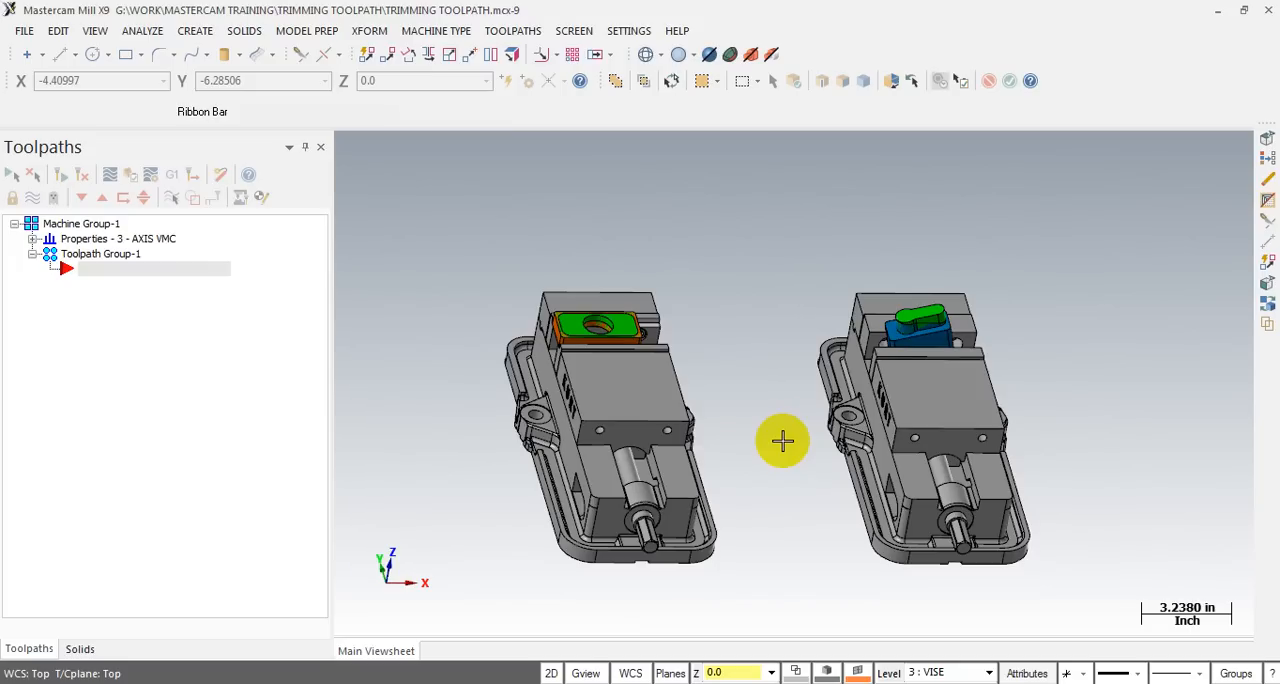
# - Examine the orange part with its green stock clamped in the first vise from several angles
pyautogui.scroll(2, 674, 526)
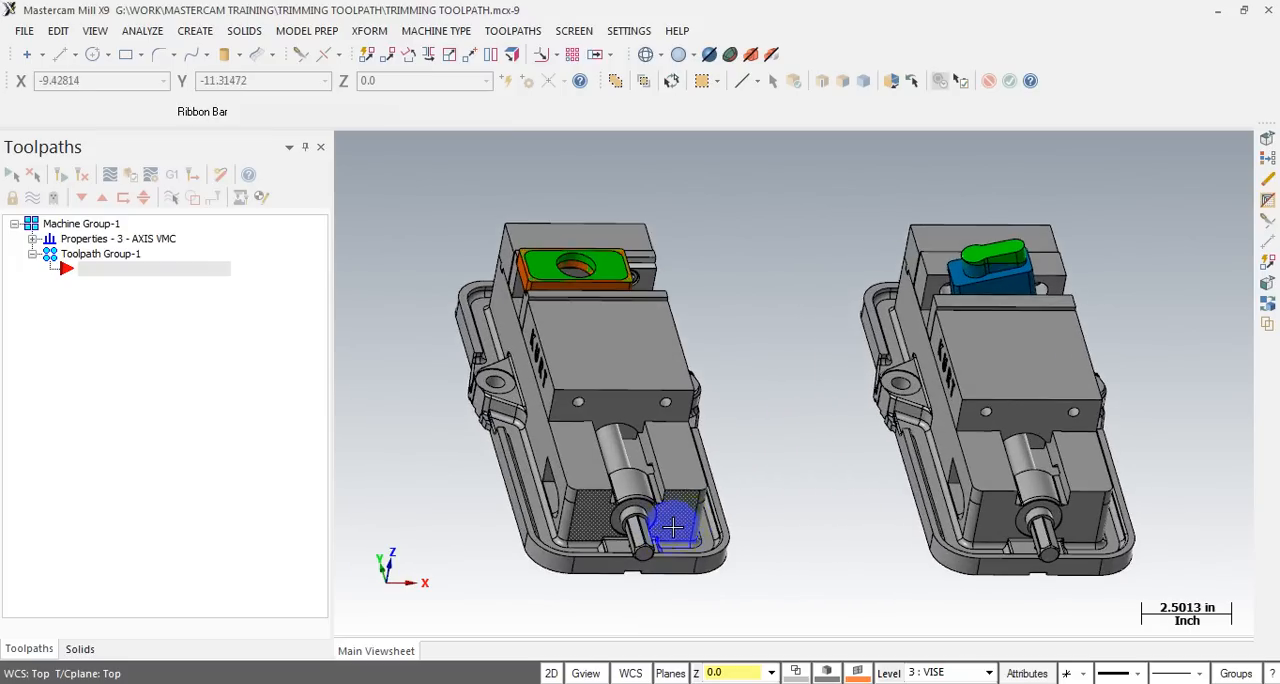
pyautogui.moveTo(737, 460)
pyautogui.mouseDown(button='middle')
pyautogui.moveTo(689, 440)
pyautogui.moveTo(756, 451)
pyautogui.mouseUp(button='middle')
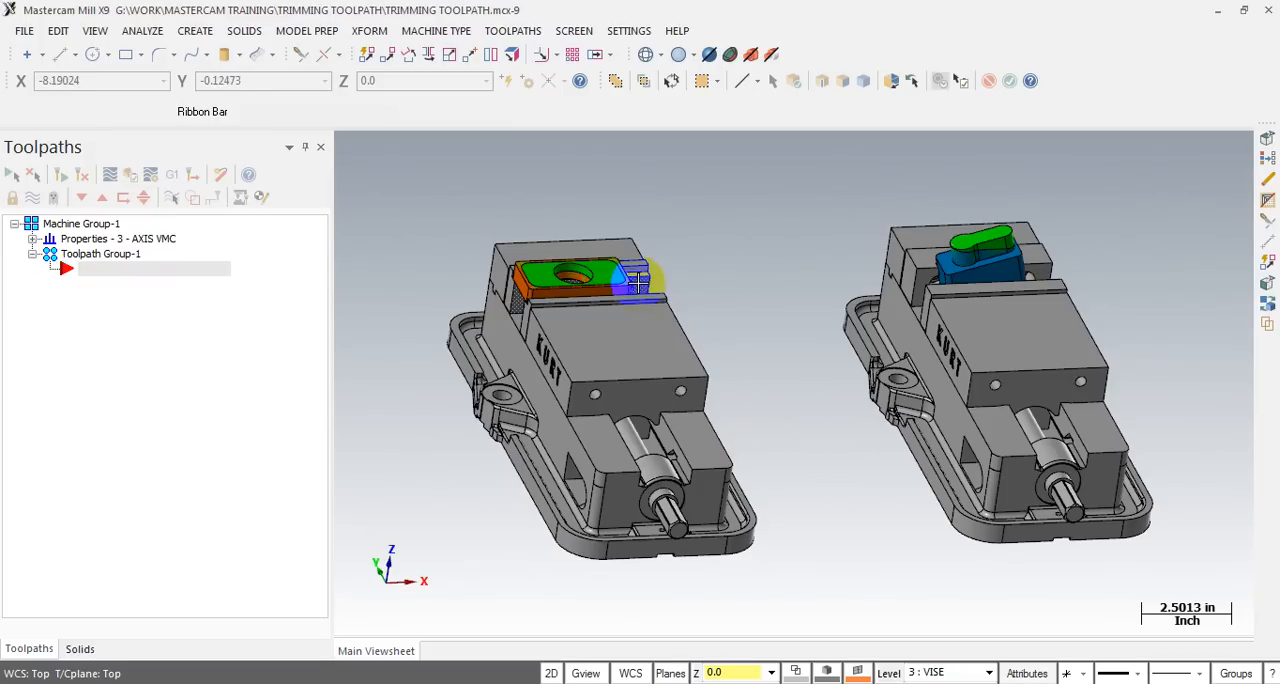
pyautogui.scroll(2, 638, 275)
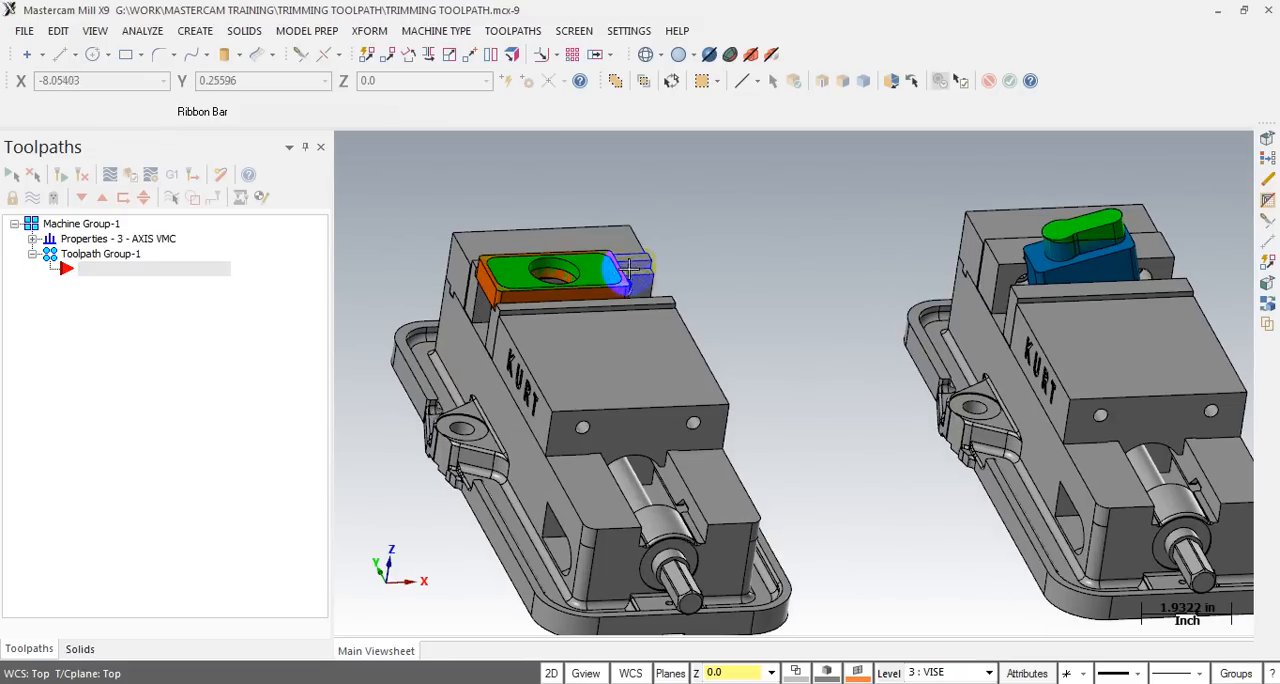
pyautogui.scroll(4, 632, 268)
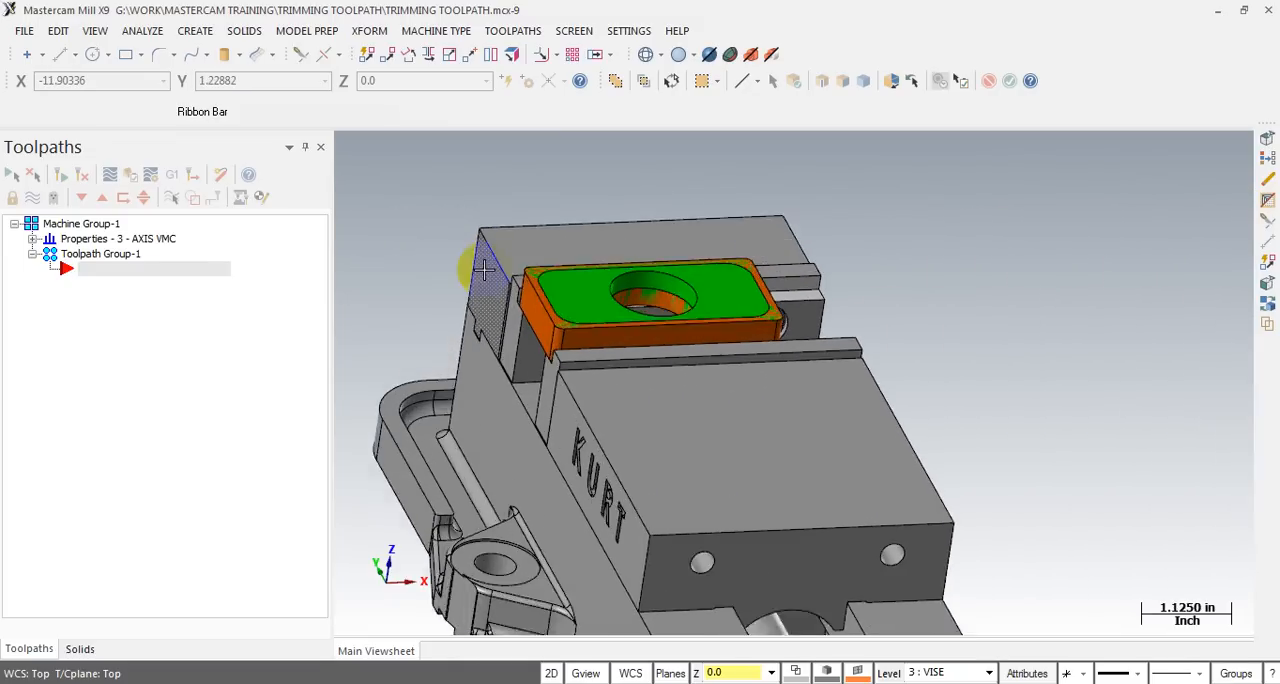
pyautogui.scroll(3, 485, 270)
pyautogui.middleClick(587, 272)
pyautogui.scroll(-3, 458, 275)
pyautogui.moveTo(682, 266); pyautogui.dragTo(677, 293, button='middle')
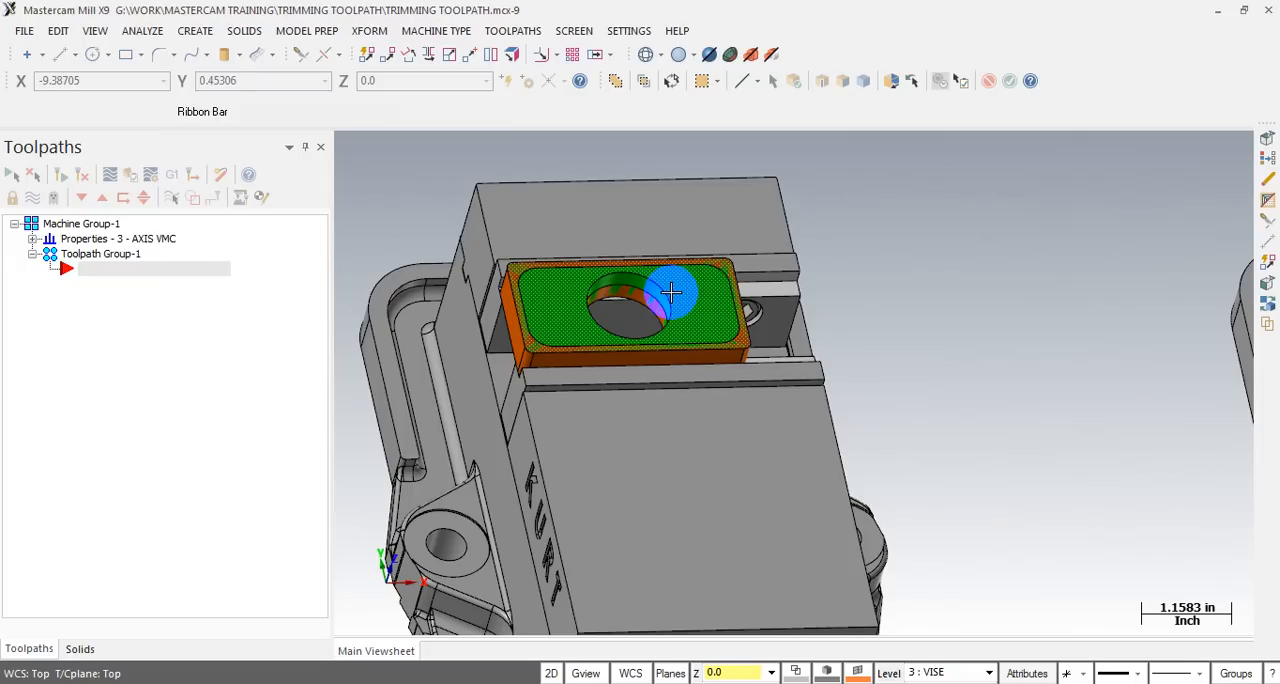
pyautogui.moveTo(671, 291); pyautogui.dragTo(636, 297, button='middle')
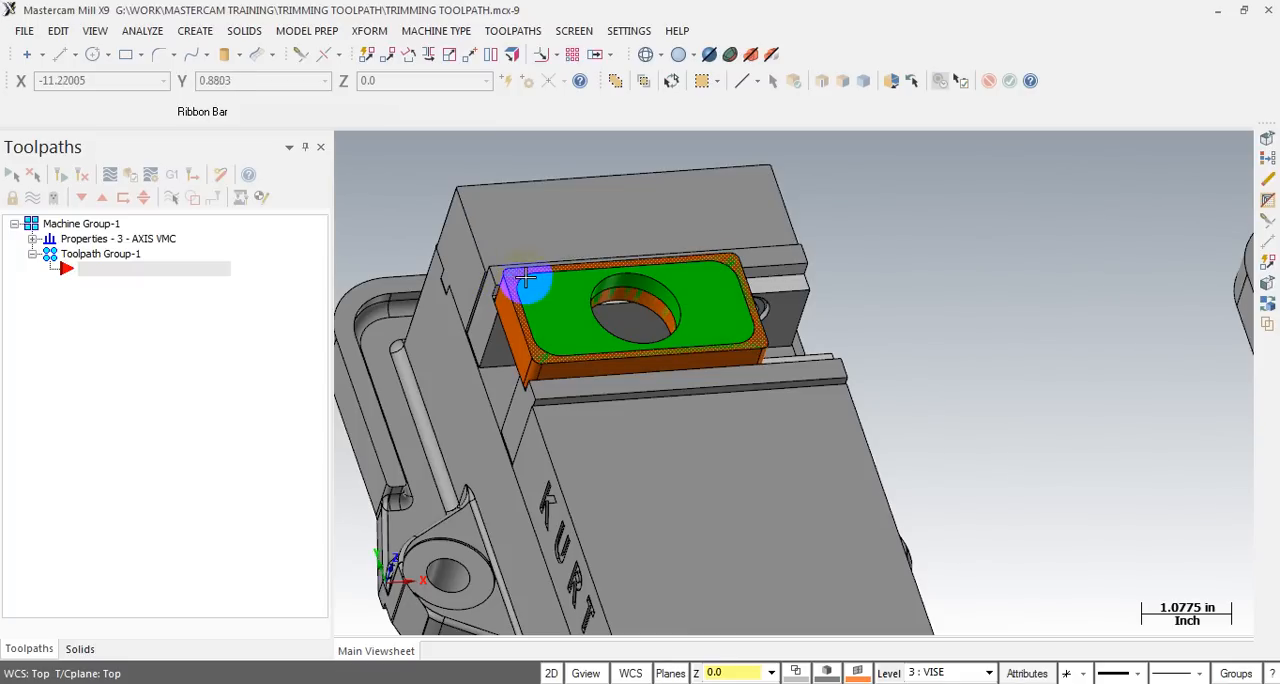
pyautogui.scroll(-2, 808, 280)
pyautogui.scroll(-2, 494, 285)
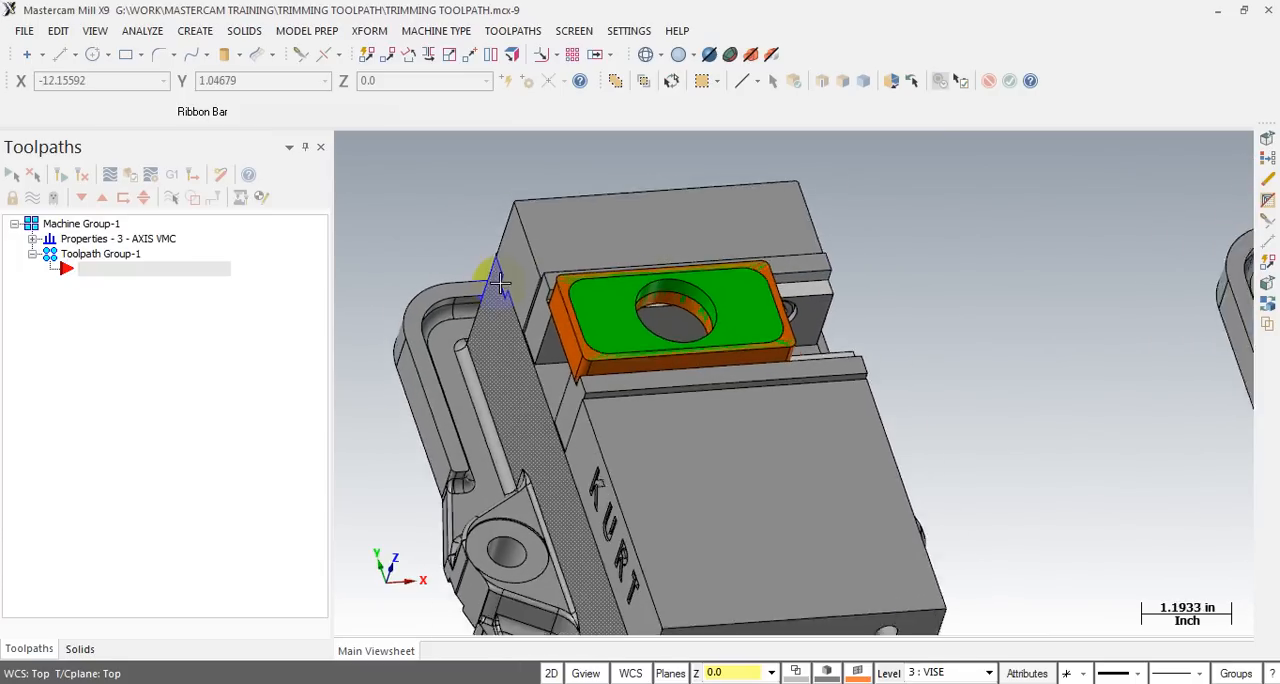
pyautogui.moveTo(680, 326)
pyautogui.mouseDown(button='middle')
pyautogui.moveTo(643, 295)
pyautogui.moveTo(618, 300)
pyautogui.mouseUp(button='middle')
pyautogui.scroll(3, 618, 300)
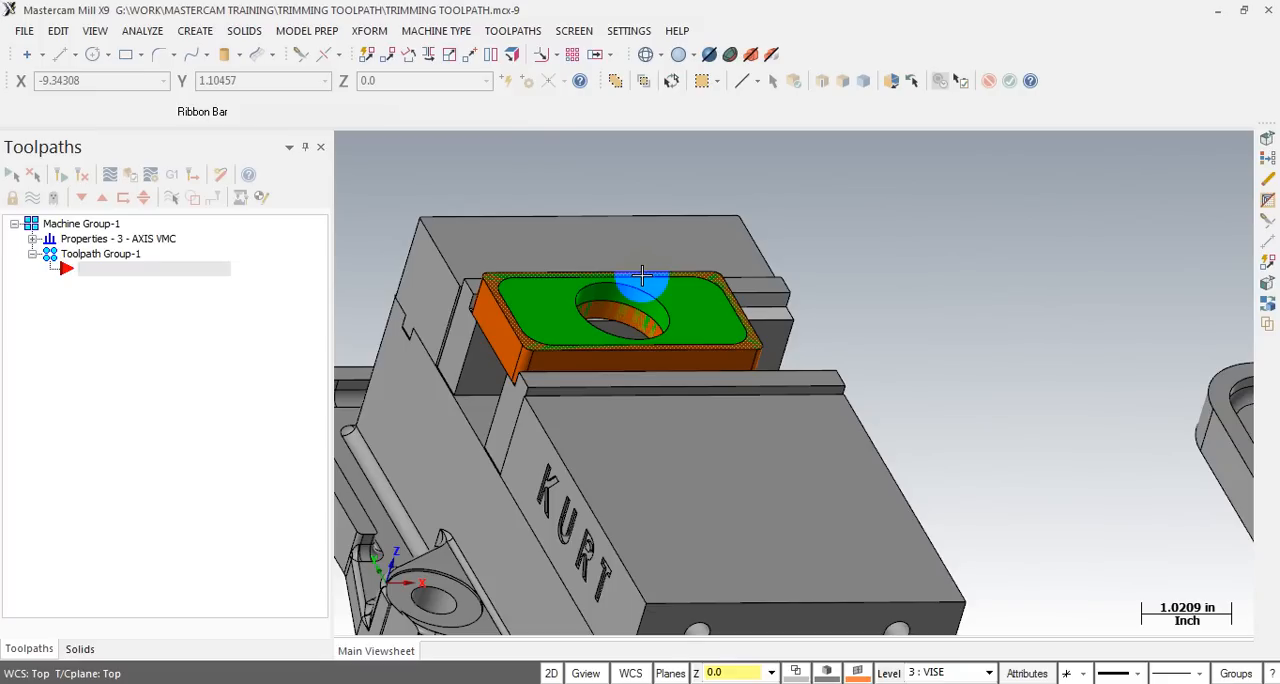
pyautogui.scroll(-3, 690, 308)
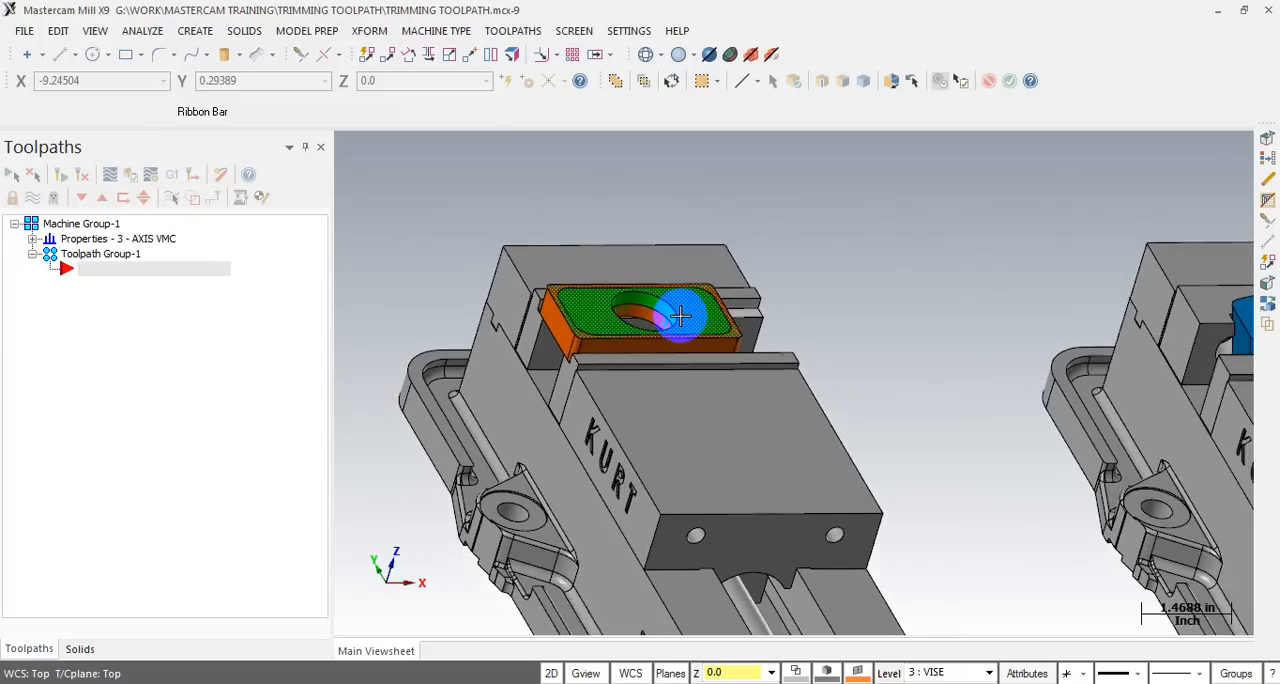
pyautogui.scroll(-1, 785, 303)
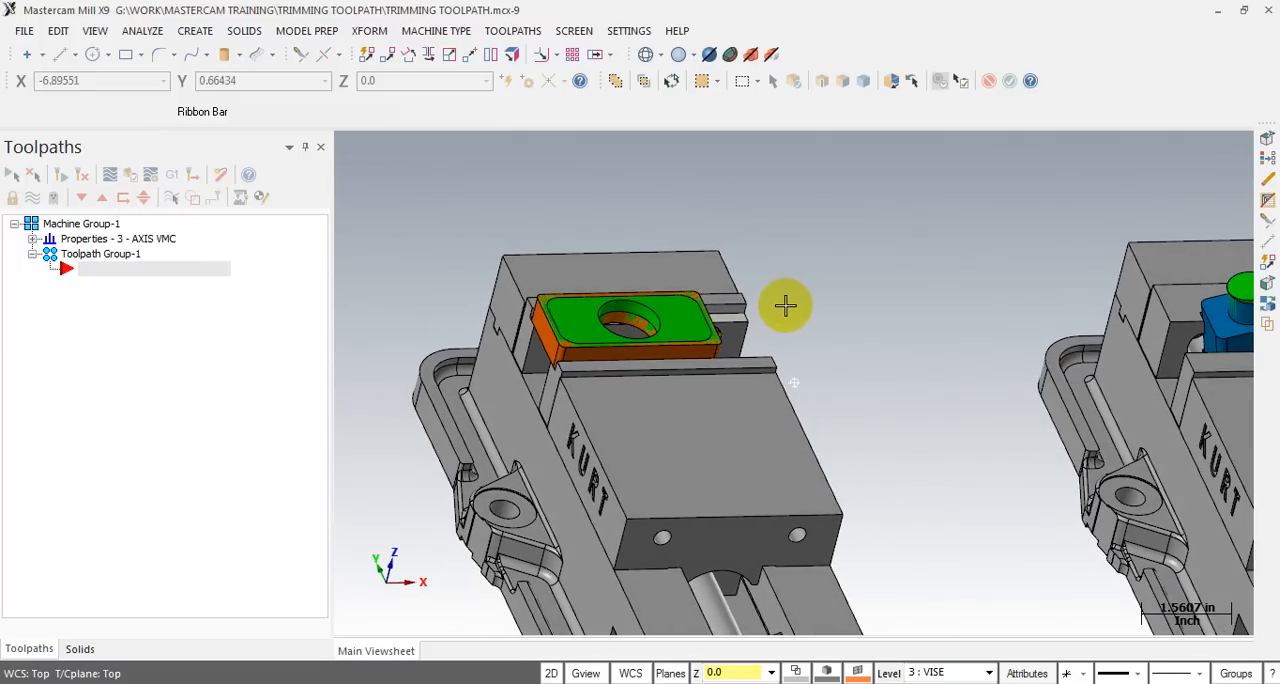
pyautogui.click(677, 314)
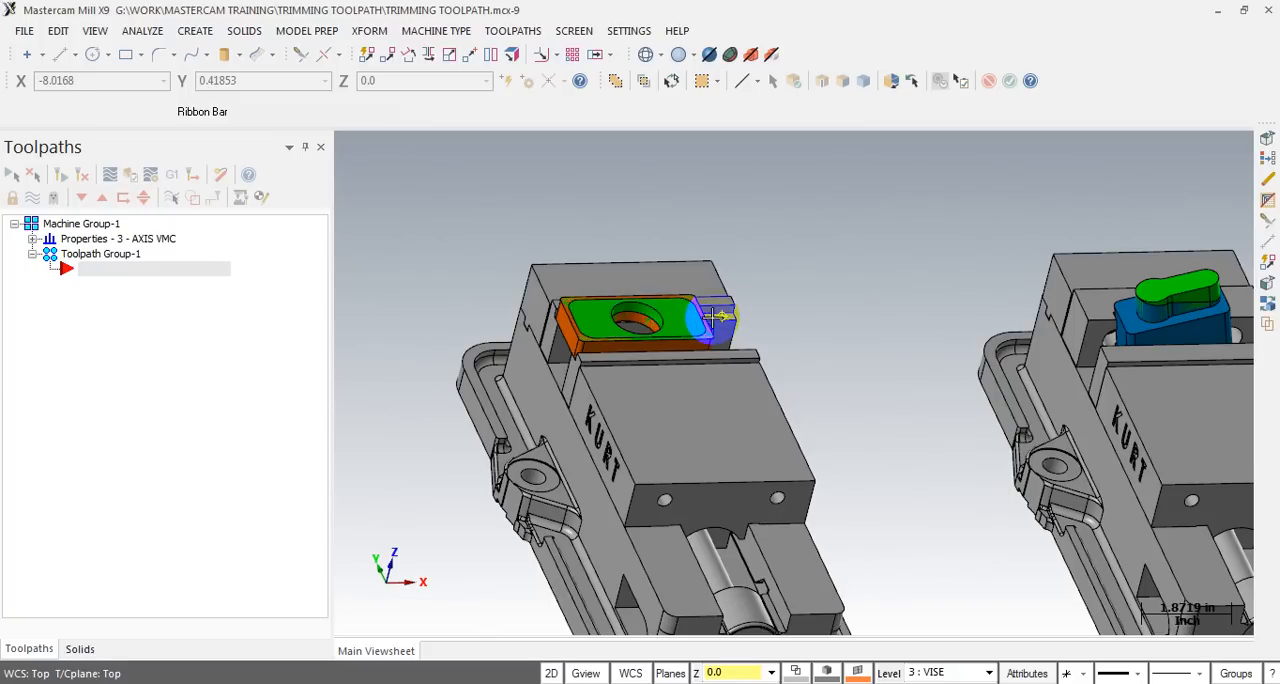
pyautogui.scroll(-2, 784, 308)
pyautogui.moveTo(784, 308)
pyautogui.mouseDown(button='middle')
pyautogui.moveTo(800, 309)
pyautogui.moveTo(780, 305)
pyautogui.mouseUp(button='middle')
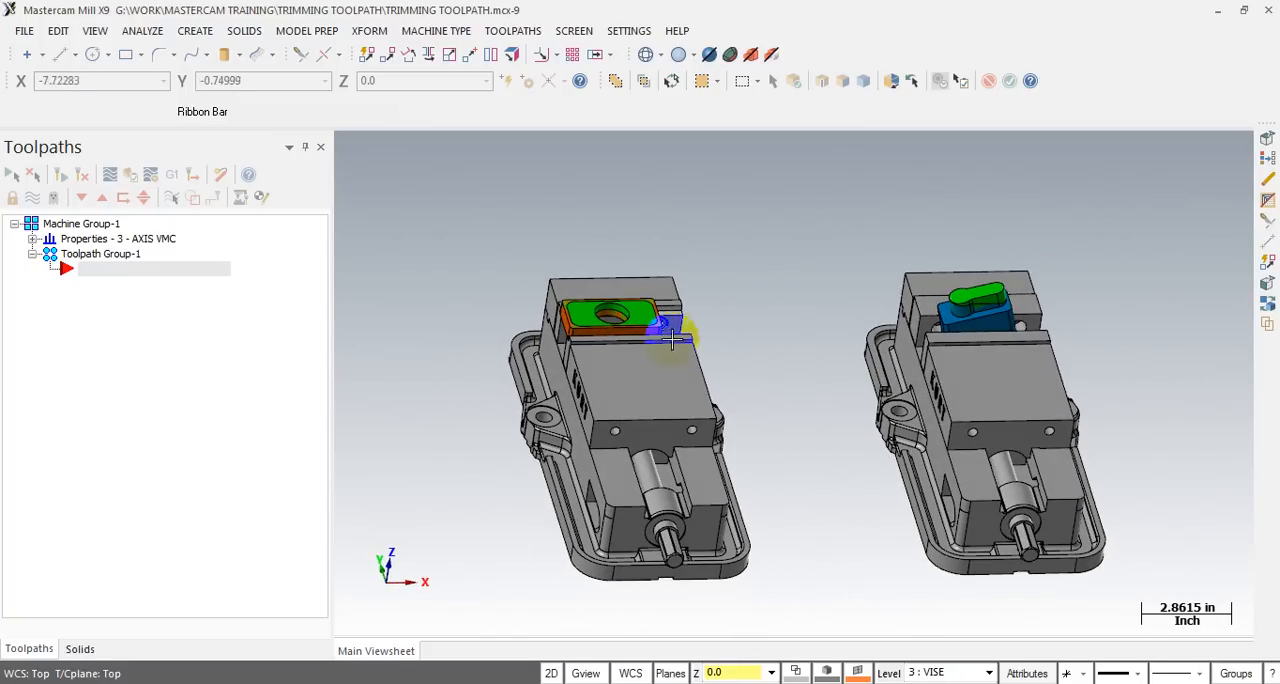
# - Compare the orange part's setup in the first vise with the blue part's setup in the second vise
pyautogui.scroll(1, 660, 340)
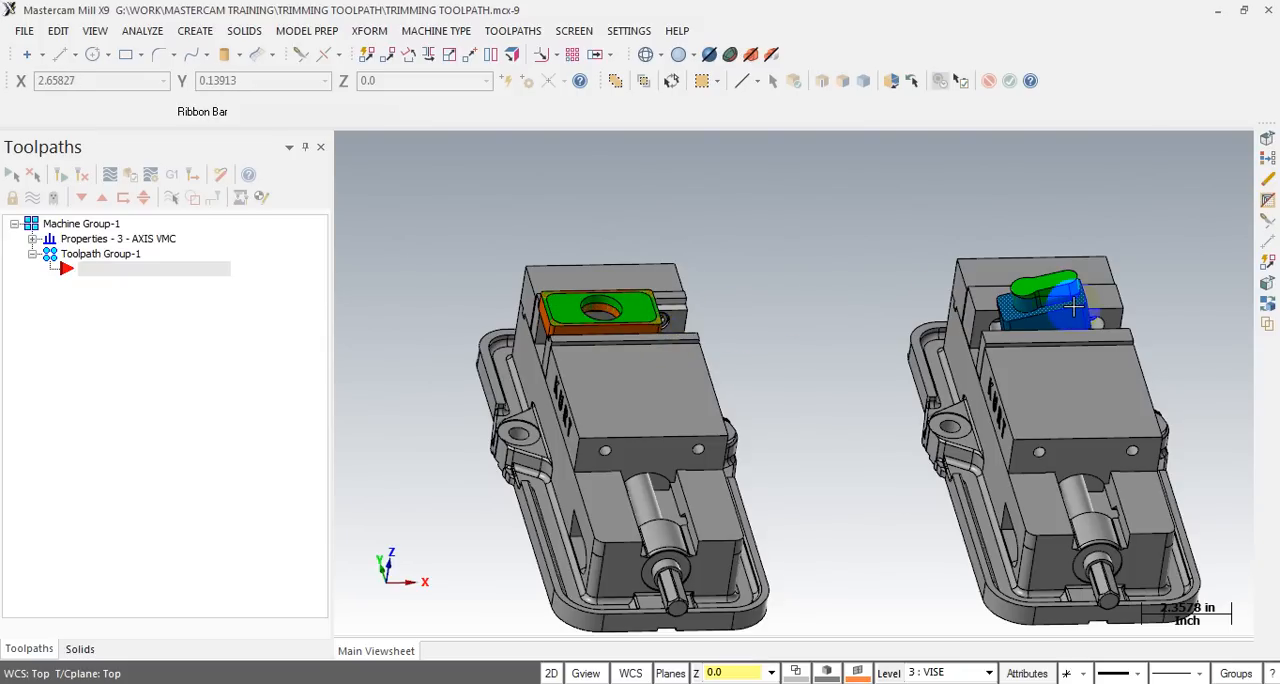
pyautogui.scroll(5, 660, 290)
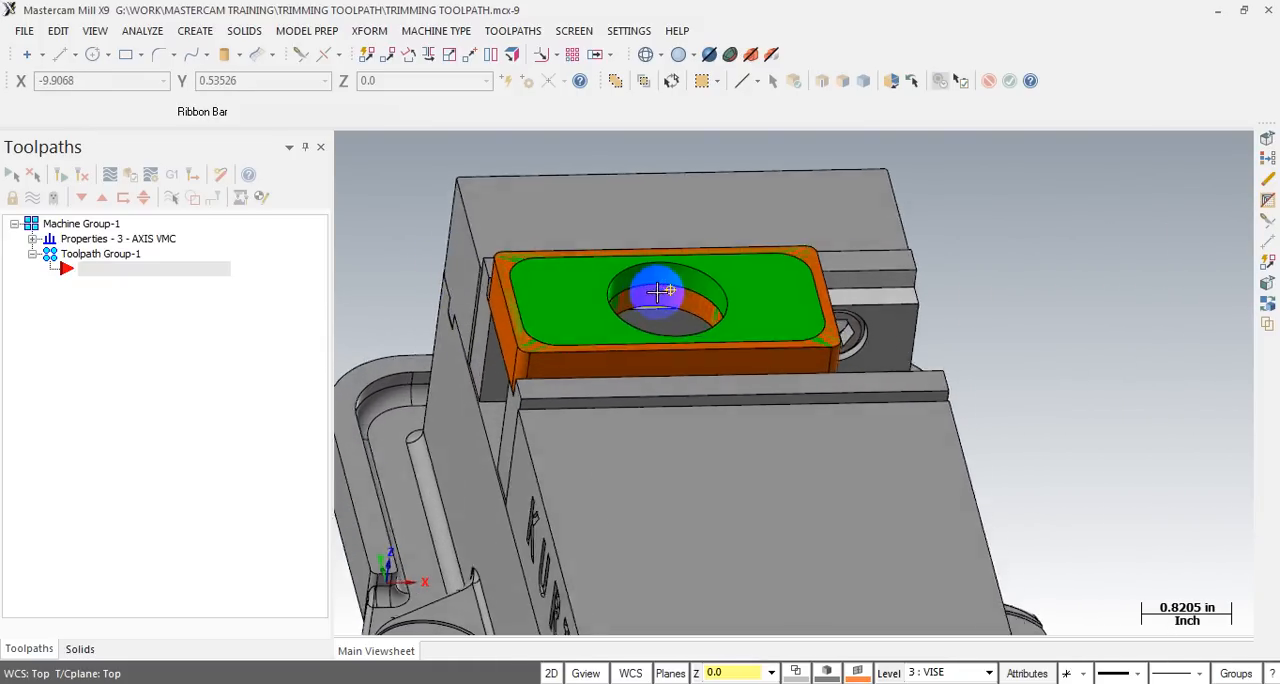
pyautogui.moveTo(658, 291); pyautogui.dragTo(680, 310, button='middle')
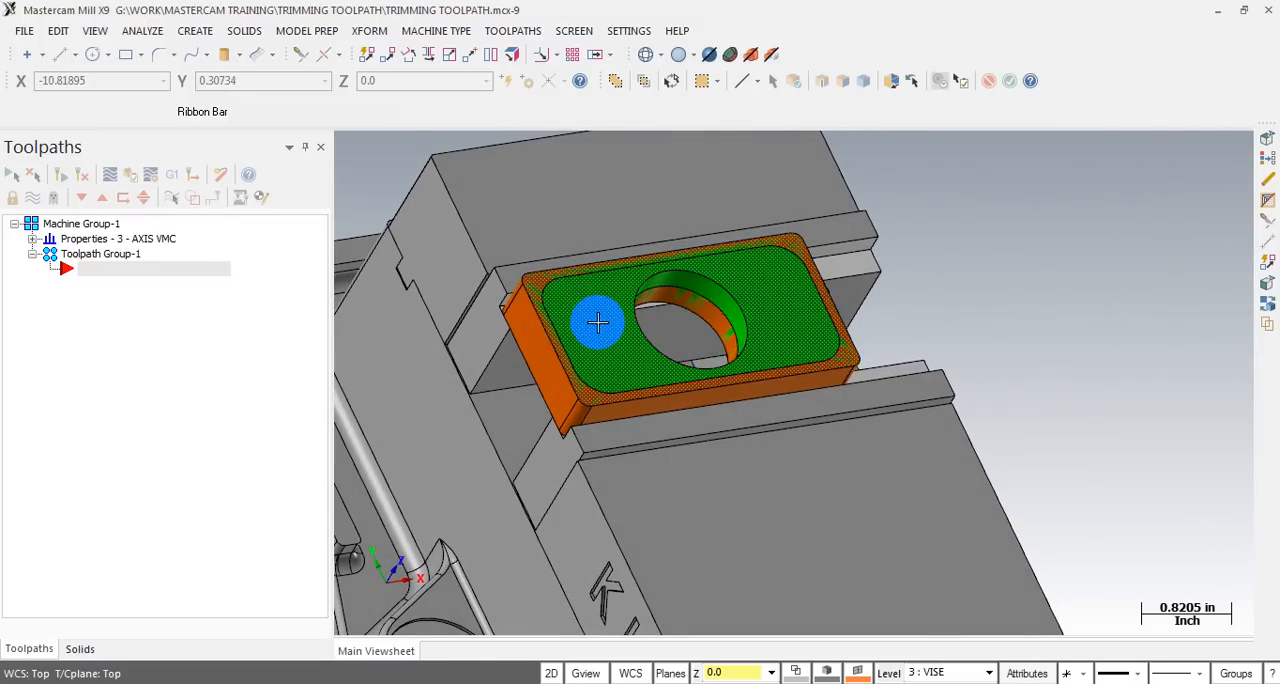
pyautogui.scroll(-2, 685, 318)
pyautogui.scroll(-1, 690, 316)
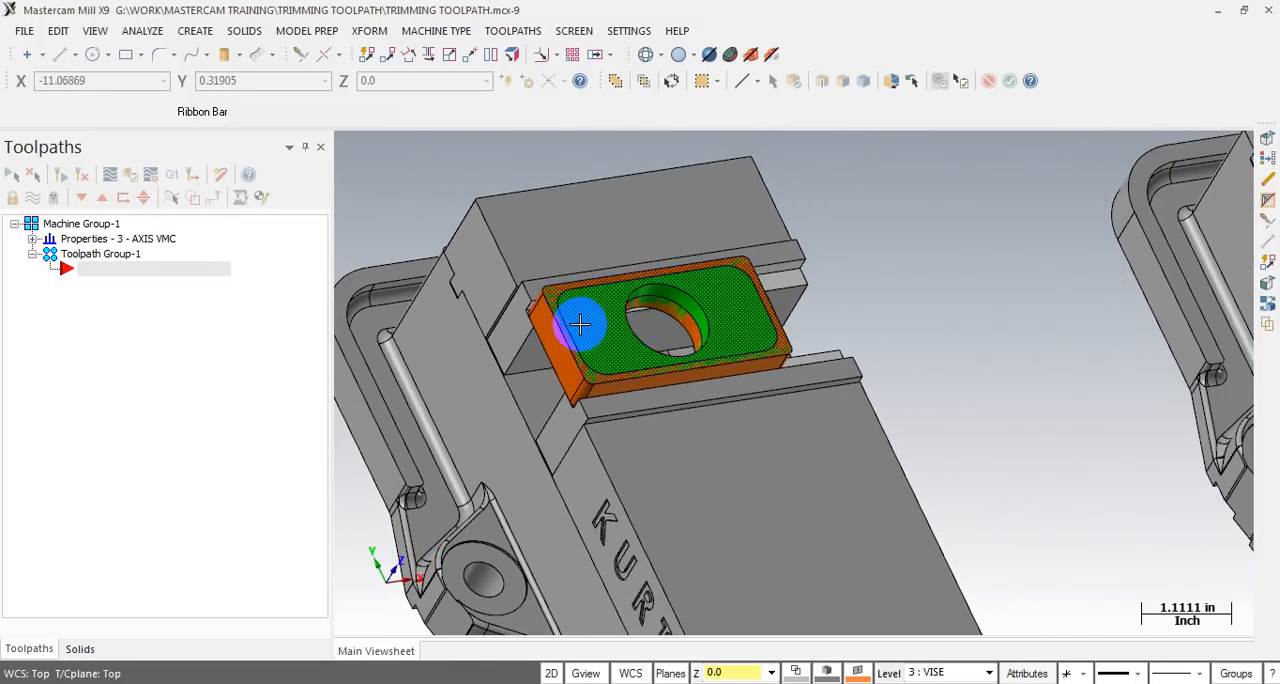
pyautogui.scroll(-3, 580, 323)
pyautogui.moveTo(868, 330); pyautogui.dragTo(700, 323, button='middle')
pyautogui.scroll(-2, 650, 322)
pyautogui.scroll(3, 1220, 275)
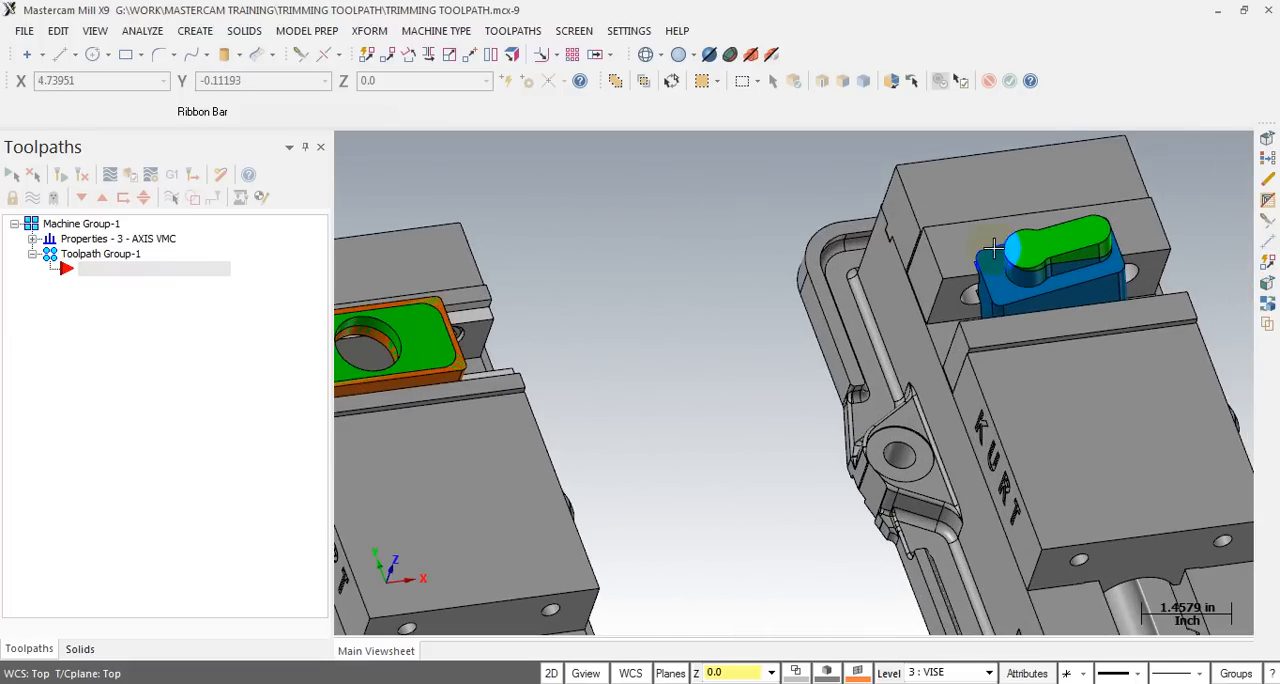
pyautogui.scroll(-2, 866, 262)
pyautogui.scroll(4, 1210, 235)
pyautogui.moveTo(900, 352)
pyautogui.mouseDown(button='middle')
pyautogui.moveTo(854, 294)
pyautogui.moveTo(903, 297)
pyautogui.moveTo(826, 300)
pyautogui.moveTo(919, 339)
pyautogui.moveTo(830, 321)
pyautogui.mouseUp(button='middle')
pyautogui.scroll(-4, 1172, 254)
pyautogui.scroll(-1, 1108, 297)
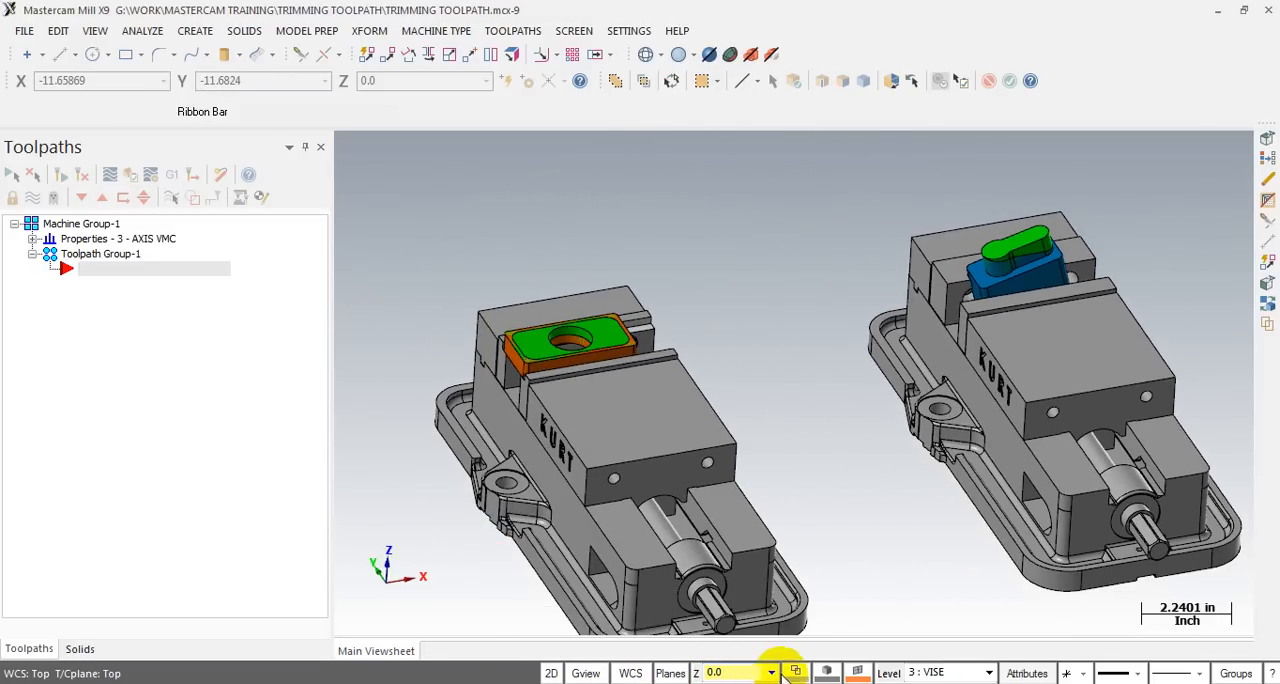
# - Make PART the main level and hide the VISE level in the Level Manager
pyautogui.click(888, 673)
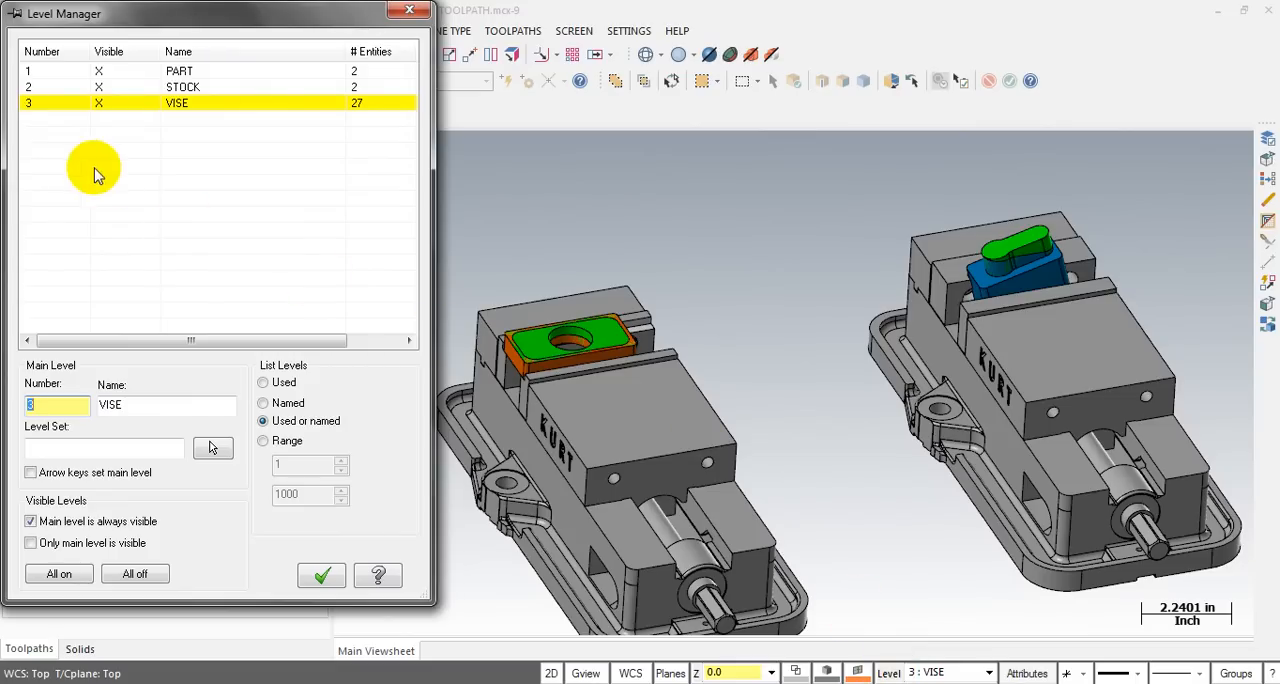
pyautogui.click(92, 107)
pyautogui.click(62, 74)
pyautogui.click(93, 100)
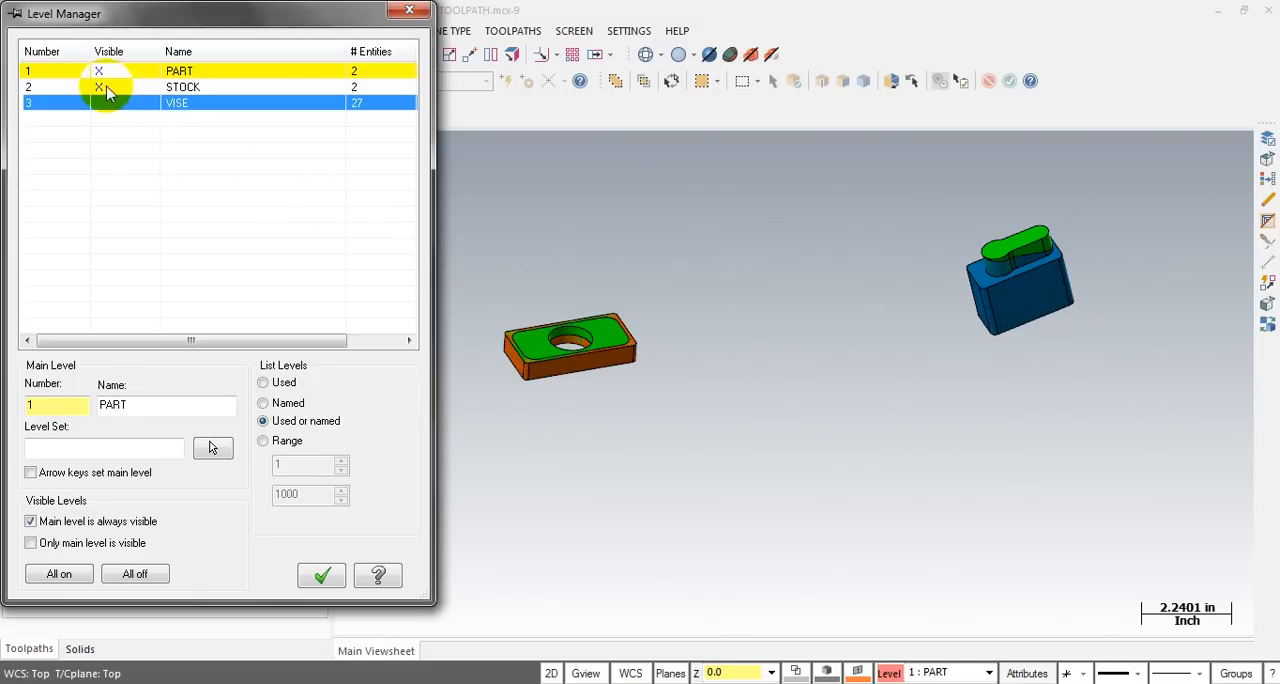
pyautogui.scroll(1, 592, 336)
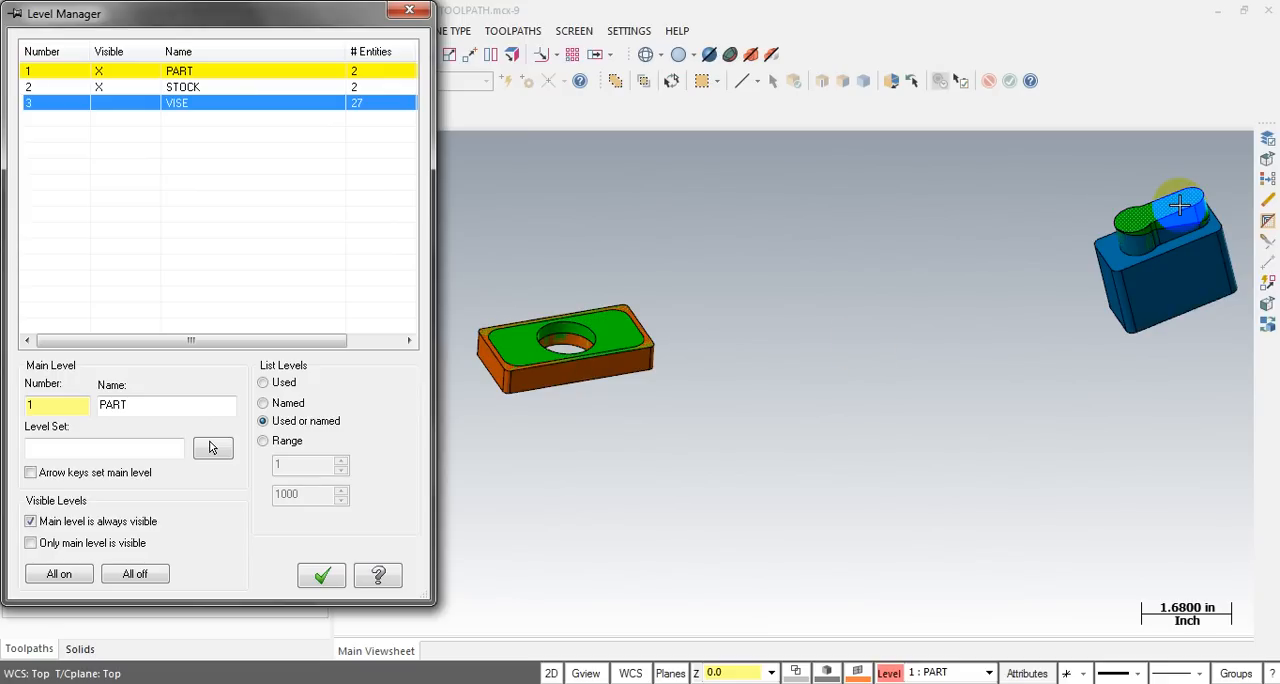
# - Turn the STOCK level off to inspect the two bare parts and restore its visibility
pyautogui.click(100, 87)
pyautogui.moveTo(650, 314)
pyautogui.mouseDown(button='middle')
pyautogui.moveTo(649, 326)
pyautogui.moveTo(649, 311)
pyautogui.mouseUp(button='middle')
pyautogui.scroll(3, 648, 312)
pyautogui.scroll(-5, 609, 370)
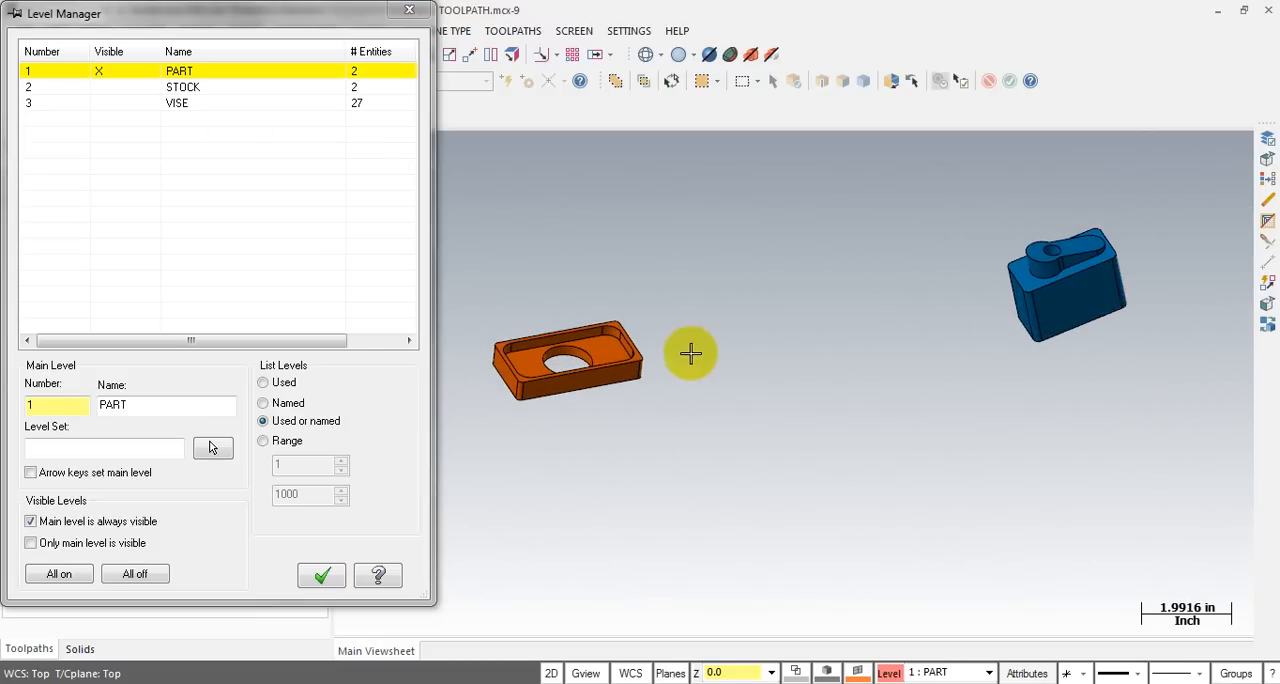
pyautogui.scroll(10, 490, 330)
pyautogui.scroll(-8, 480, 338)
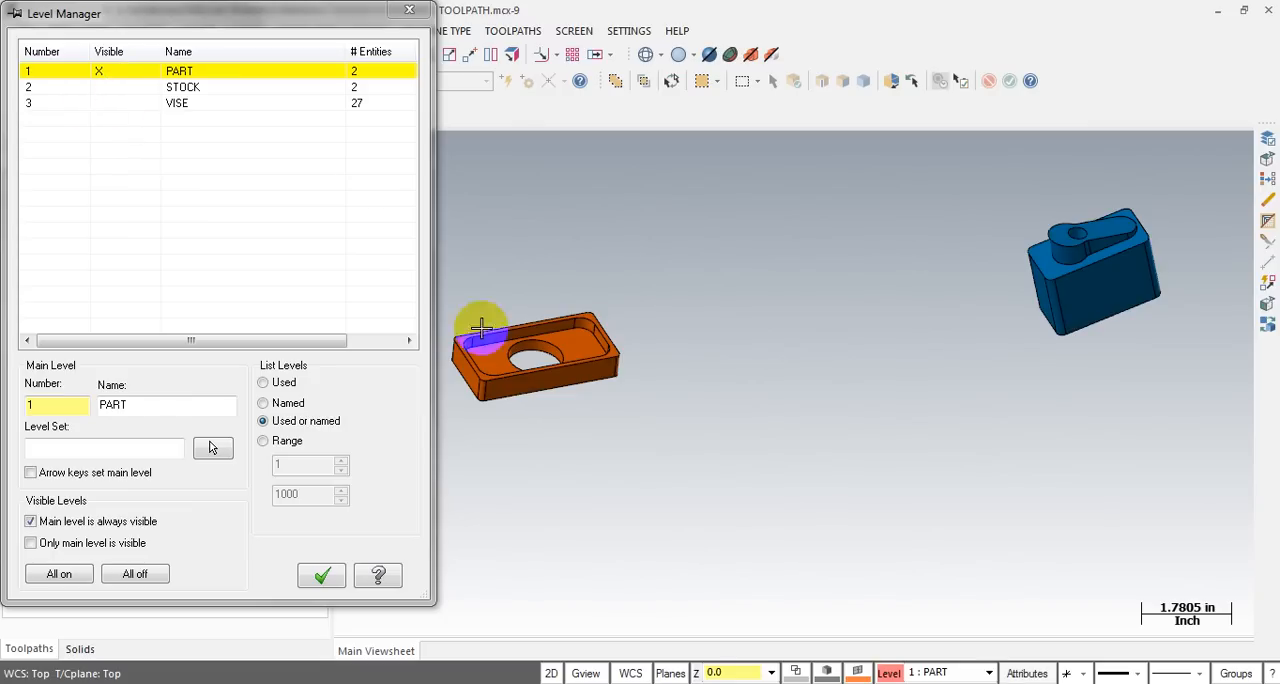
pyautogui.click(99, 87)
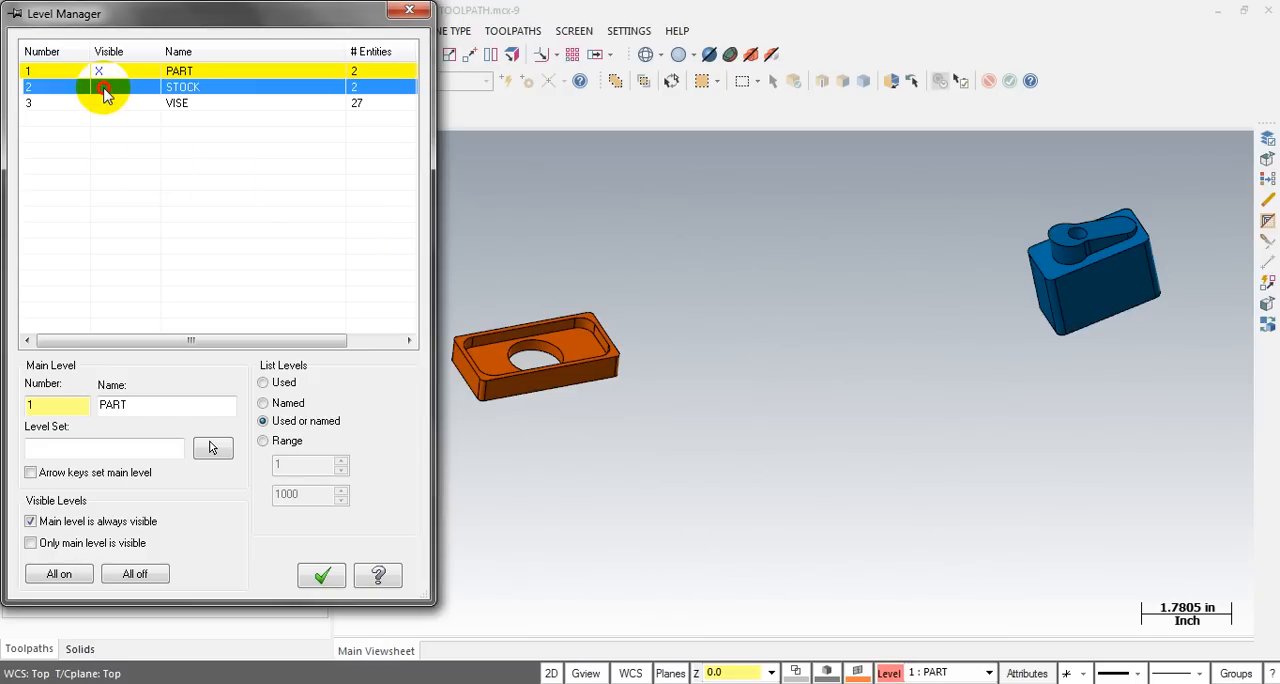
pyautogui.click(321, 575)
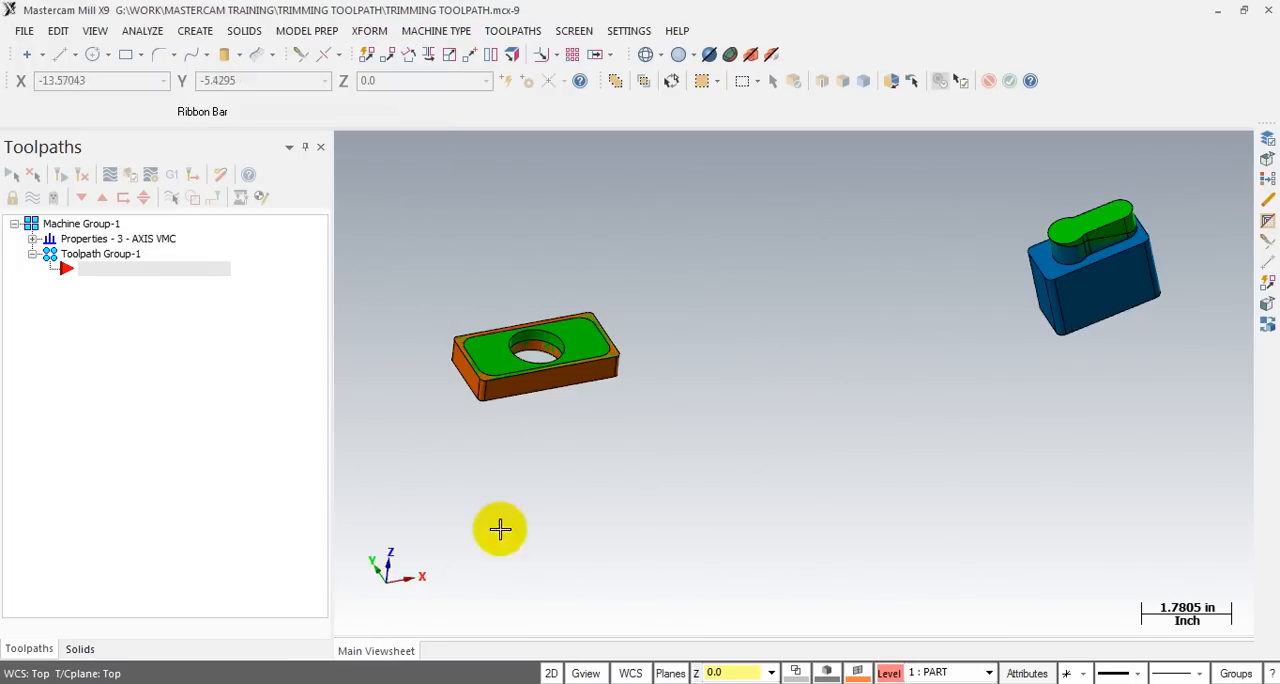
# - Examine the green stock in the orange part around its central hole and select the stock solid
pyautogui.scroll(-2, 629, 515)
pyautogui.scroll(6, 494, 411)
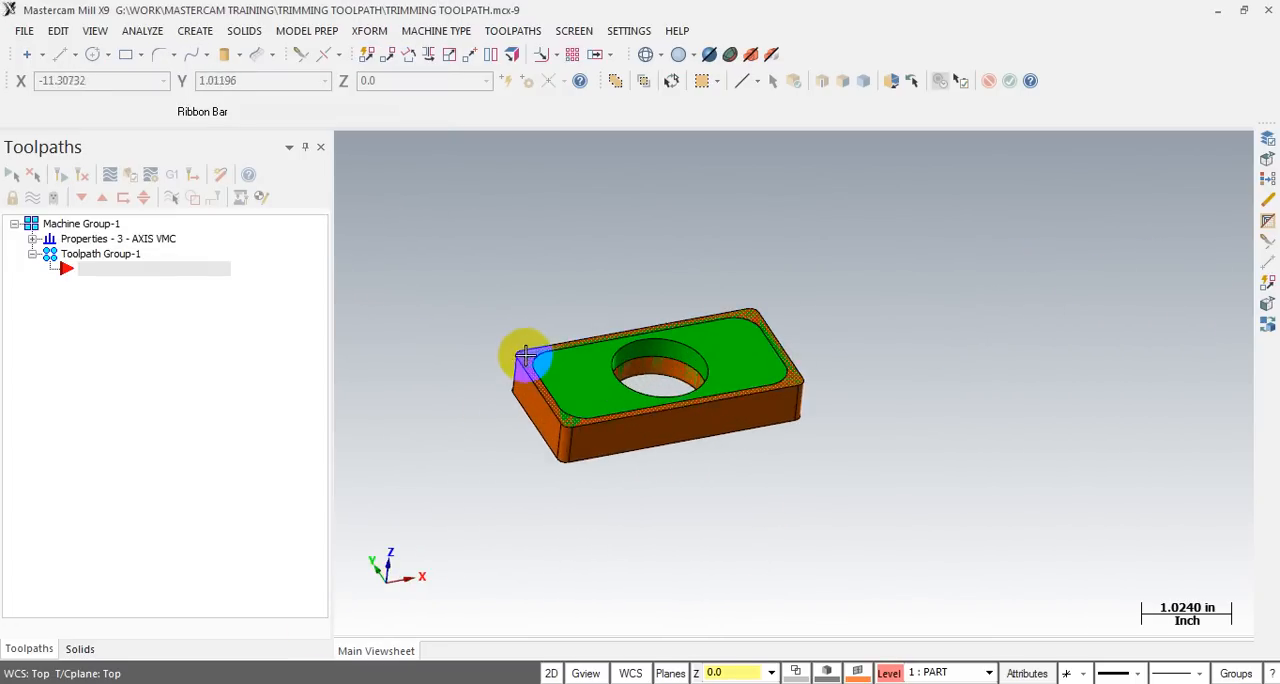
pyautogui.moveTo(657, 388); pyautogui.dragTo(549, 399, button='middle')
pyautogui.scroll(-1, 593, 299)
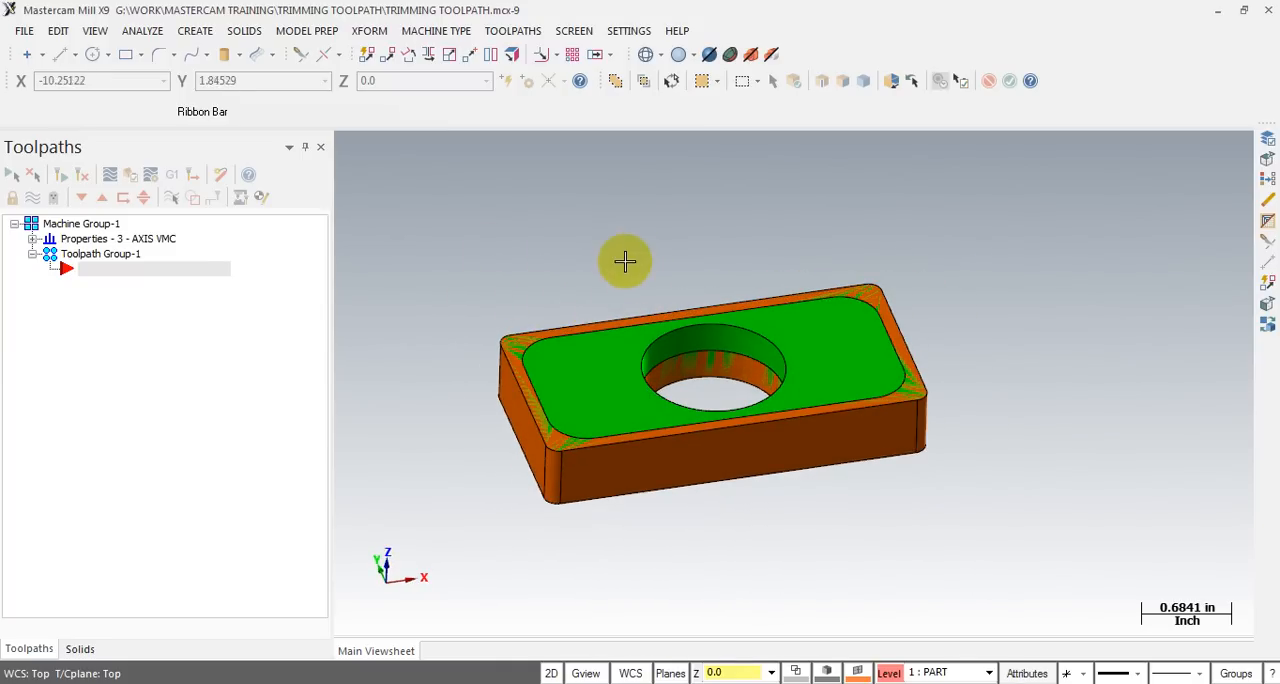
pyautogui.moveTo(726, 329)
pyautogui.mouseDown(button='middle')
pyautogui.moveTo(749, 335)
pyautogui.moveTo(727, 332)
pyautogui.mouseUp(button='middle')
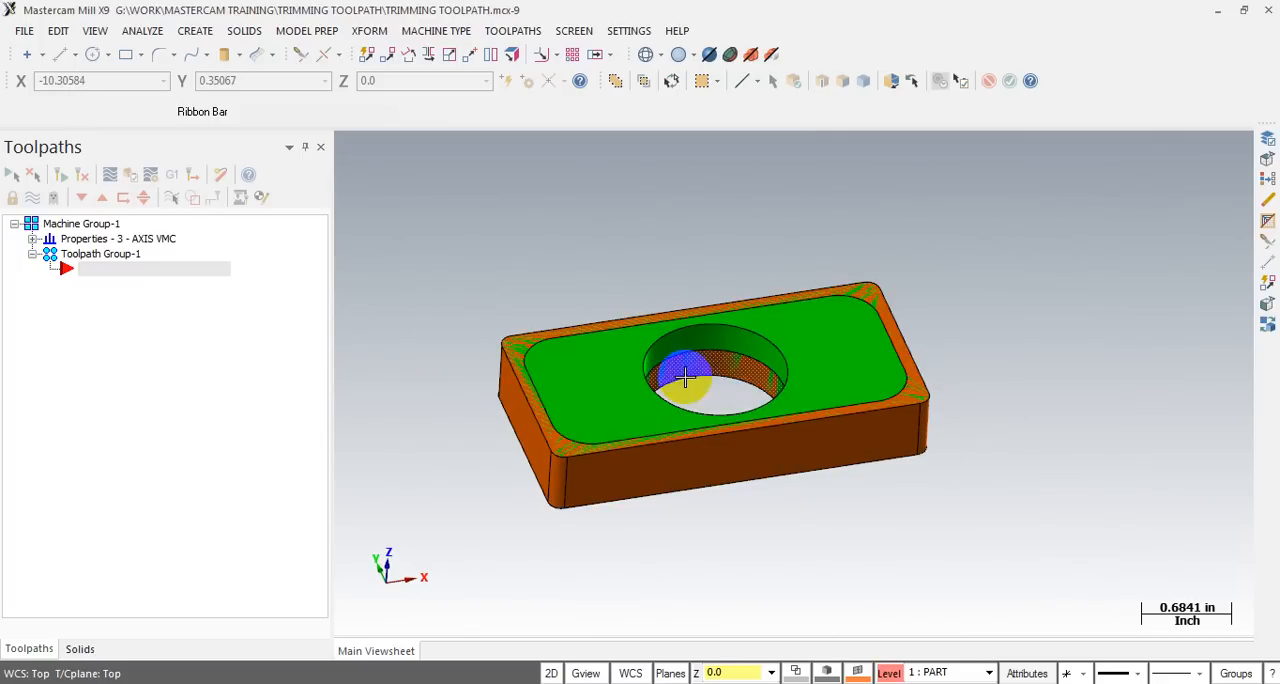
pyautogui.moveTo(700, 358); pyautogui.dragTo(739, 357, button='middle')
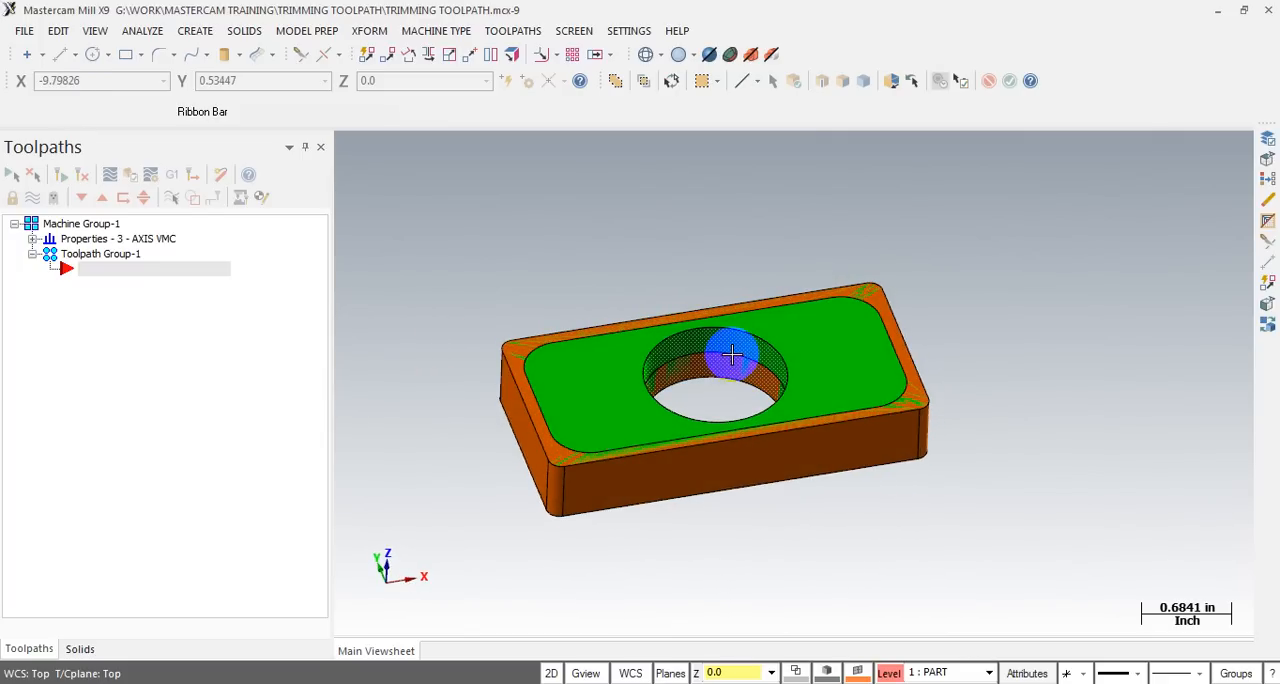
pyautogui.click(605, 361)
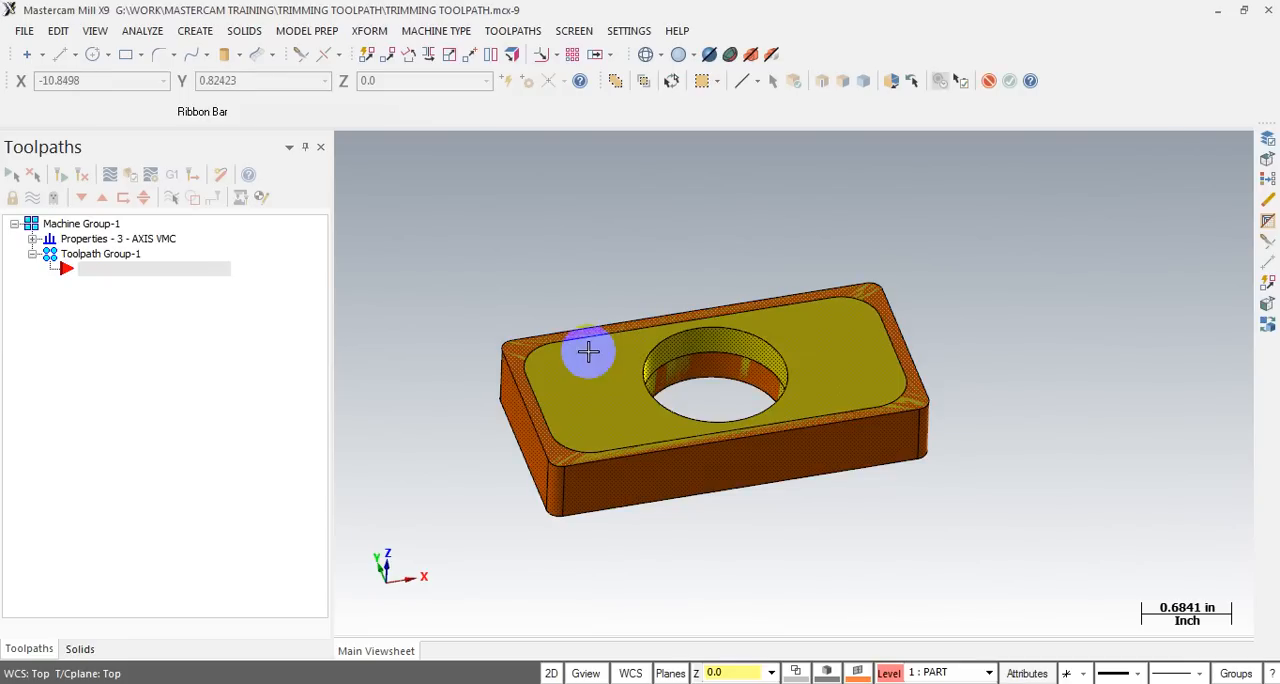
# - Hide the STOCK level and inspect the orange part's pocket and central through hole
pyautogui.hotkey('alt', 'z')
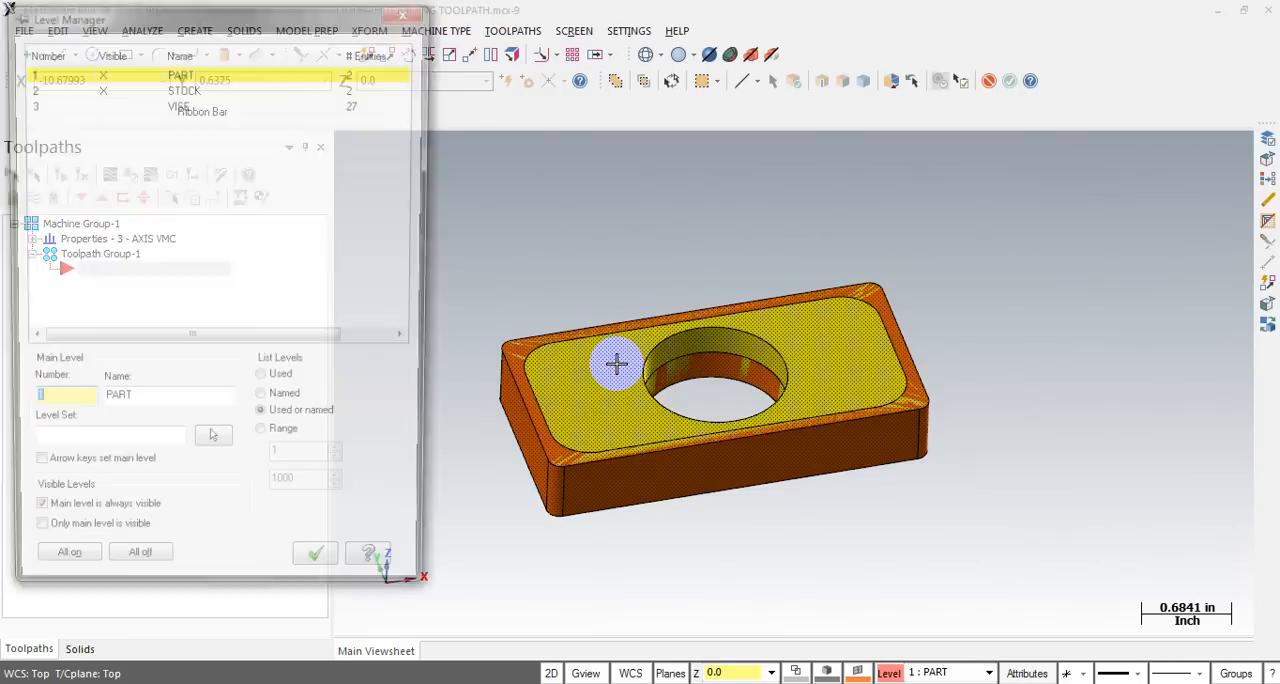
pyautogui.click(101, 88)
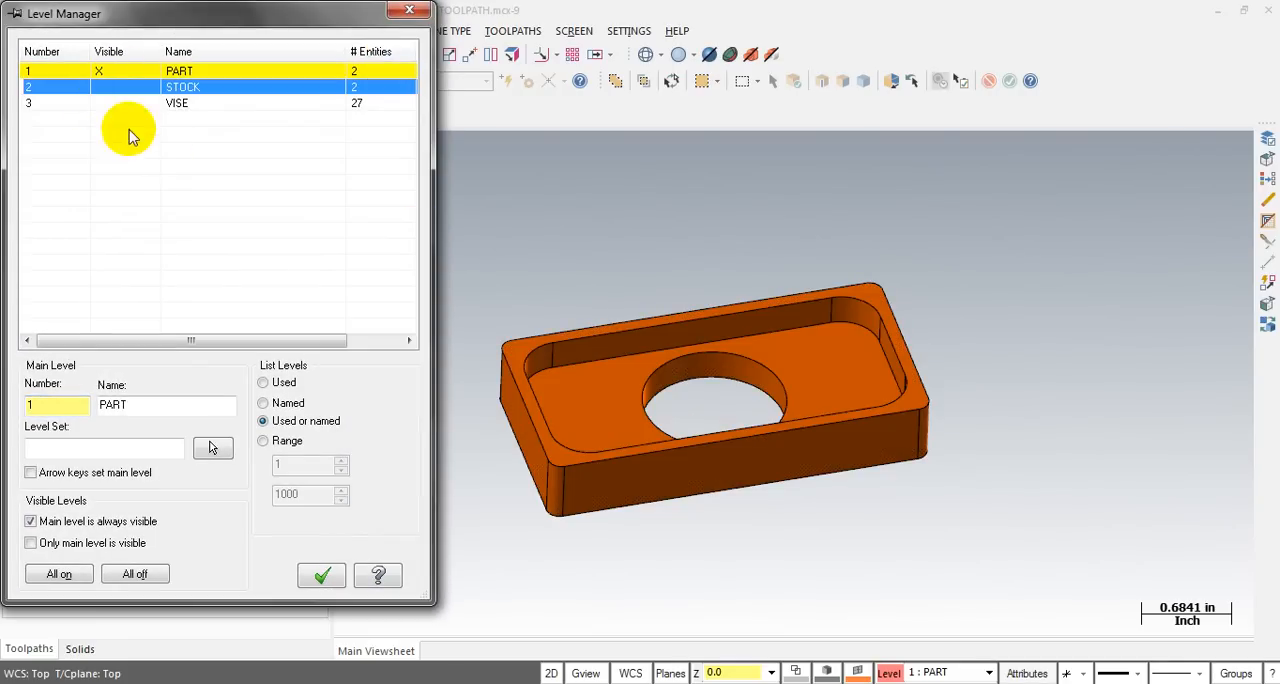
pyautogui.click(316, 572)
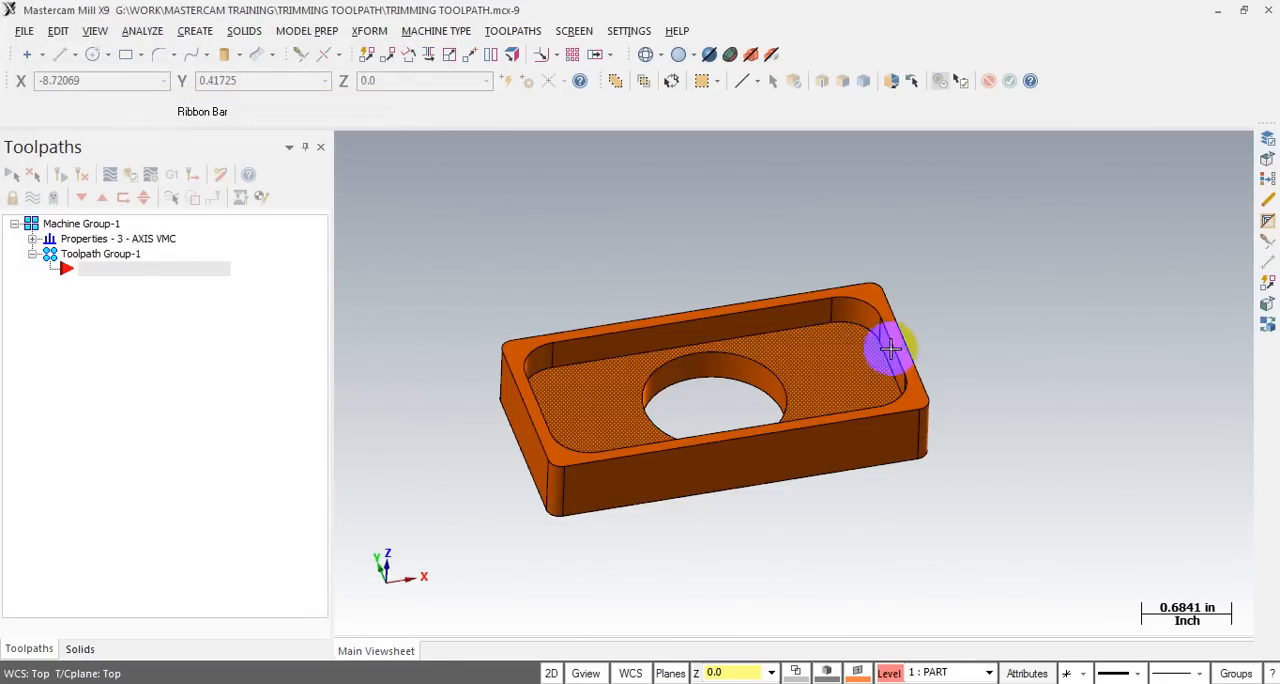
pyautogui.scroll(2, 808, 386)
pyautogui.scroll(-1, 689, 371)
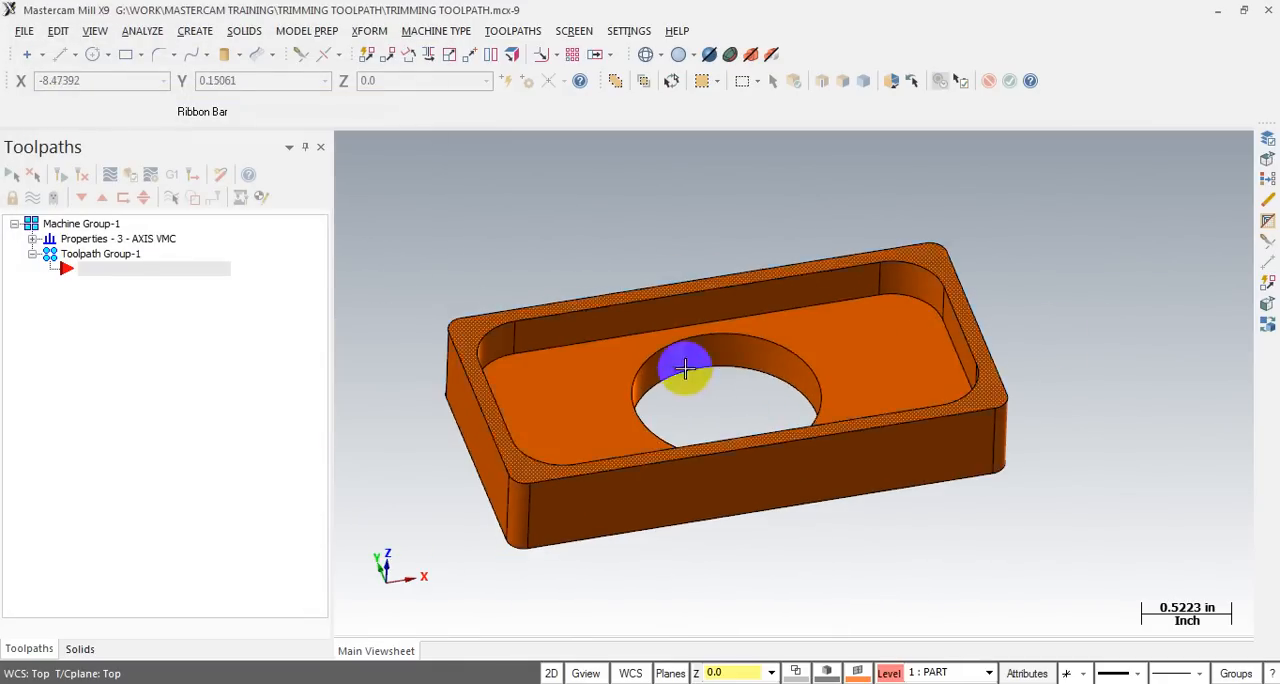
pyautogui.moveTo(528, 386); pyautogui.dragTo(672, 381, button='middle')
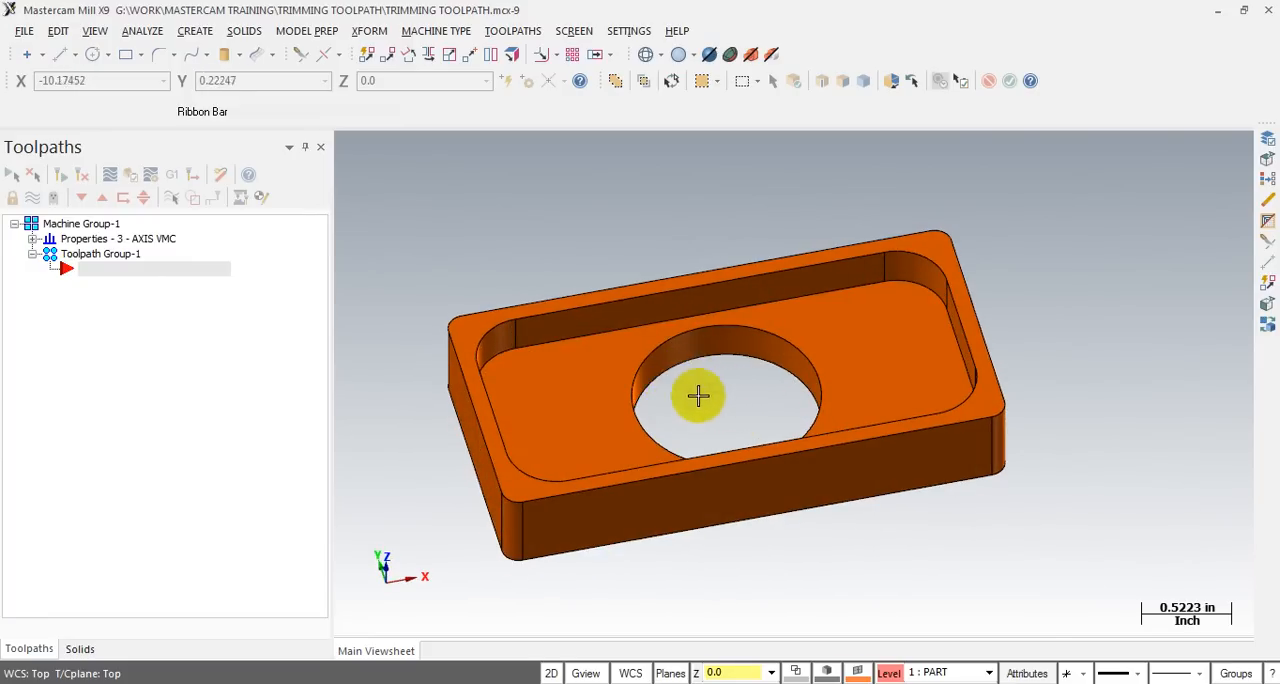
# - Start a 2D Pocket toolpath for the orange part, accepting TRIMMING TOOLPATH as the NC name
pyautogui.moveTo(737, 397); pyautogui.dragTo(754, 391, button='middle')
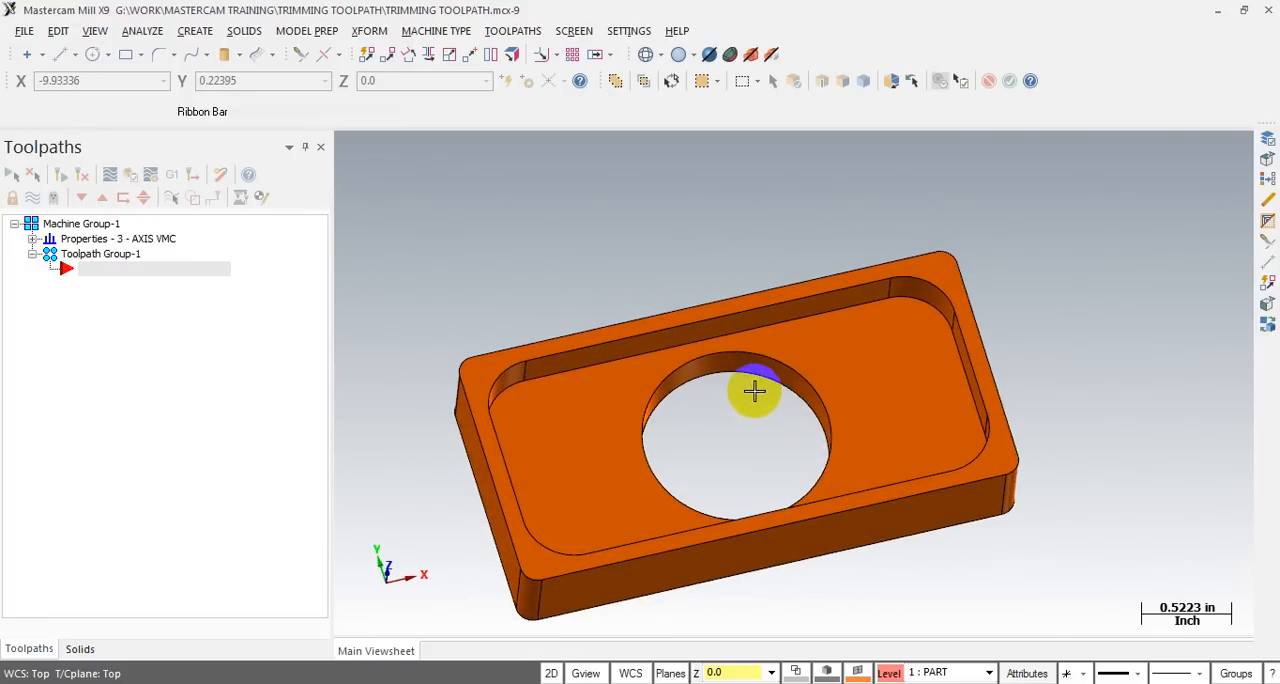
pyautogui.scroll(2, 754, 391)
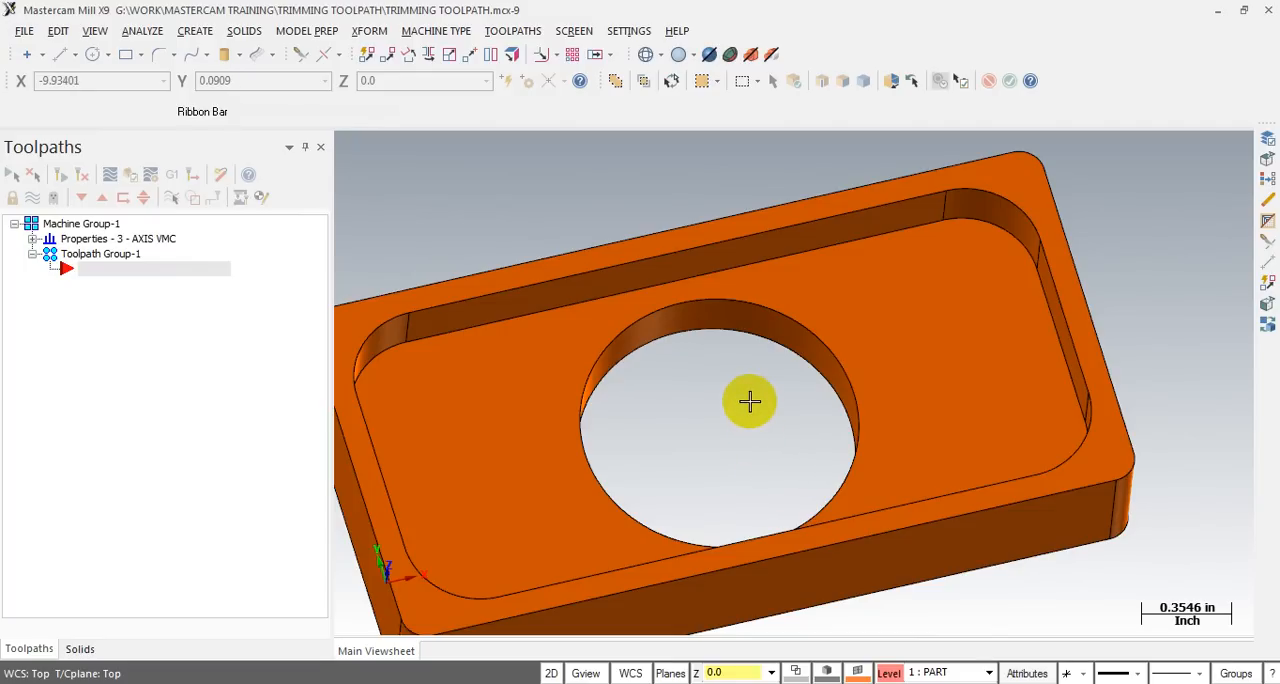
pyautogui.scroll(-1, 754, 237)
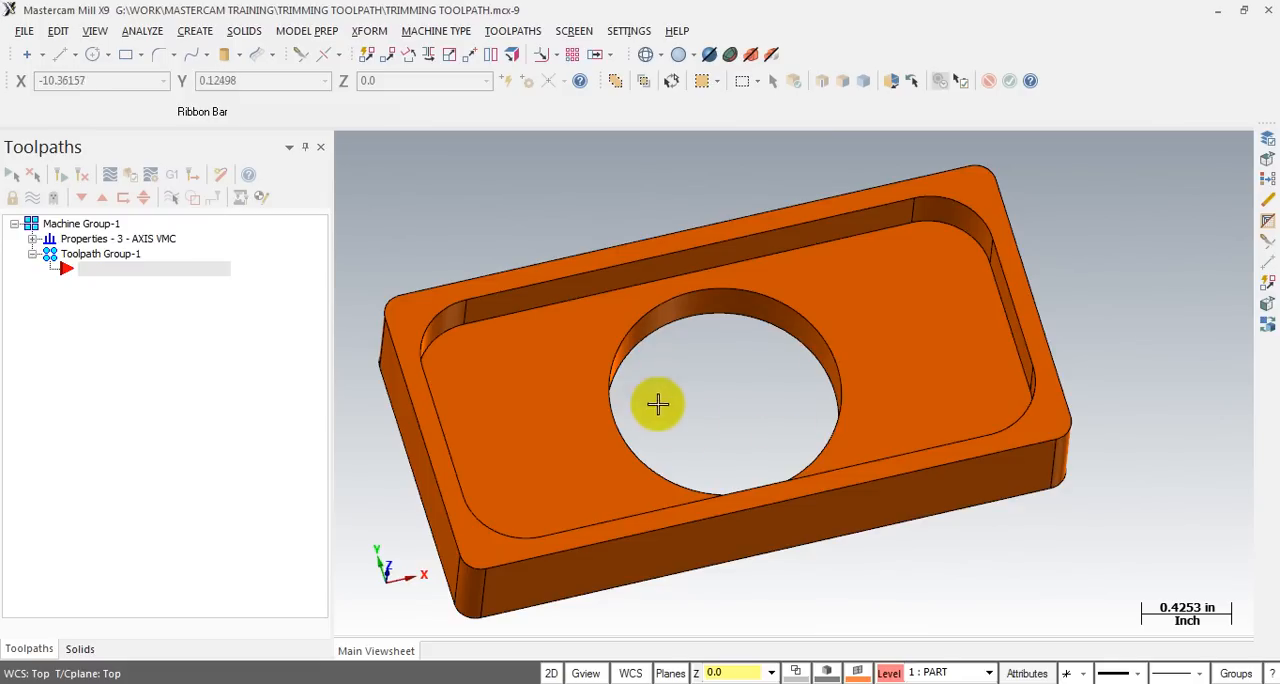
pyautogui.click(641, 348)
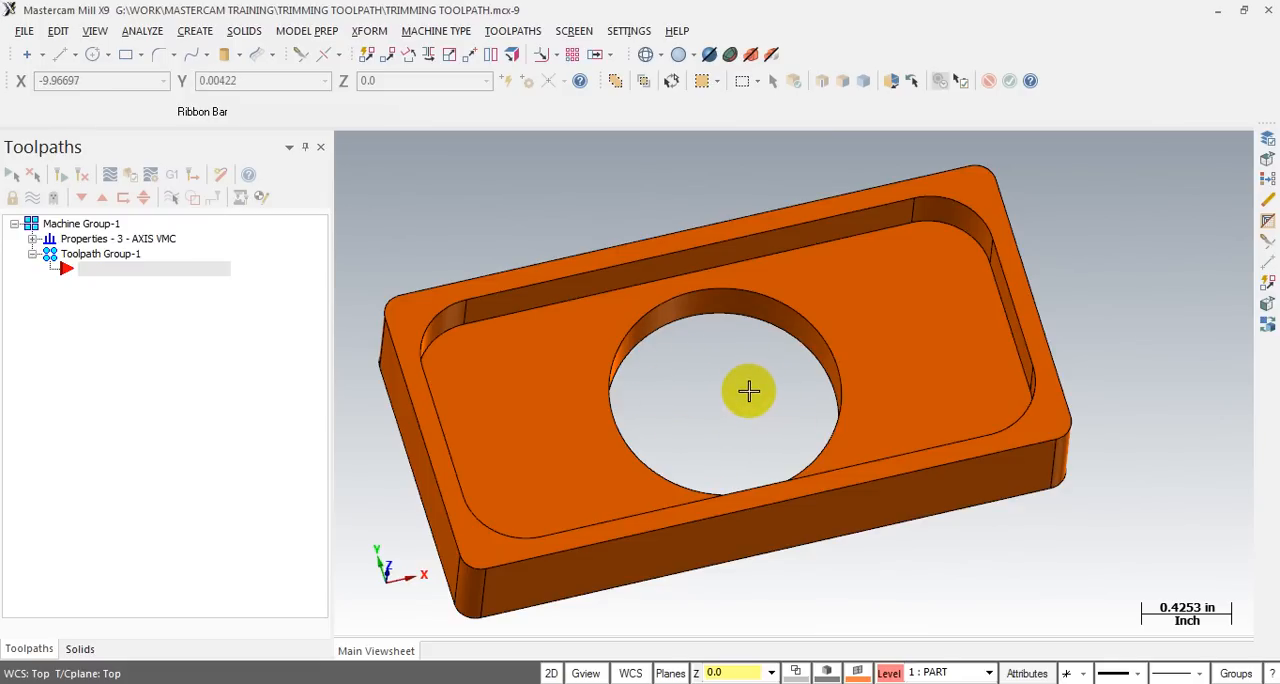
pyautogui.click(511, 32)
pyautogui.click(528, 93)
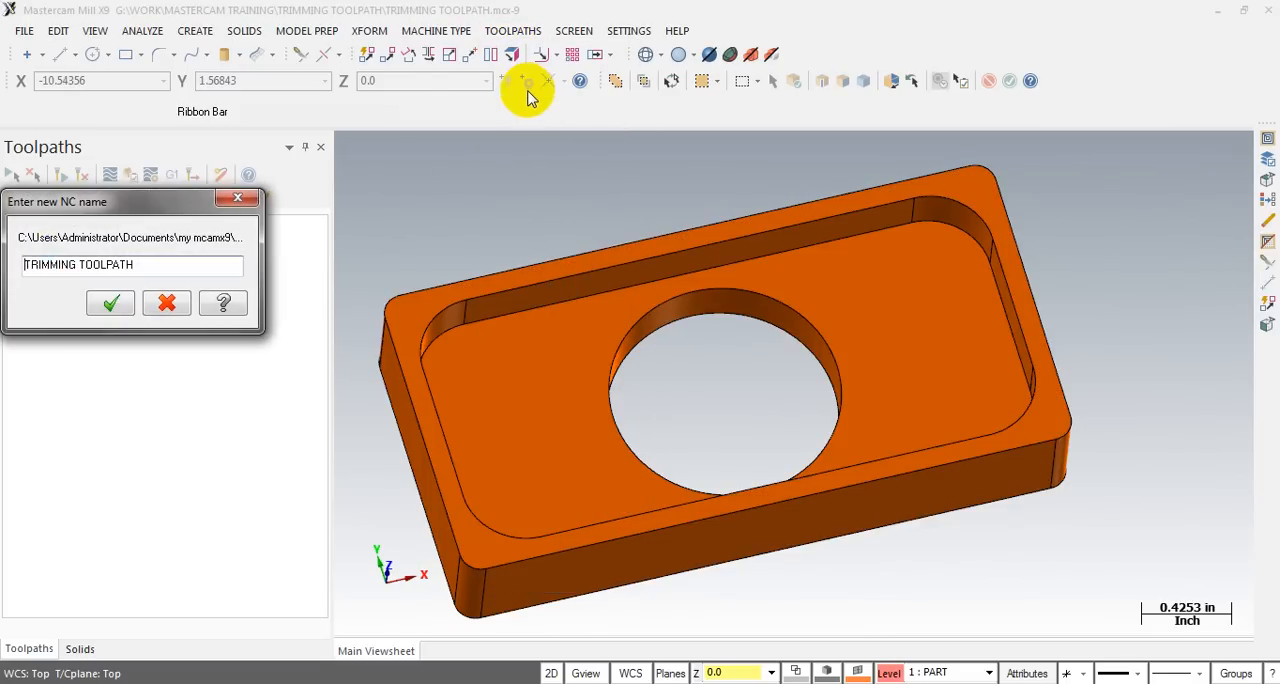
pyautogui.click(110, 304)
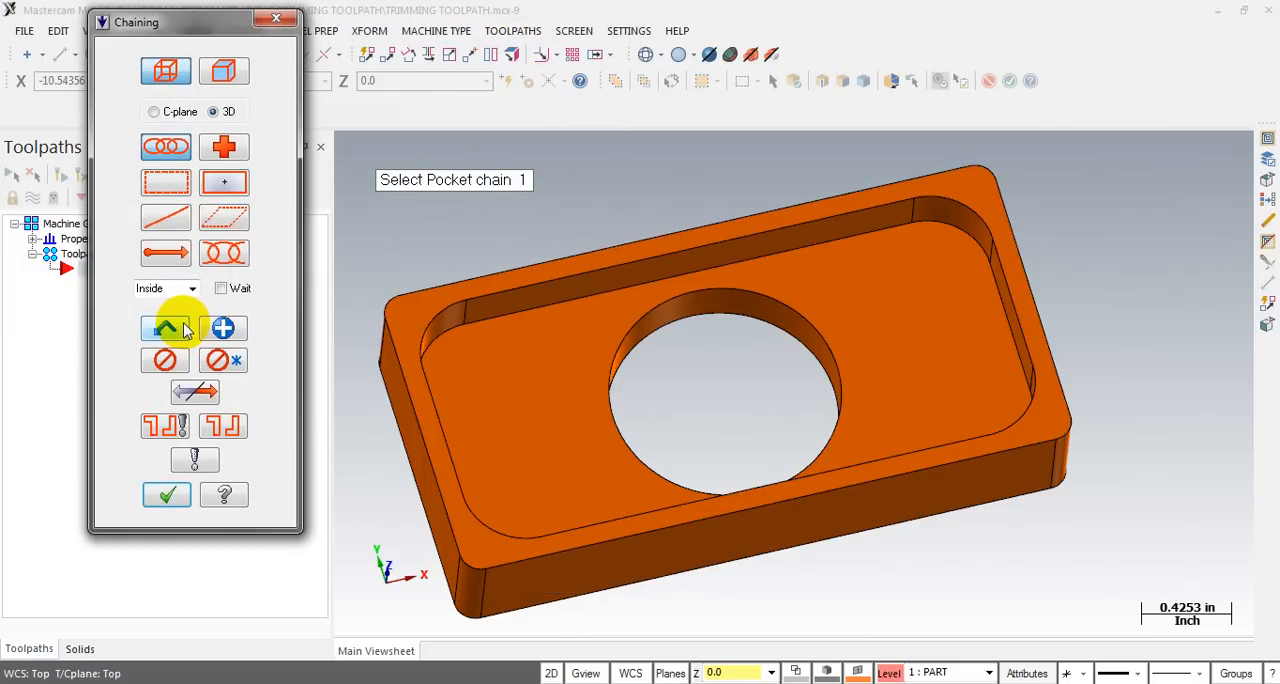
# - Chain the solid edge loop around the pocket floor's outer boundary as the pocket geometry
pyautogui.click(224, 70)
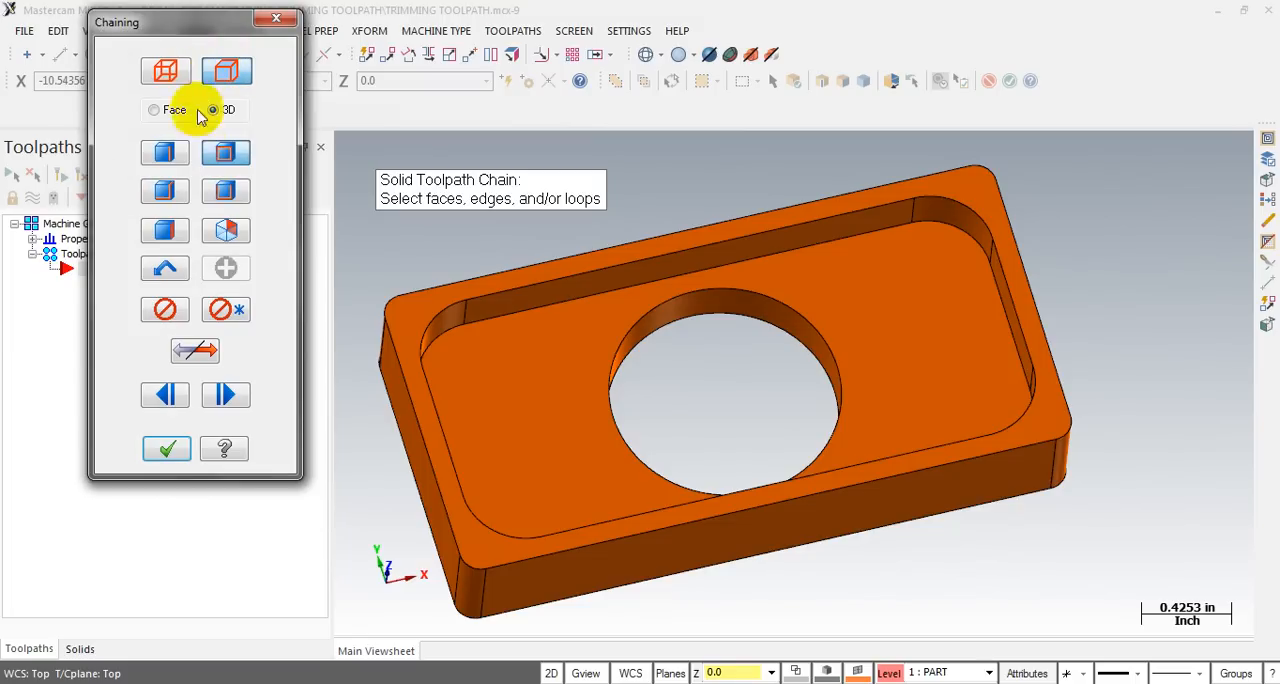
pyautogui.click(895, 235)
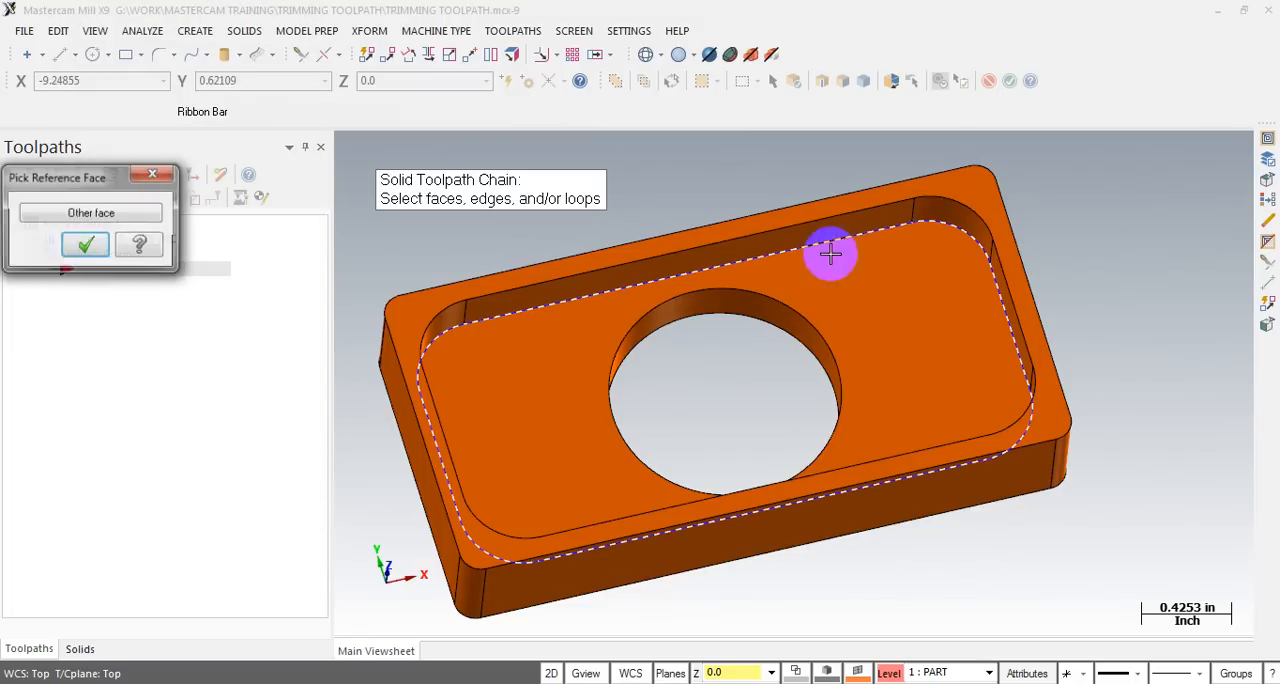
pyautogui.click(86, 246)
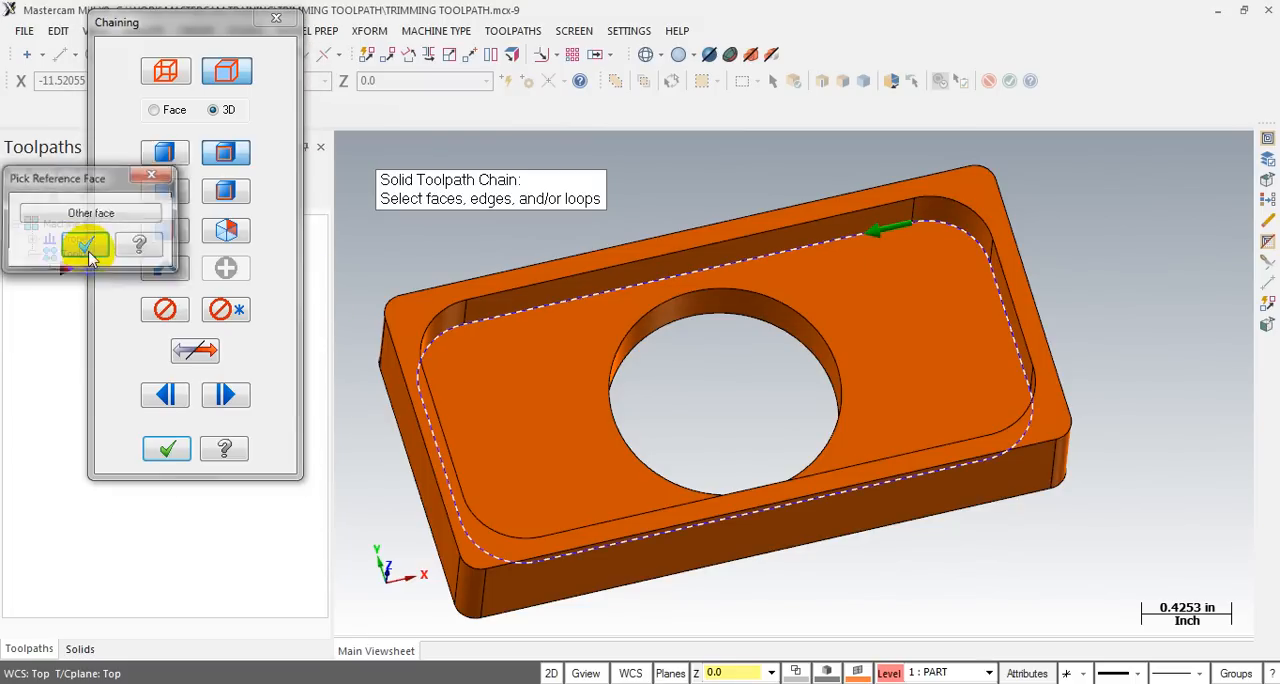
pyautogui.click(166, 450)
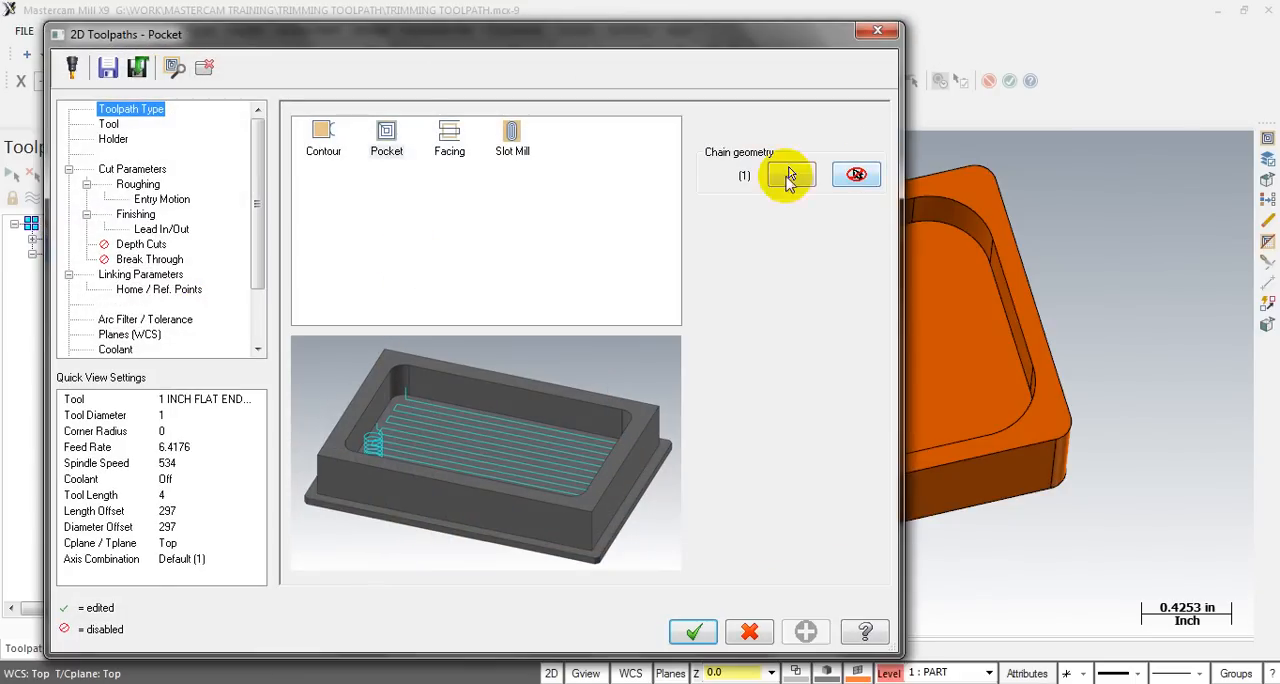
# - Add a second chain to the pocket geometry, using the point at the centre of the through hole
pyautogui.click(783, 175)
pyautogui.rightClick(152, 272)
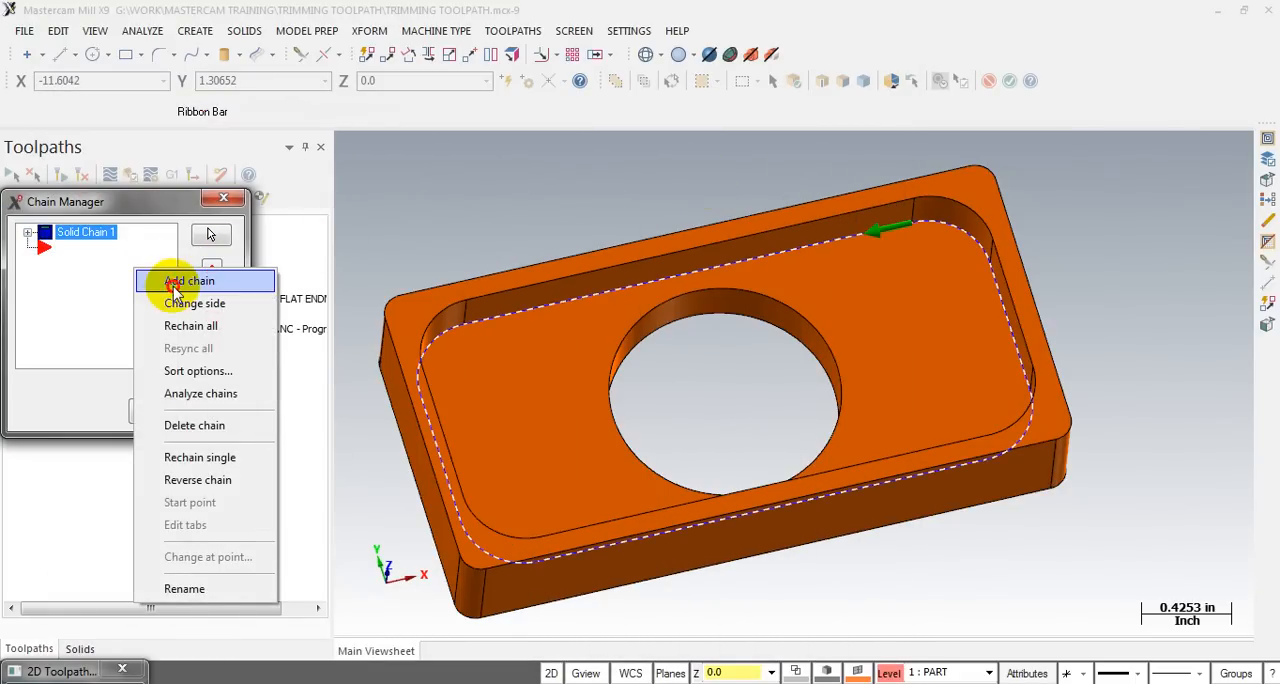
pyautogui.click(170, 282)
pyautogui.click(166, 71)
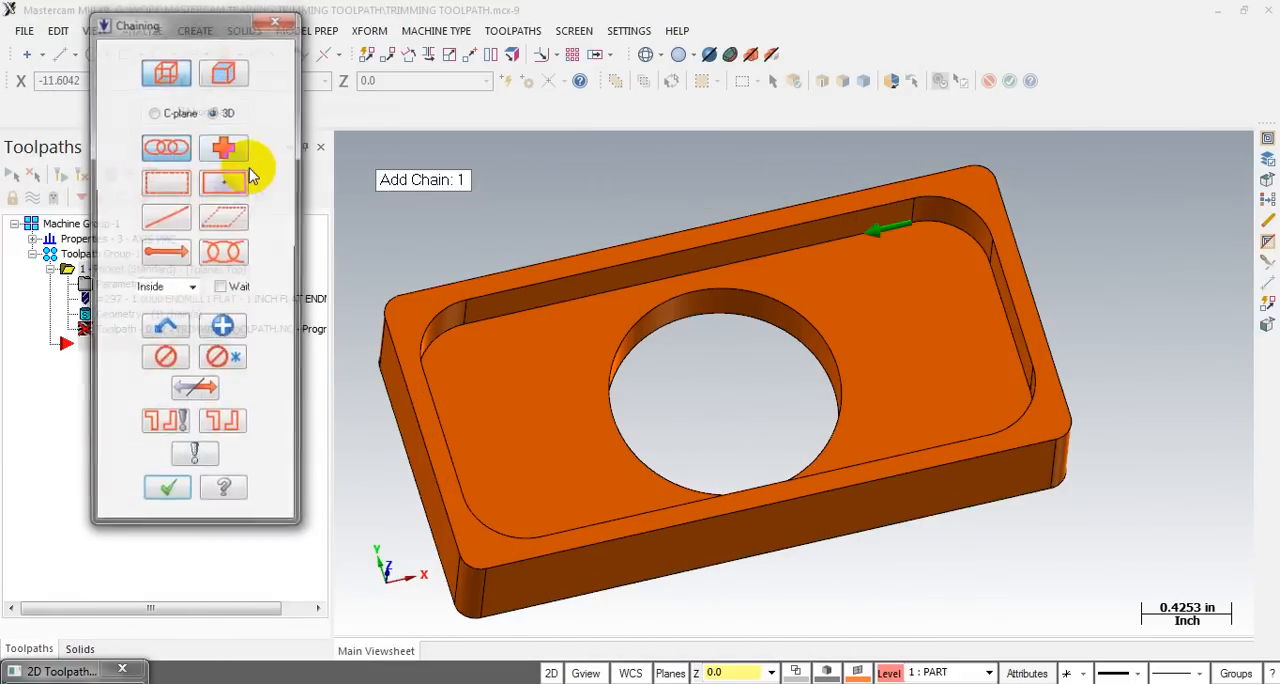
pyautogui.click(810, 328)
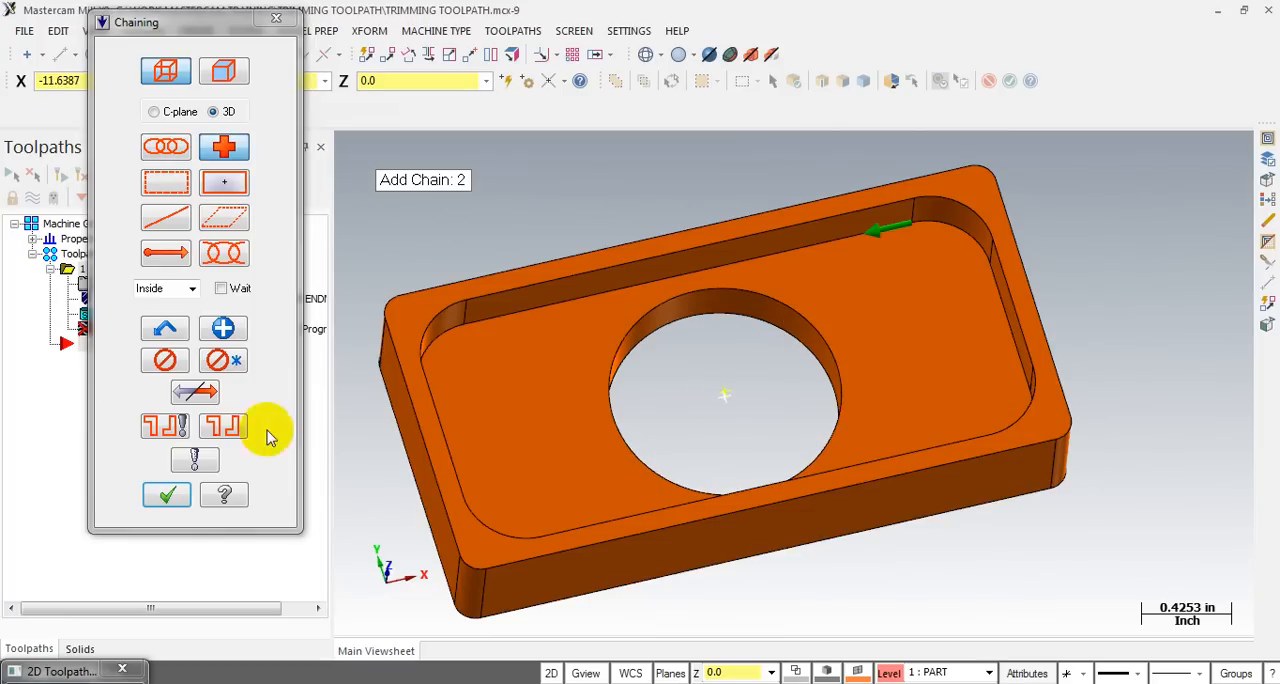
pyautogui.click(162, 495)
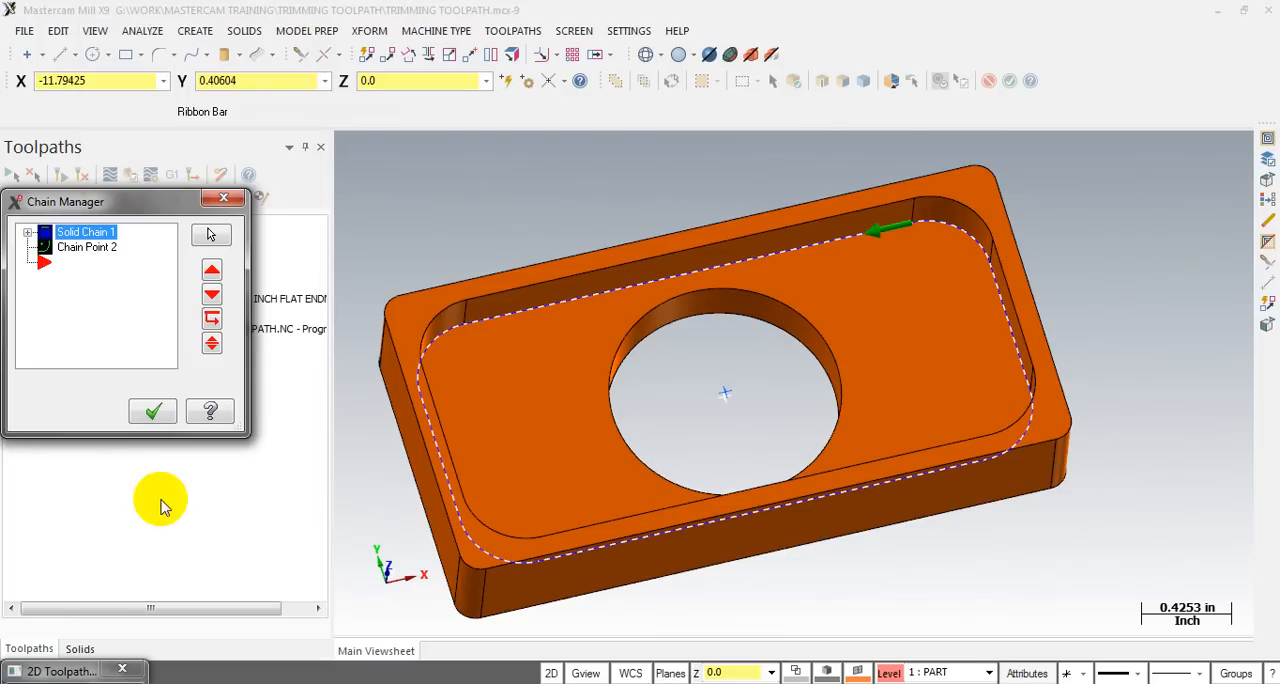
pyautogui.click(152, 412)
# - Choose the 3/8 FLAT ENDMILL, tool 287, for the pocket toolpath
pyautogui.click(109, 124)
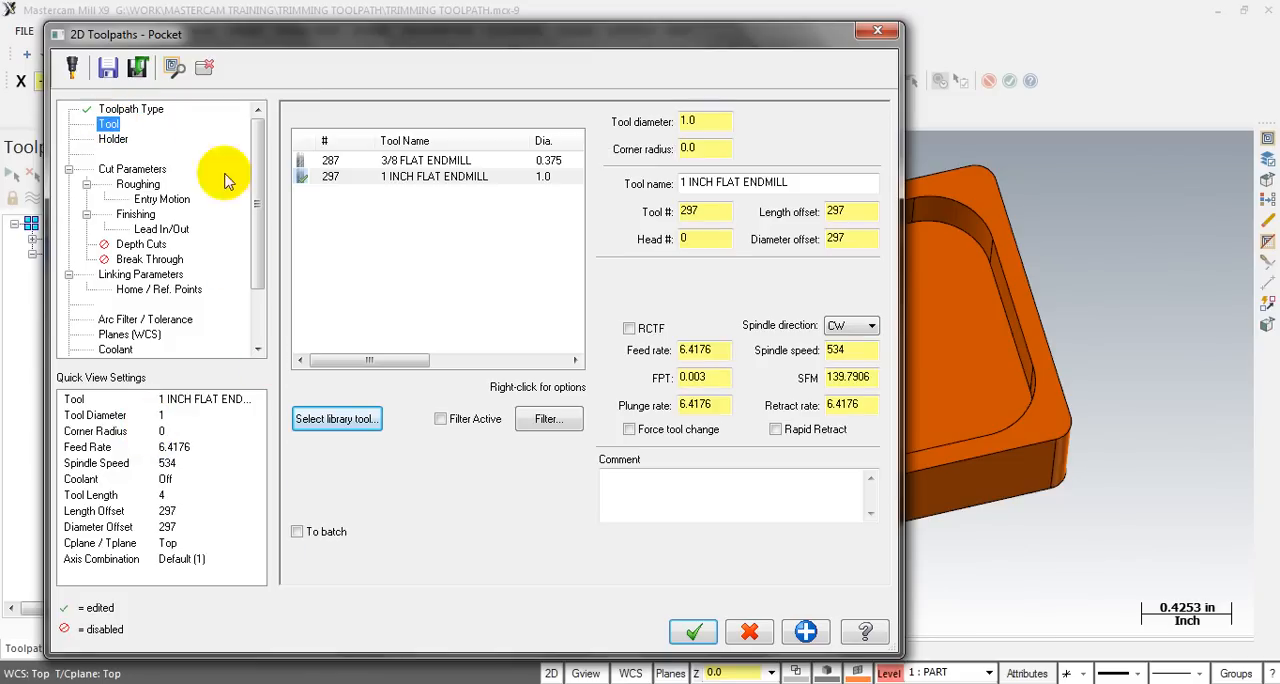
pyautogui.click(447, 162)
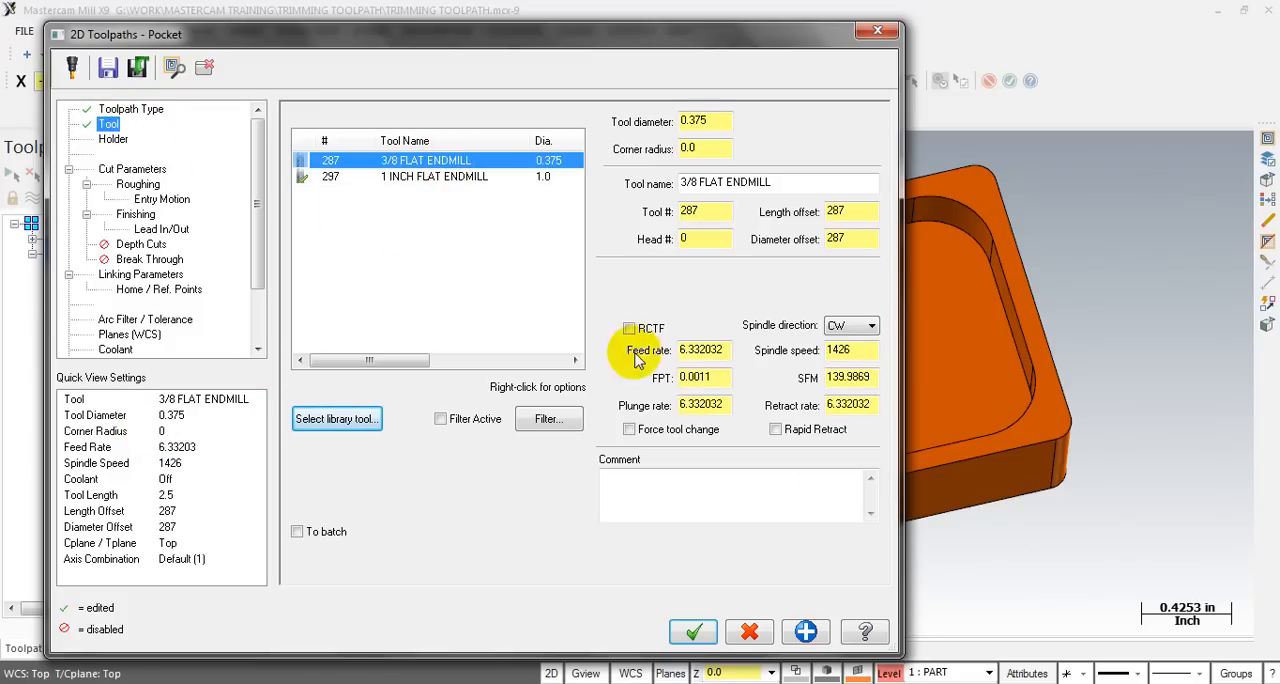
pyautogui.click(687, 483)
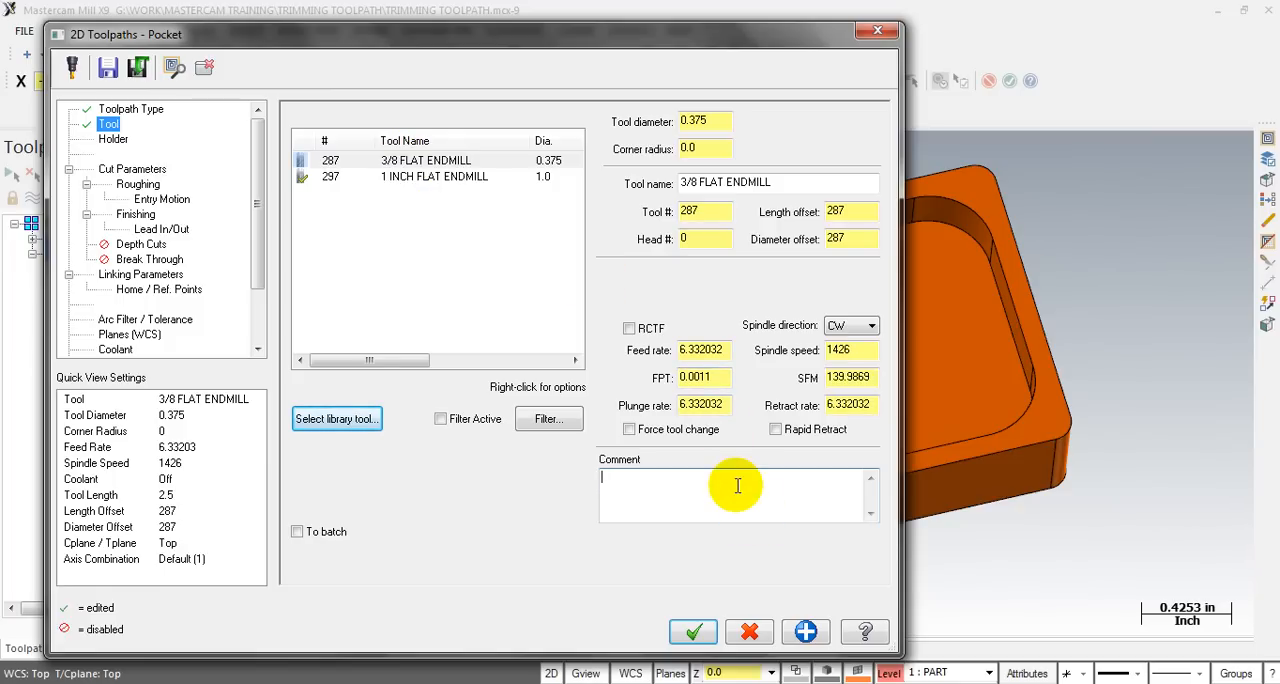
# - Set stock to leave to 0 on walls and floors and choose the Parallel Spiral roughing method
pyautogui.click(112, 169)
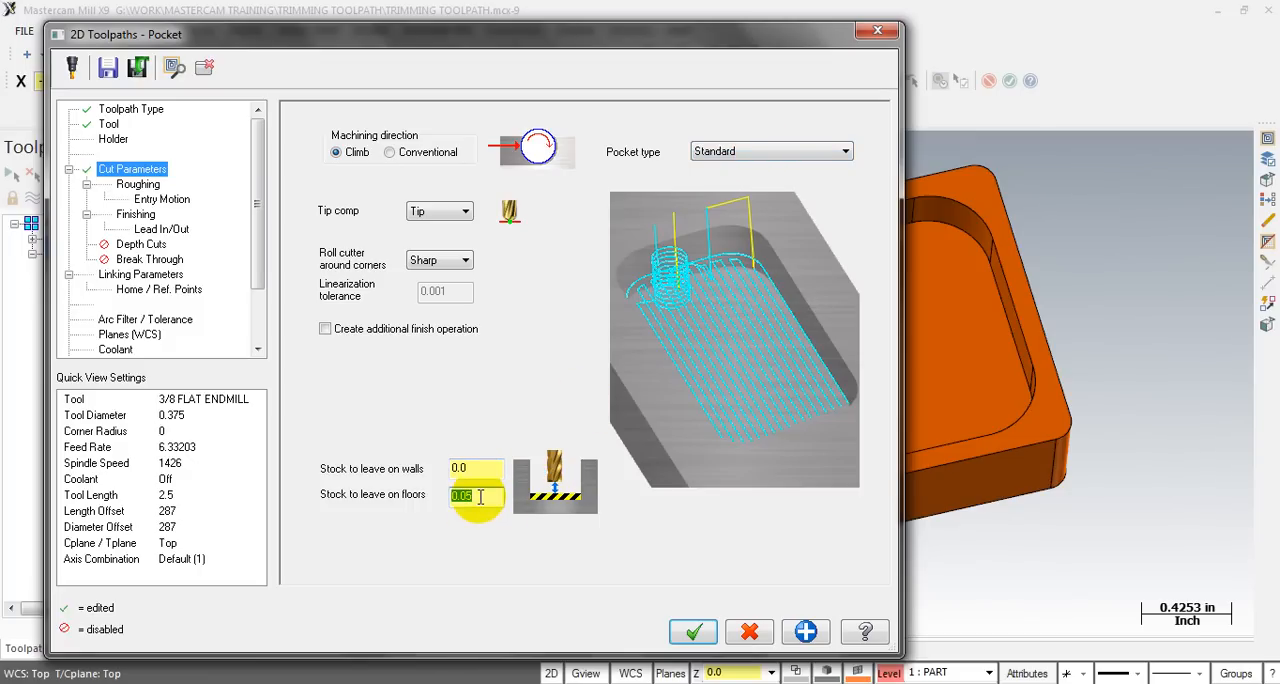
pyautogui.click(128, 184)
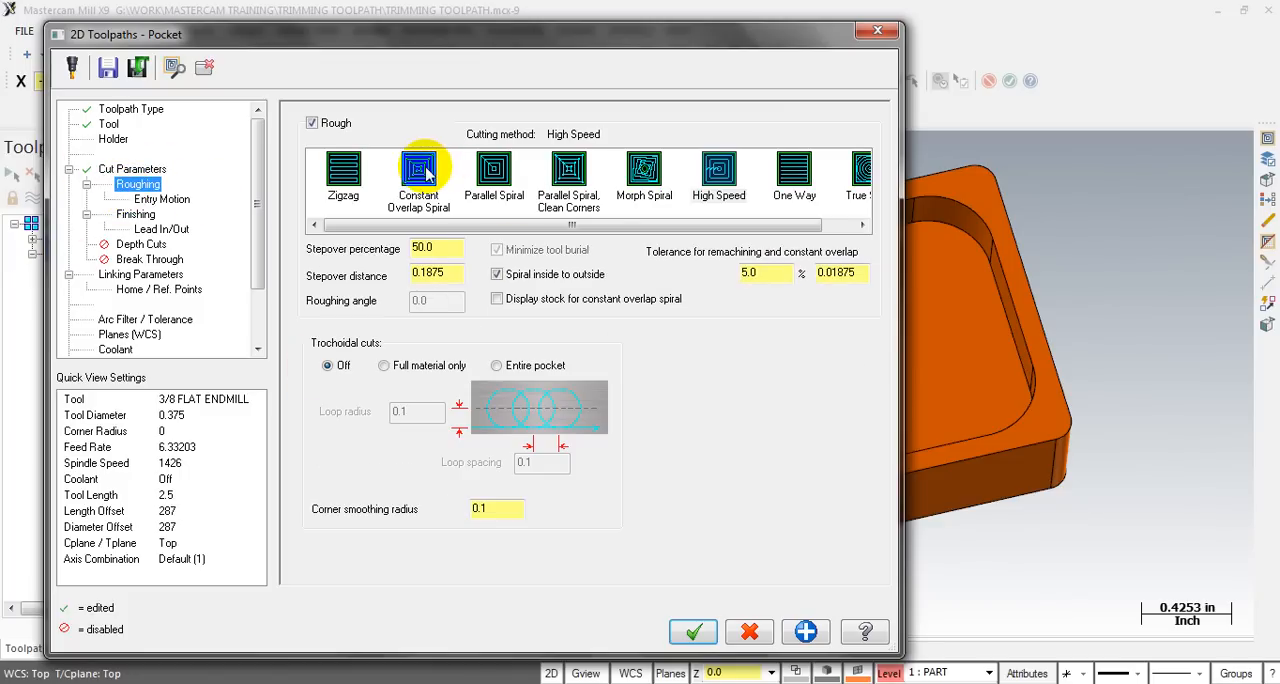
pyautogui.click(493, 170)
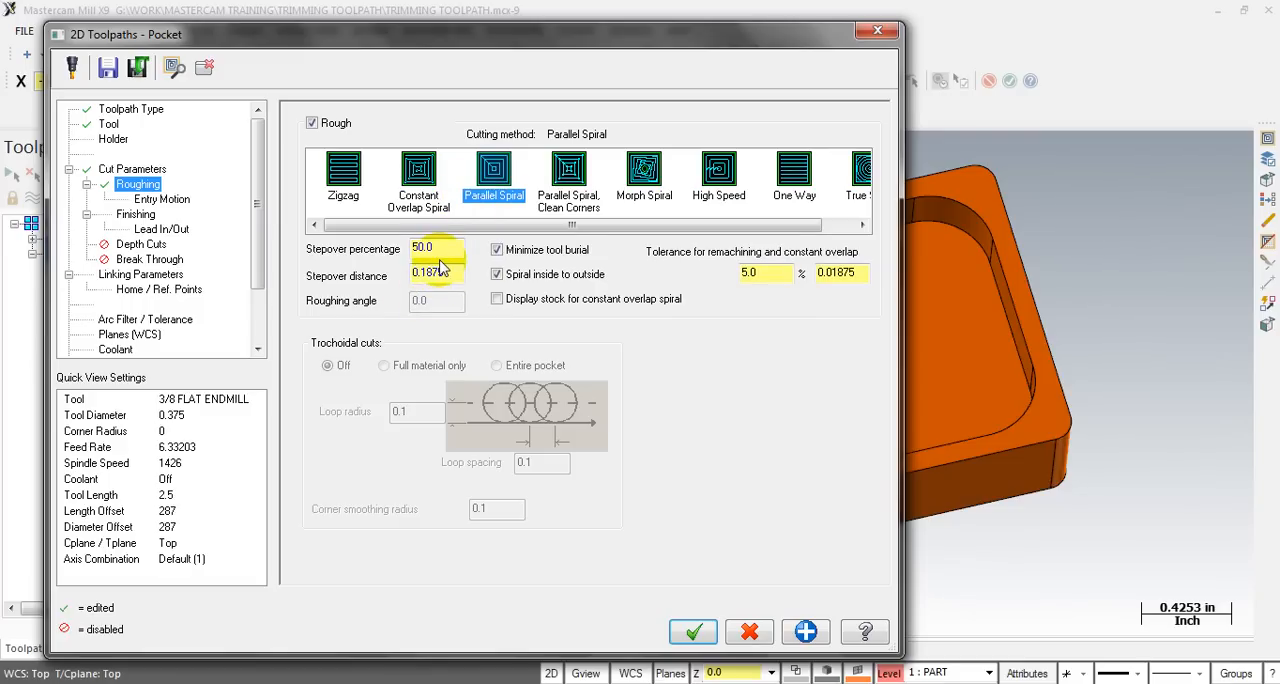
# - Turn the roughing entry motion off and disable the finish passes
pyautogui.click(160, 199)
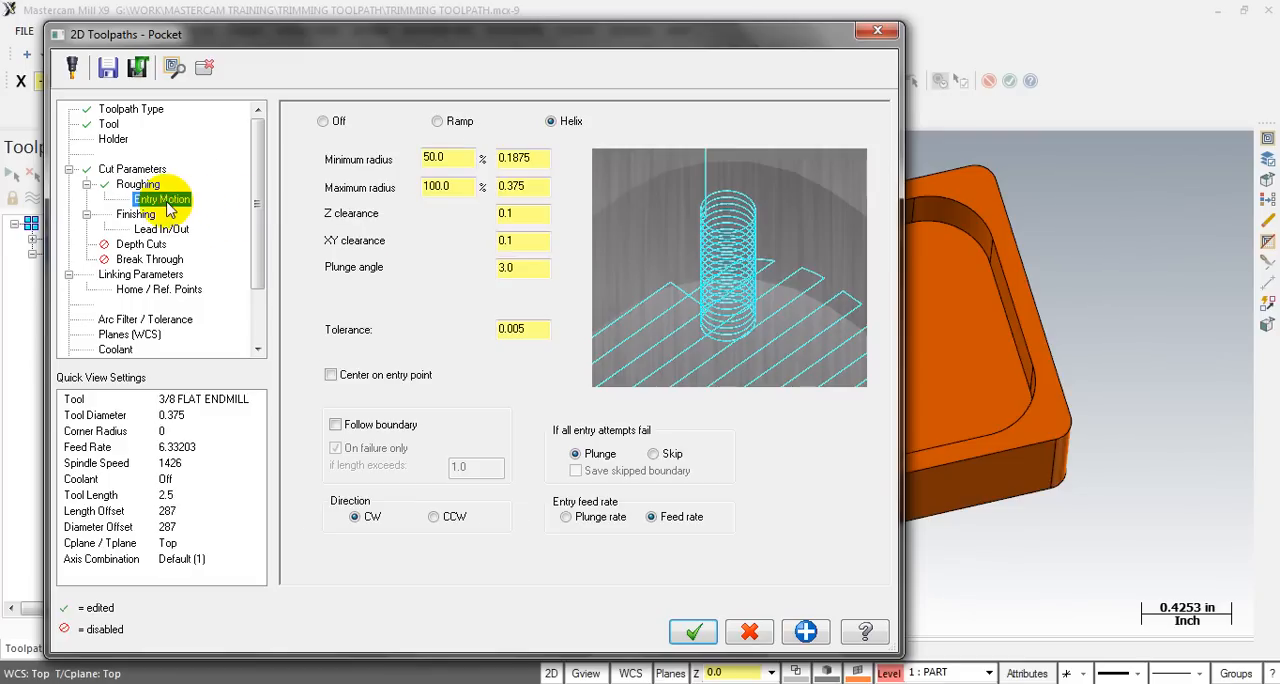
pyautogui.click(323, 123)
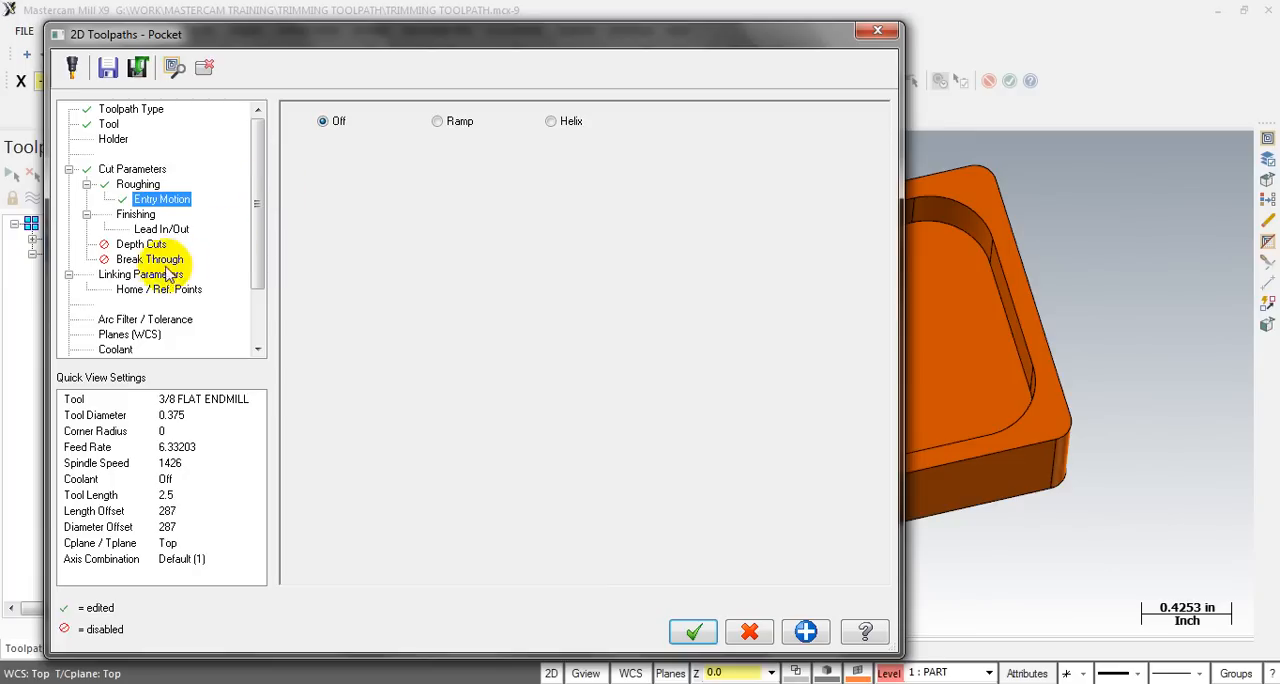
pyautogui.click(133, 216)
pyautogui.click(307, 119)
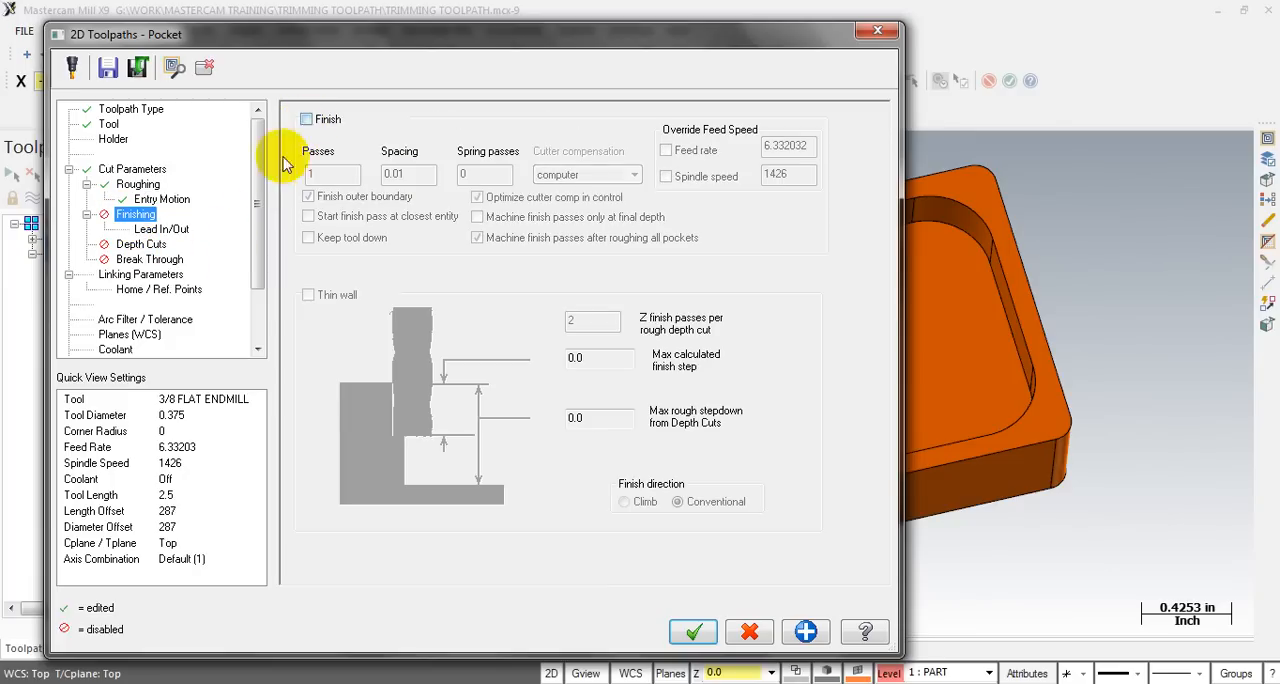
# - In the linking parameters, pick the pocket floor for a depth of 0.05 and the part's upper surface for a top of stock of 0.3
pyautogui.click(117, 276)
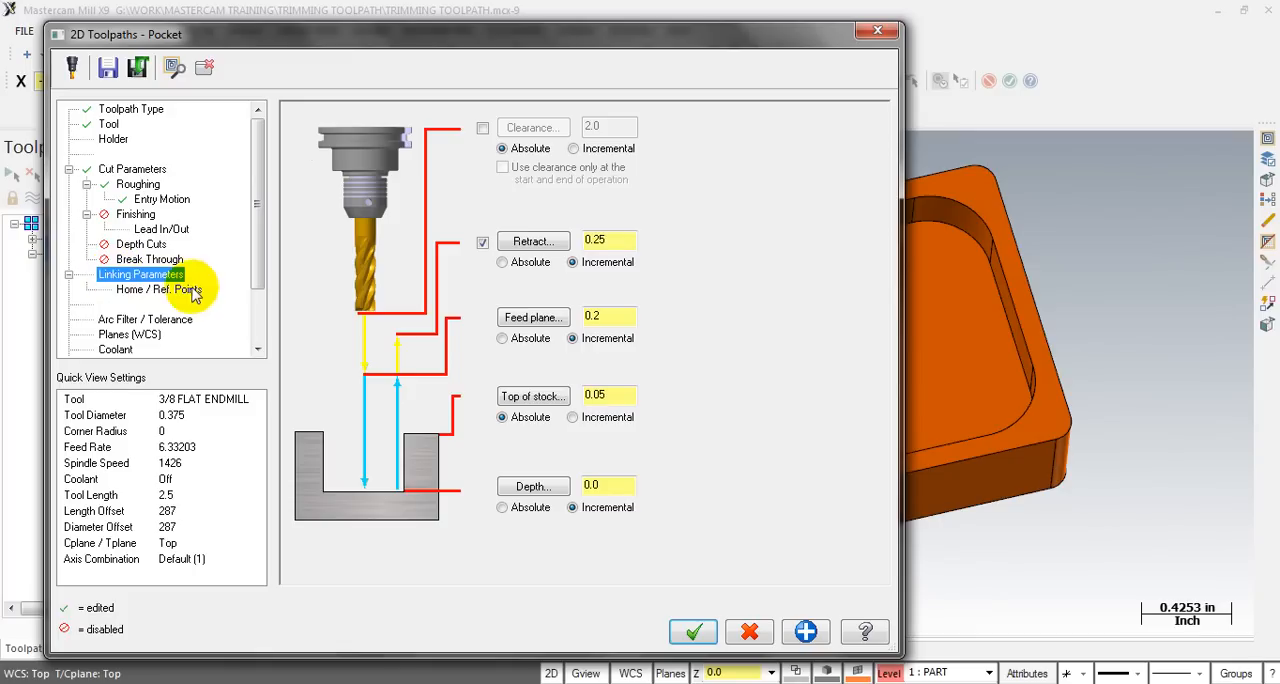
pyautogui.click(520, 486)
pyautogui.click(916, 234)
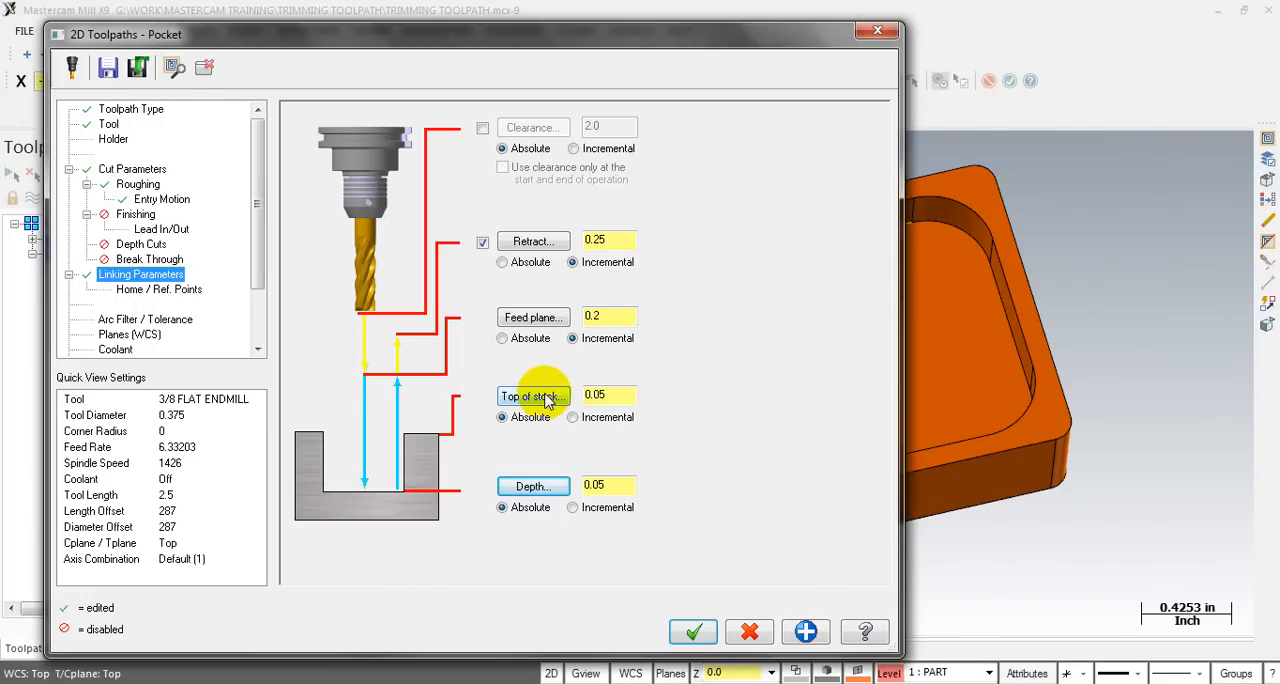
pyautogui.click(547, 400)
pyautogui.click(916, 200)
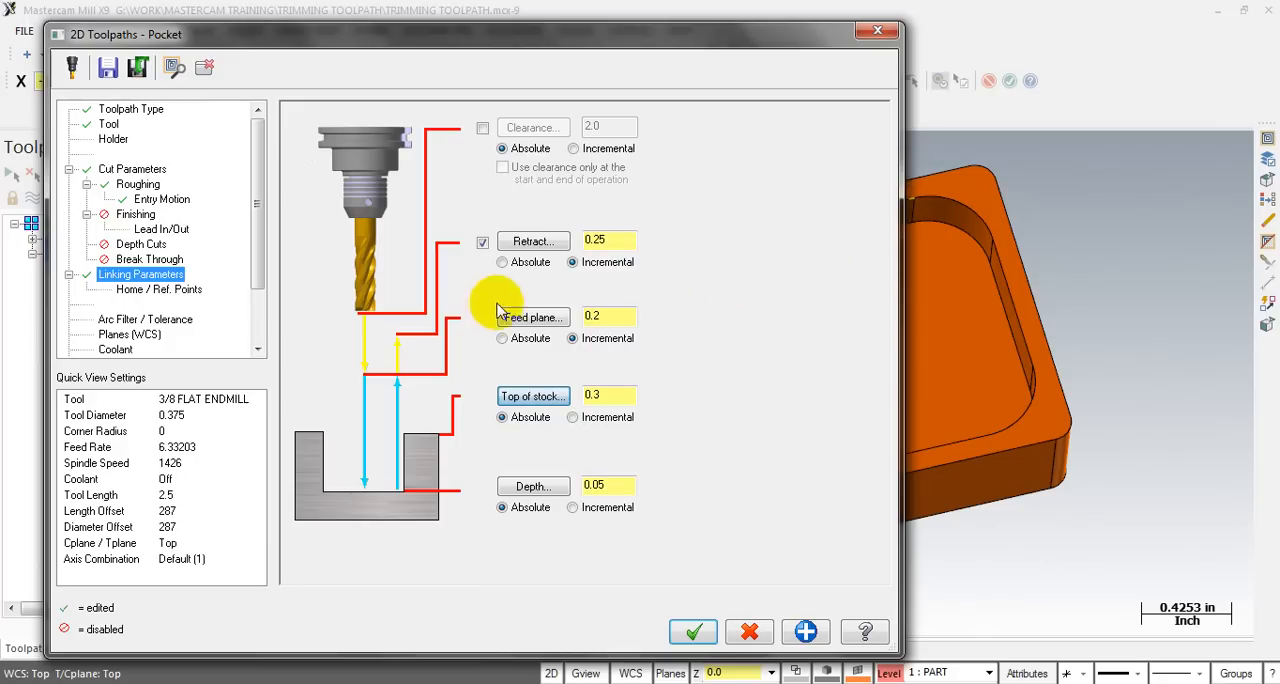
# - Set the feed plane to absolute at 0.2 and disable the retract height
pyautogui.click(505, 338)
pyautogui.doubleClick(596, 316)
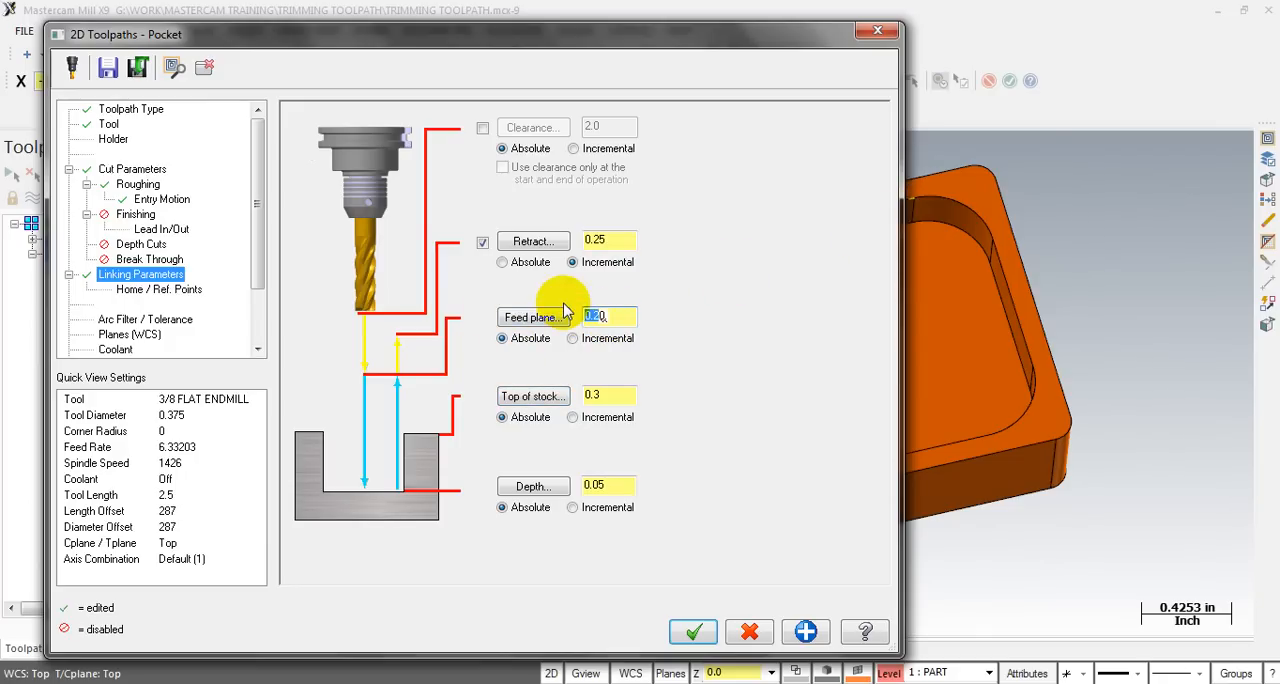
pyautogui.click(483, 242)
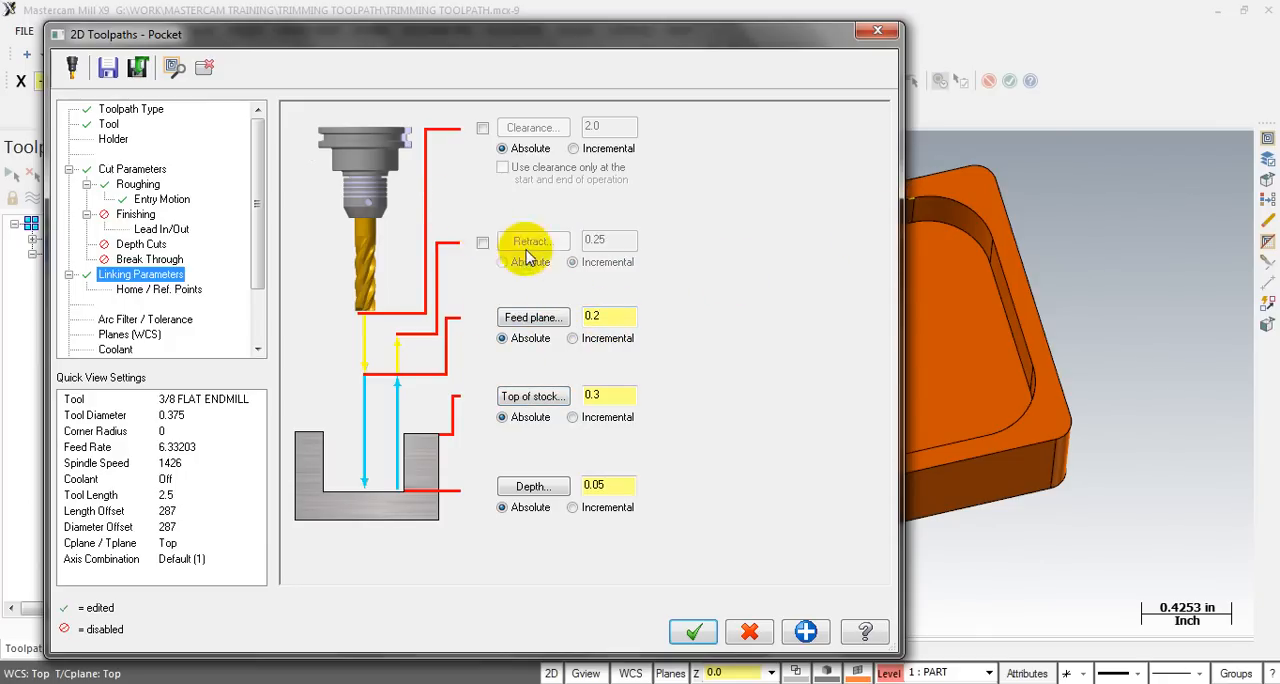
# - Enable depth cuts with a maximum rough step of 0.125 and generate the pocket toolpath
pyautogui.click(140, 244)
pyautogui.click(352, 129)
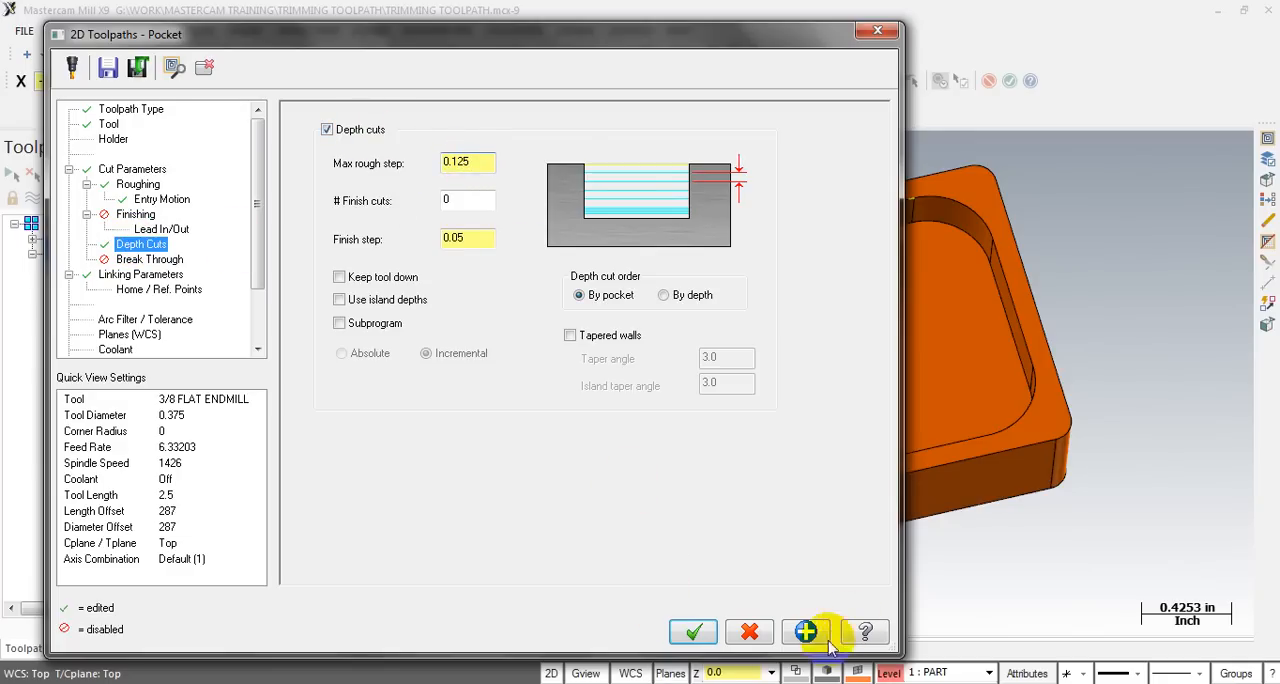
pyautogui.click(694, 632)
# - Backplot the pocket toolpath and scrub through the tool motion to examine the passes crossing the central hole
pyautogui.click(123, 333)
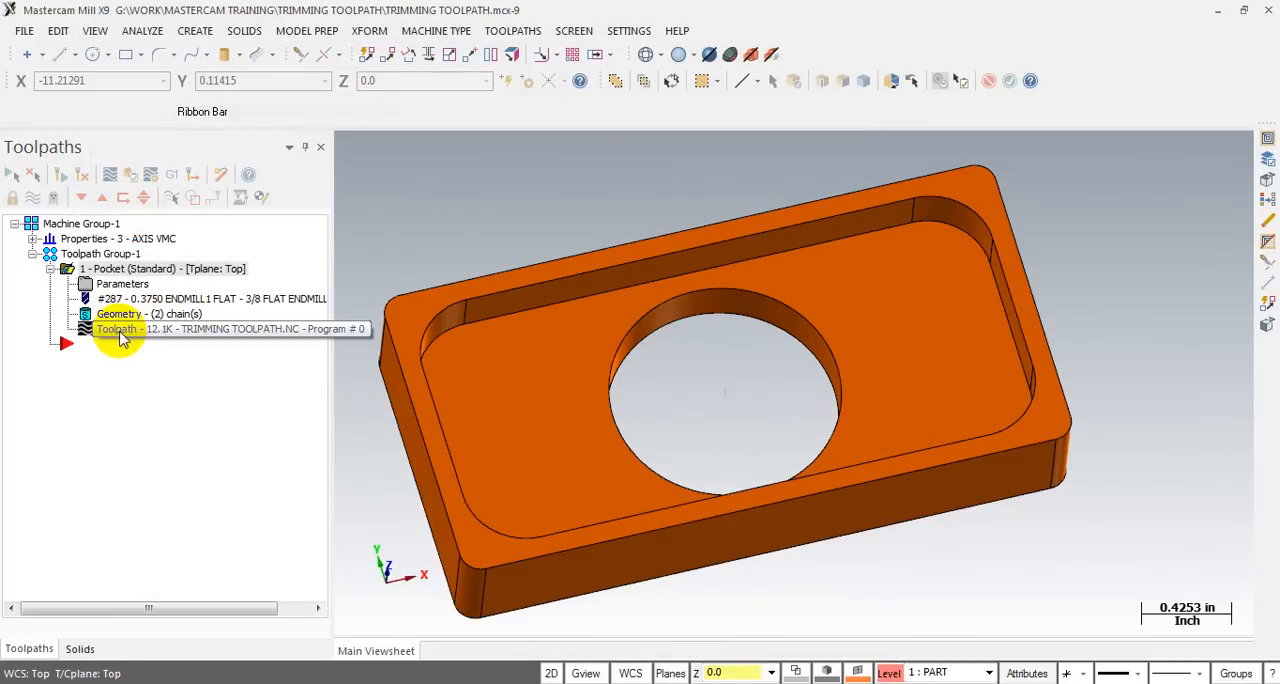
pyautogui.click(630, 152)
pyautogui.moveTo(630, 152); pyautogui.dragTo(1268, 118)
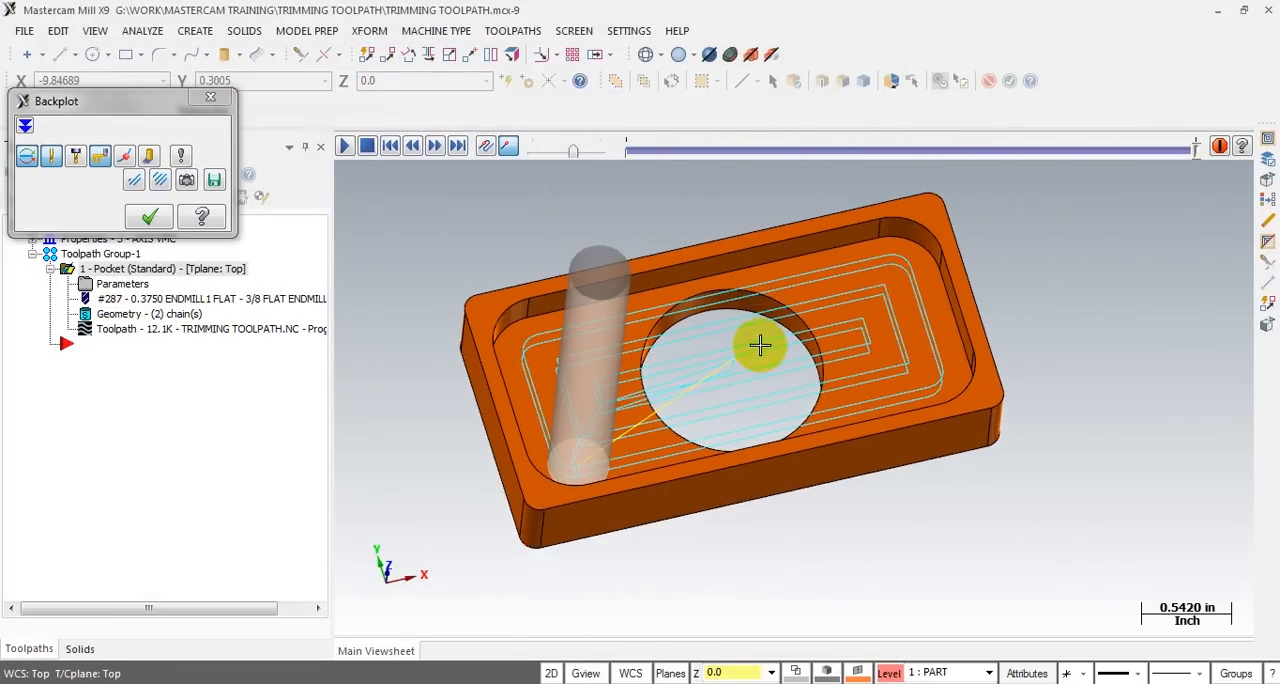
pyautogui.moveTo(757, 343); pyautogui.dragTo(731, 340, button='middle')
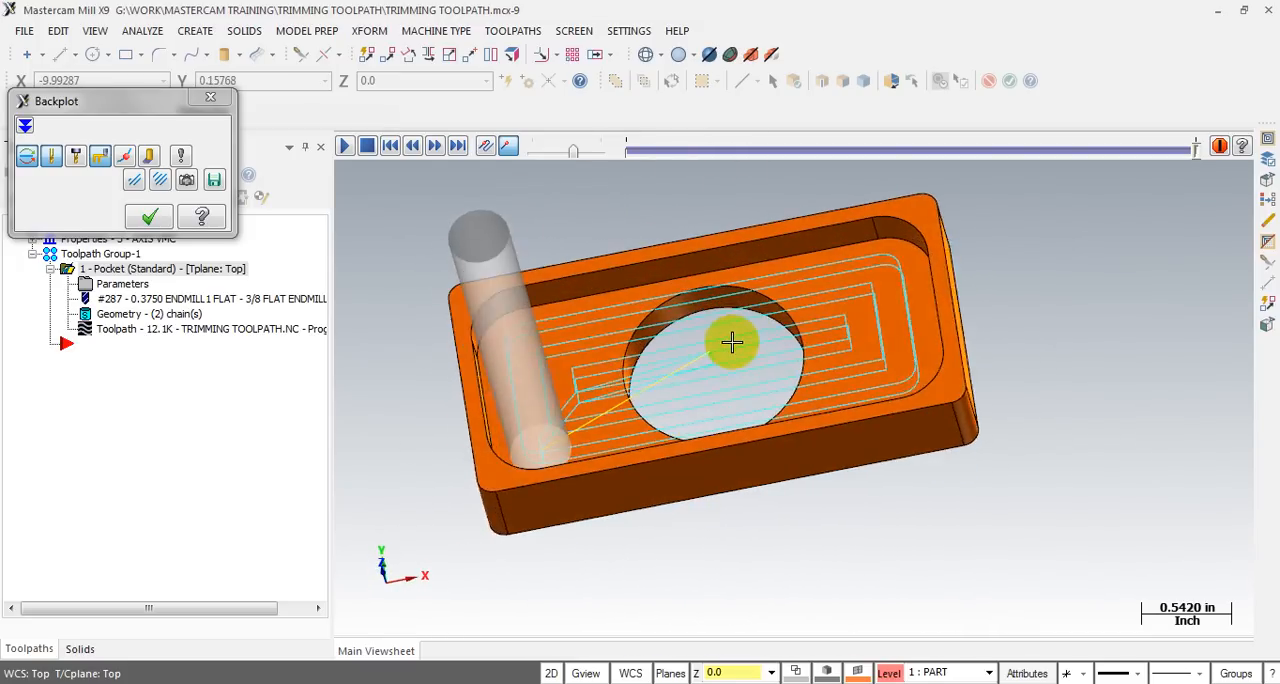
pyautogui.scroll(2, 751, 340)
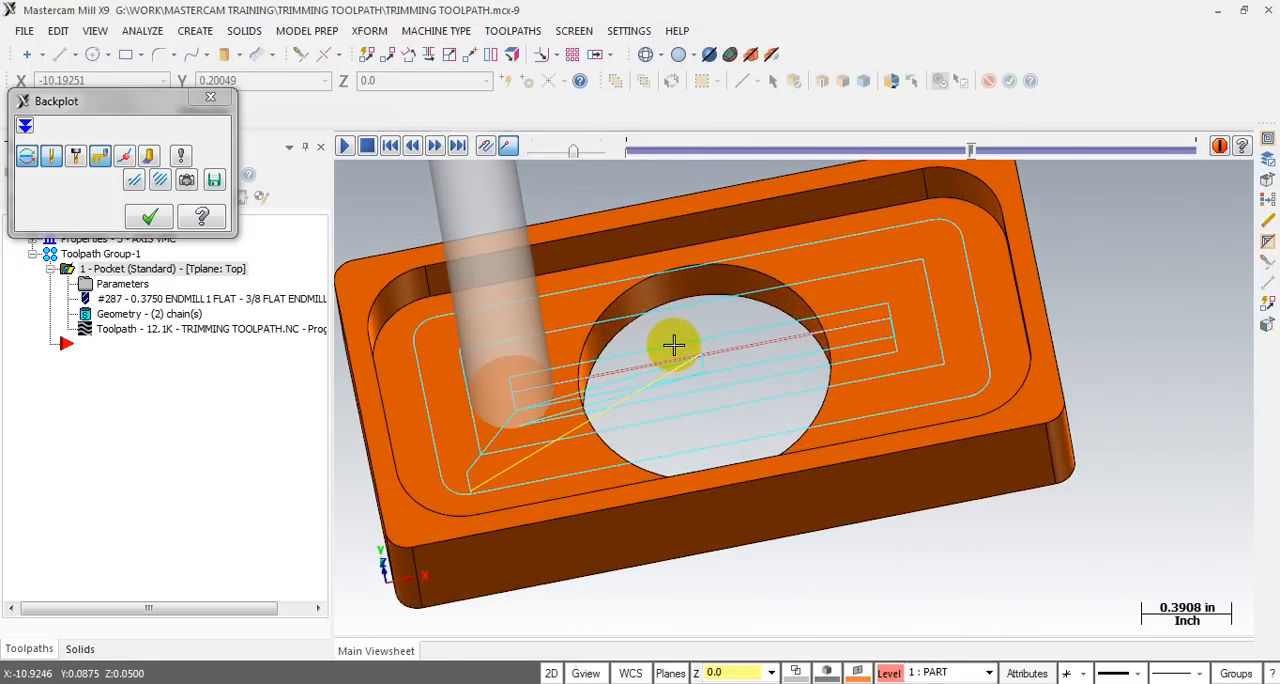
pyautogui.click(452, 328)
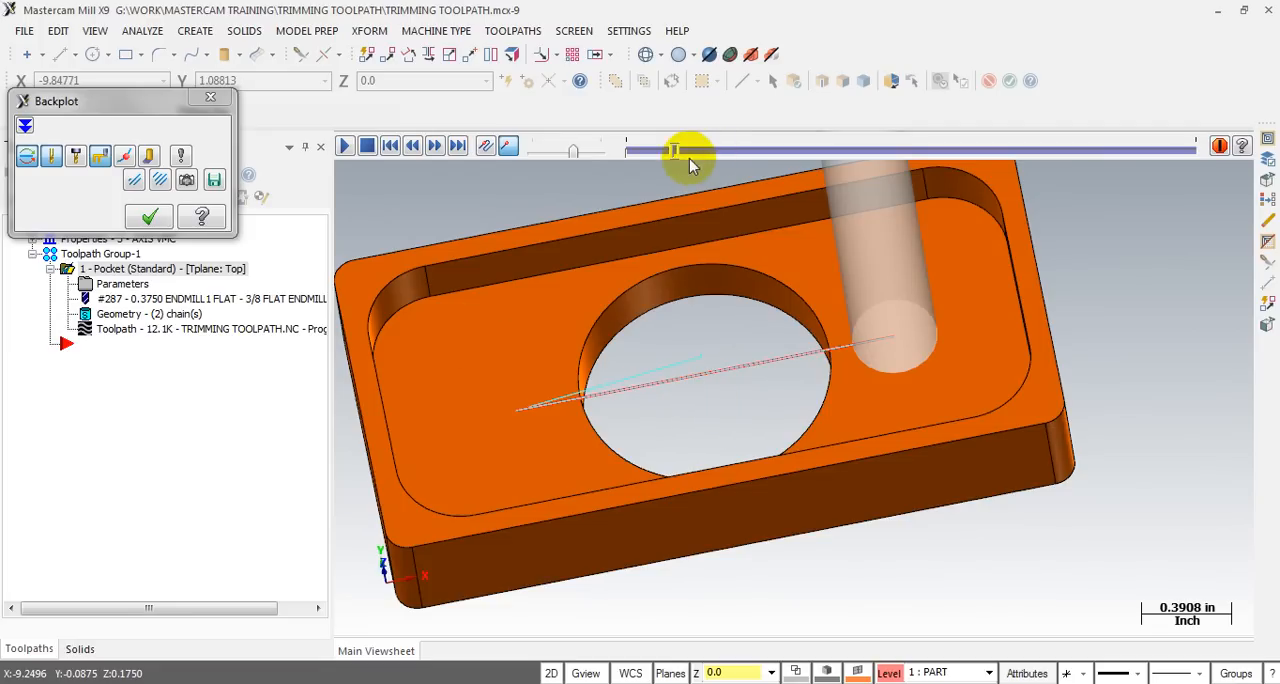
pyautogui.moveTo(686, 153); pyautogui.dragTo(943, 148)
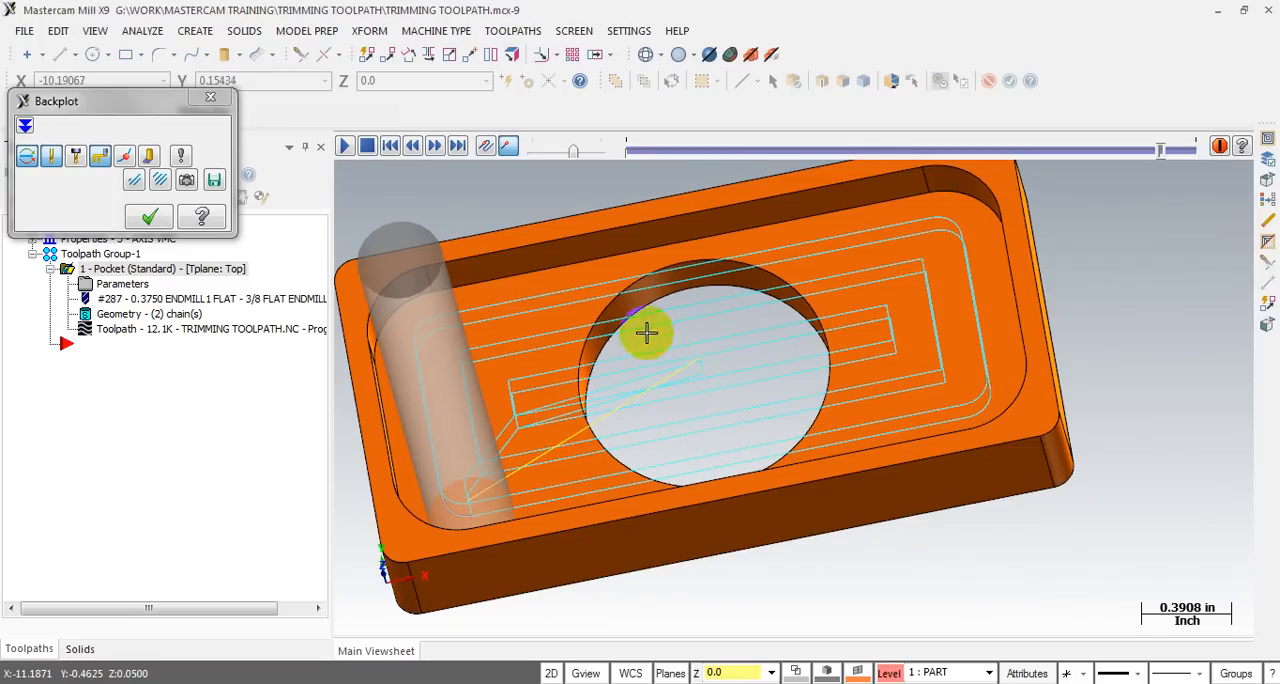
# - Close the backplot and draw a circle of diameter 1.1 centred on the central hole at Z 0.0
pyautogui.click(210, 97)
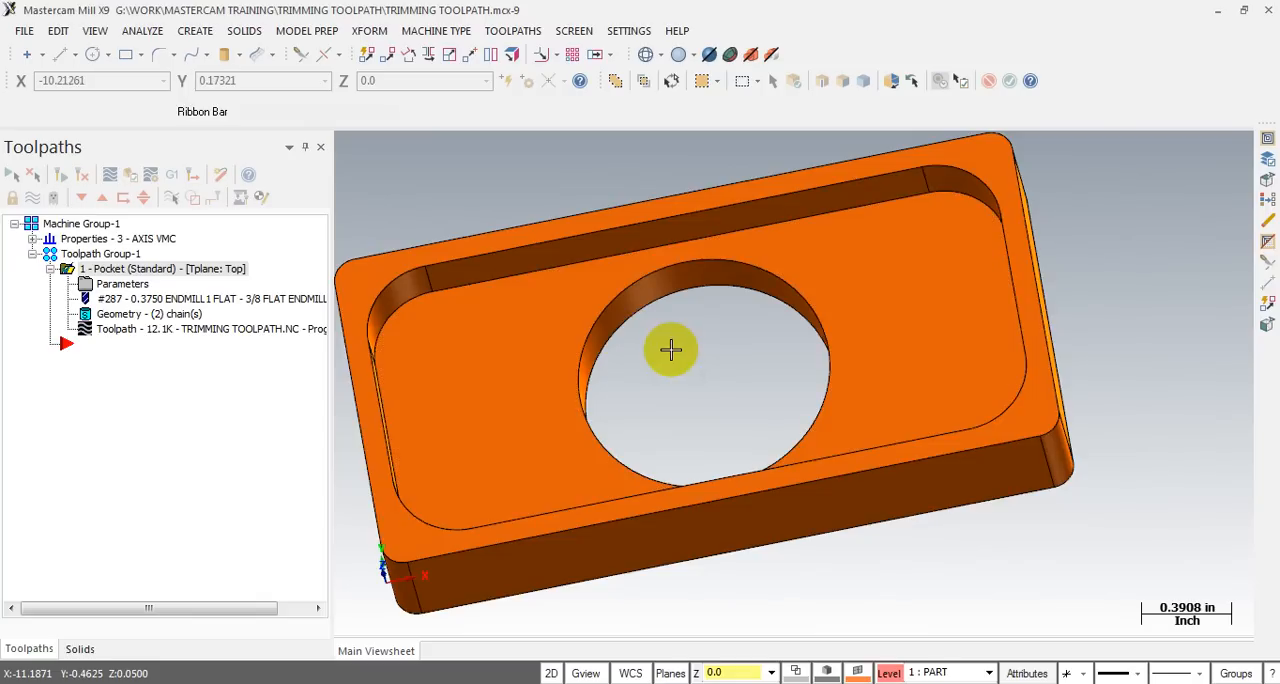
pyautogui.moveTo(690, 345)
pyautogui.mouseDown(button='middle')
pyautogui.moveTo(705, 337)
pyautogui.moveTo(691, 337)
pyautogui.mouseUp(button='middle')
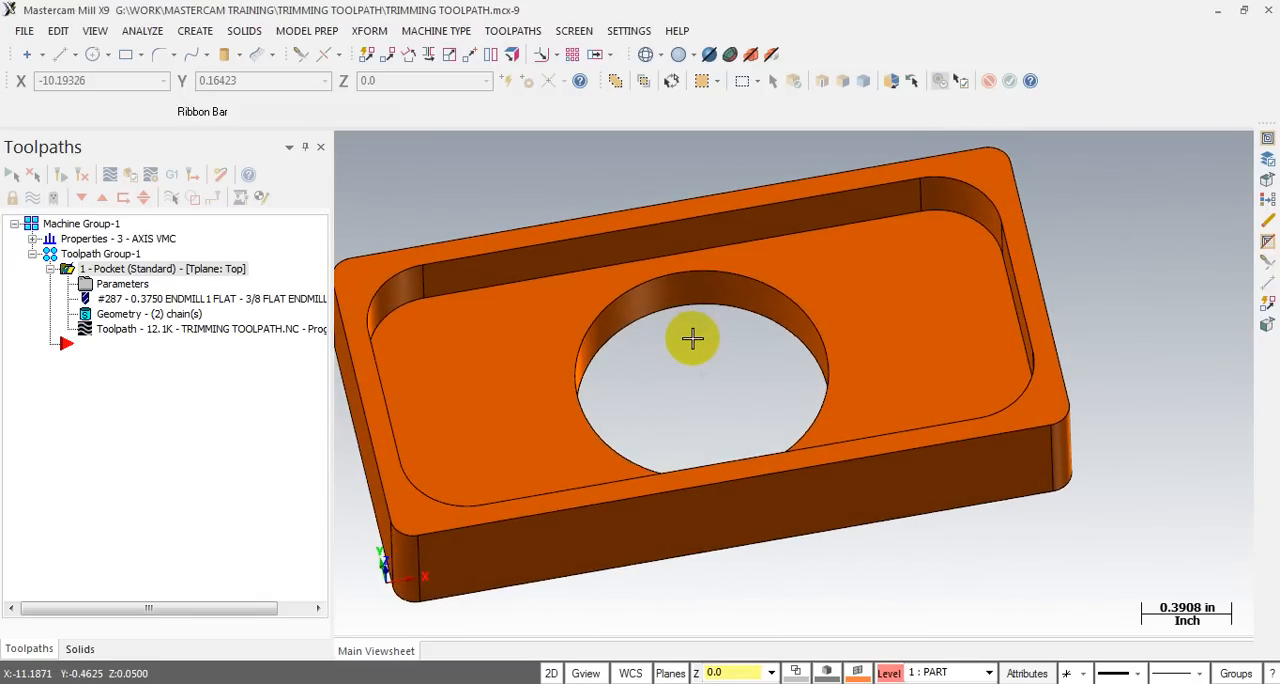
pyautogui.hotkey('alt', '1')
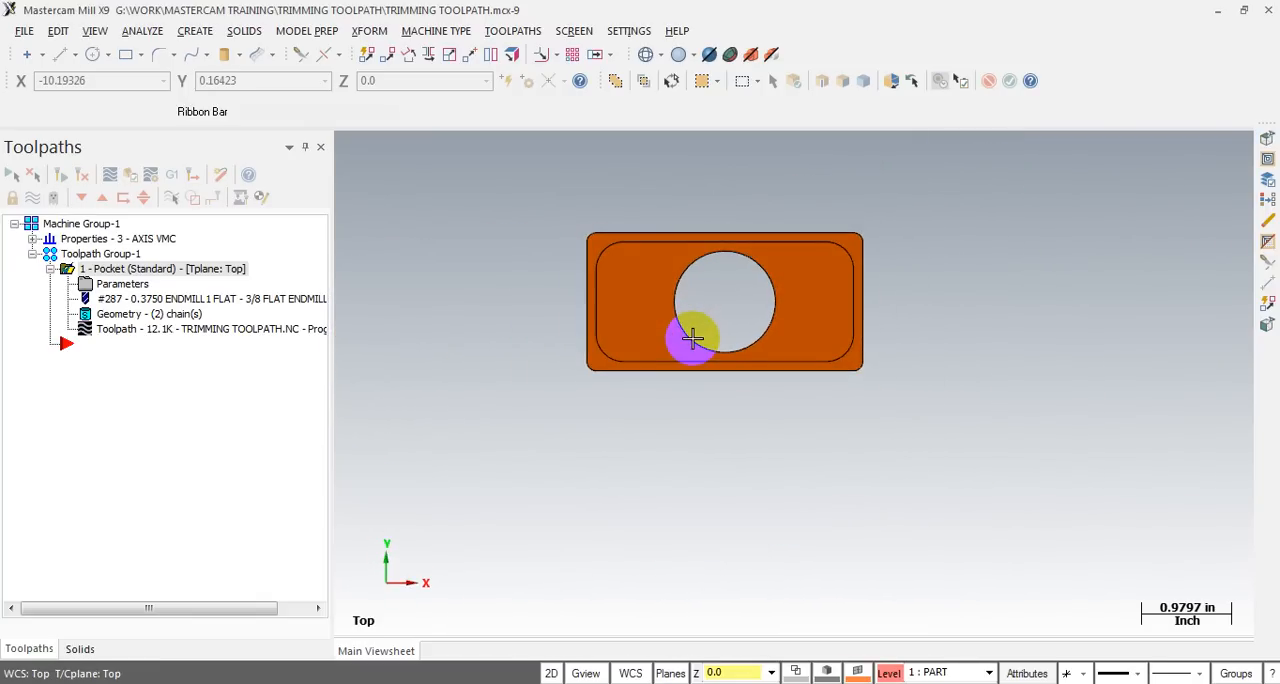
pyautogui.moveTo(692, 338); pyautogui.dragTo(783, 249, button='middle')
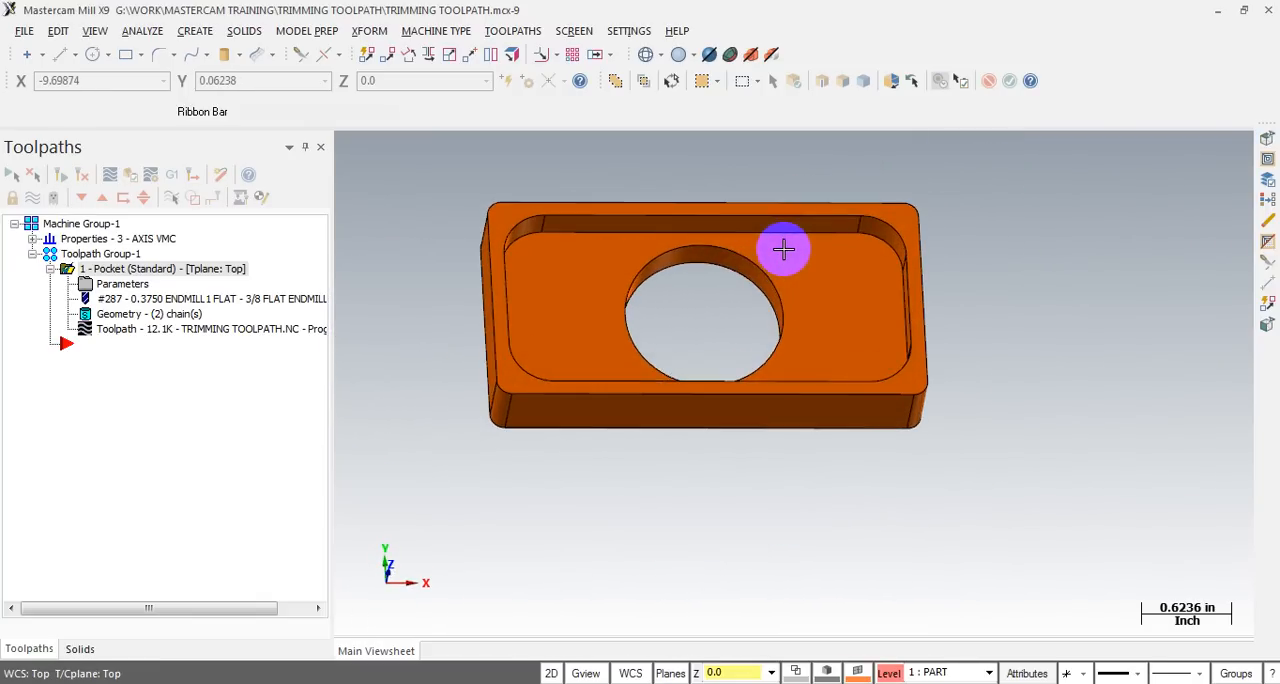
pyautogui.click(92, 55)
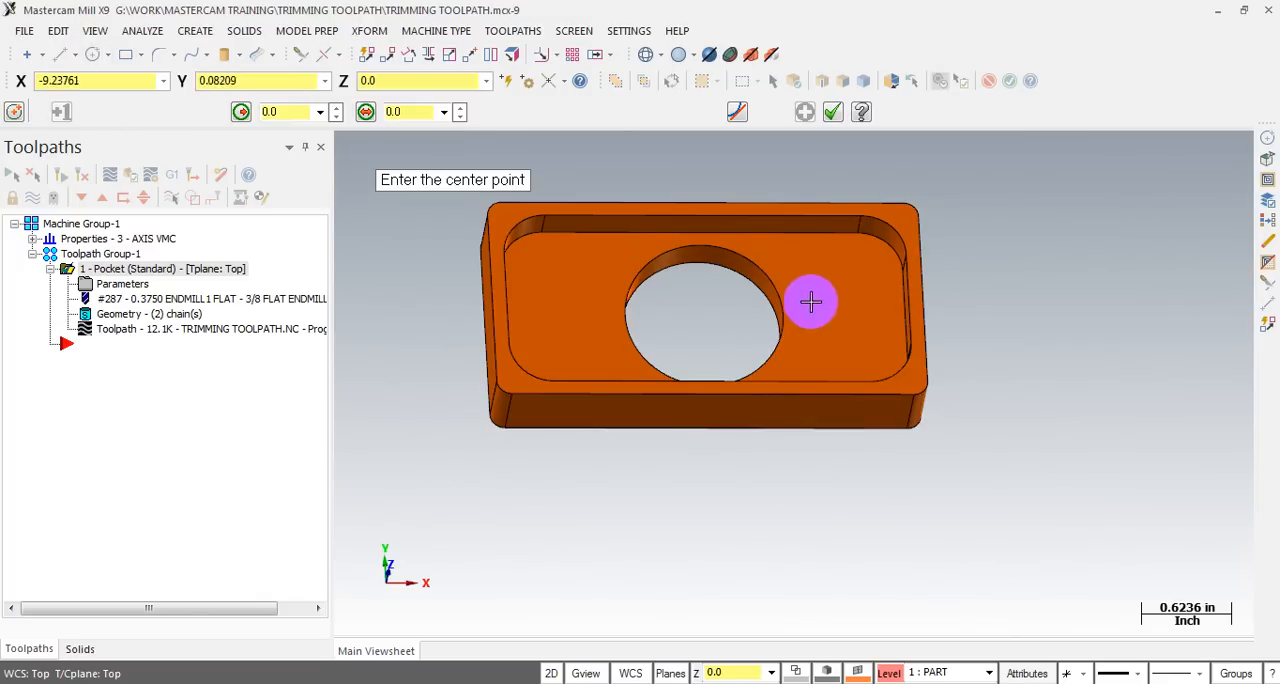
pyautogui.click(771, 276)
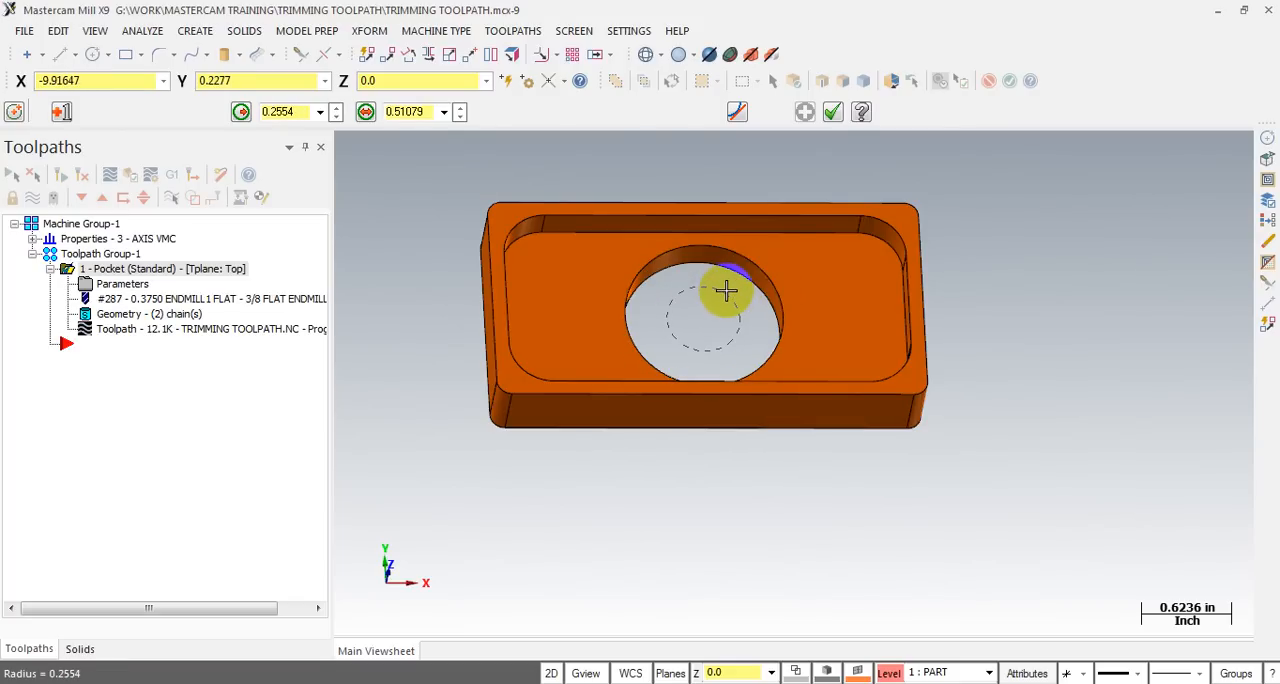
pyautogui.click(726, 290)
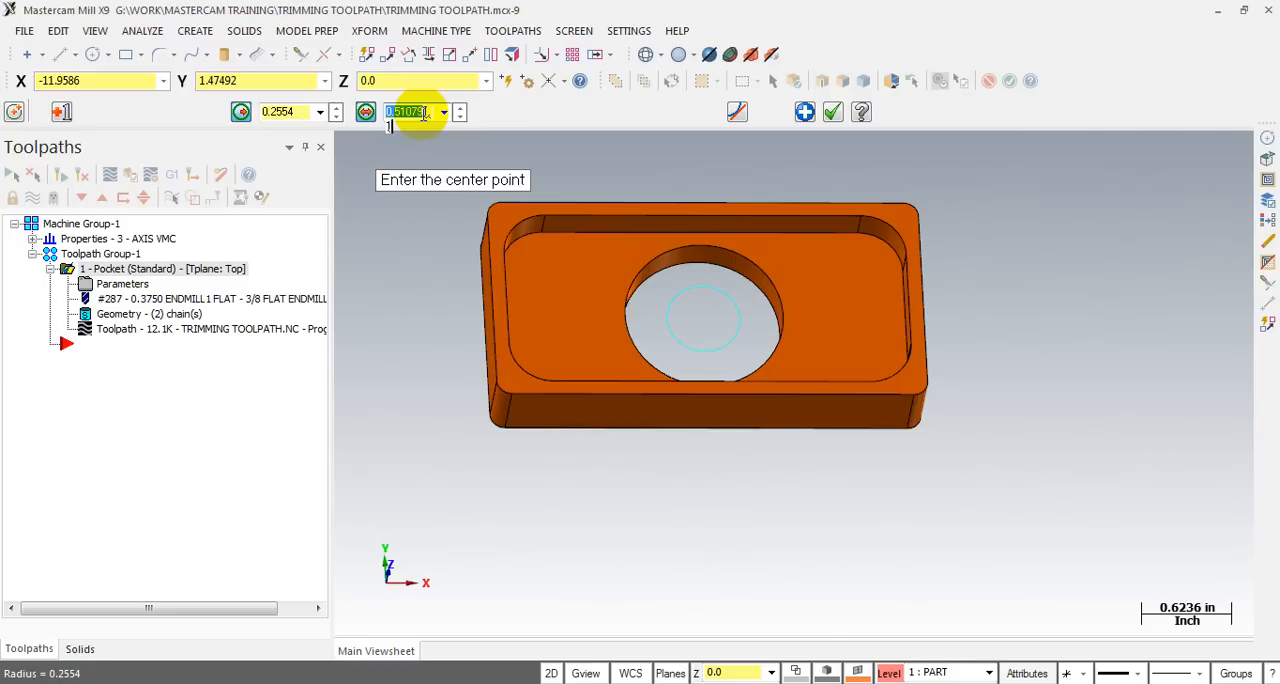
pyautogui.moveTo(705, 250); pyautogui.dragTo(514, 206, button='middle')
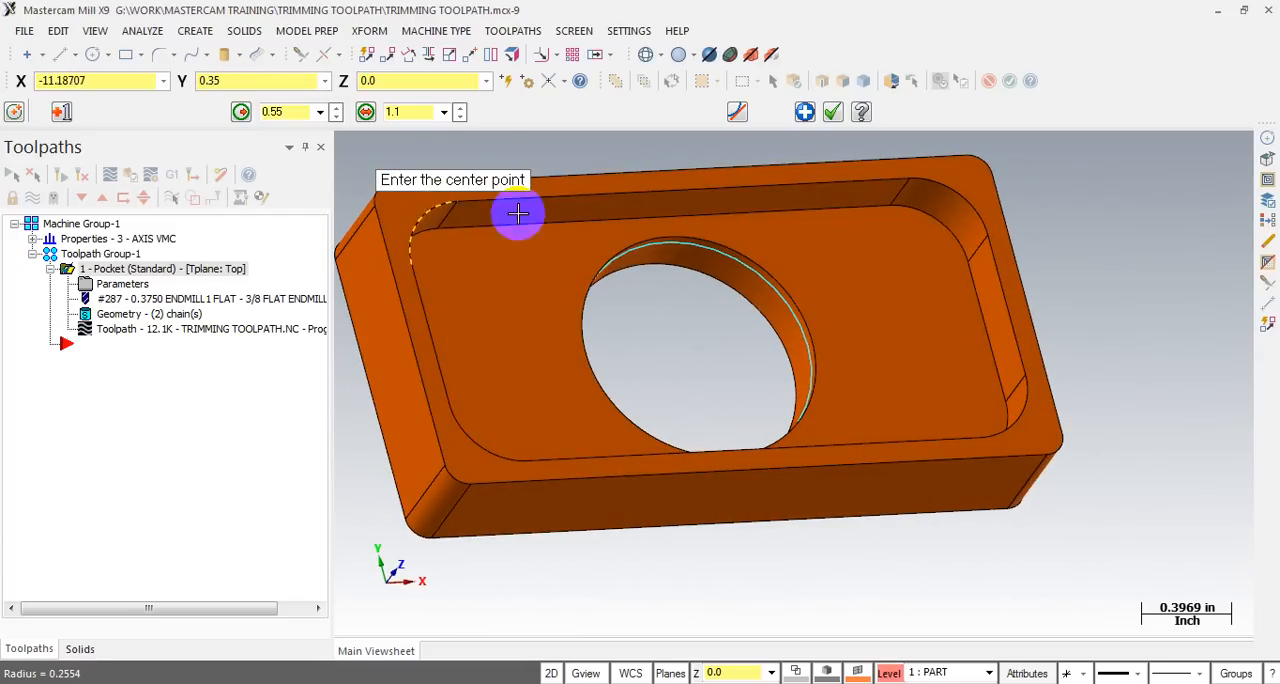
pyautogui.click(833, 111)
# - Start a Trim toolpath with the new circle as the trimming boundary and pick a pocket floor point outside it as the side to keep
pyautogui.moveTo(779, 343); pyautogui.dragTo(707, 259, button='middle')
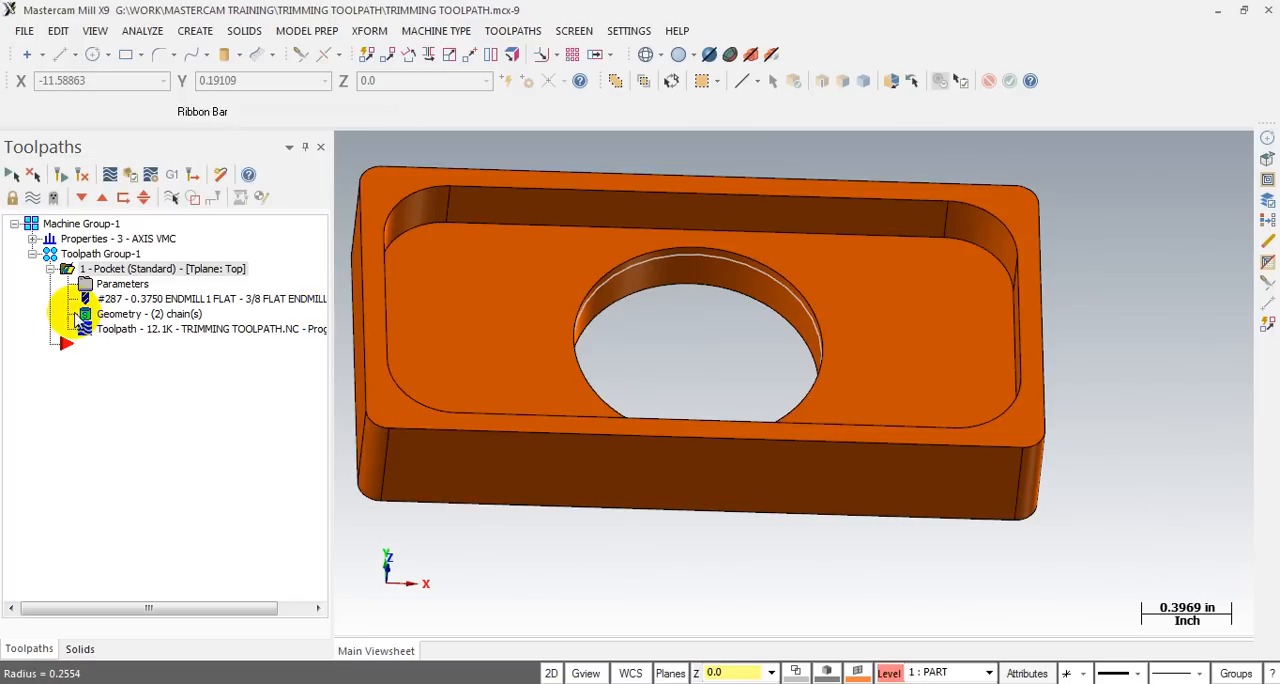
pyautogui.click(507, 31)
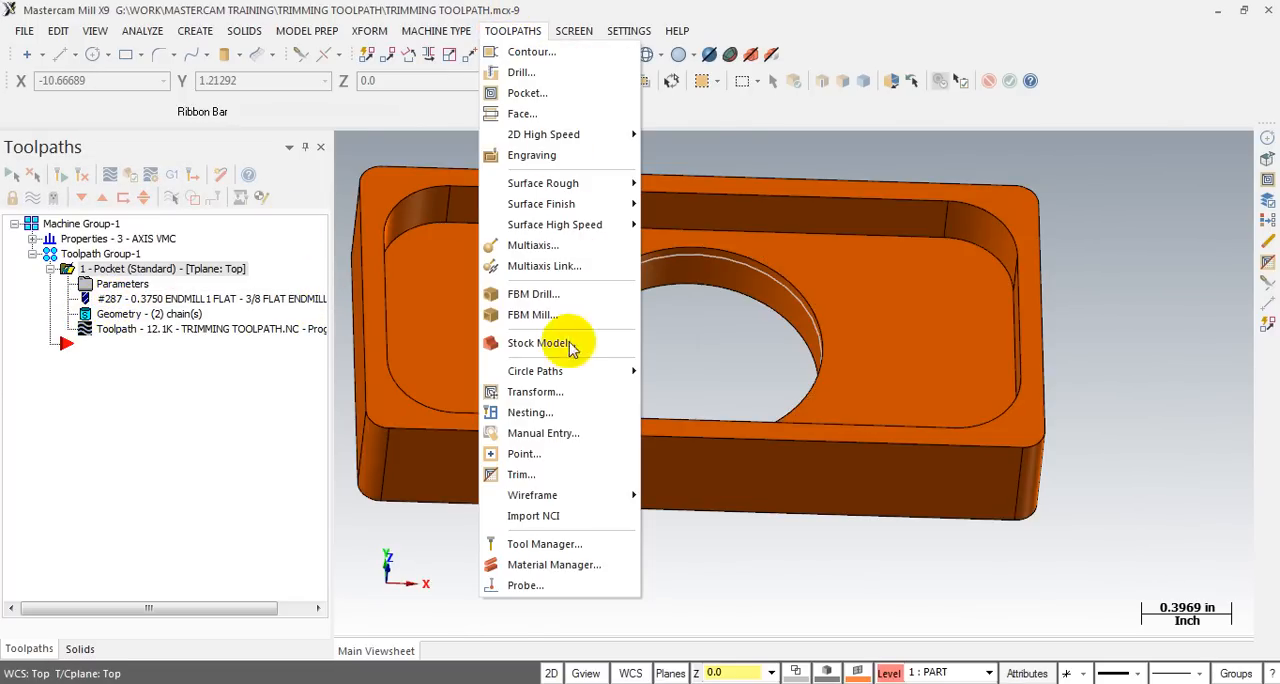
pyautogui.click(521, 475)
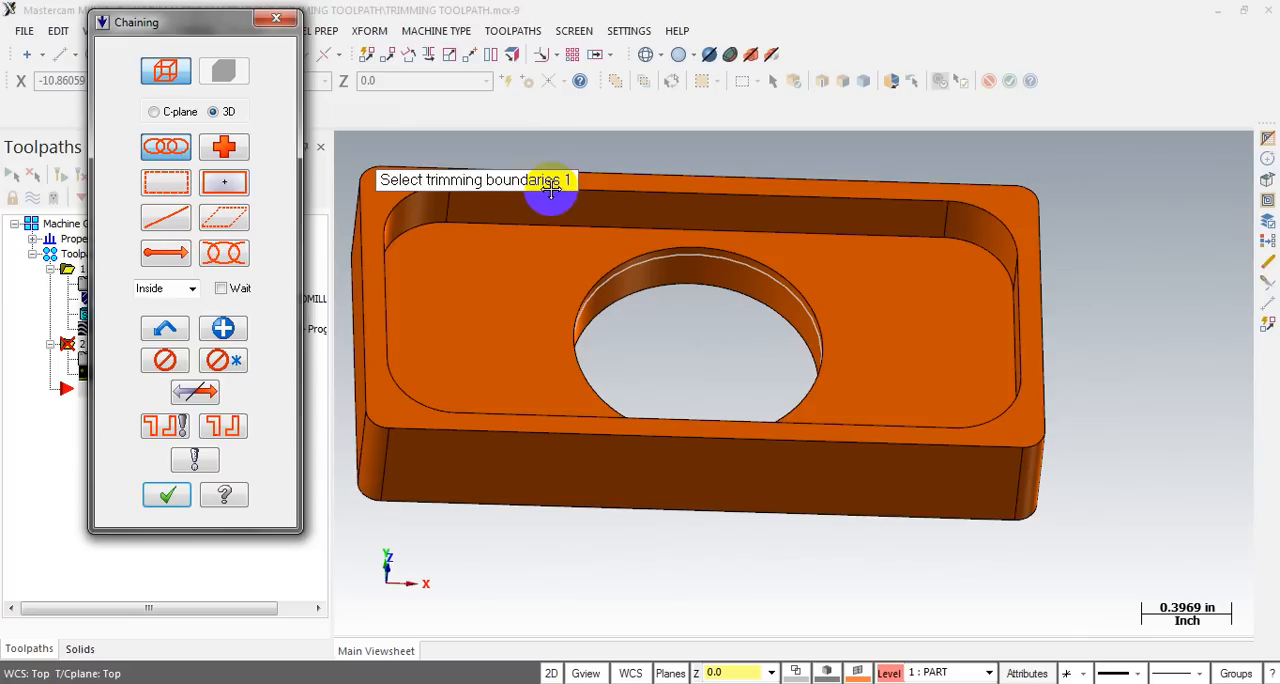
pyautogui.click(676, 261)
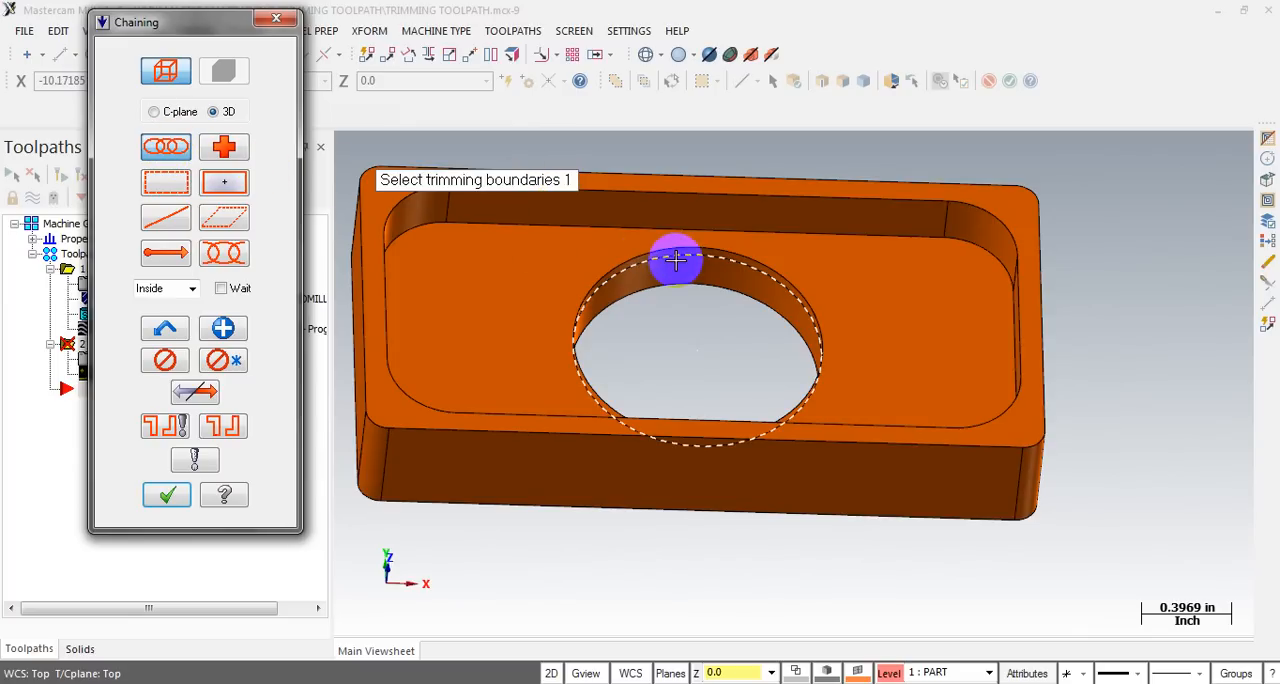
pyautogui.click(676, 261)
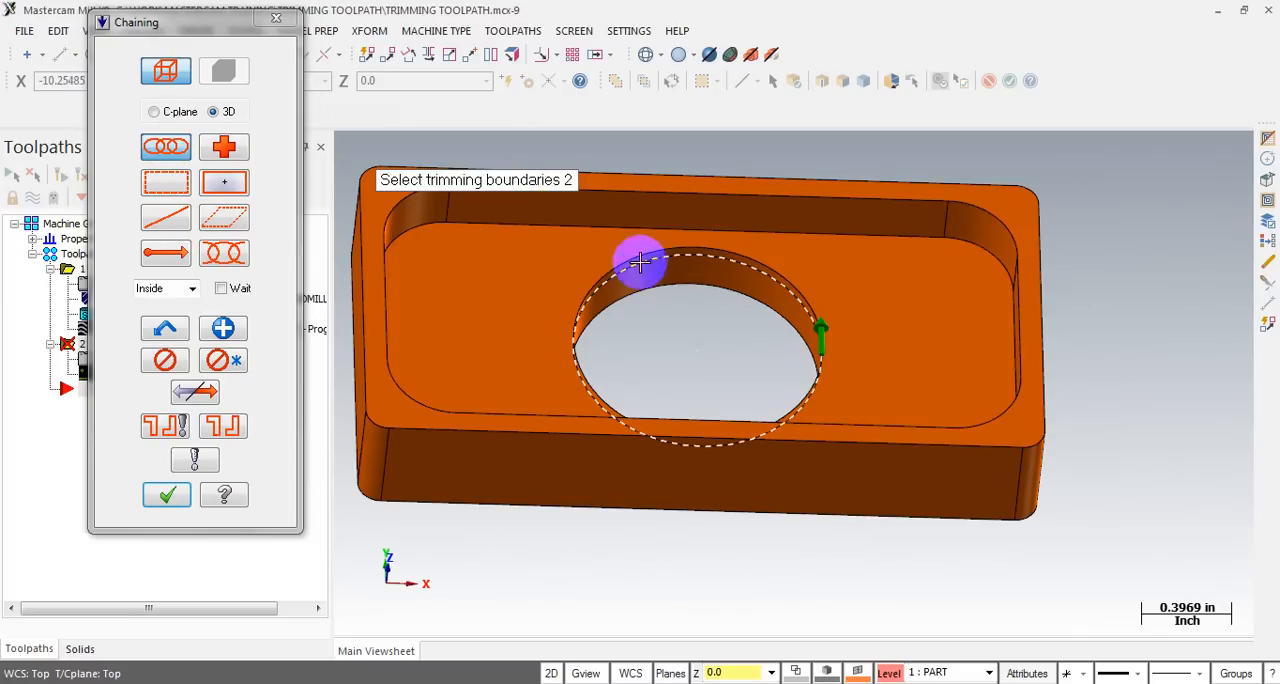
pyautogui.click(164, 497)
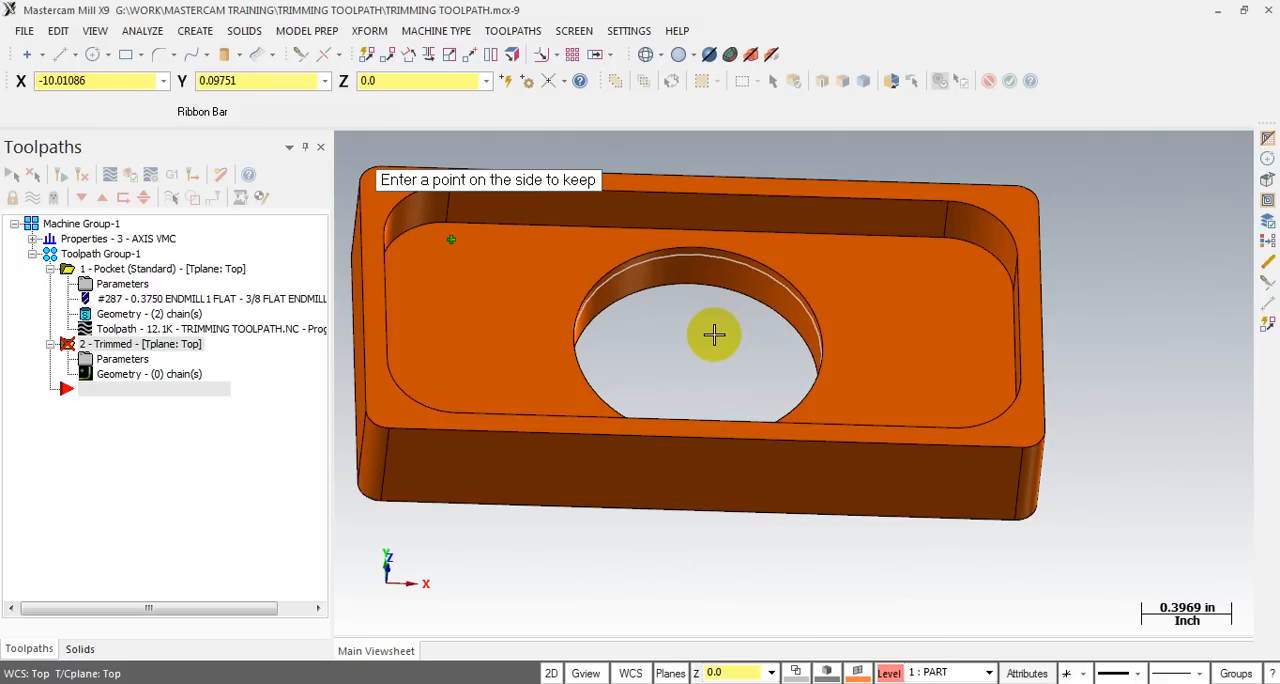
pyautogui.click(466, 286)
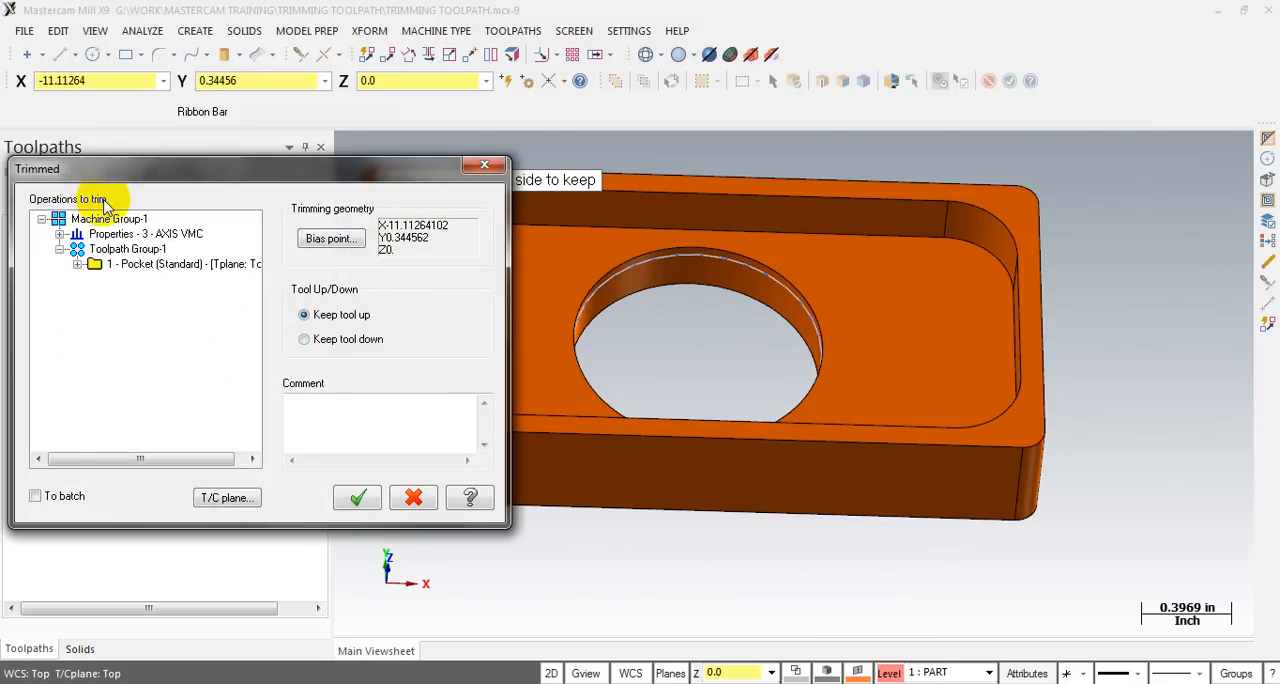
# - Choose the pocket operation as the one to trim, check its coordinate system planes, and create the trimmed operation
pyautogui.click(131, 266)
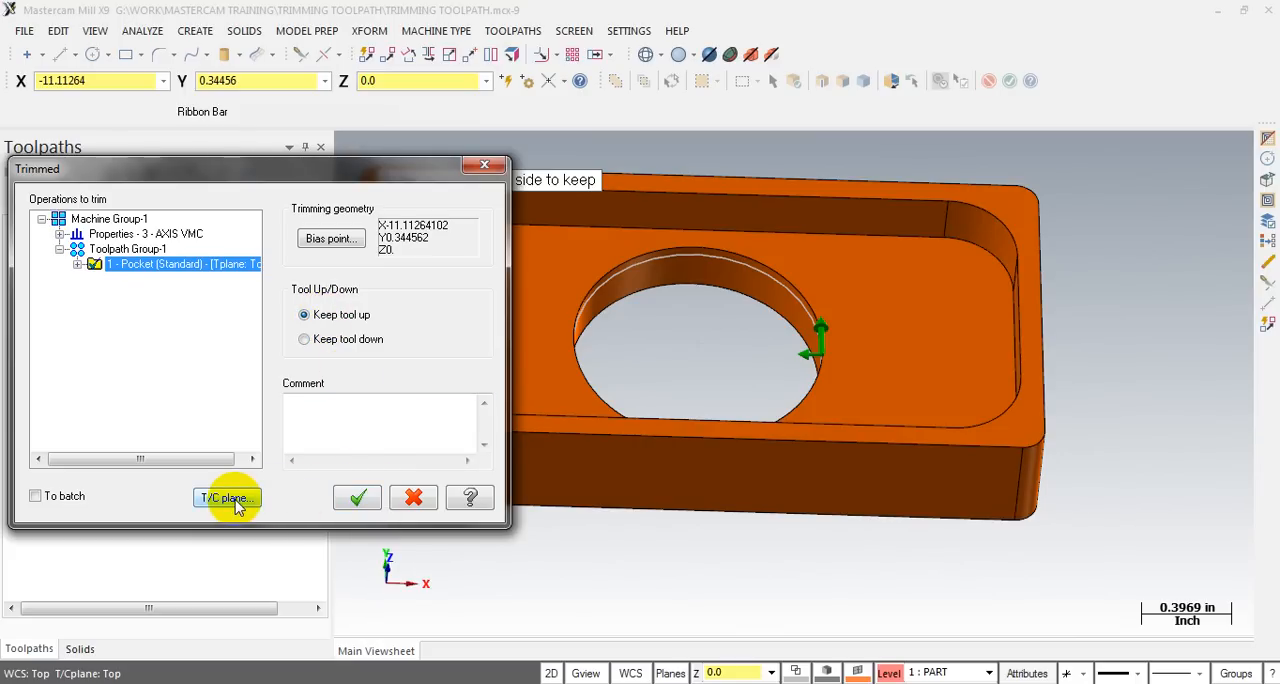
pyautogui.click(229, 498)
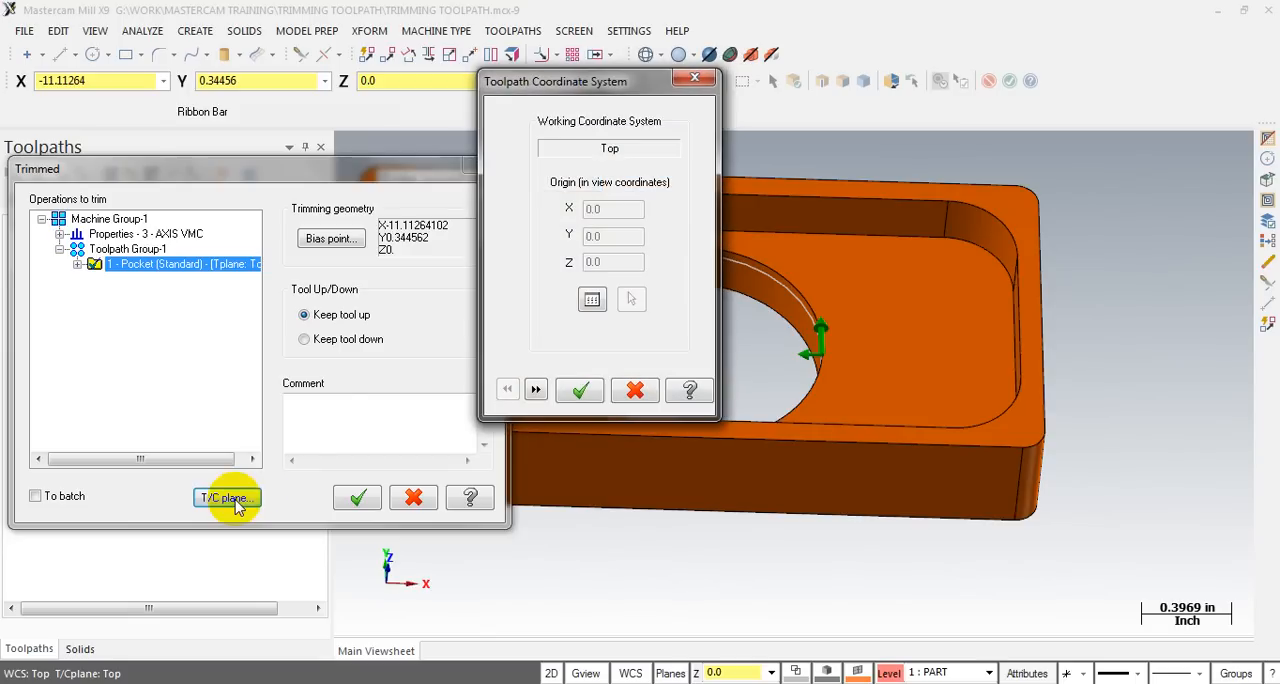
pyautogui.click(535, 390)
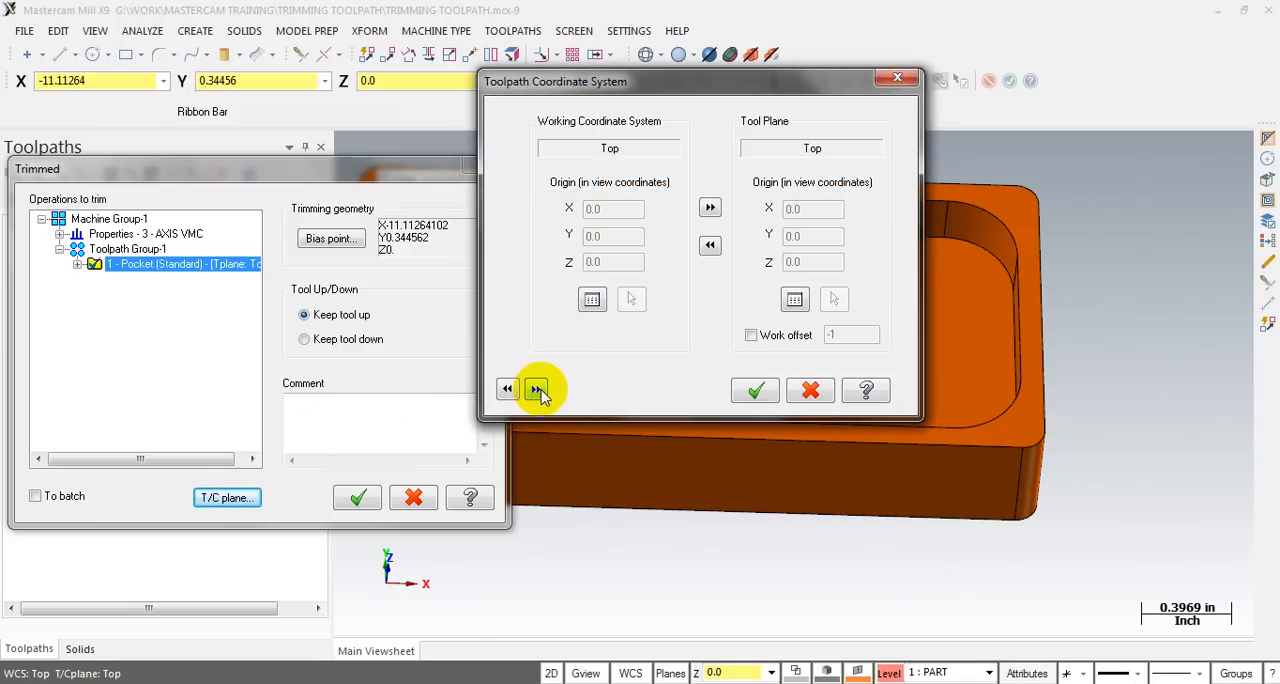
pyautogui.click(540, 393)
pyautogui.moveTo(870, 84); pyautogui.dragTo(483, 285)
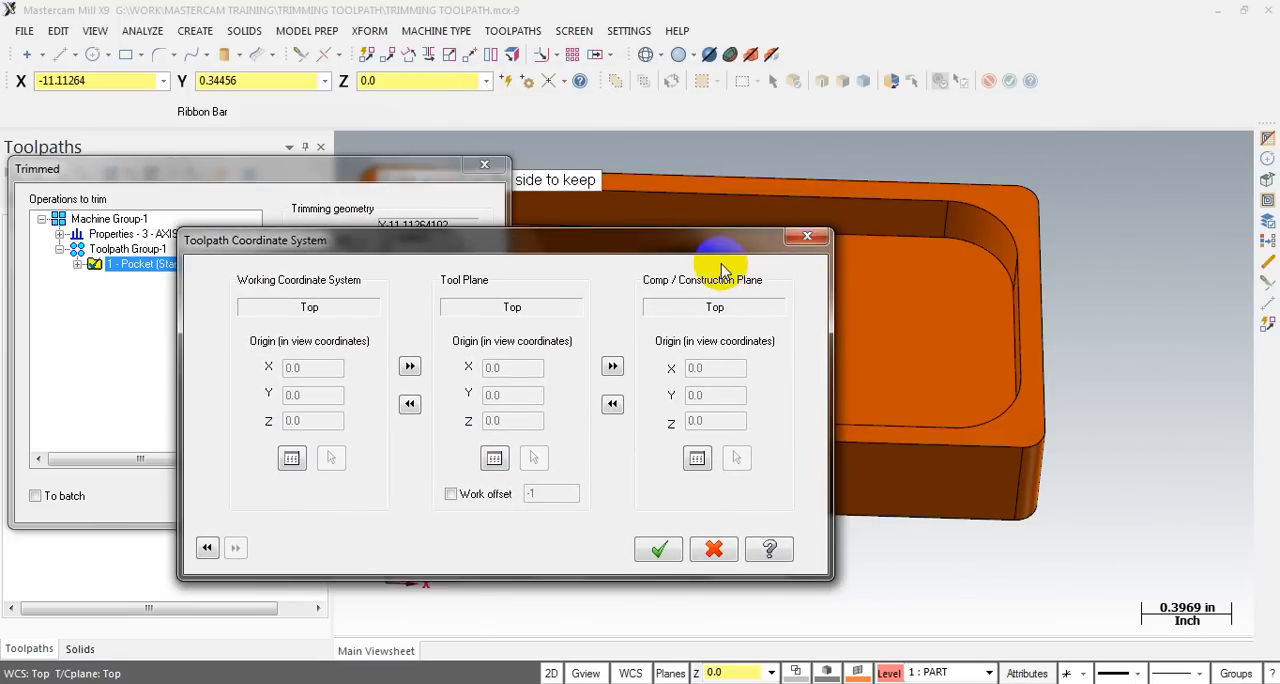
pyautogui.click(662, 549)
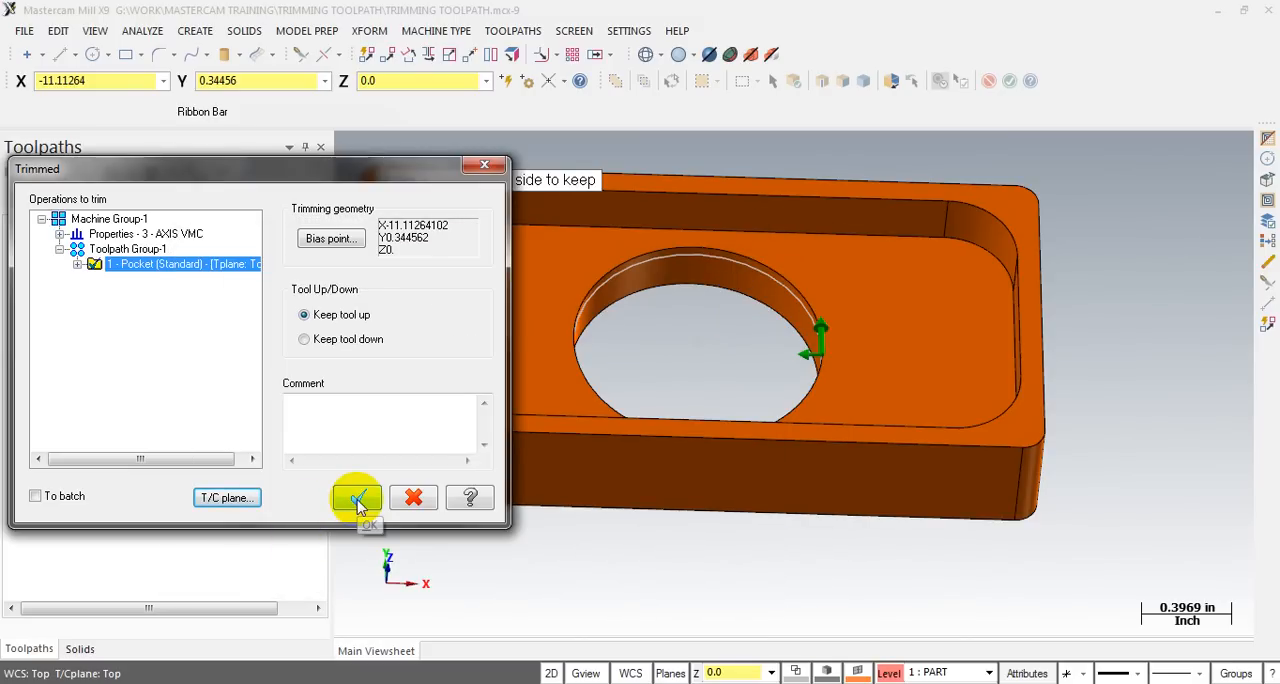
pyautogui.click(358, 499)
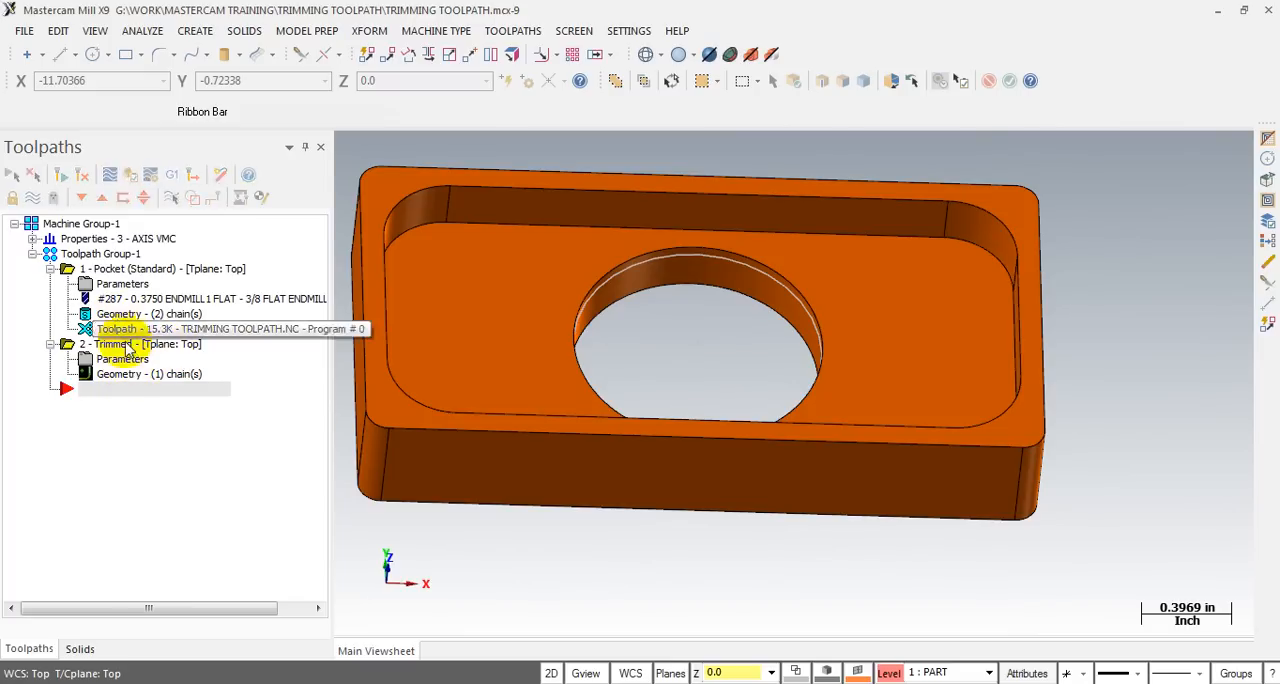
# - Backplot the trimmed pocket toolpath and scrub through it to examine the tool motion around the central hole
pyautogui.click(50, 344)
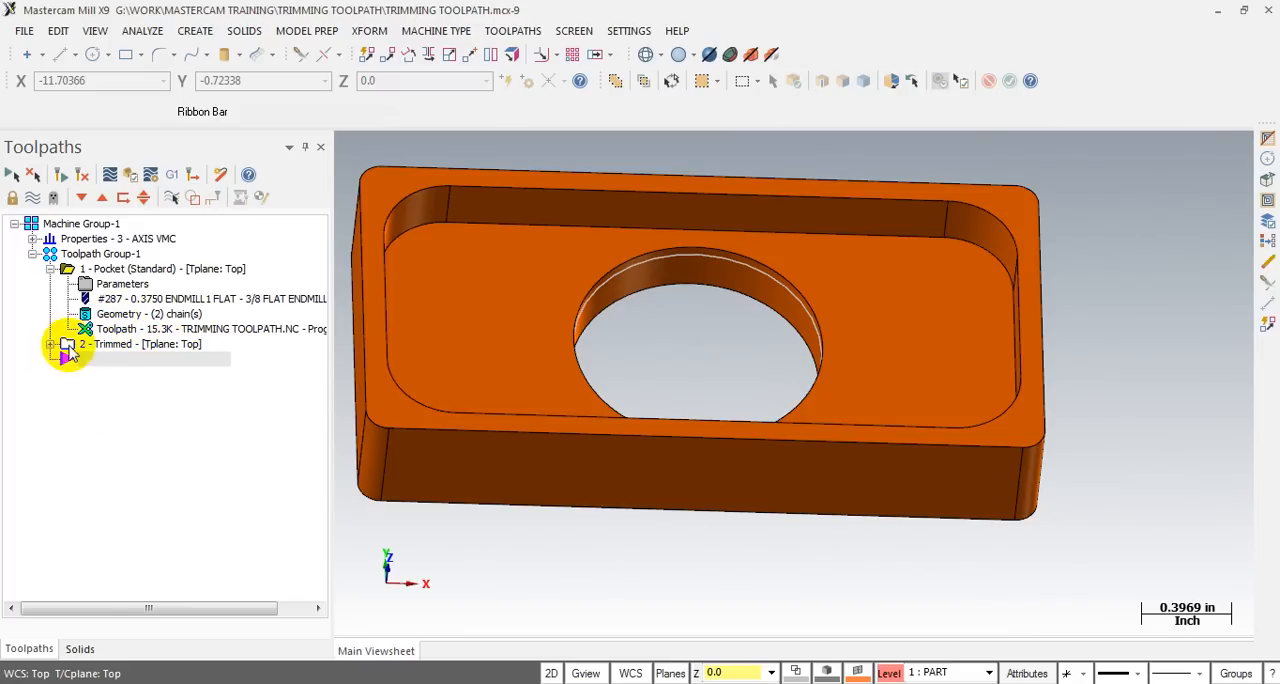
pyautogui.click(88, 270)
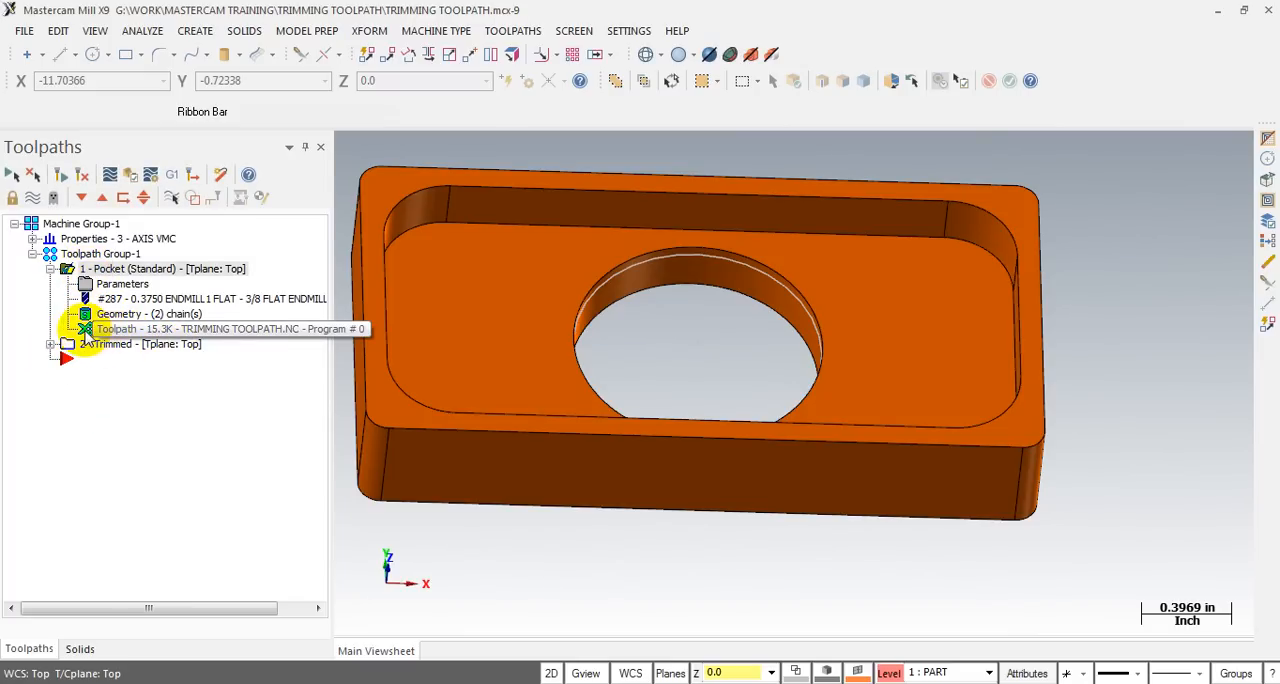
pyautogui.click(85, 332)
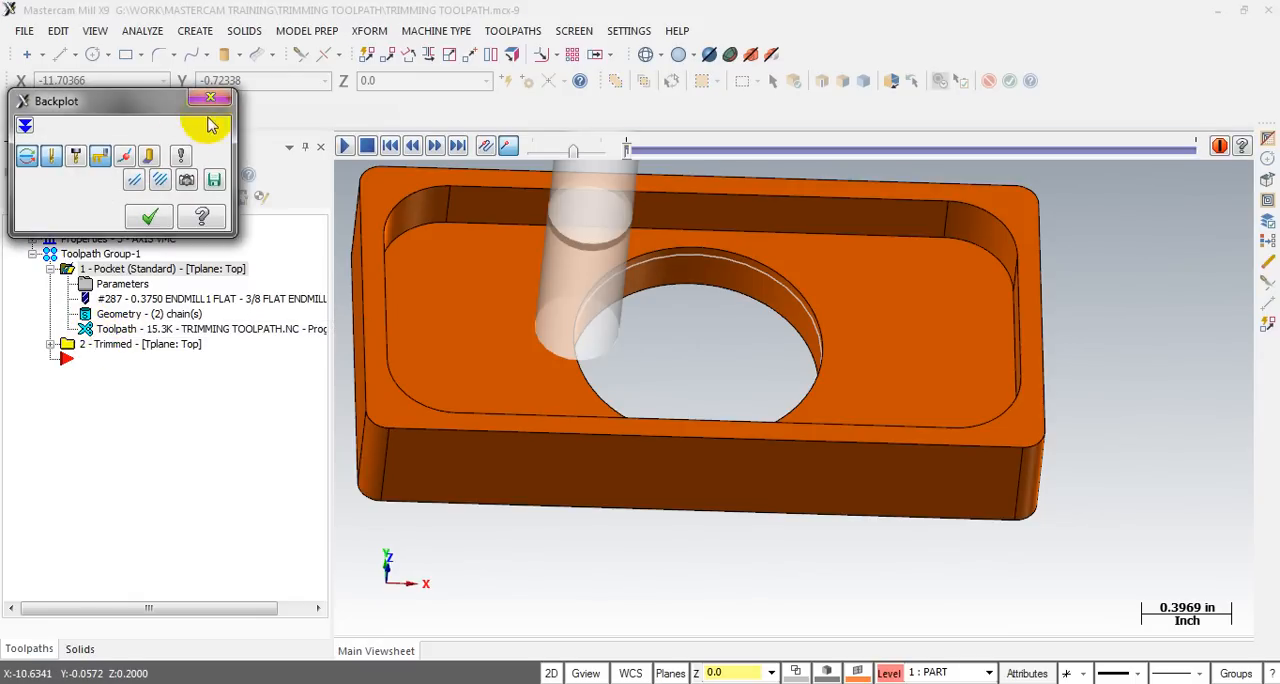
pyautogui.click(148, 217)
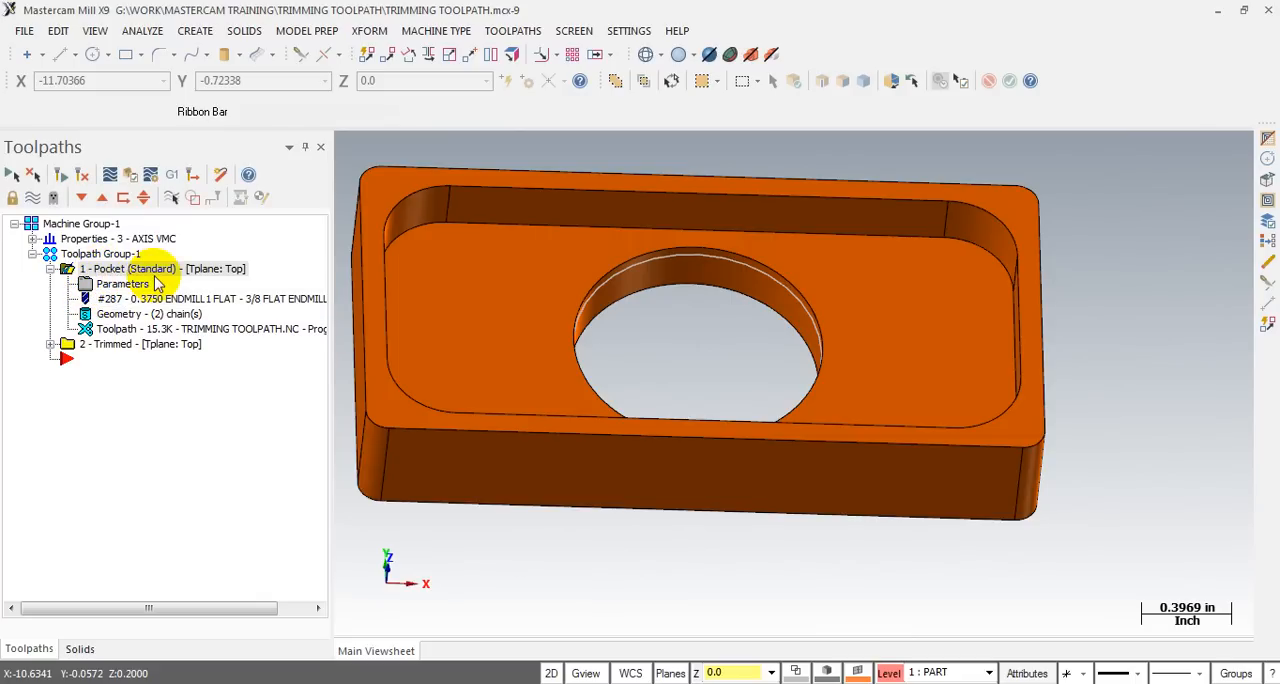
pyautogui.click(108, 331)
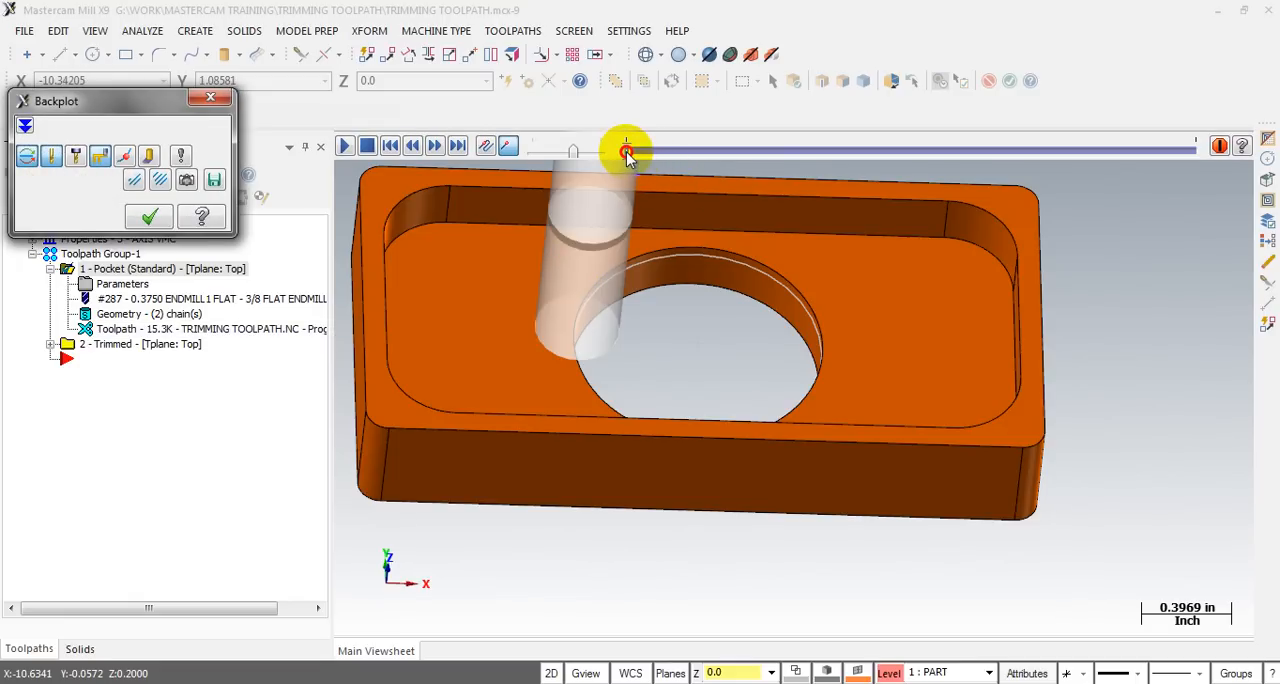
pyautogui.moveTo(634, 152); pyautogui.dragTo(797, 150)
pyautogui.moveTo(600, 380); pyautogui.dragTo(689, 271, button='middle')
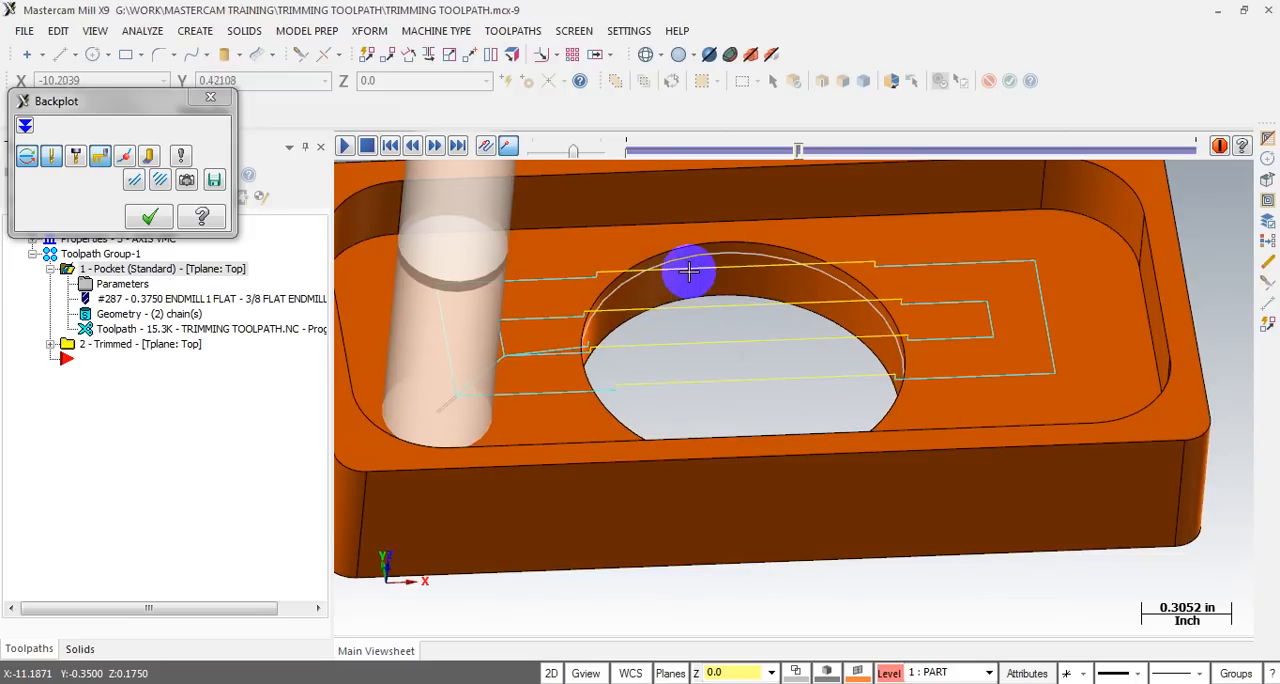
pyautogui.moveTo(795, 155); pyautogui.dragTo(911, 207)
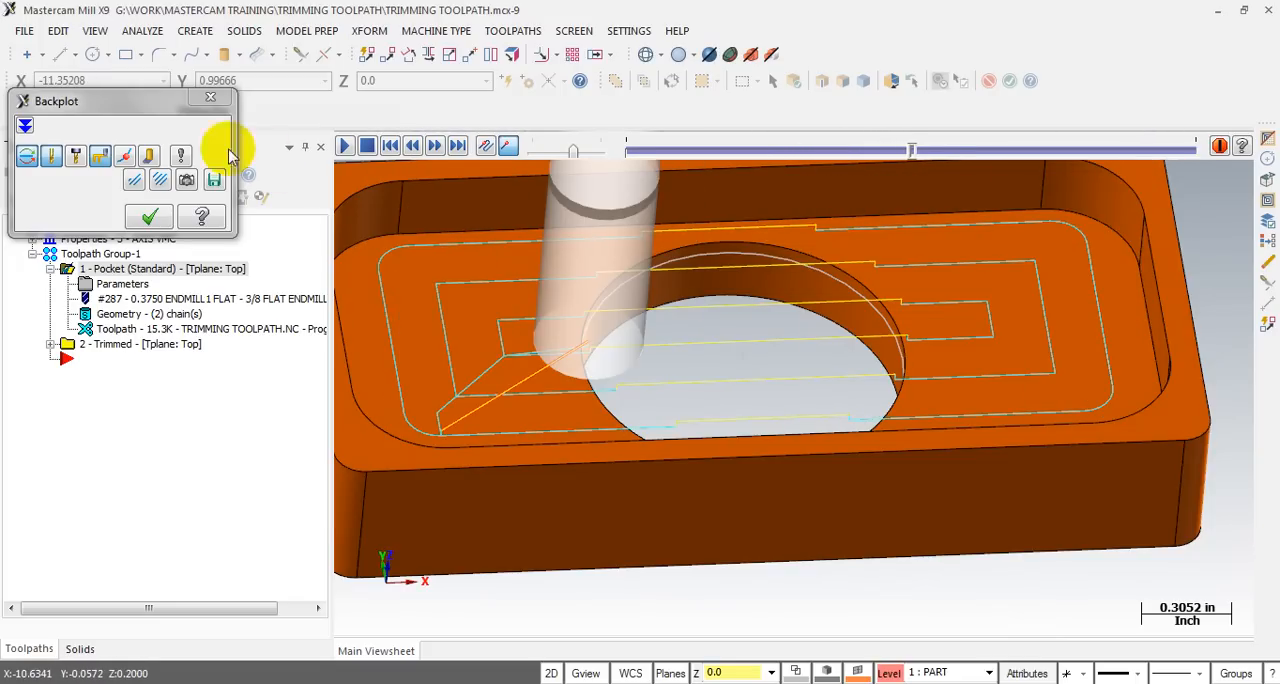
pyautogui.click(210, 100)
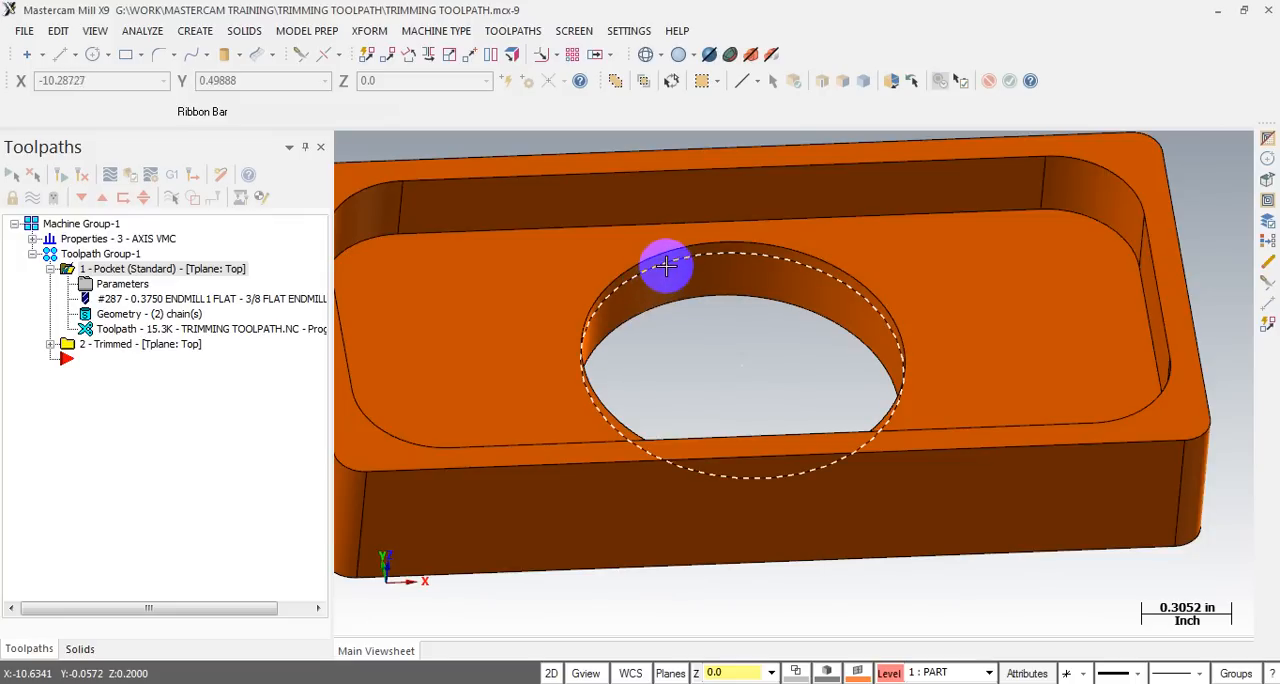
# - Offset the trimming circle inward by 0.3 with Offset Contour in Move mode
pyautogui.moveTo(677, 266); pyautogui.dragTo(669, 294, button='middle')
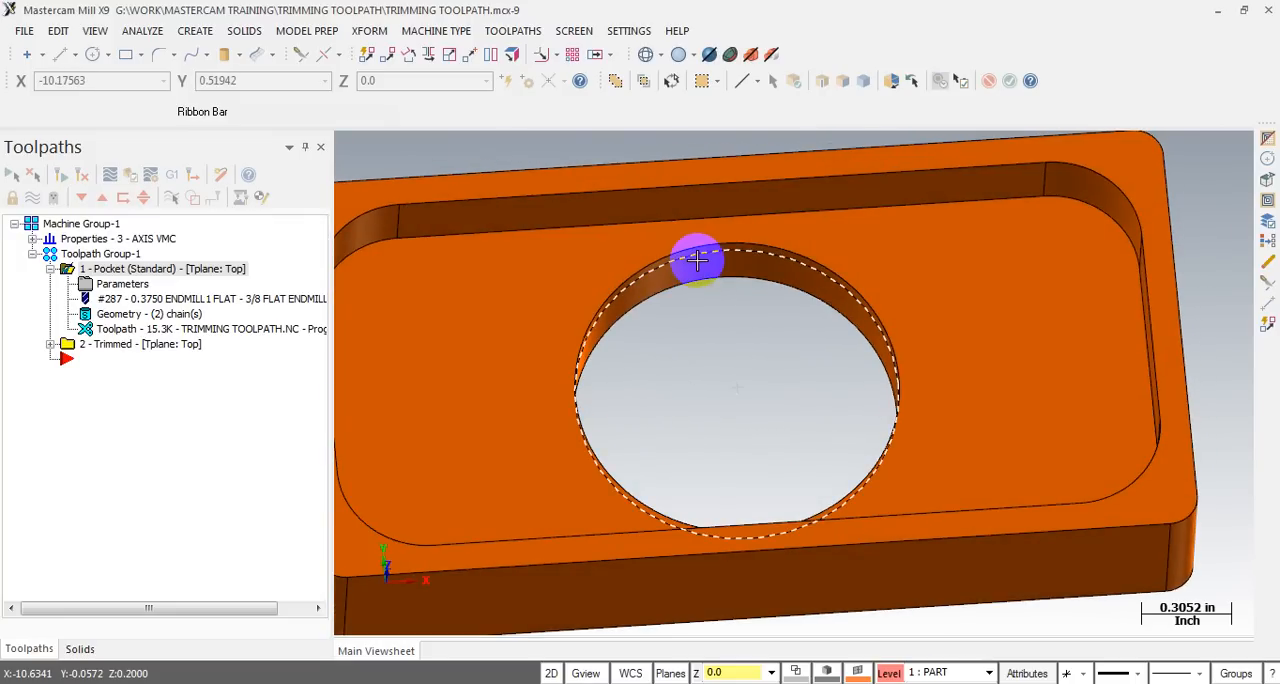
pyautogui.click(697, 259)
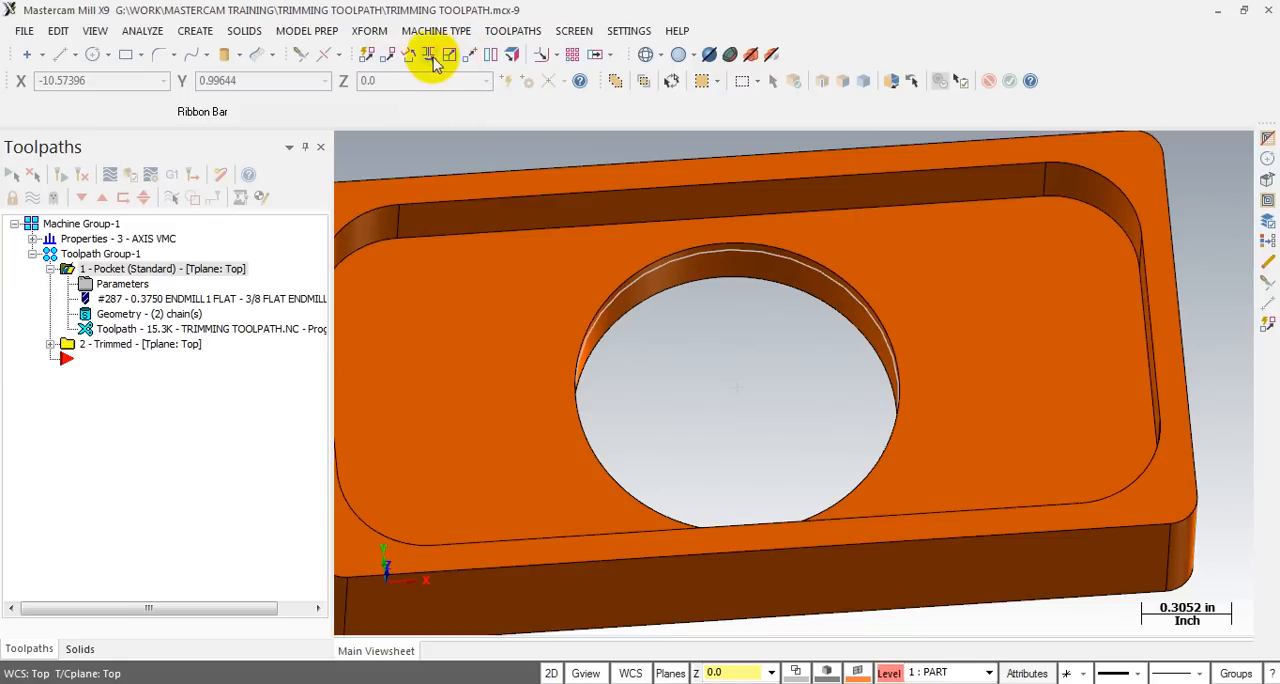
pyautogui.click(539, 58)
pyautogui.click(736, 258)
pyautogui.click(160, 496)
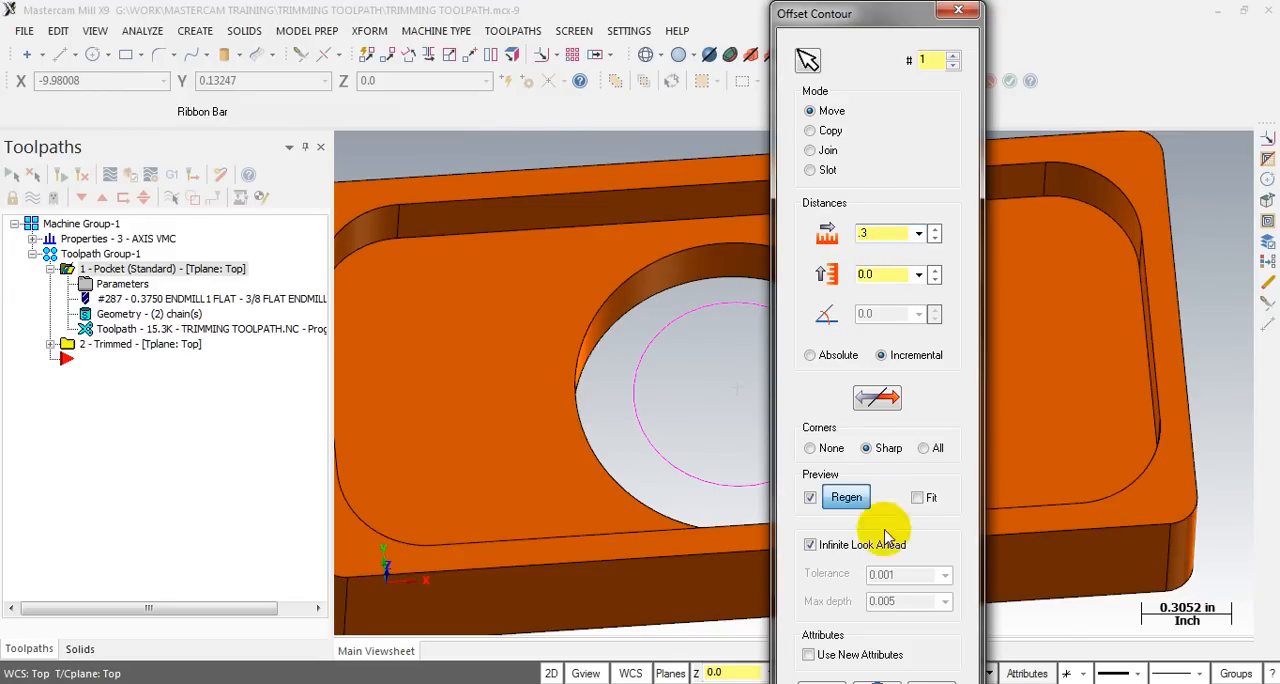
pyautogui.click(814, 678)
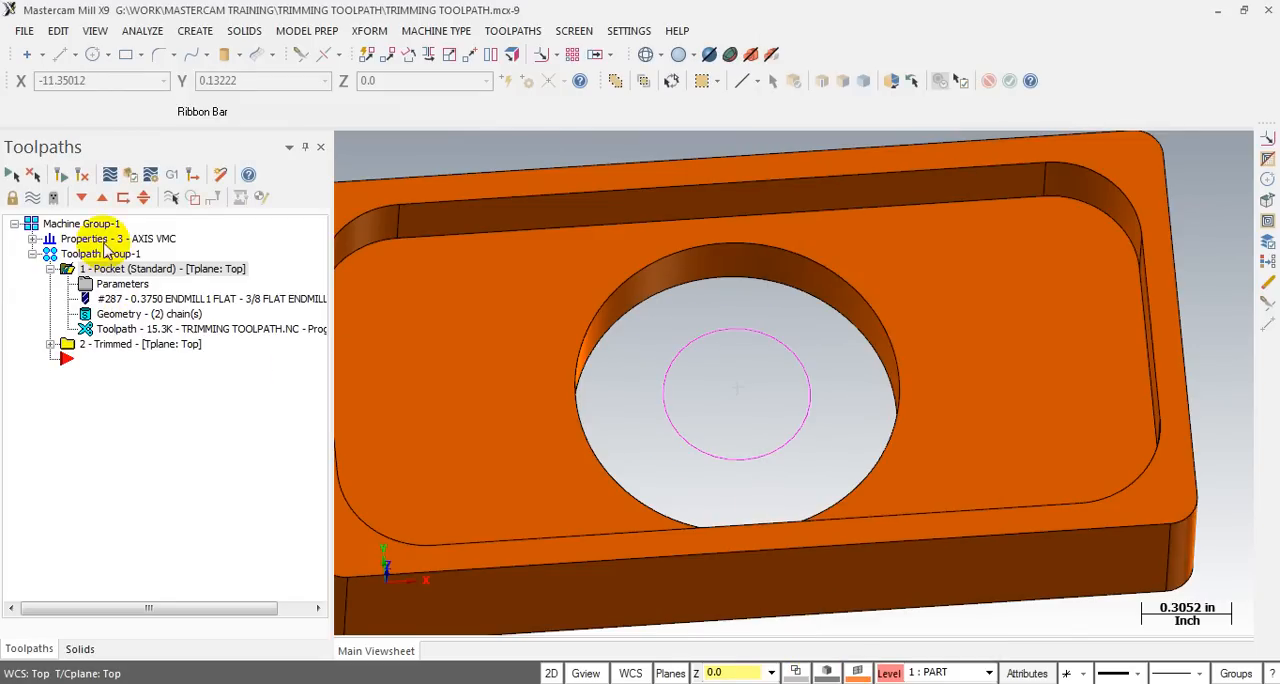
# - Expand the trimmed operation and review its parameters, keeping the pocket as the operation to trim and Keep tool up
pyautogui.click(50, 344)
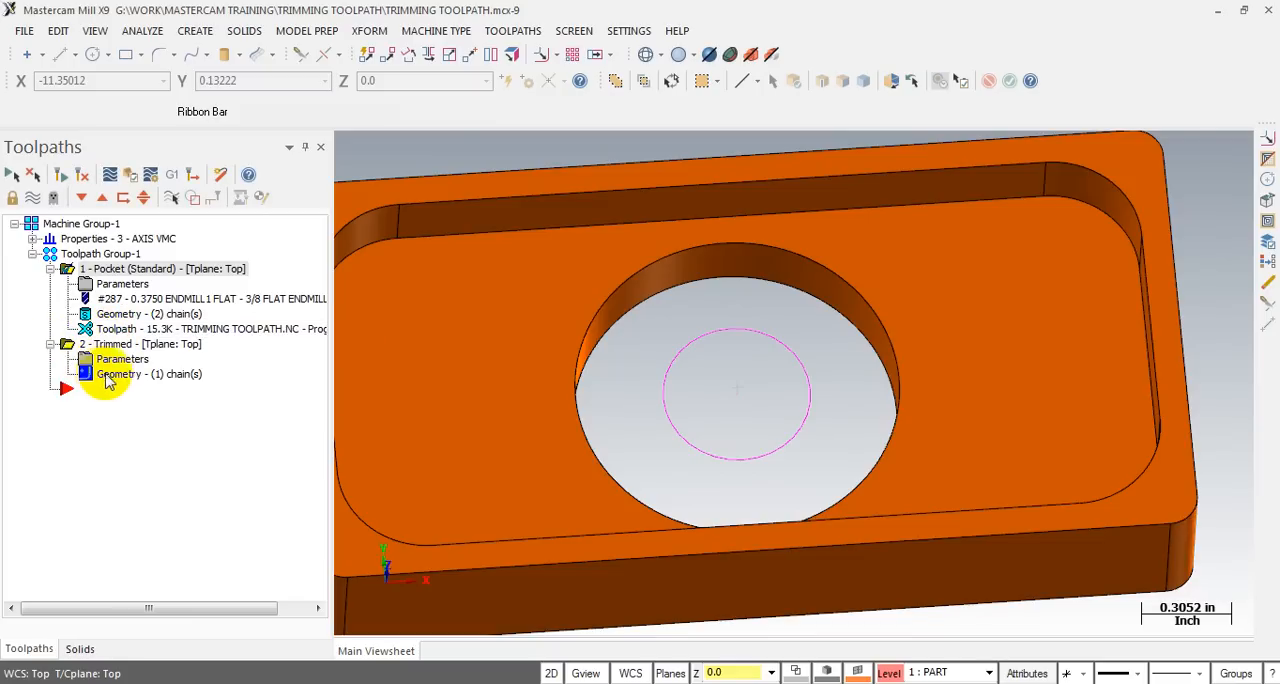
pyautogui.click(103, 368)
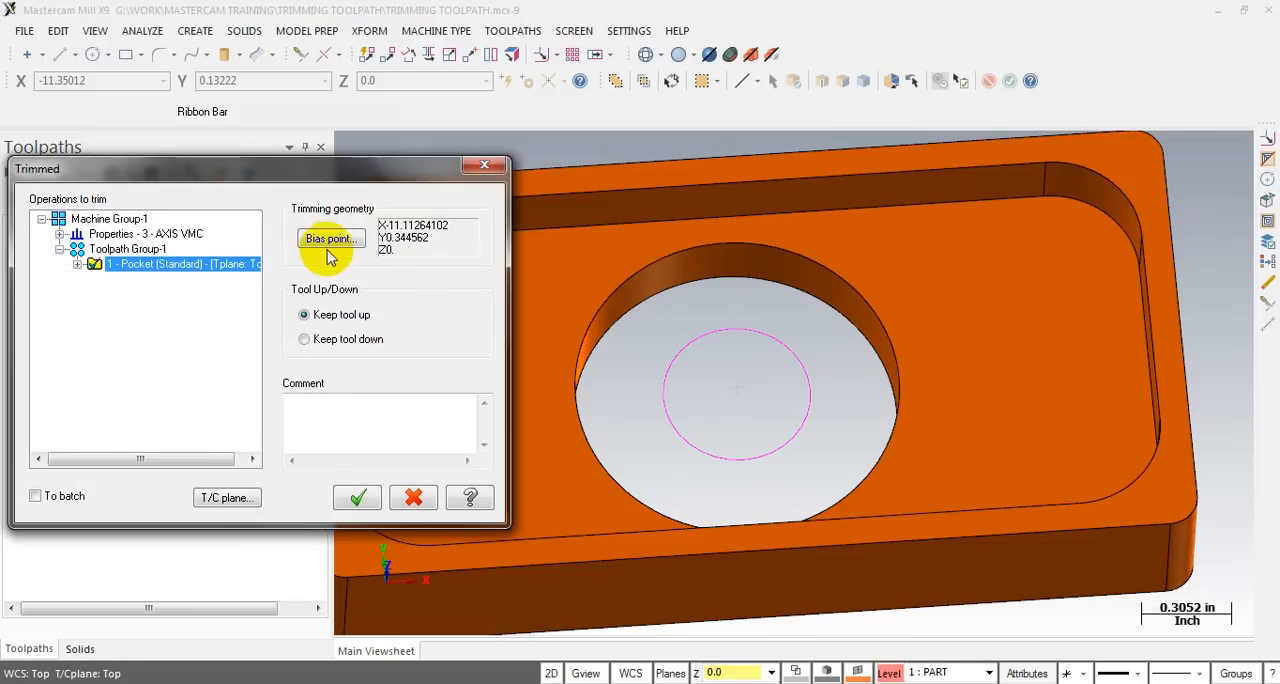
pyautogui.click(180, 267)
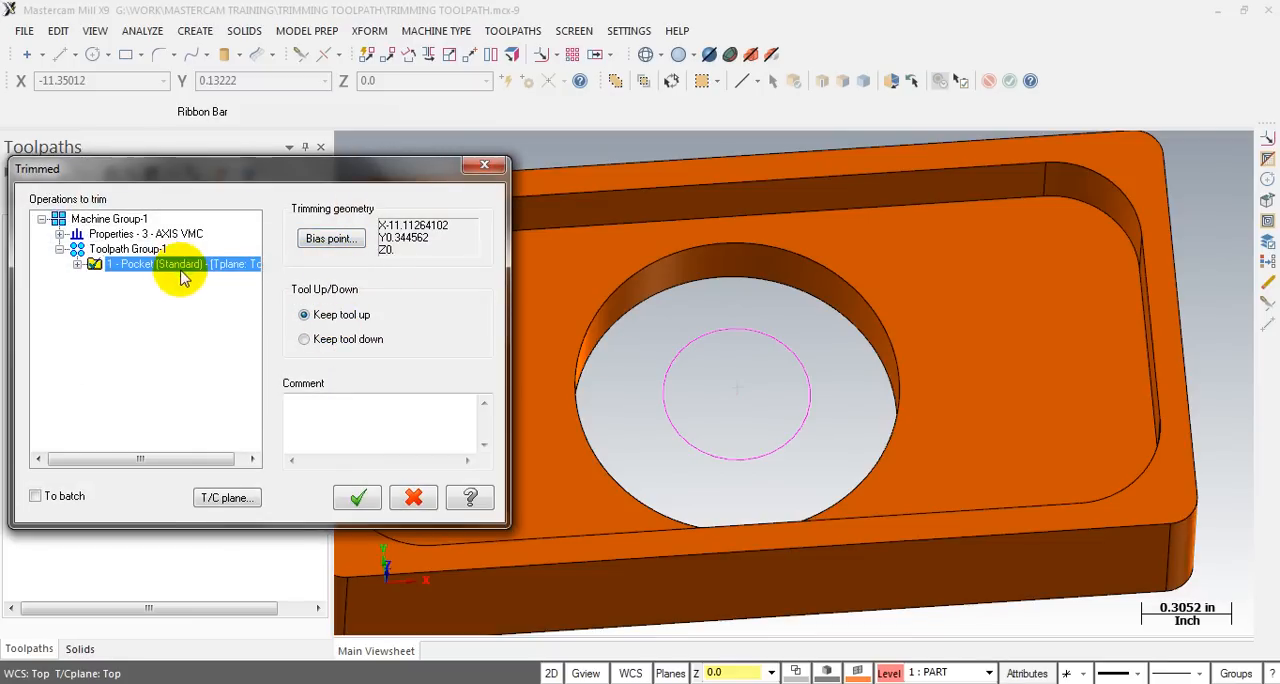
pyautogui.click(350, 497)
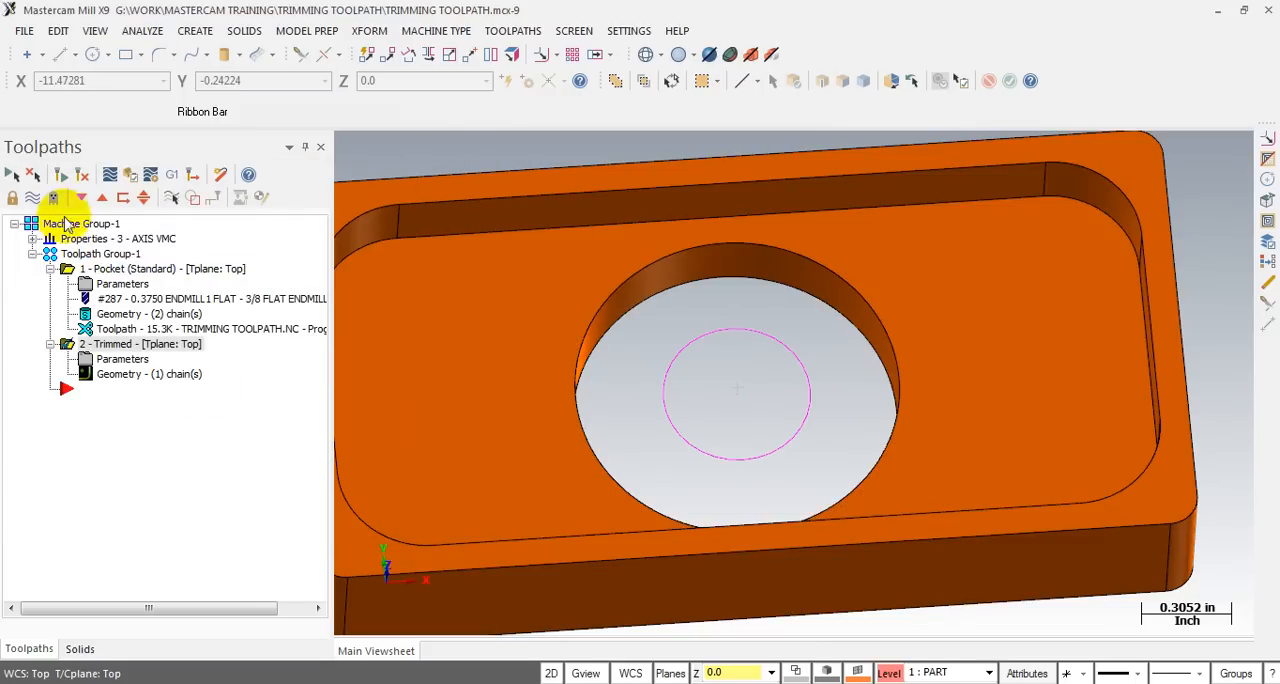
# - Regenerate the pocket operation so that its toolpath is trimmed by the smaller circle
pyautogui.click(62, 178)
pyautogui.click(97, 270)
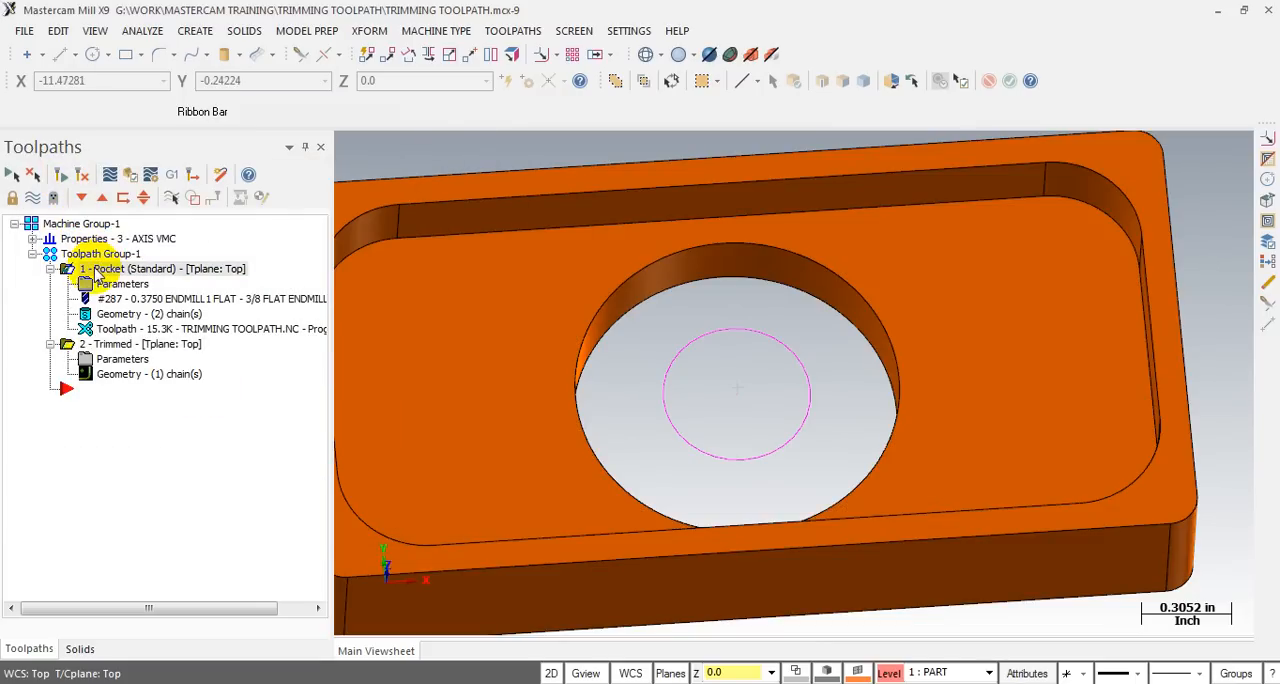
pyautogui.click(62, 178)
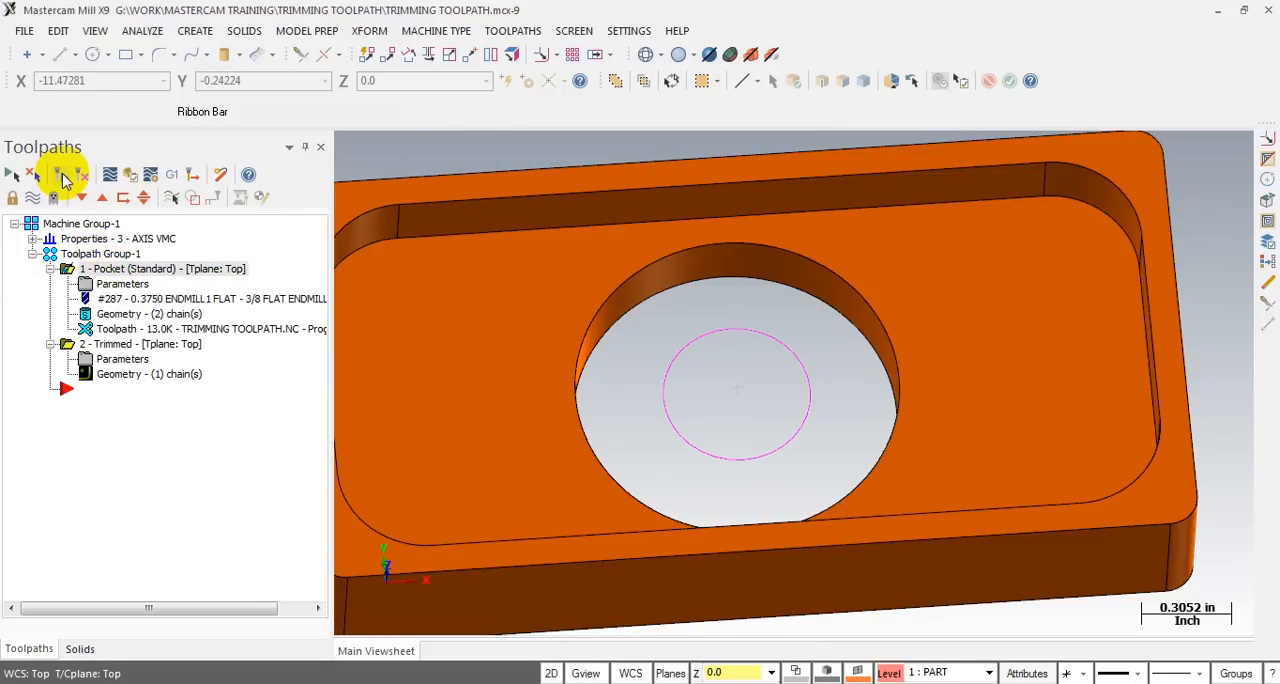
# - Backplot the regenerated pocket toolpath and scrub through it to examine the cuts and retracts around the trimming circle
pyautogui.click(100, 328)
pyautogui.scroll(-1, 748, 309)
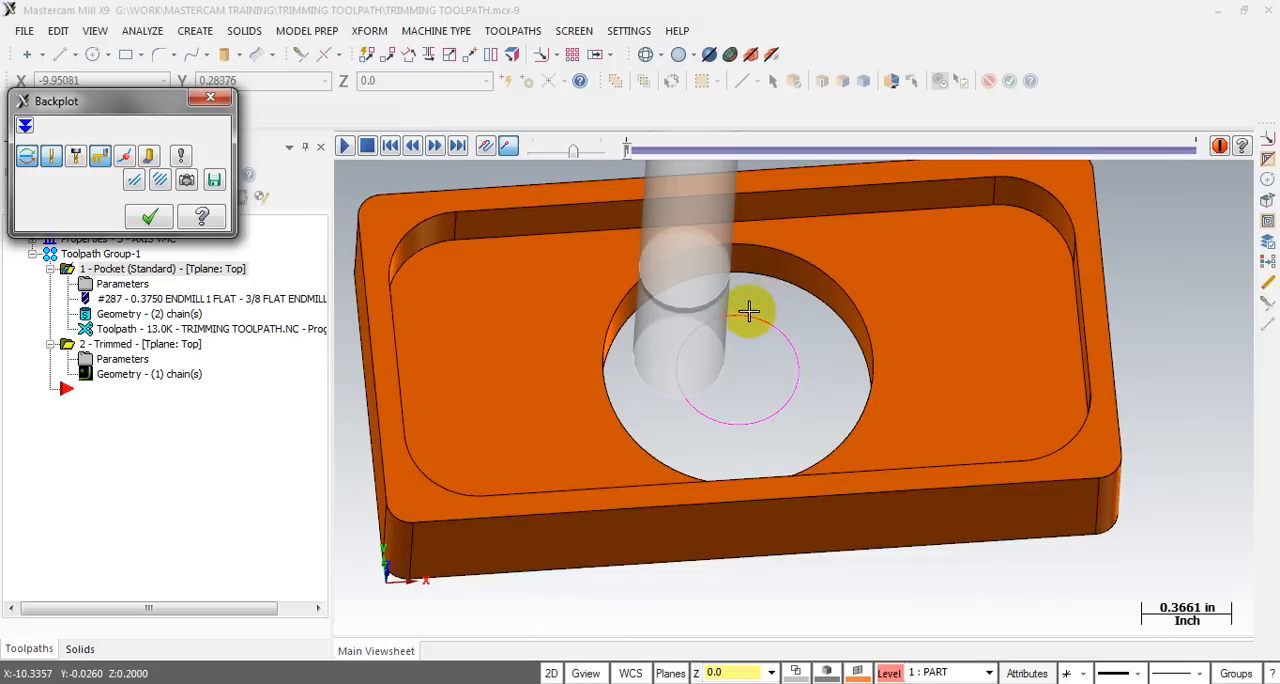
pyautogui.moveTo(748, 309); pyautogui.dragTo(741, 297, button='middle')
pyautogui.moveTo(628, 148); pyautogui.dragTo(1198, 148)
pyautogui.moveTo(868, 276)
pyautogui.mouseDown(button='middle')
pyautogui.moveTo(837, 286)
pyautogui.moveTo(809, 331)
pyautogui.moveTo(849, 271)
pyautogui.moveTo(857, 282)
pyautogui.mouseUp(button='middle')
pyautogui.scroll(4, 694, 326)
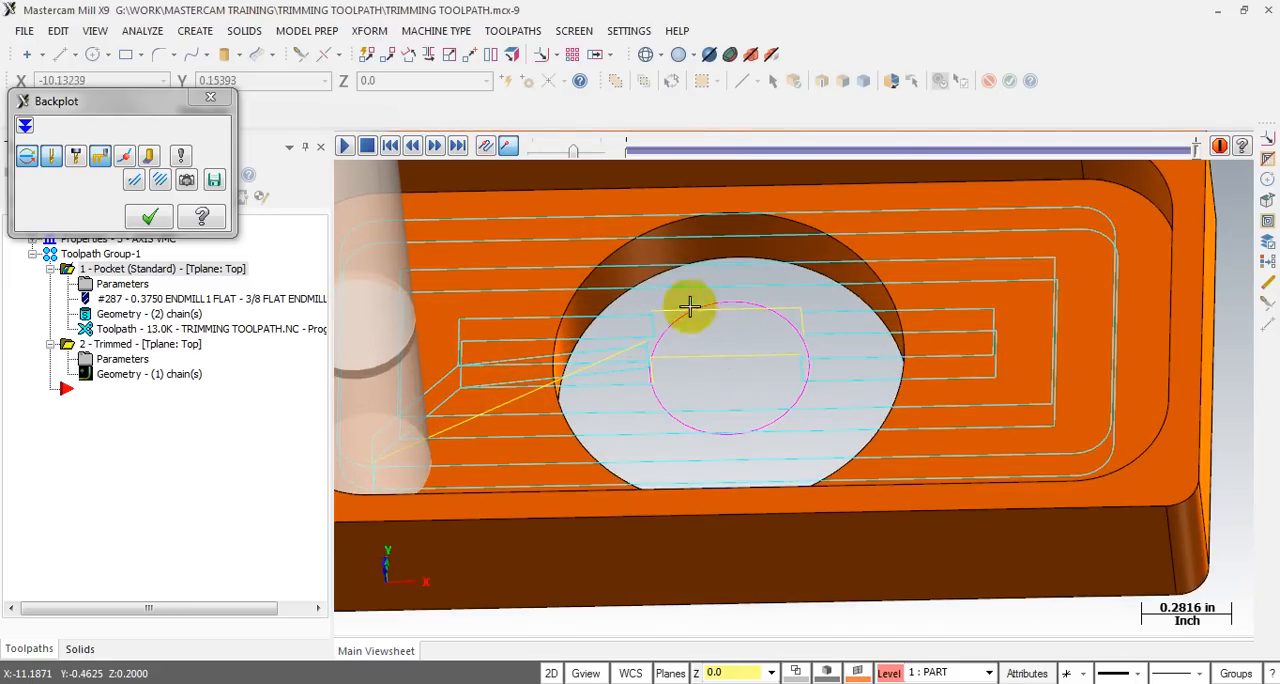
pyautogui.scroll(-1, 706, 298)
pyautogui.moveTo(708, 304)
pyautogui.mouseDown(button='middle')
pyautogui.moveTo(727, 254)
pyautogui.moveTo(682, 261)
pyautogui.moveTo(717, 270)
pyautogui.moveTo(702, 291)
pyautogui.mouseUp(button='middle')
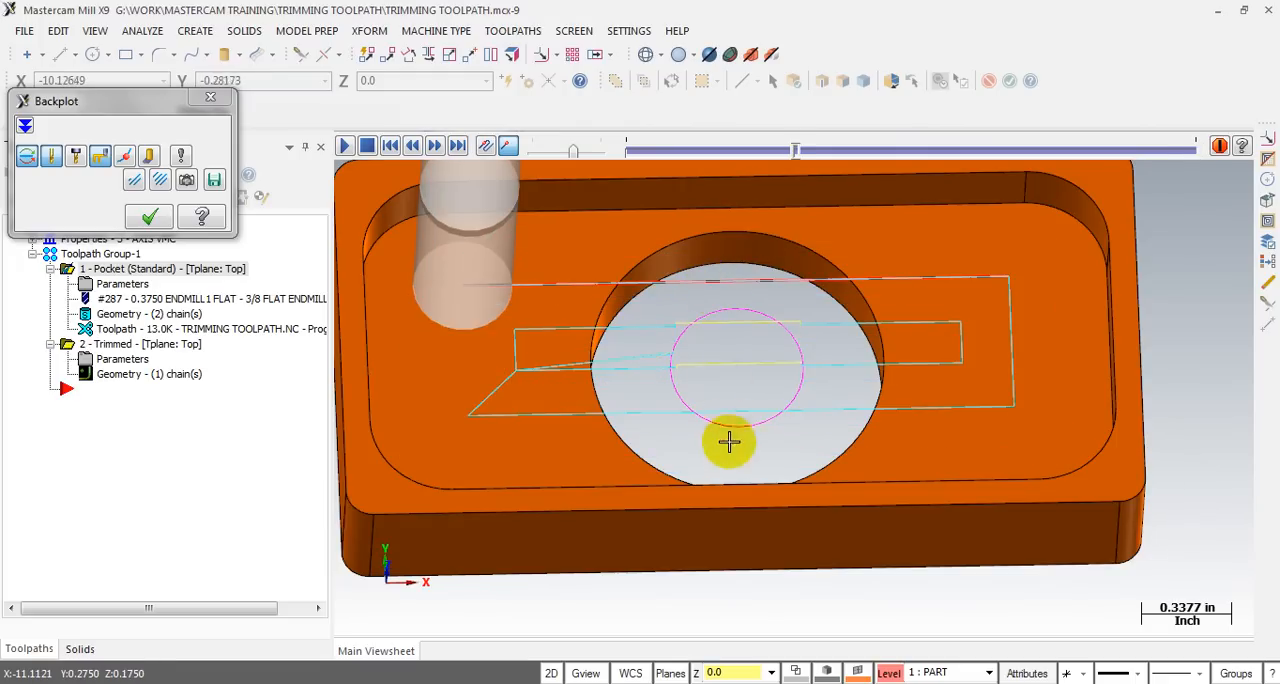
pyautogui.moveTo(792, 152); pyautogui.dragTo(1195, 148)
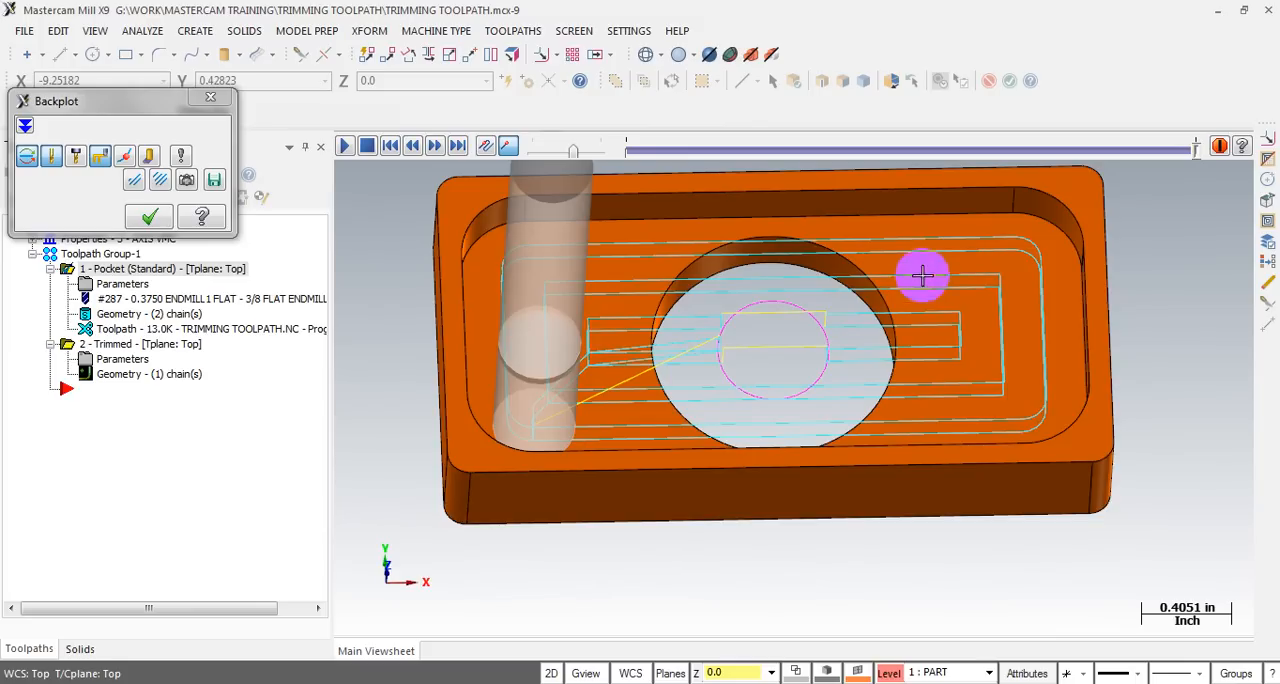
pyautogui.scroll(-1, 955, 263)
pyautogui.moveTo(771, 314); pyautogui.dragTo(519, 214, button='middle')
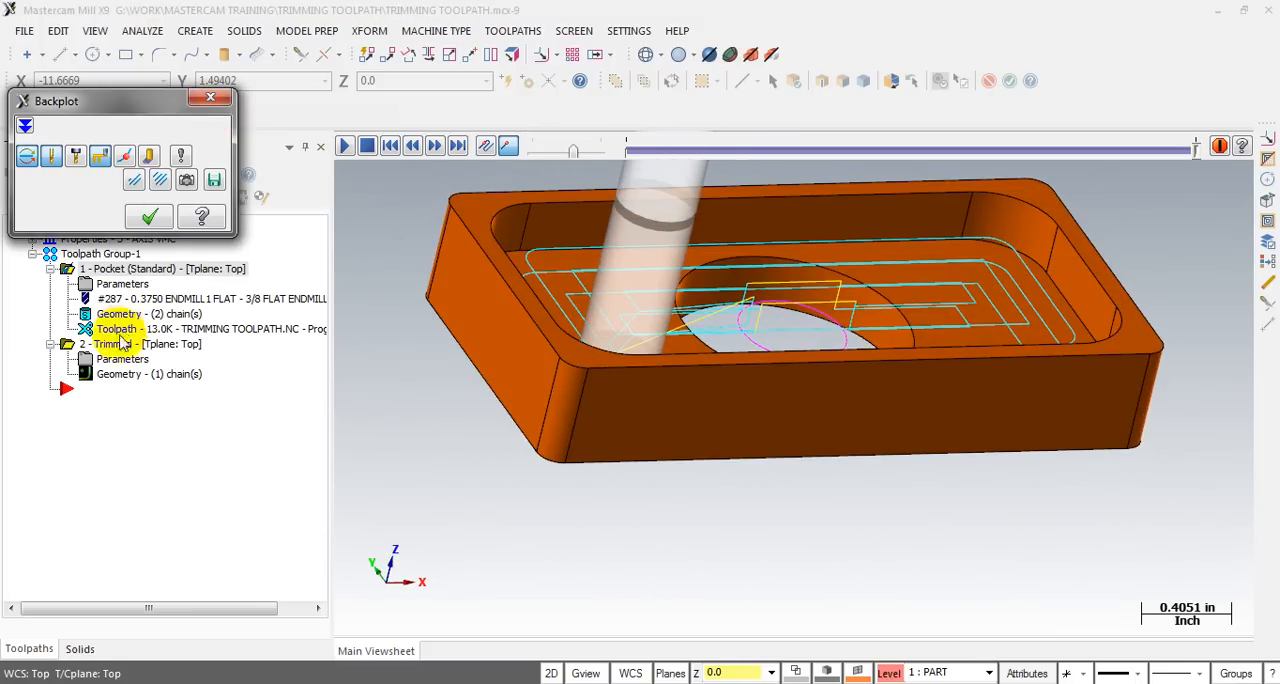
pyautogui.click(210, 97)
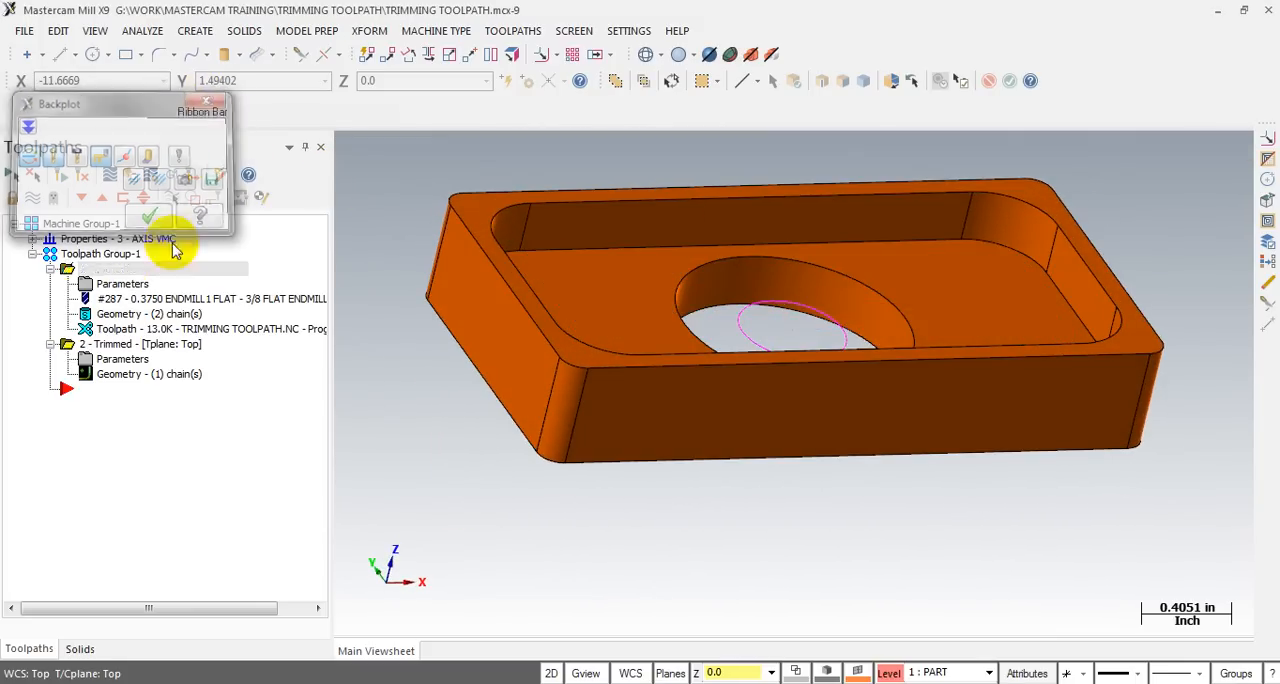
# - Review the trimmed operation's settings without changing them and view the orange part from the top
pyautogui.click(118, 360)
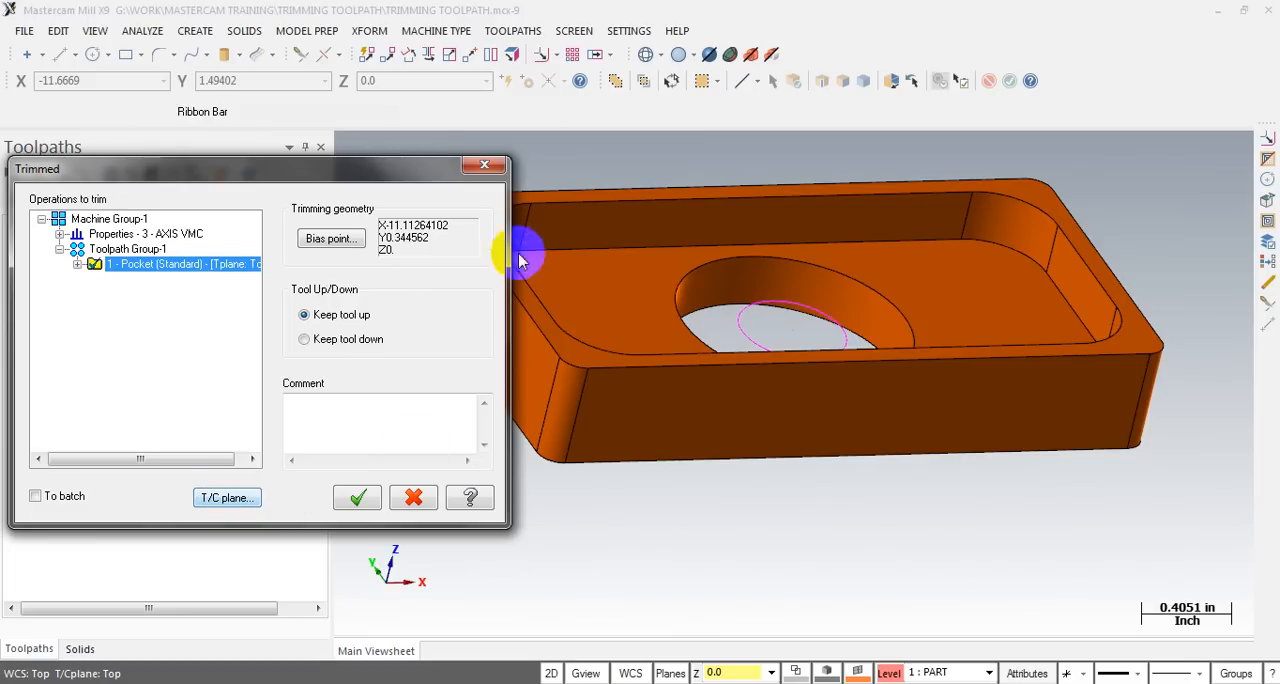
pyautogui.click(485, 170)
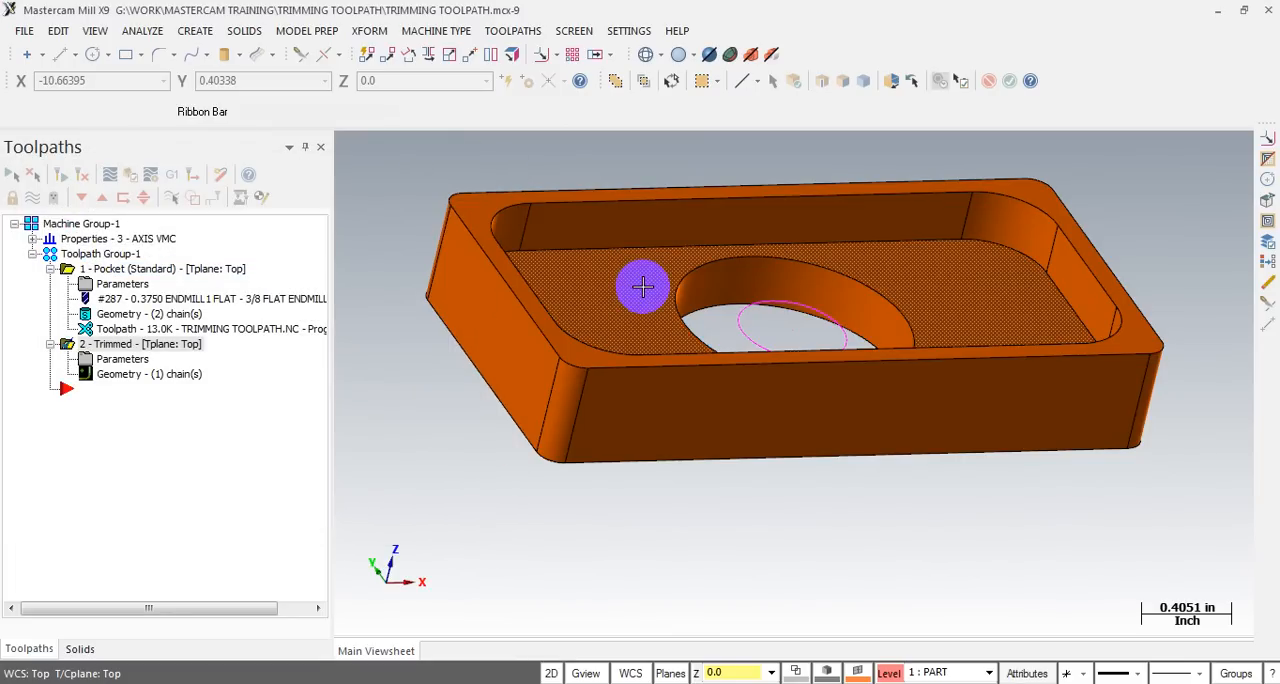
pyautogui.hotkey('alt', '1')
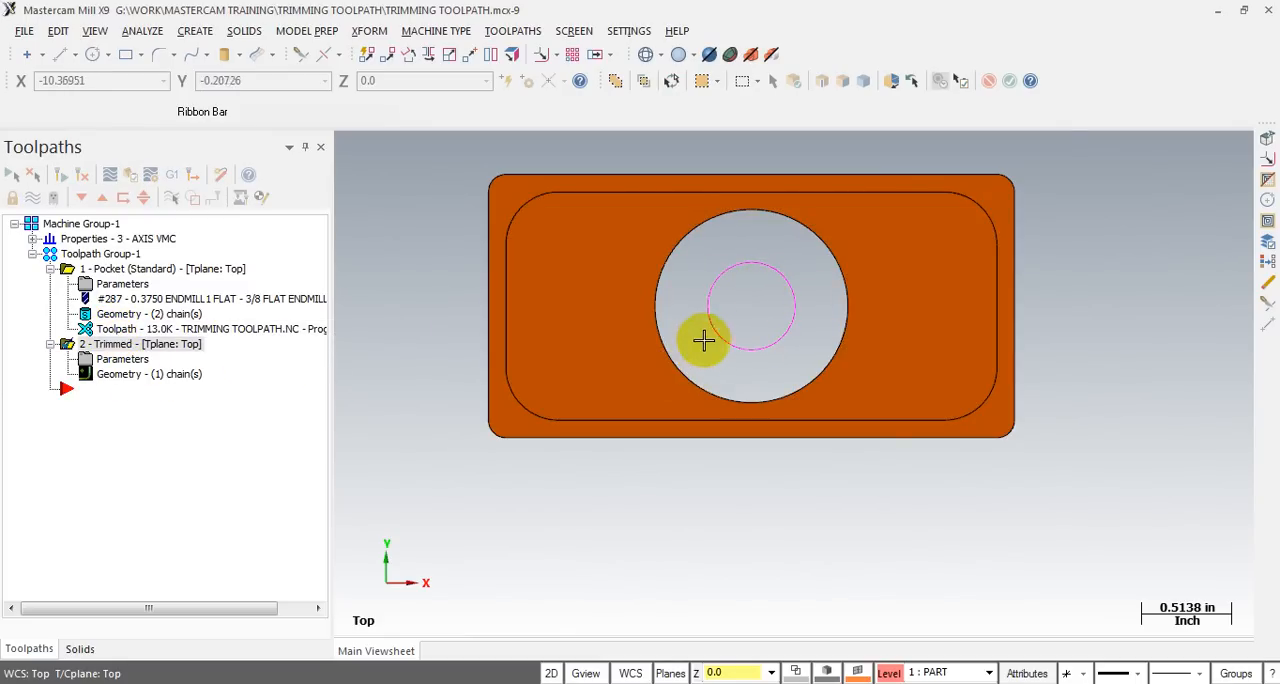
pyautogui.scroll(1, 700, 337)
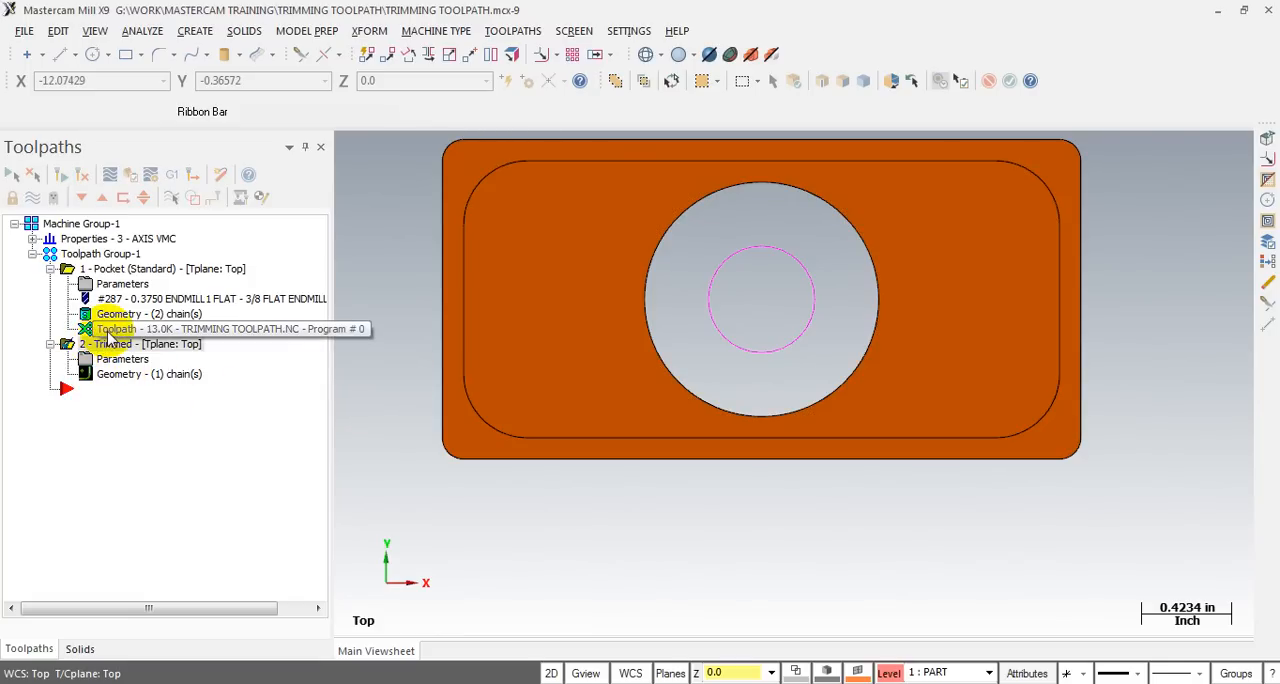
# - Backplot the pocket toolpath again and view the tool motion over the central hole from an angle
pyautogui.click(110, 174)
pyautogui.moveTo(634, 145); pyautogui.dragTo(1088, 180)
pyautogui.moveTo(922, 352); pyautogui.dragTo(935, 286, button='middle')
pyautogui.click(210, 97)
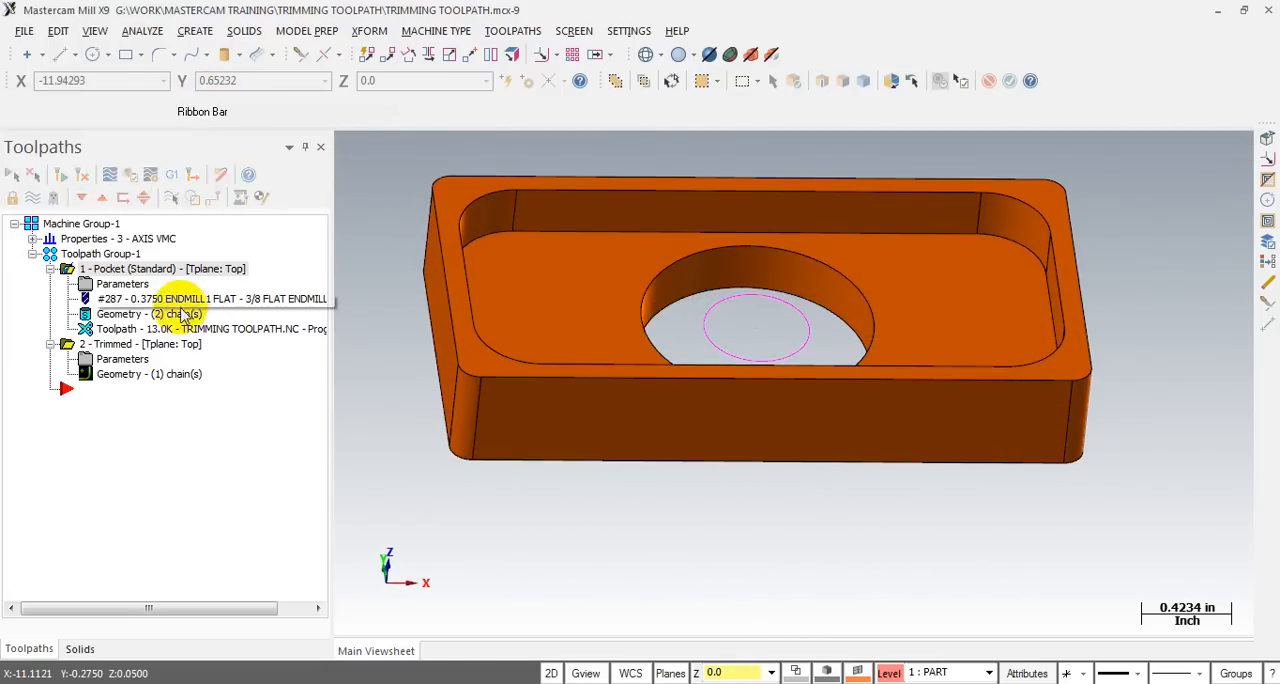
# - Set the trimmed operation's Tool Up/Down option to Keep tool down and regenerate the pocket operation
pyautogui.click(122, 358)
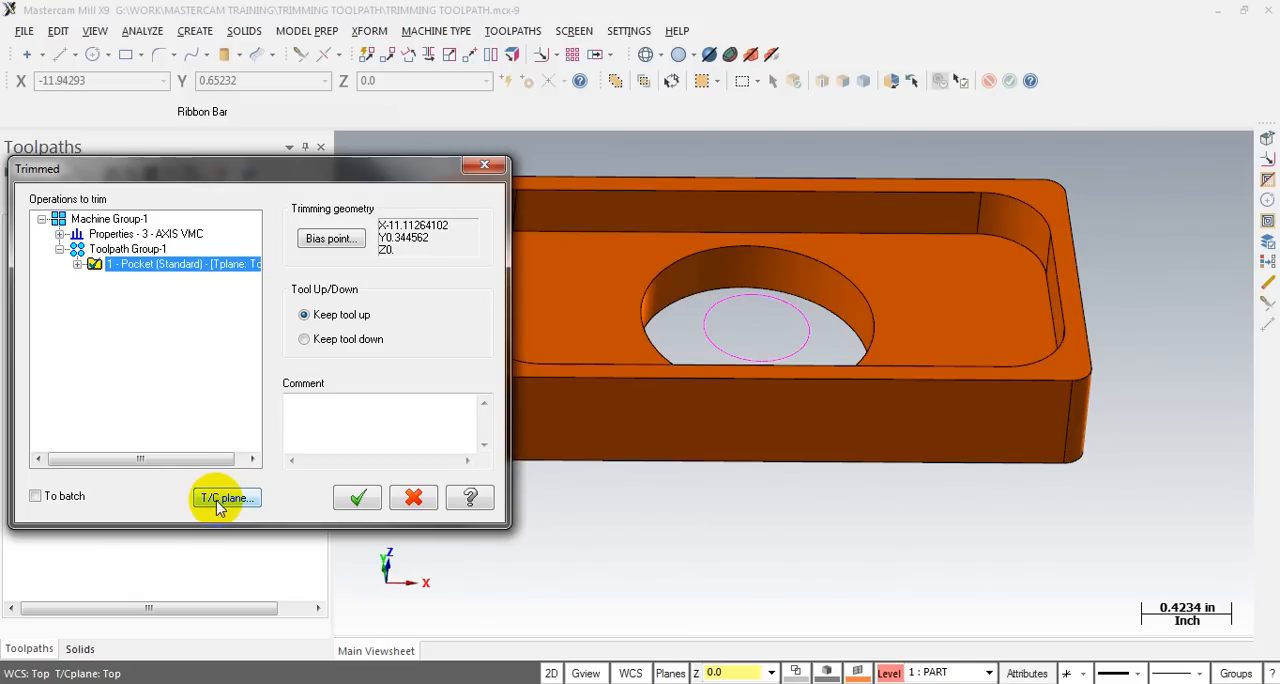
pyautogui.click(357, 497)
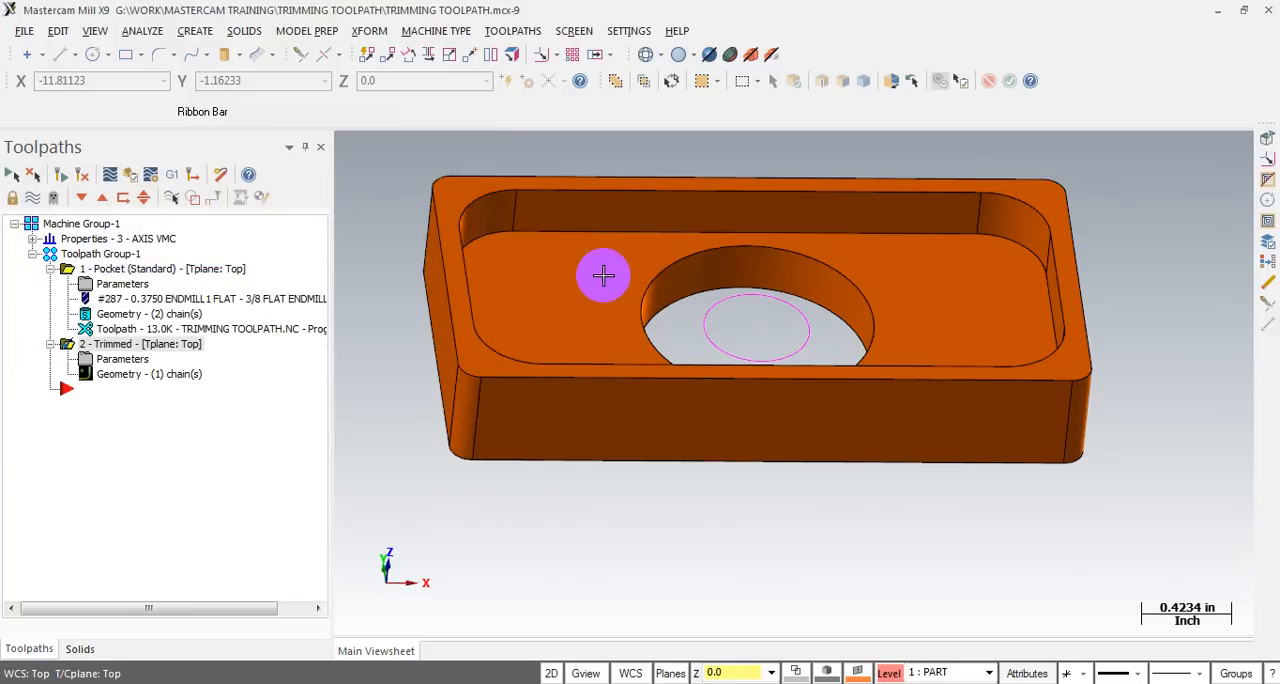
pyautogui.scroll(-2, 96, 330)
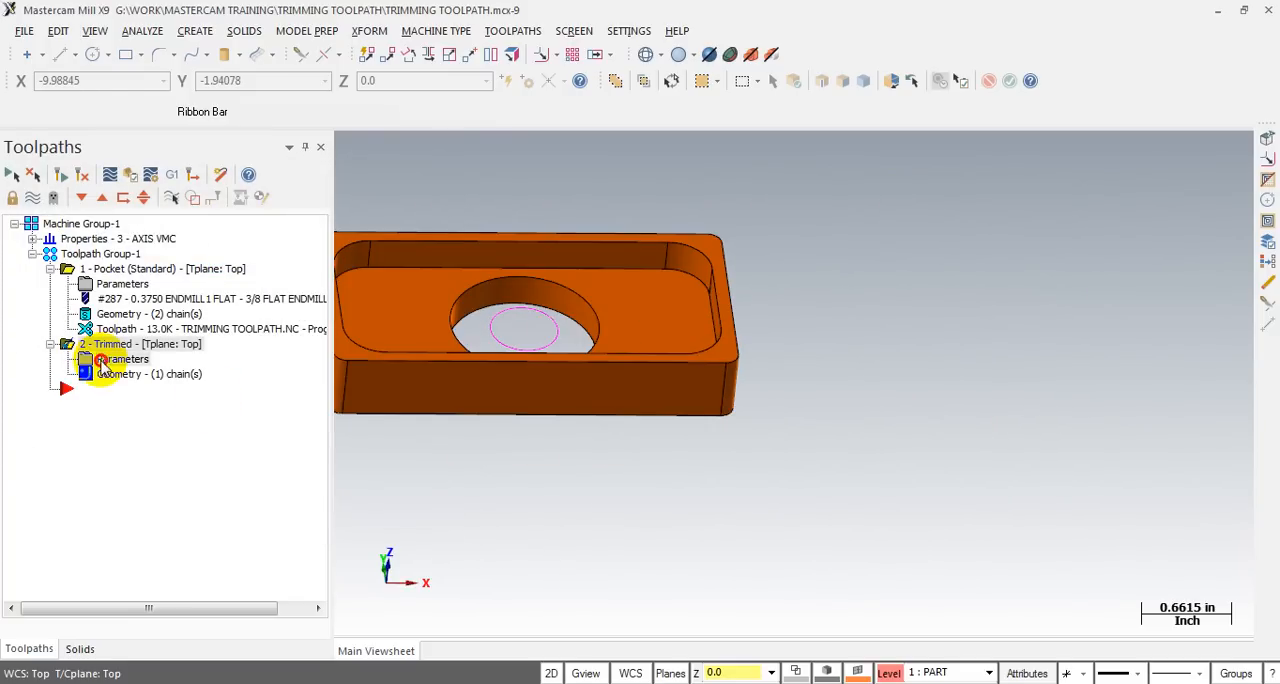
pyautogui.click(100, 362)
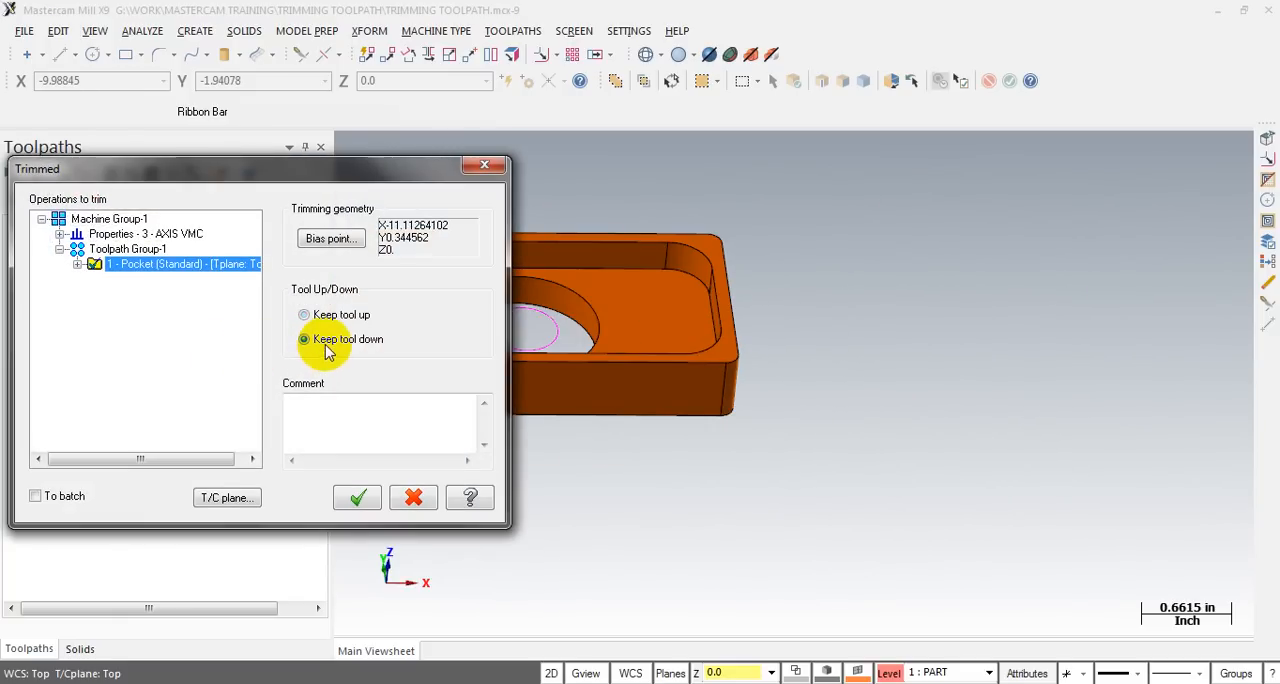
pyautogui.click(362, 503)
pyautogui.scroll(-1, 971, 440)
pyautogui.scroll(1, 576, 370)
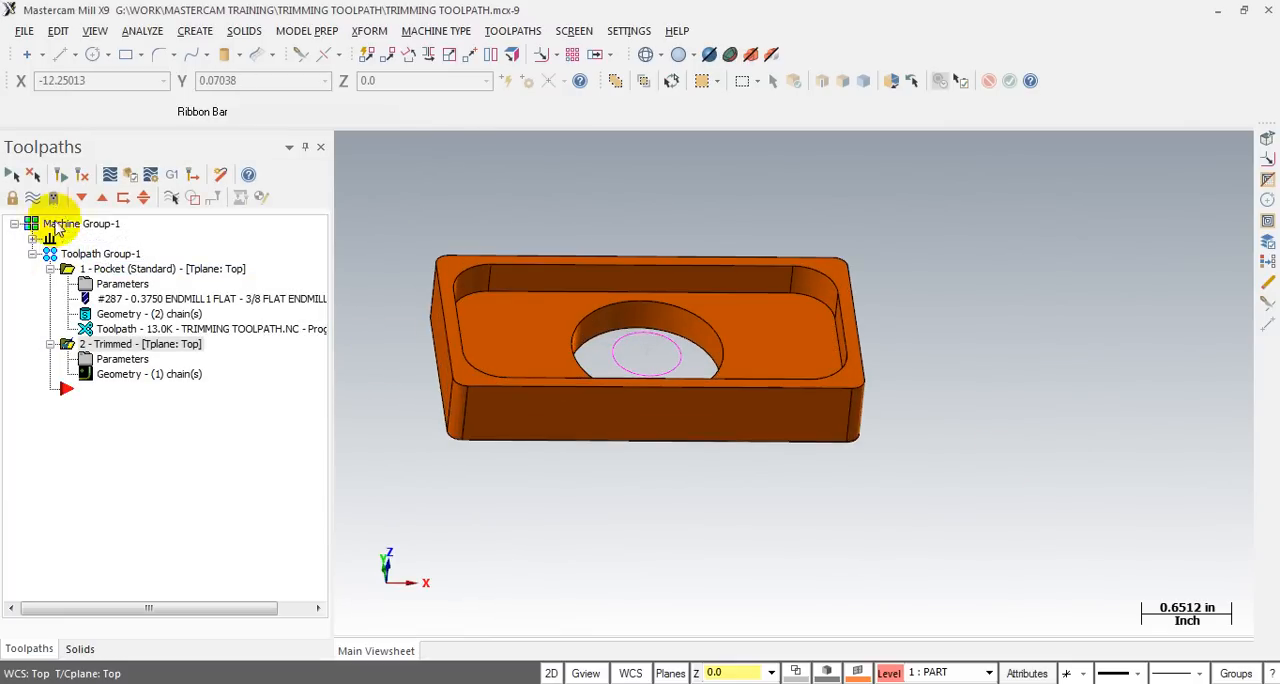
pyautogui.click(94, 268)
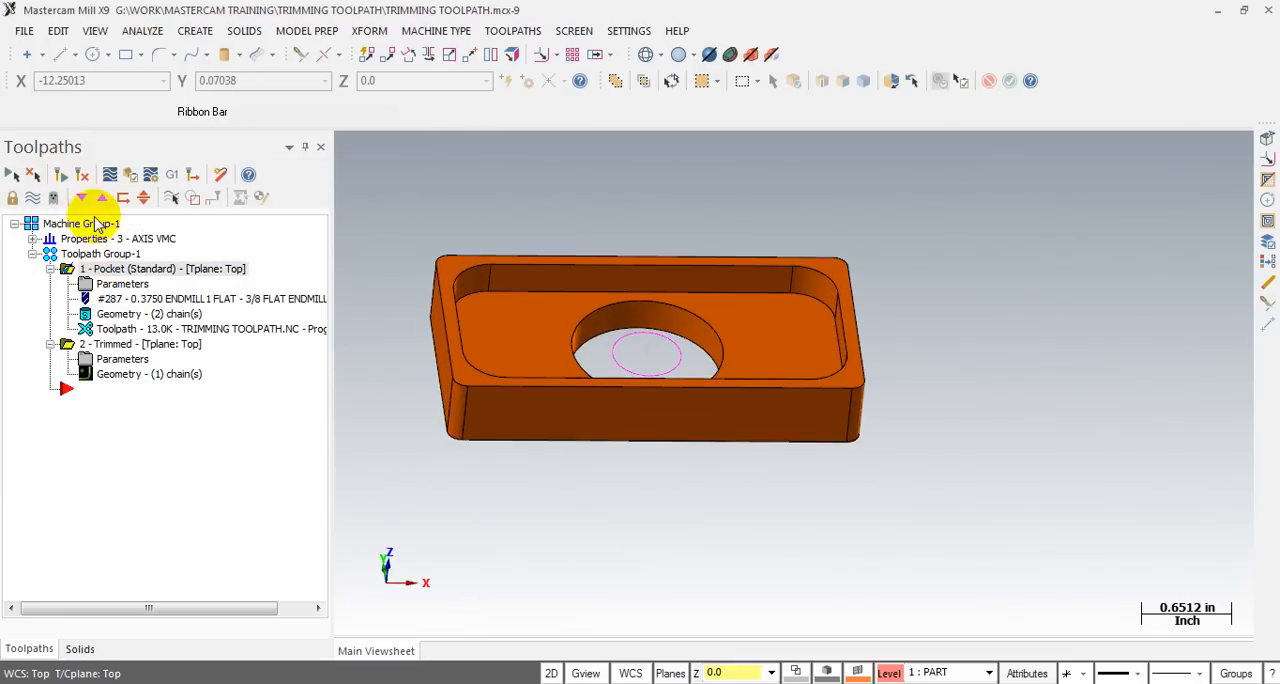
pyautogui.click(57, 180)
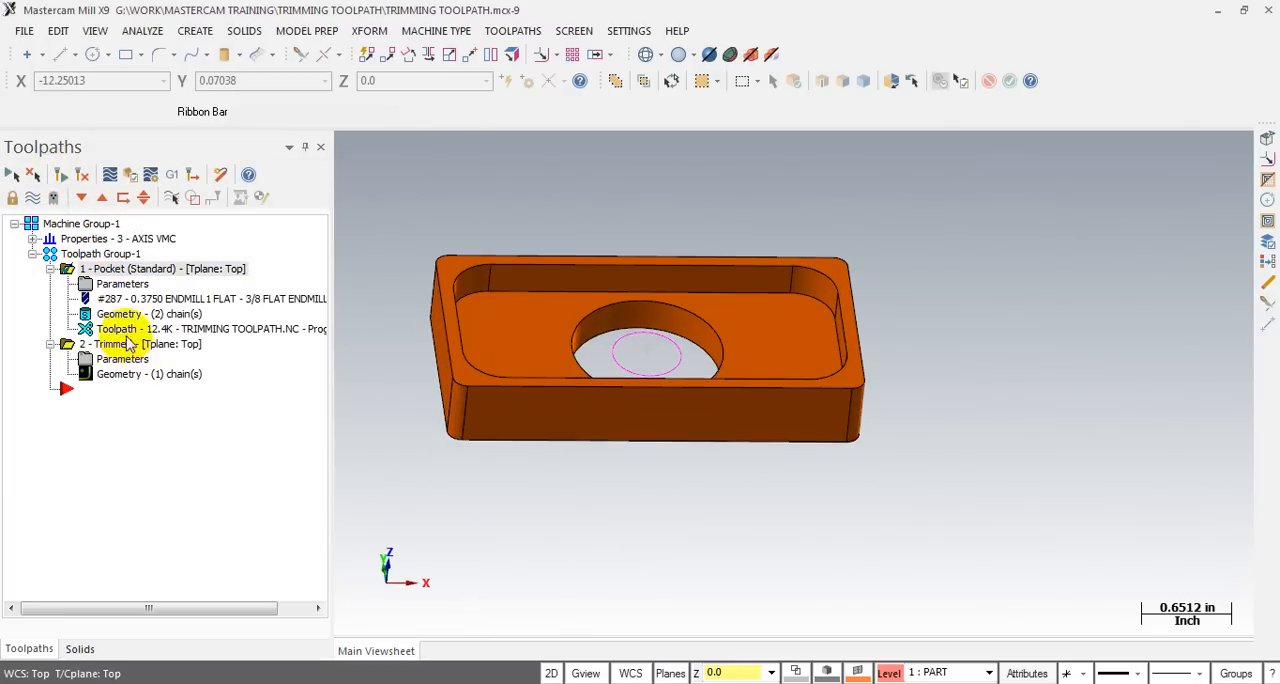
# - Backplot the pocket toolpath with Keep tool down and scrub through it to examine the moves across the trimming circle
pyautogui.click(110, 174)
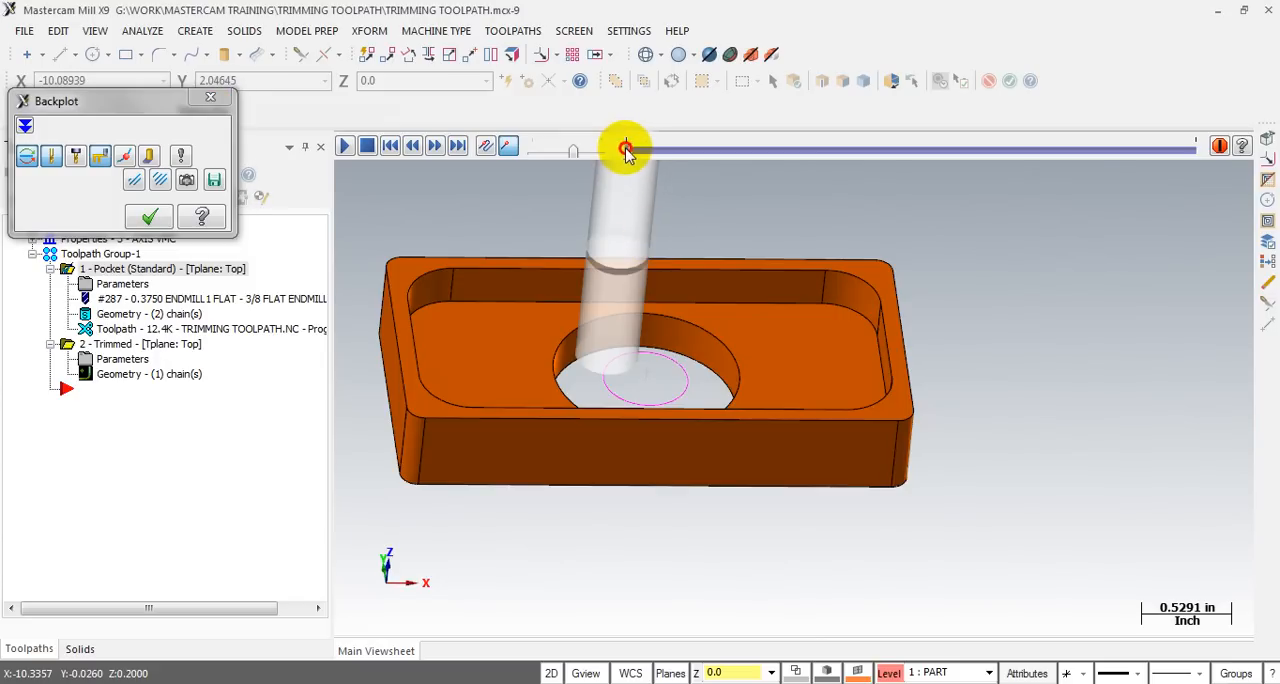
pyautogui.moveTo(631, 149)
pyautogui.mouseDown()
pyautogui.moveTo(797, 131)
pyautogui.moveTo(825, 143)
pyautogui.moveTo(903, 123)
pyautogui.moveTo(765, 168)
pyautogui.moveTo(694, 169)
pyautogui.moveTo(1051, 123)
pyautogui.moveTo(1100, 145)
pyautogui.mouseUp()
pyautogui.scroll(3, 620, 366)
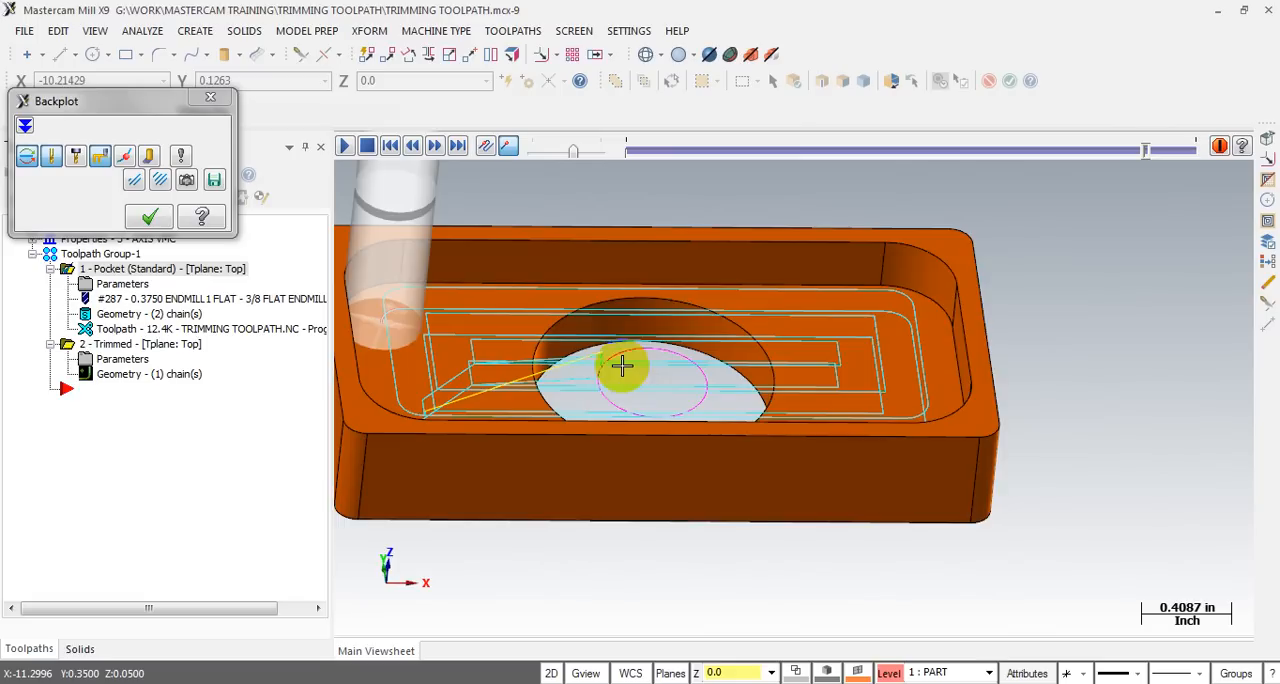
pyautogui.moveTo(583, 380); pyautogui.dragTo(608, 411, button='middle')
pyautogui.moveTo(619, 372); pyautogui.dragTo(645, 340, button='middle')
pyautogui.scroll(-3, 697, 325)
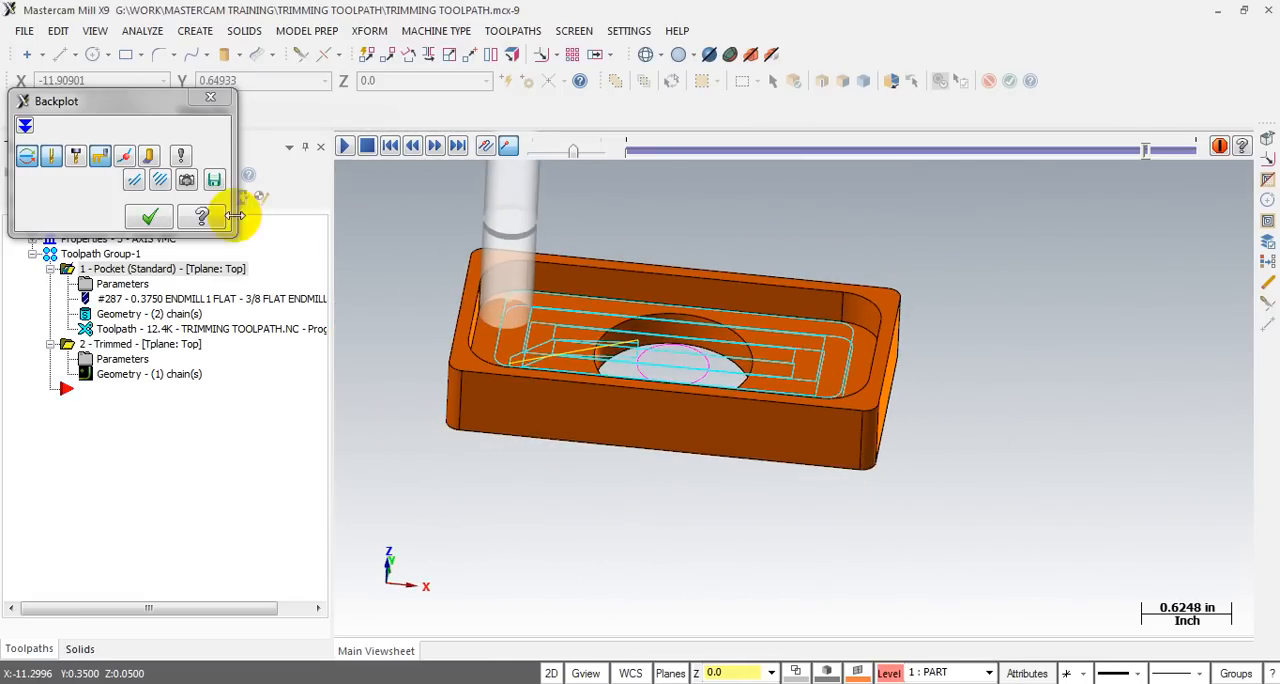
pyautogui.click(210, 97)
# - View the orange and blue parts together and recheck the trimmed operation's parameters with Keep tool down selected
pyautogui.scroll(-5, 430, 345)
pyautogui.scroll(-4, 645, 410)
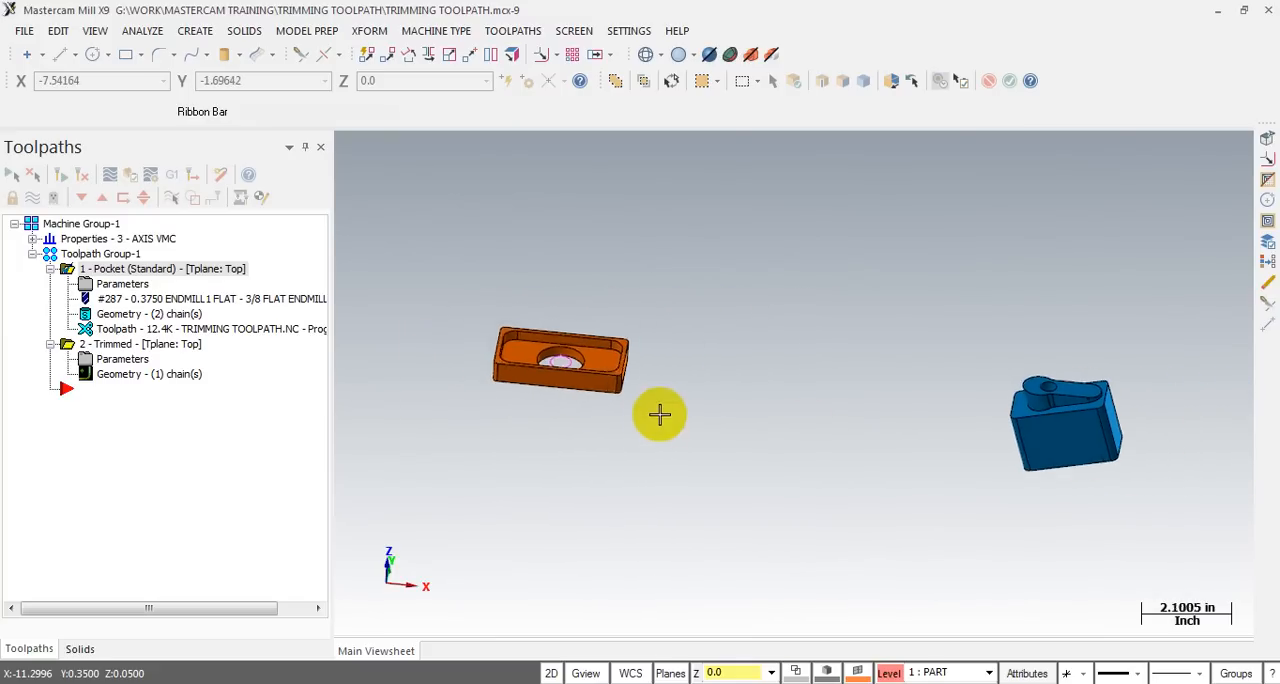
pyautogui.scroll(2, 1069, 466)
pyautogui.moveTo(508, 356)
pyautogui.mouseDown(button='middle')
pyautogui.moveTo(513, 332)
pyautogui.moveTo(559, 343)
pyautogui.mouseUp(button='middle')
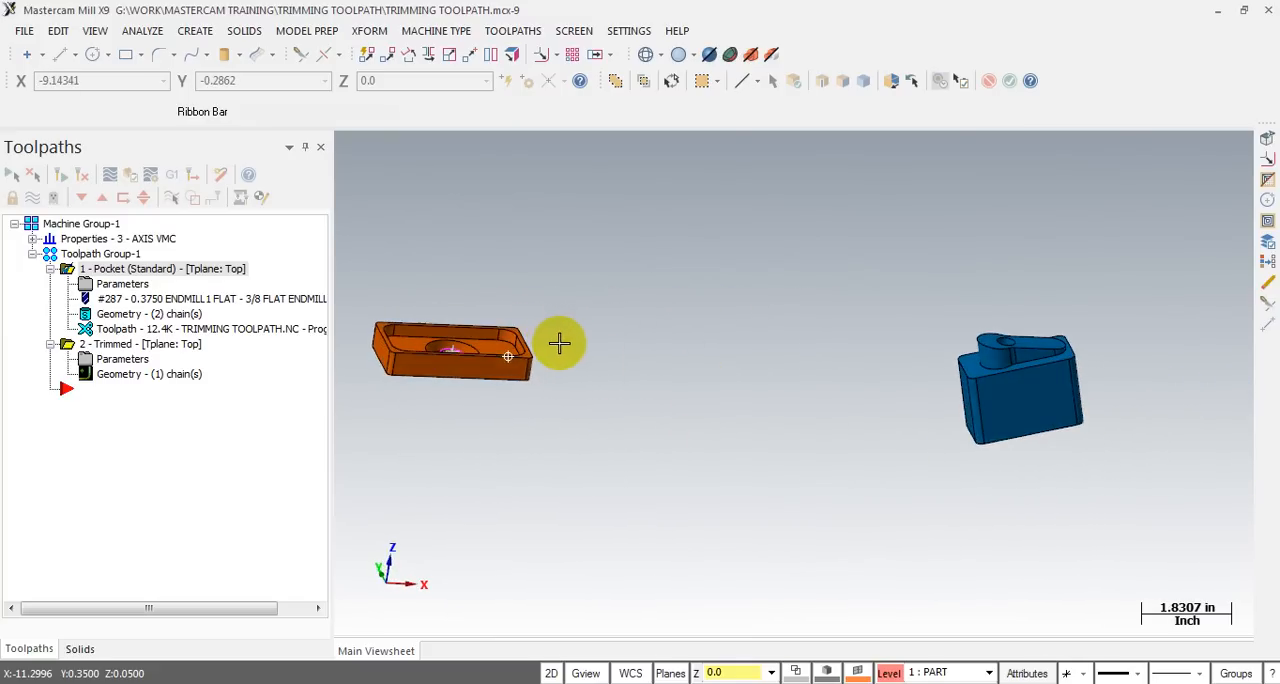
pyautogui.click(112, 359)
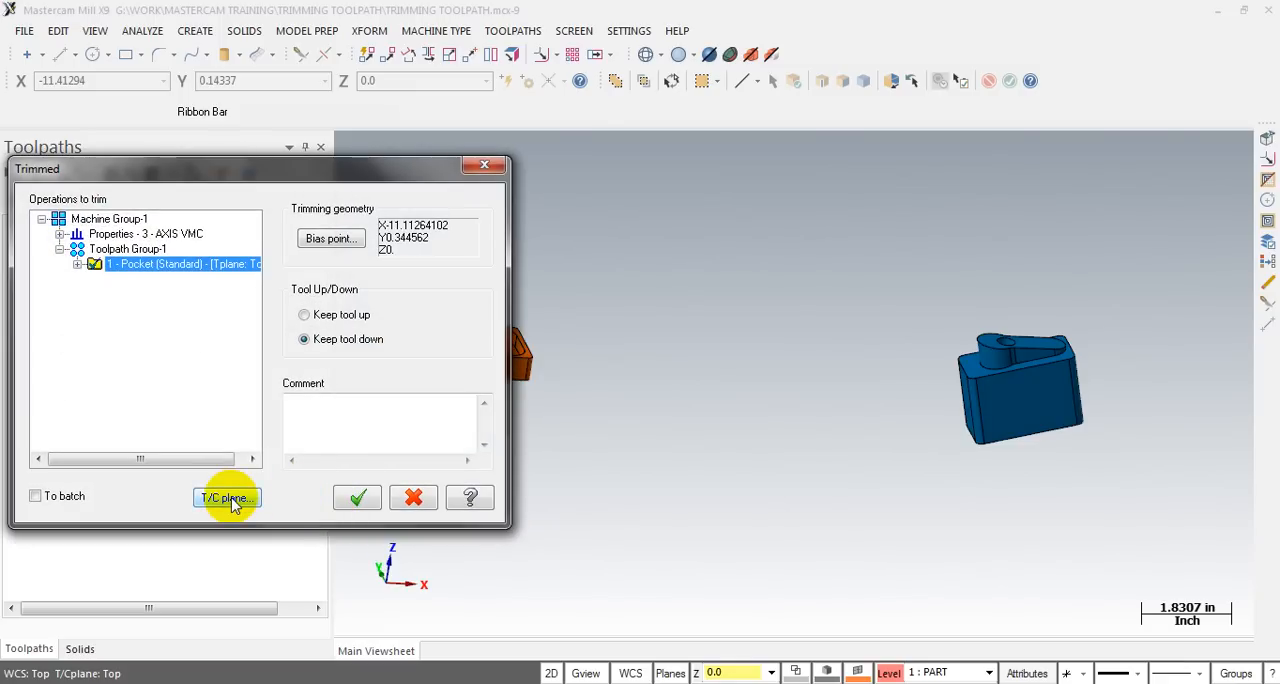
pyautogui.click(352, 500)
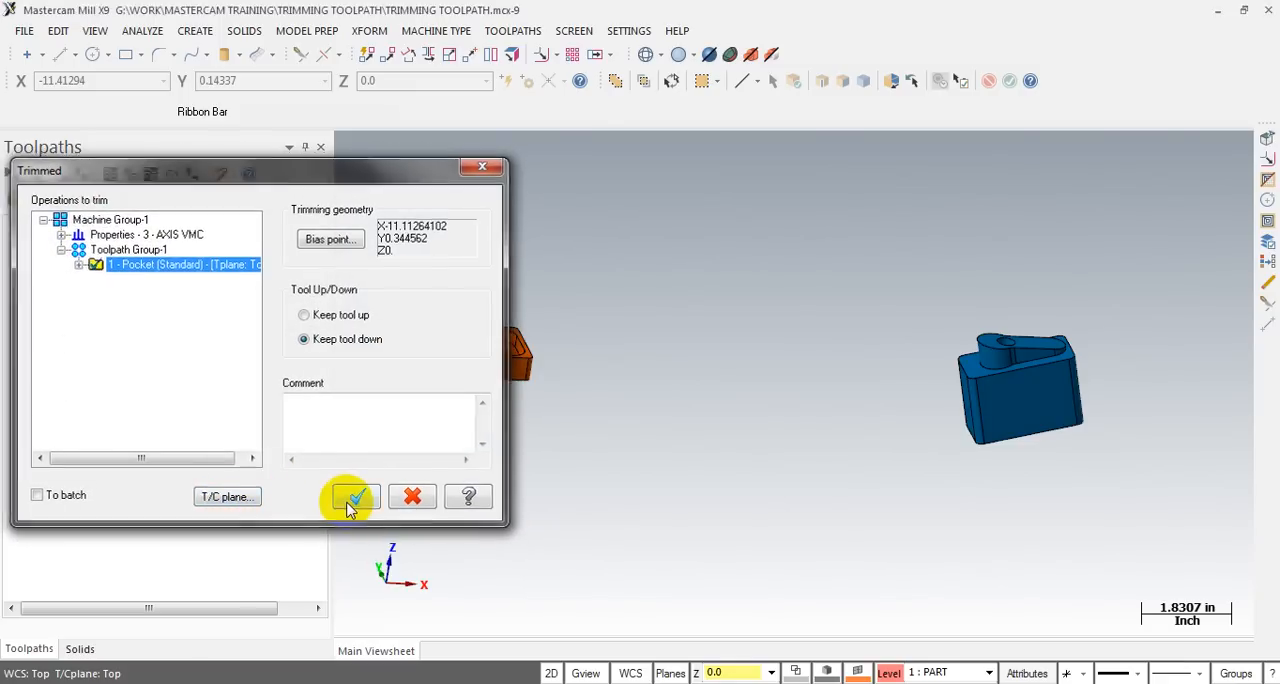
# - Examine the blue part and its raised boss from several angles, and collapse the pocket operation in the toolpath tree
pyautogui.scroll(1, 1150, 390)
pyautogui.moveTo(1068, 395)
pyautogui.mouseDown(button='middle')
pyautogui.moveTo(1034, 371)
pyautogui.moveTo(1072, 371)
pyautogui.mouseUp(button='middle')
pyautogui.scroll(1, 1158, 438)
pyautogui.moveTo(1106, 437); pyautogui.dragTo(1000, 418, button='middle')
pyautogui.scroll(3, 1000, 418)
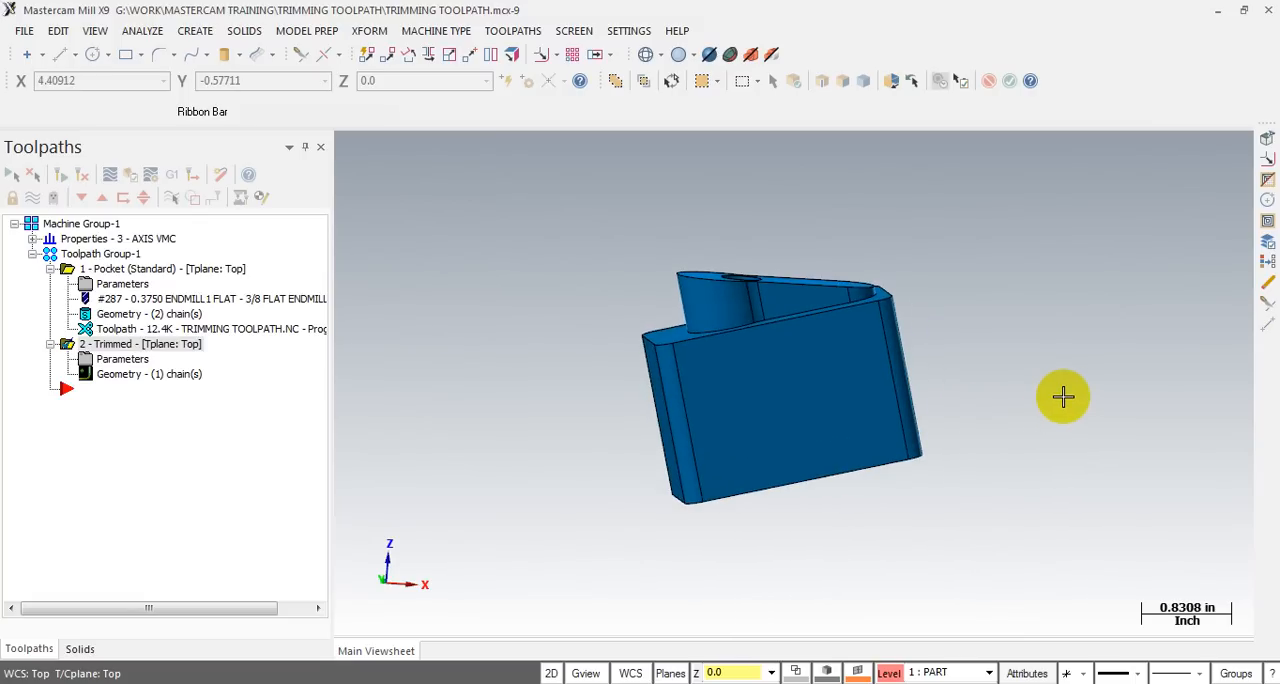
pyautogui.moveTo(1045, 391); pyautogui.dragTo(971, 386, button='middle')
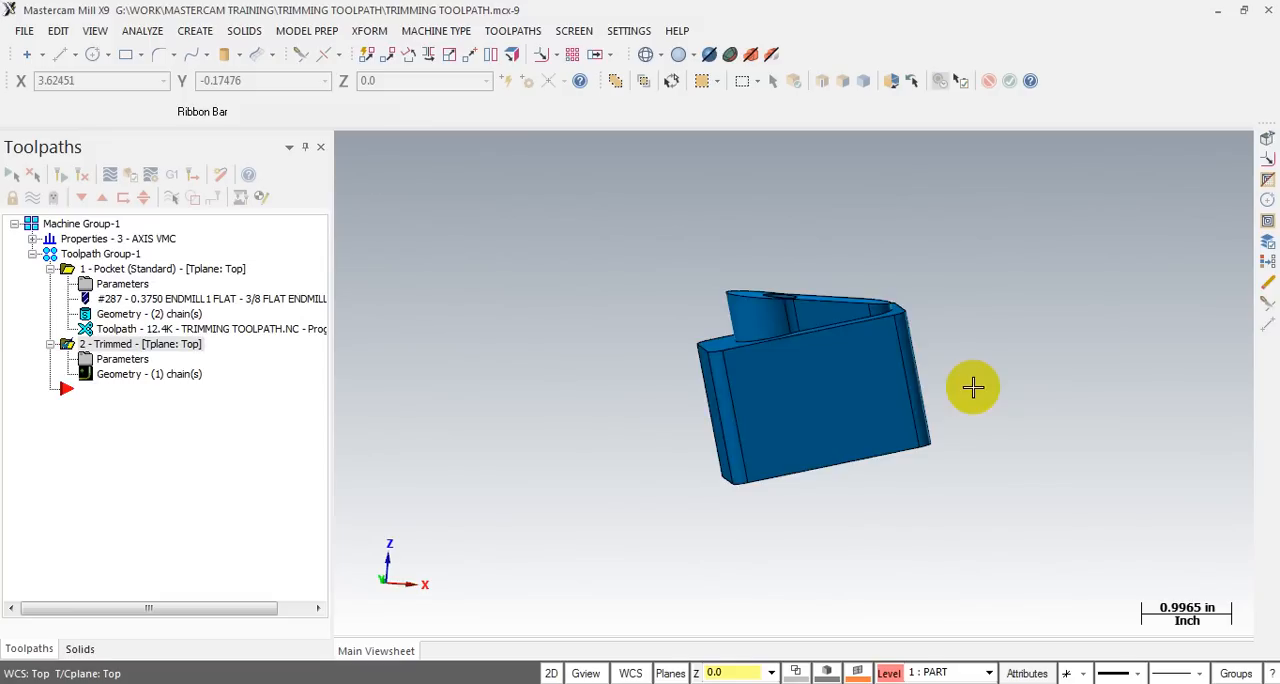
pyautogui.scroll(-2, 871, 369)
pyautogui.moveTo(871, 369); pyautogui.dragTo(870, 290, button='middle')
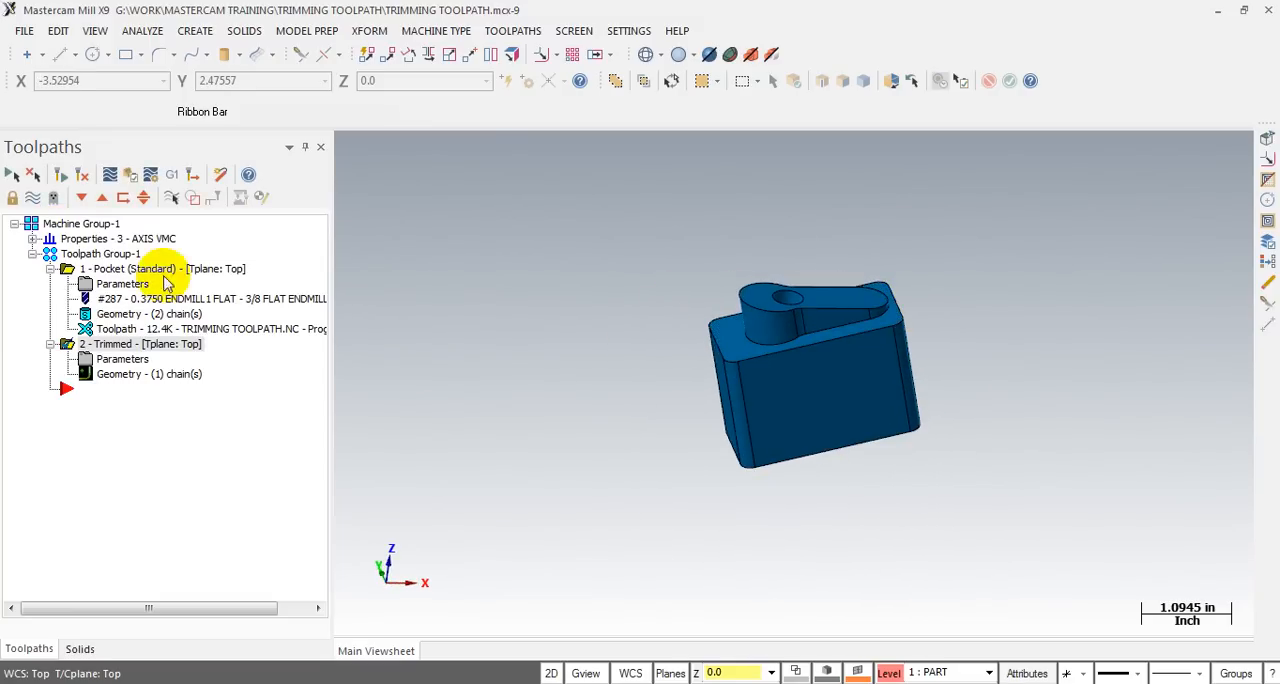
pyautogui.click(50, 269)
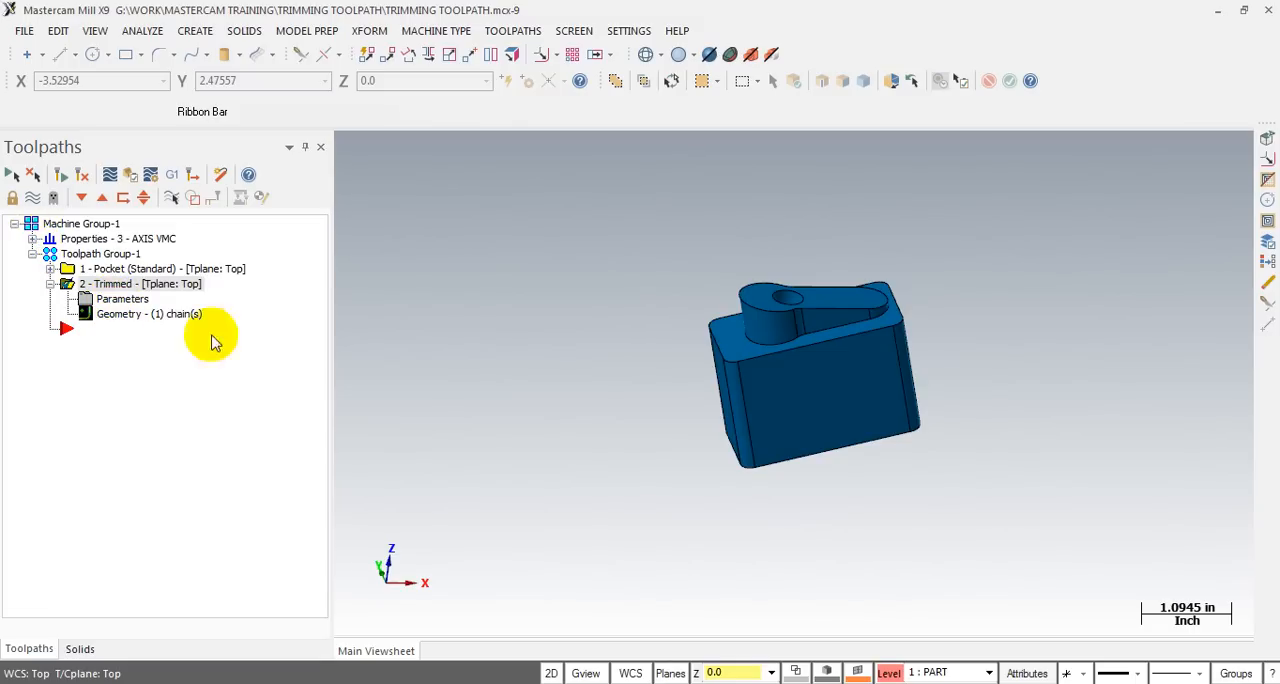
# - Turn on the STOCK level's visibility so the stock is displayed together with the blue part
pyautogui.hotkey('alt', 's')
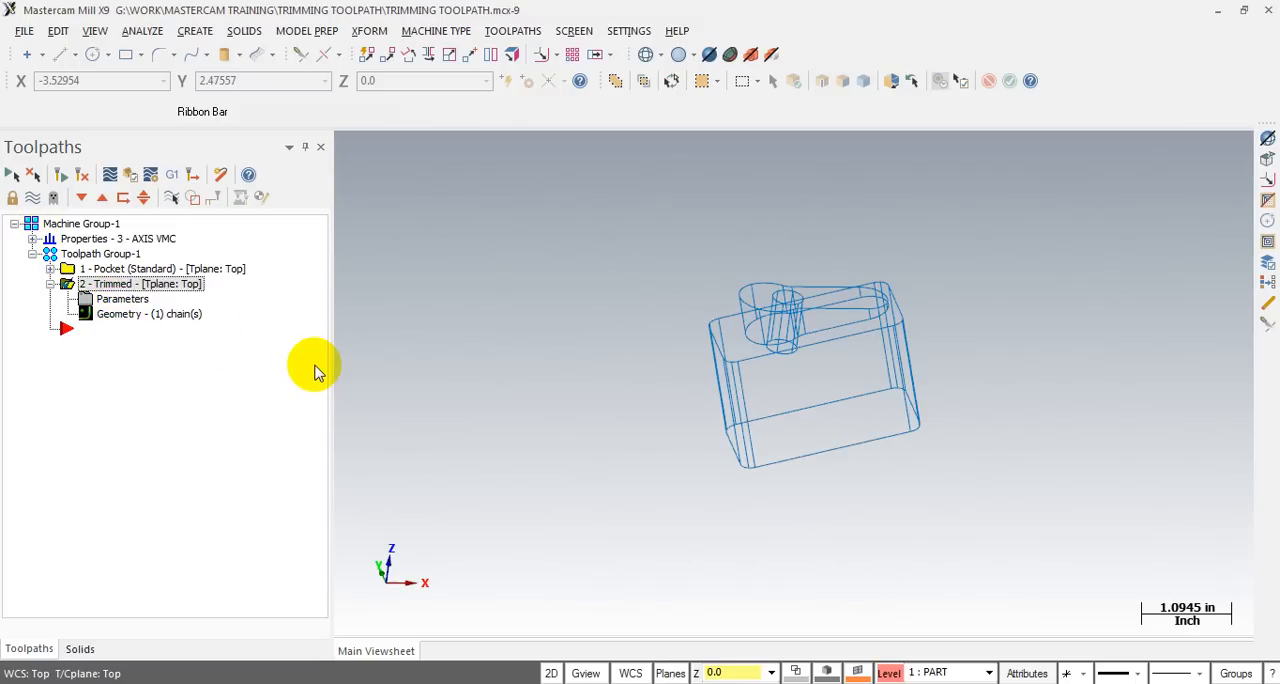
pyautogui.hotkey('alt', 's')
pyautogui.hotkey('alt', 'z')
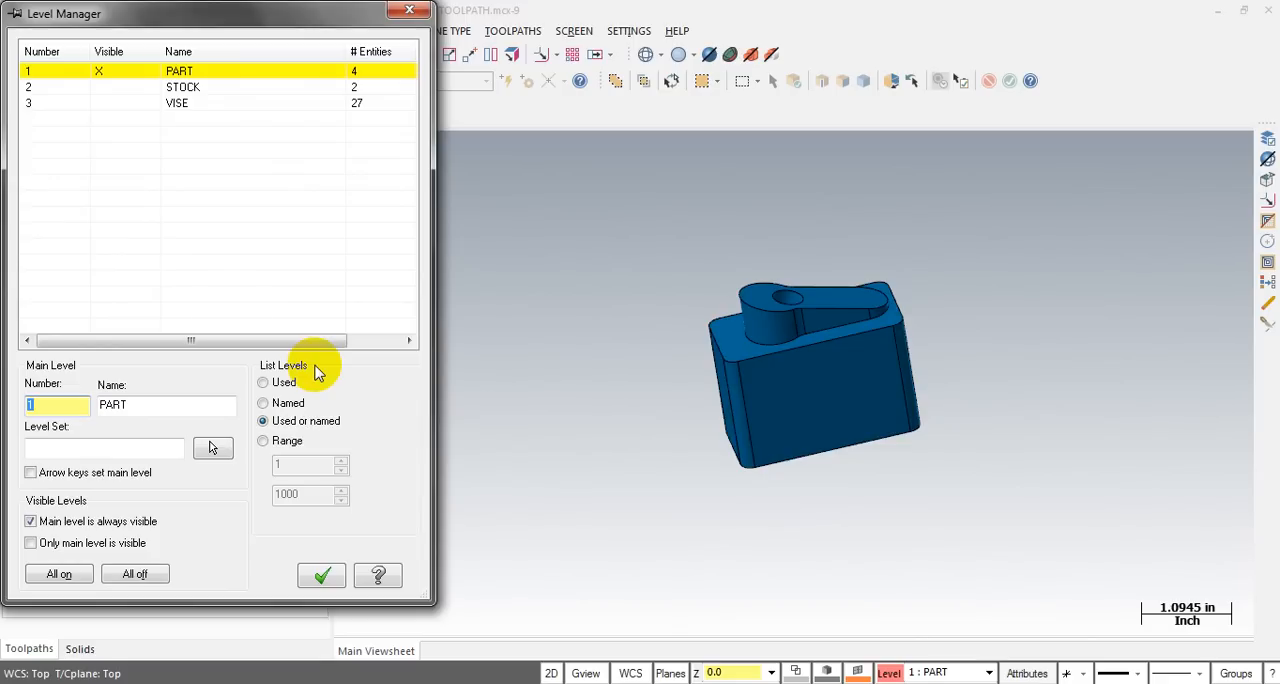
pyautogui.click(100, 92)
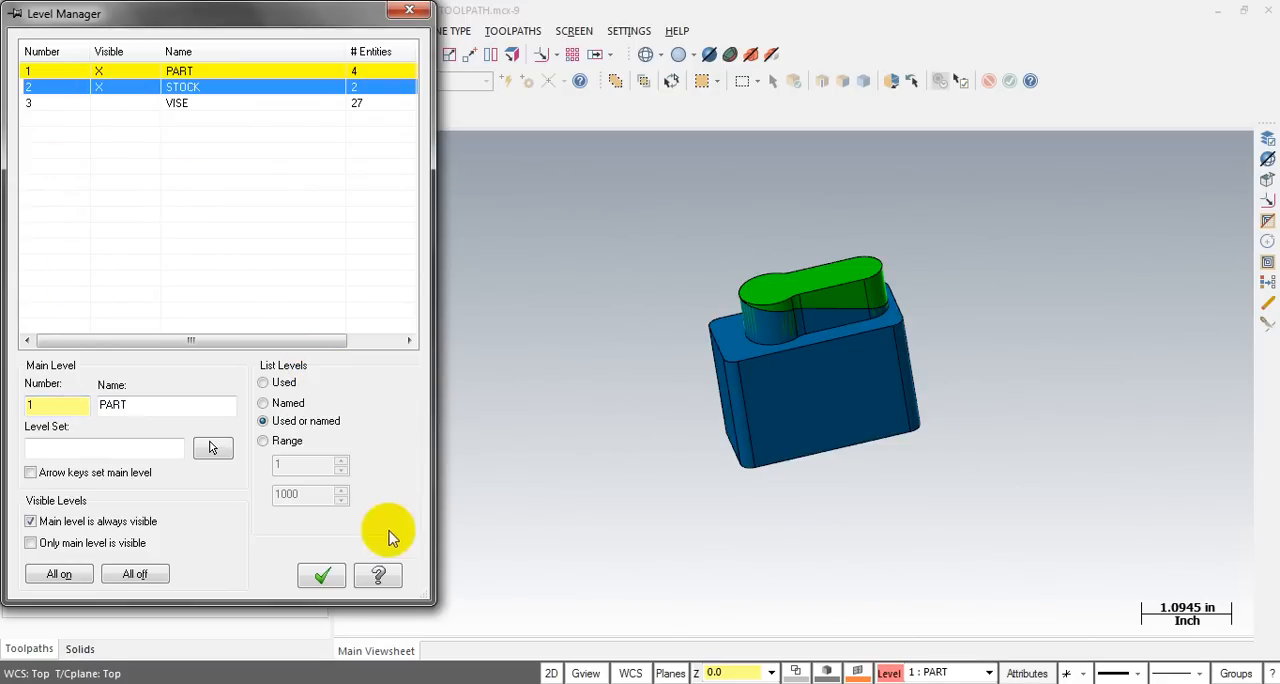
pyautogui.click(321, 575)
# - Examine the green stock above the blue part's boss from the side and from above
pyautogui.moveTo(820, 370)
pyautogui.mouseDown(button='middle')
pyautogui.moveTo(849, 337)
pyautogui.moveTo(818, 318)
pyautogui.moveTo(929, 306)
pyautogui.moveTo(623, 263)
pyautogui.moveTo(625, 284)
pyautogui.moveTo(609, 277)
pyautogui.moveTo(646, 297)
pyautogui.mouseUp(button='middle')
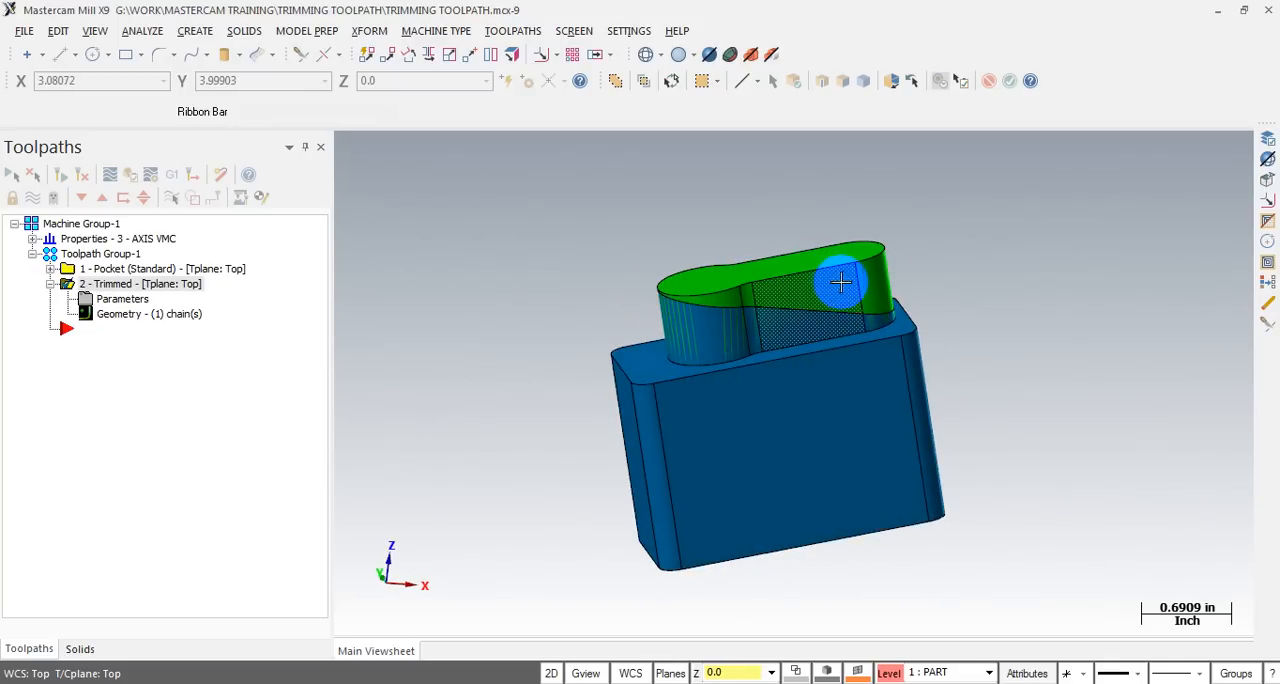
pyautogui.moveTo(845, 279); pyautogui.dragTo(782, 285, button='middle')
pyautogui.scroll(-3, 509, 292)
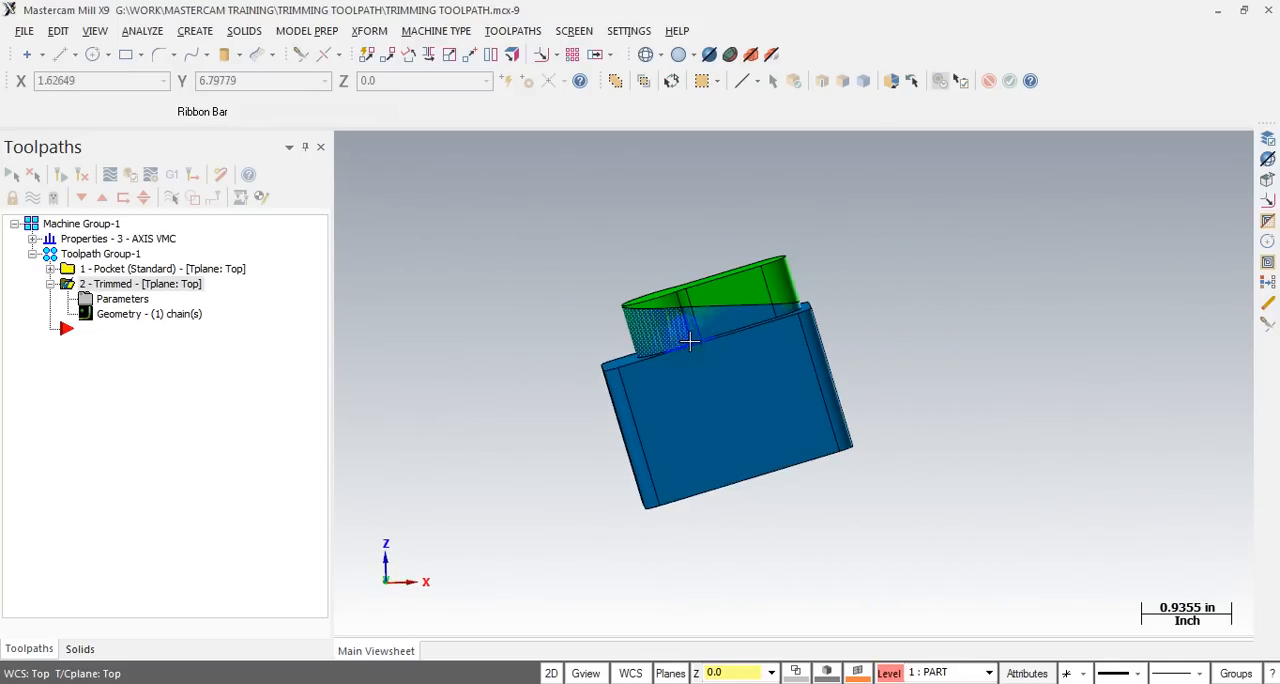
pyautogui.moveTo(703, 331); pyautogui.dragTo(698, 335, button='middle')
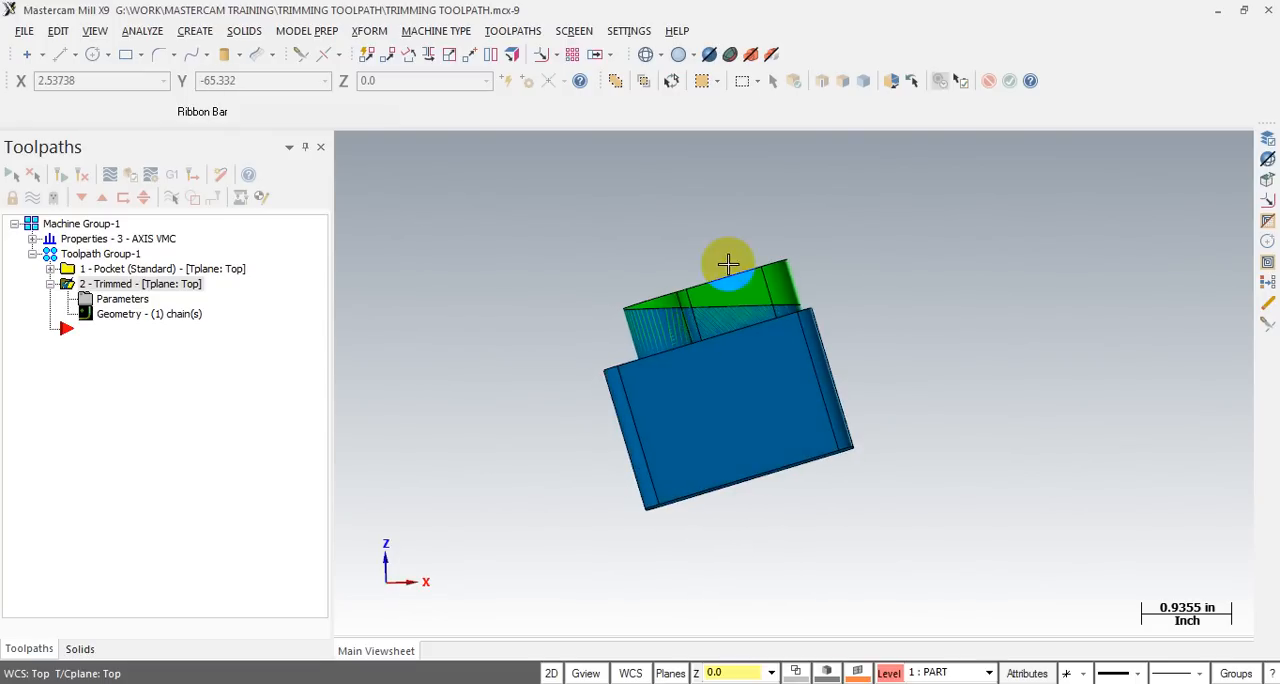
pyautogui.scroll(3, 643, 310)
pyautogui.moveTo(646, 311)
pyautogui.mouseDown(button='middle')
pyautogui.moveTo(683, 330)
pyautogui.moveTo(685, 311)
pyautogui.mouseUp(button='middle')
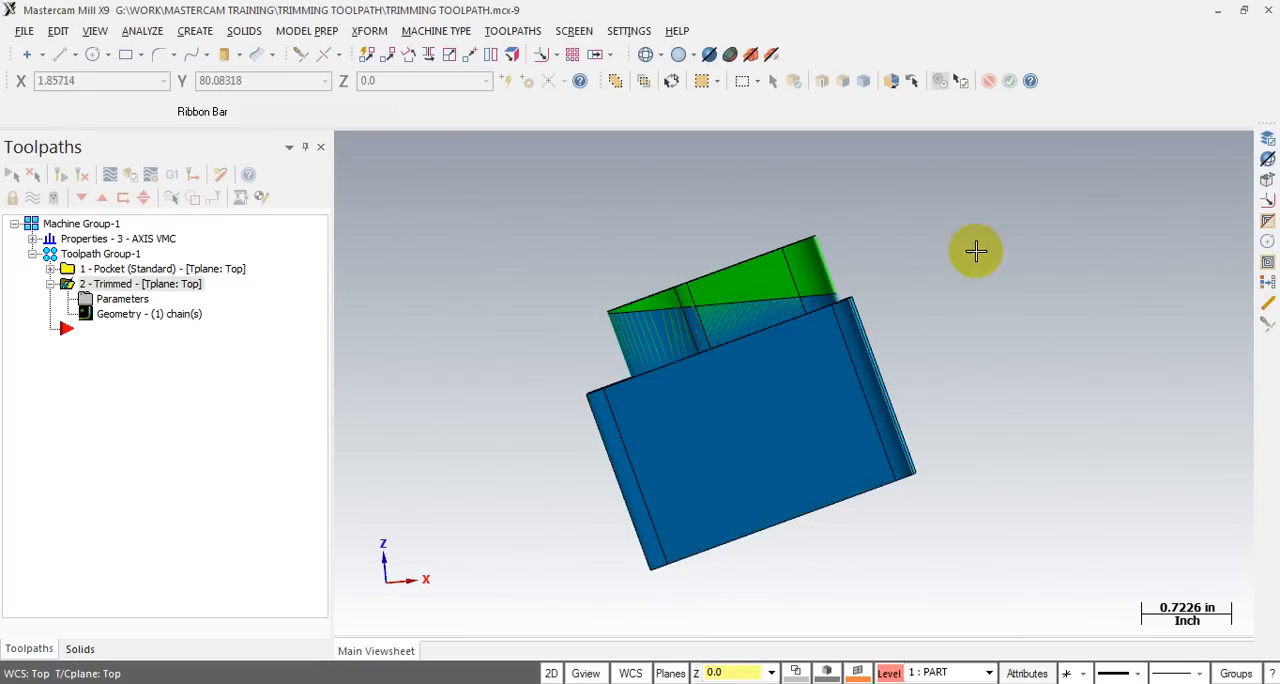
pyautogui.moveTo(804, 265); pyautogui.dragTo(802, 264, button='middle')
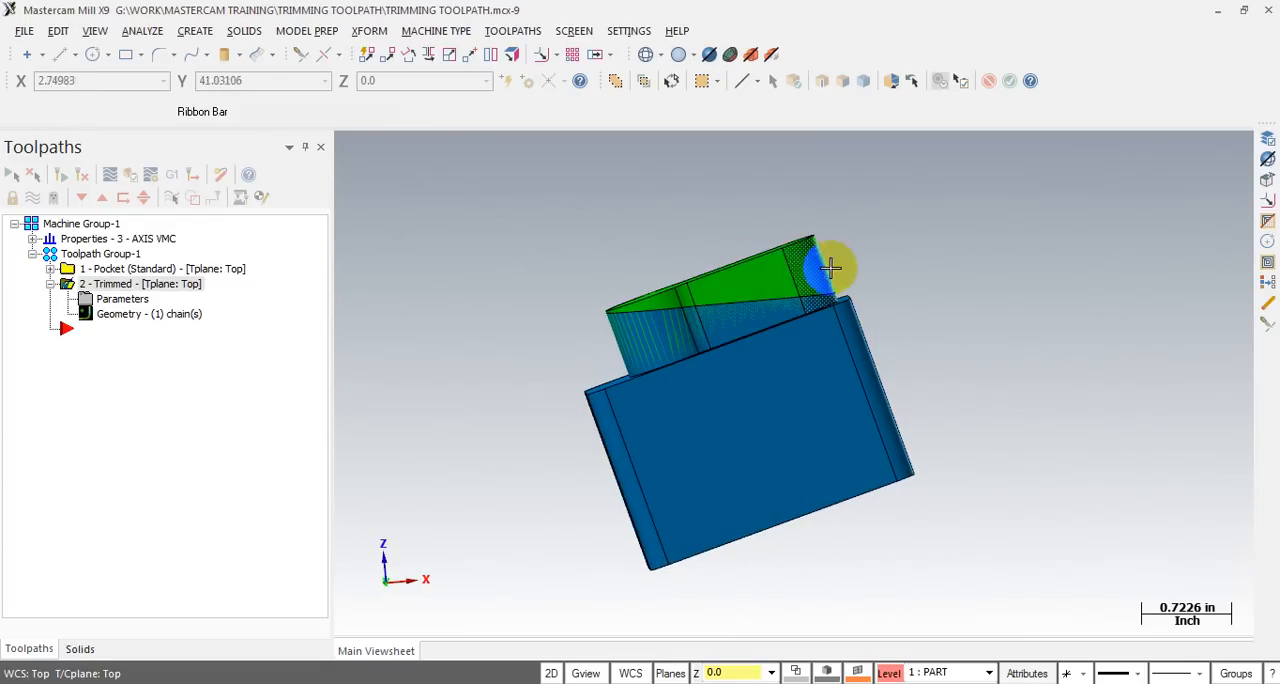
pyautogui.scroll(2, 771, 297)
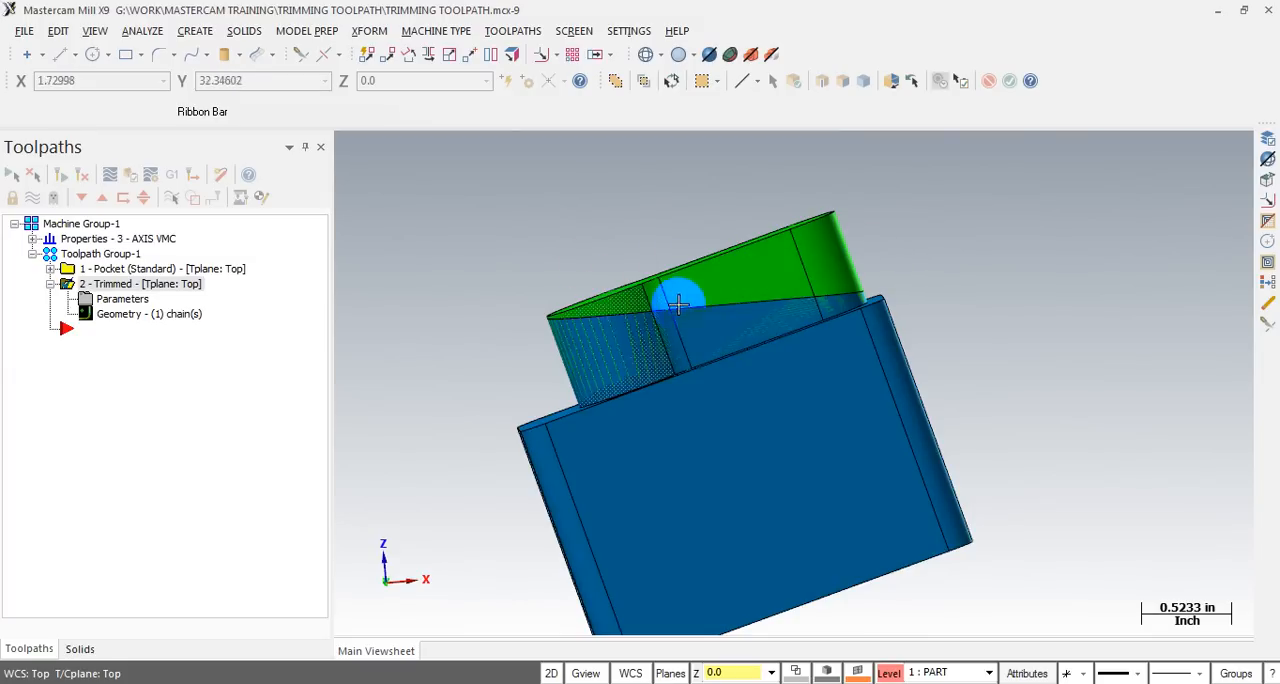
pyautogui.scroll(-2, 812, 222)
pyautogui.moveTo(786, 251); pyautogui.dragTo(834, 278, button='middle')
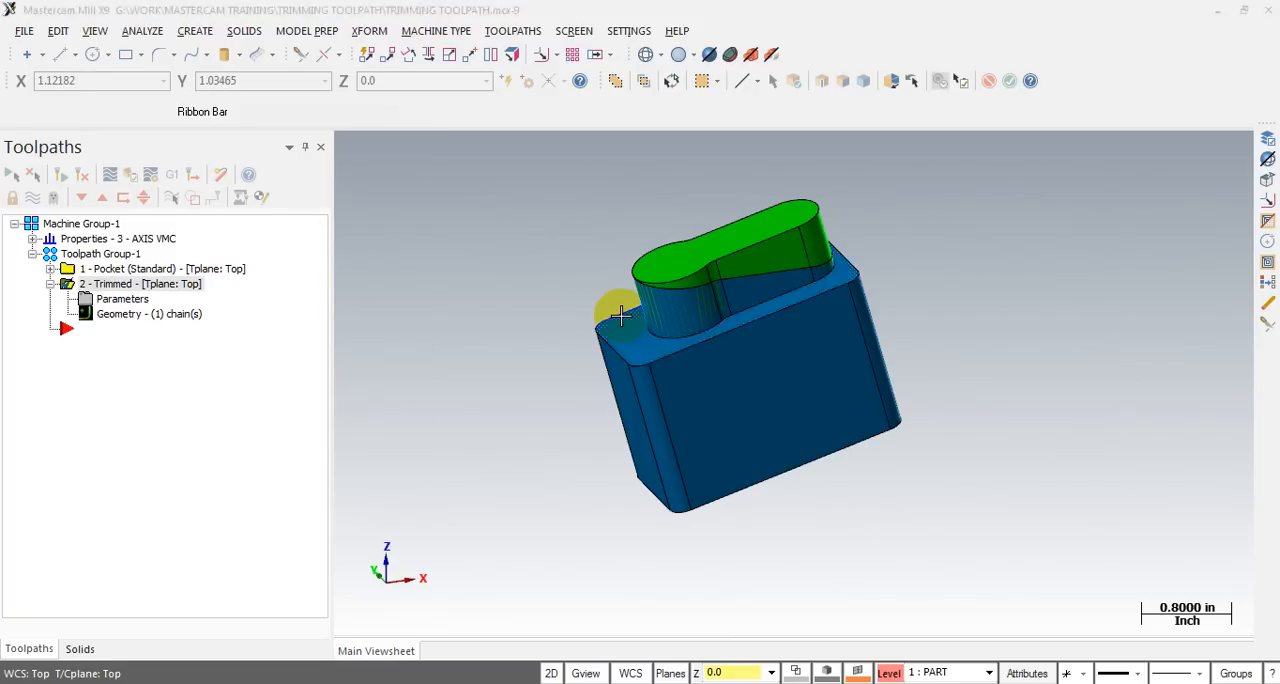
# - Hide the STOCK level so only the blue part is displayed
pyautogui.hotkey('alt', 'z')
pyautogui.click(103, 93)
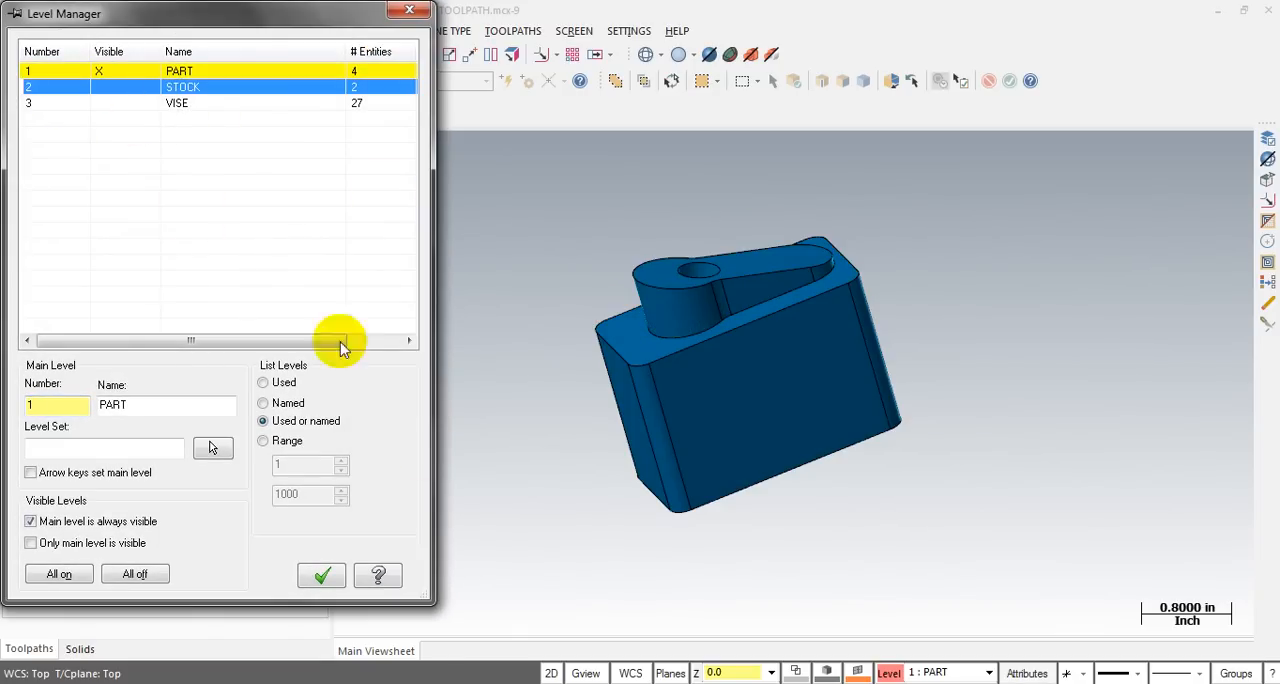
pyautogui.click(322, 575)
pyautogui.moveTo(815, 271); pyautogui.dragTo(780, 266, button='middle')
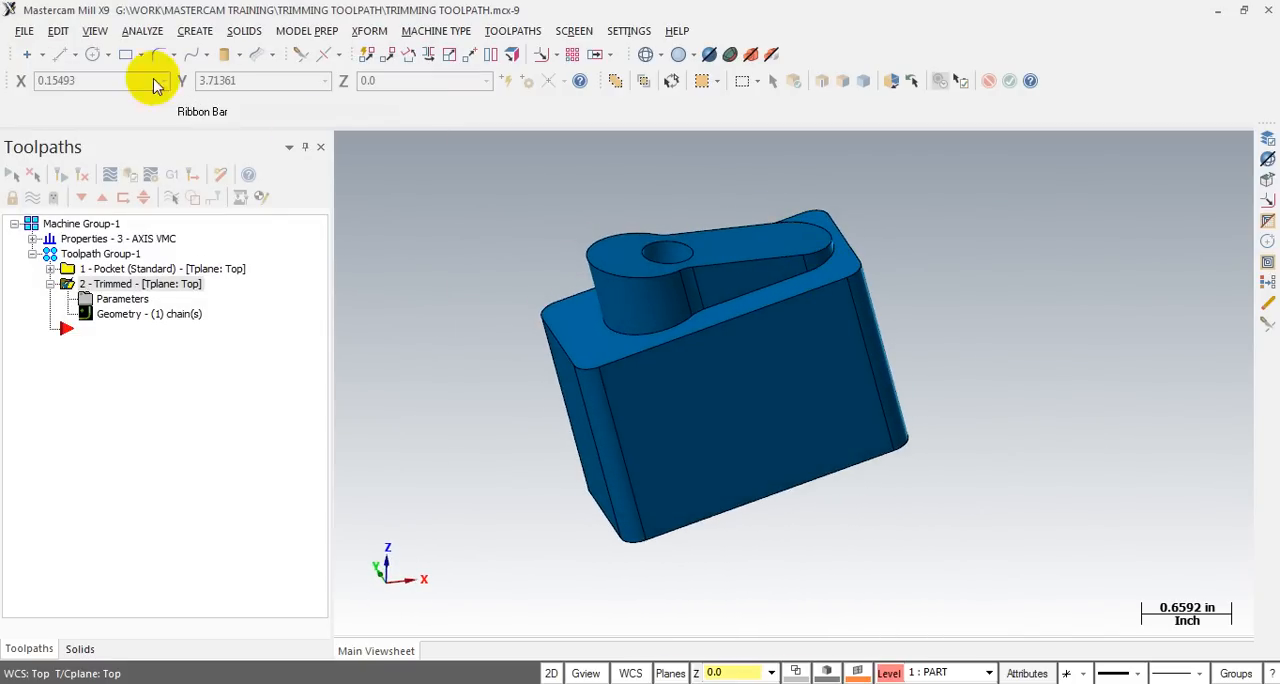
pyautogui.click(59, 54)
pyautogui.scroll(2, 630, 258)
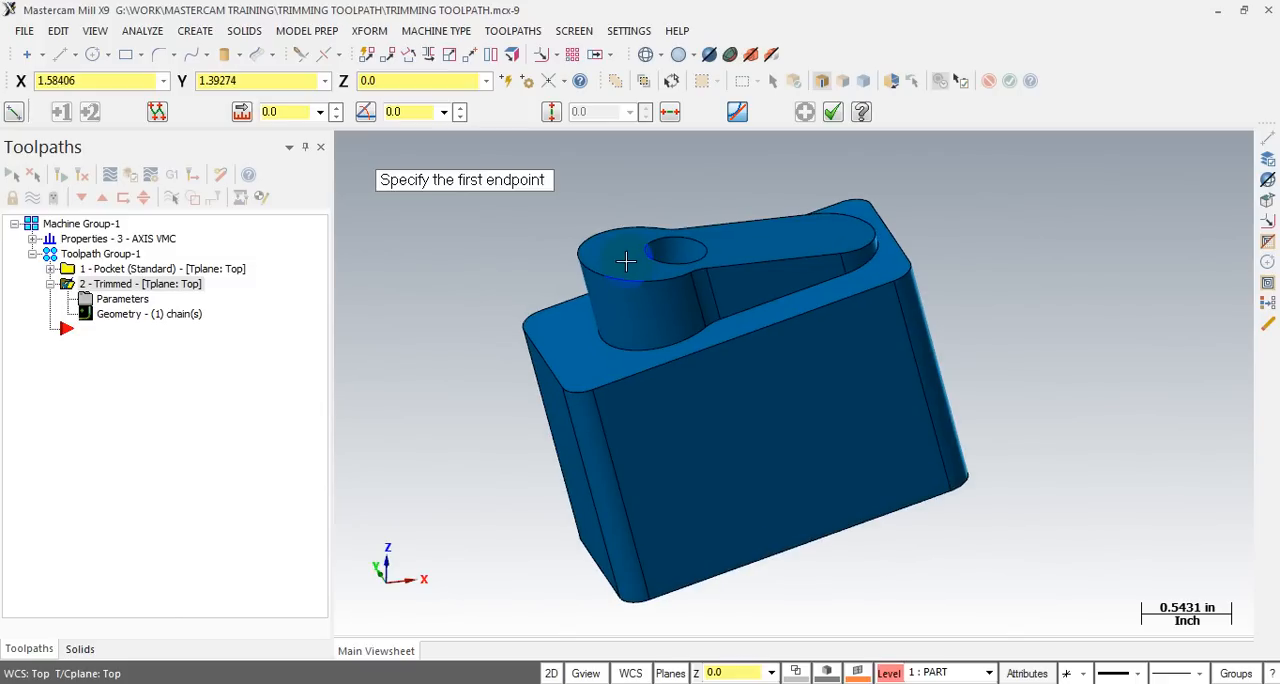
pyautogui.scroll(-1, 626, 261)
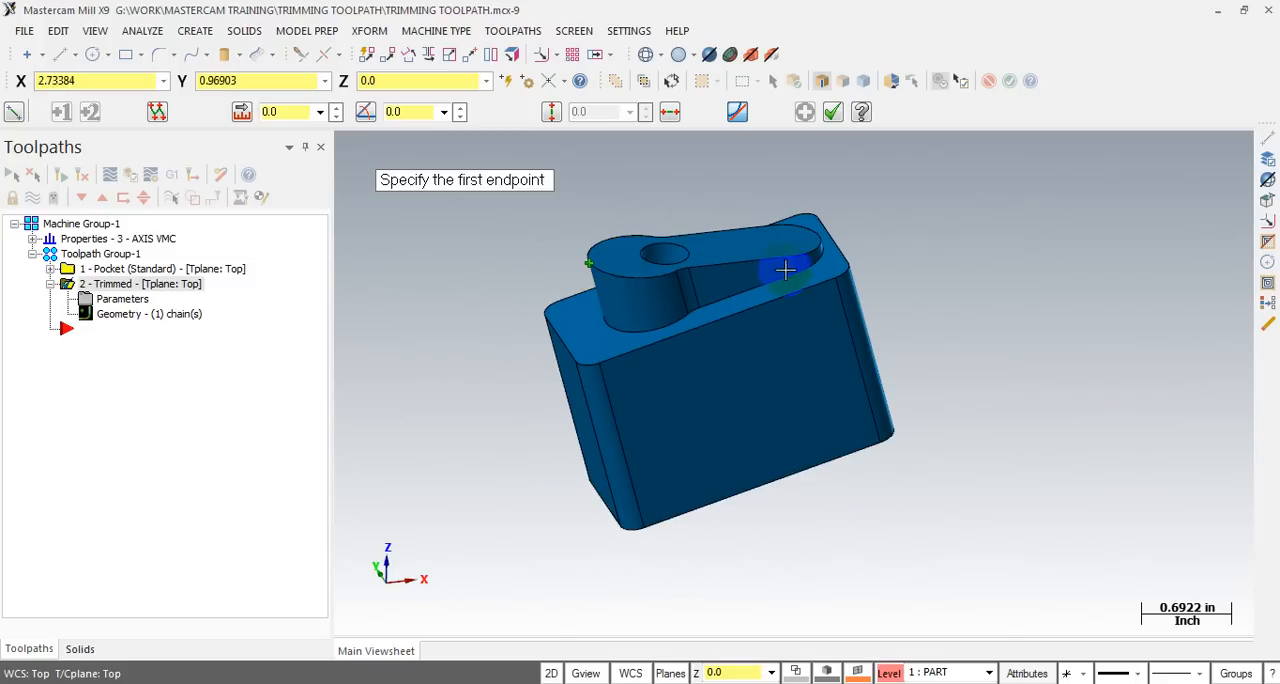
pyautogui.moveTo(785, 270); pyautogui.dragTo(823, 314, button='middle')
pyautogui.scroll(1, 823, 314)
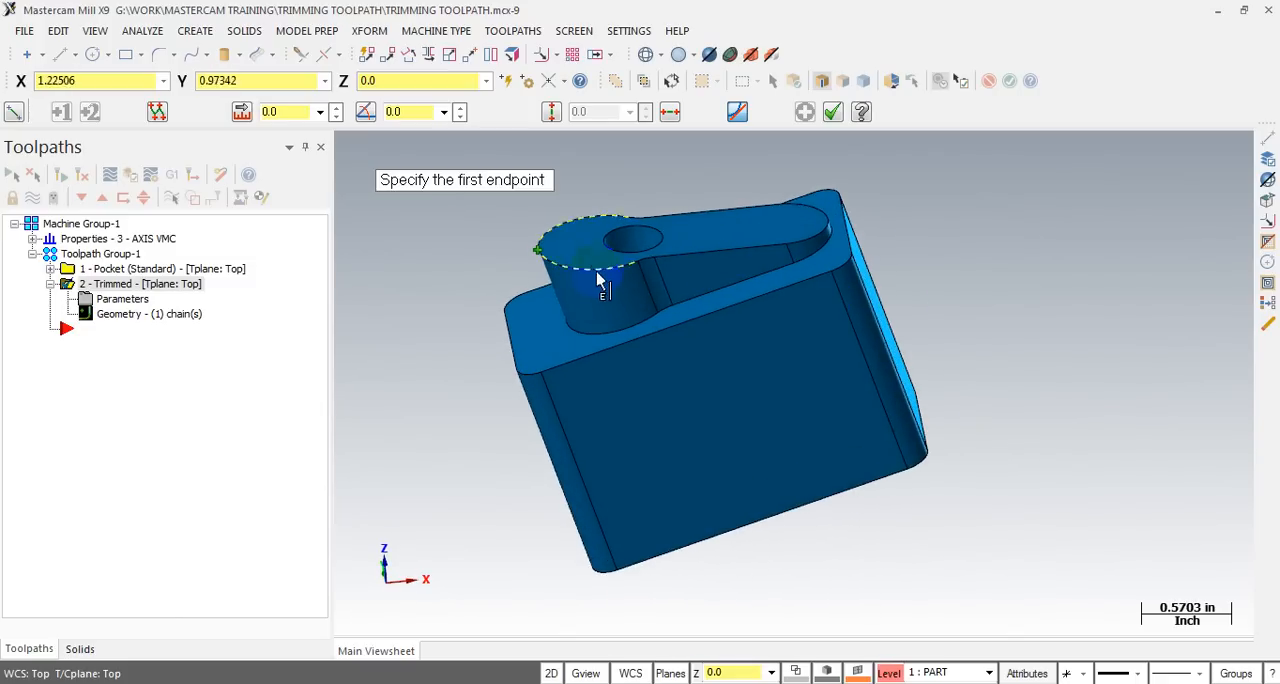
pyautogui.click(541, 253)
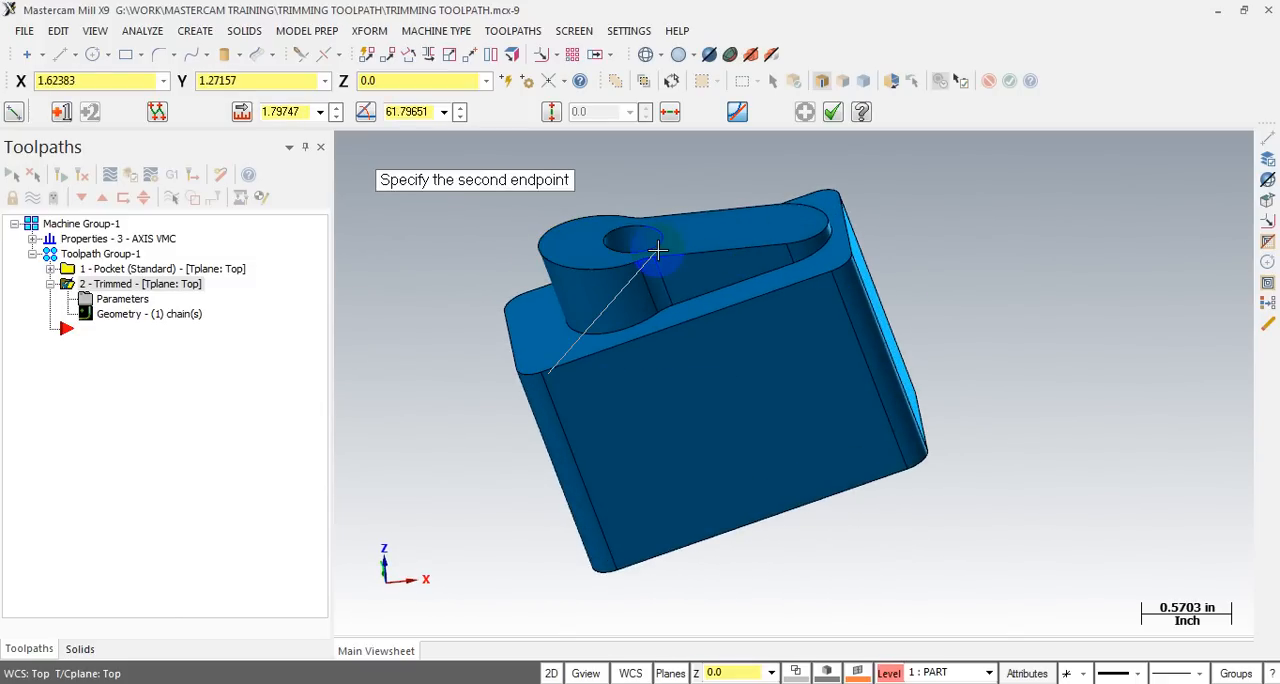
pyautogui.scroll(1, 657, 250)
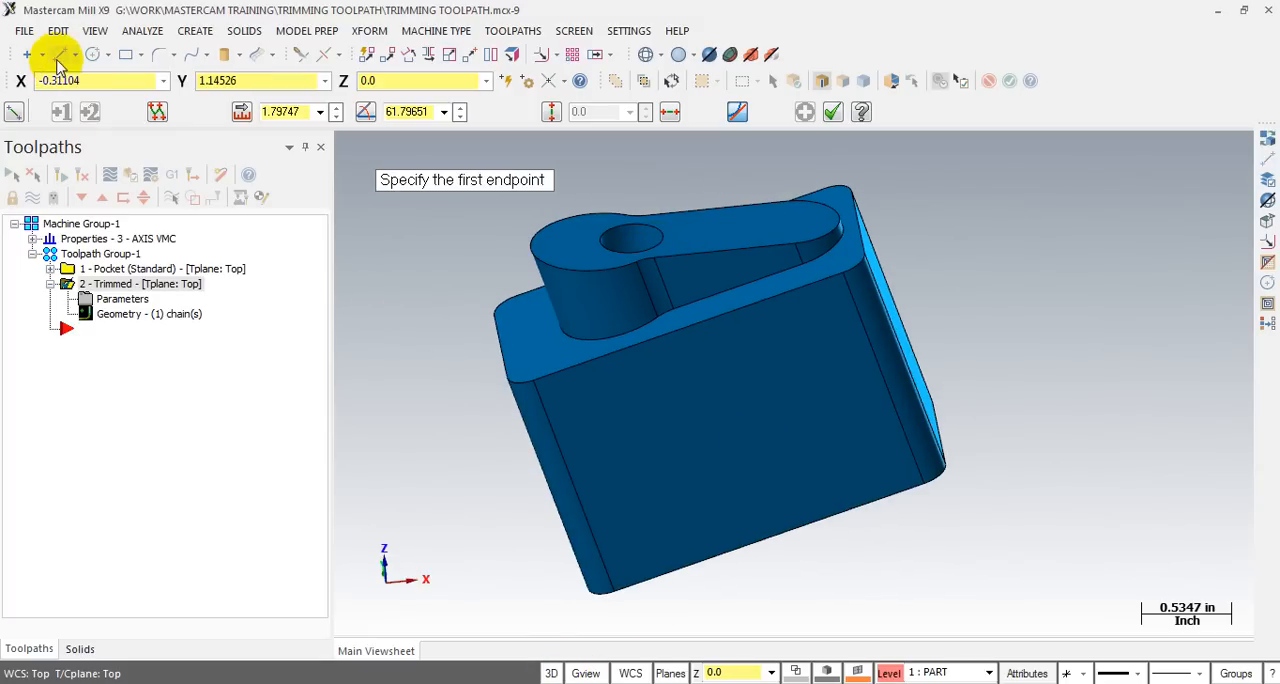
# - Draw a line about 1.84 in long in 3D mode across the boss's top face, from its round end to its narrow end
pyautogui.click(538, 255)
pyautogui.moveTo(538, 255); pyautogui.dragTo(963, 318, button='middle')
pyautogui.click(828, 222)
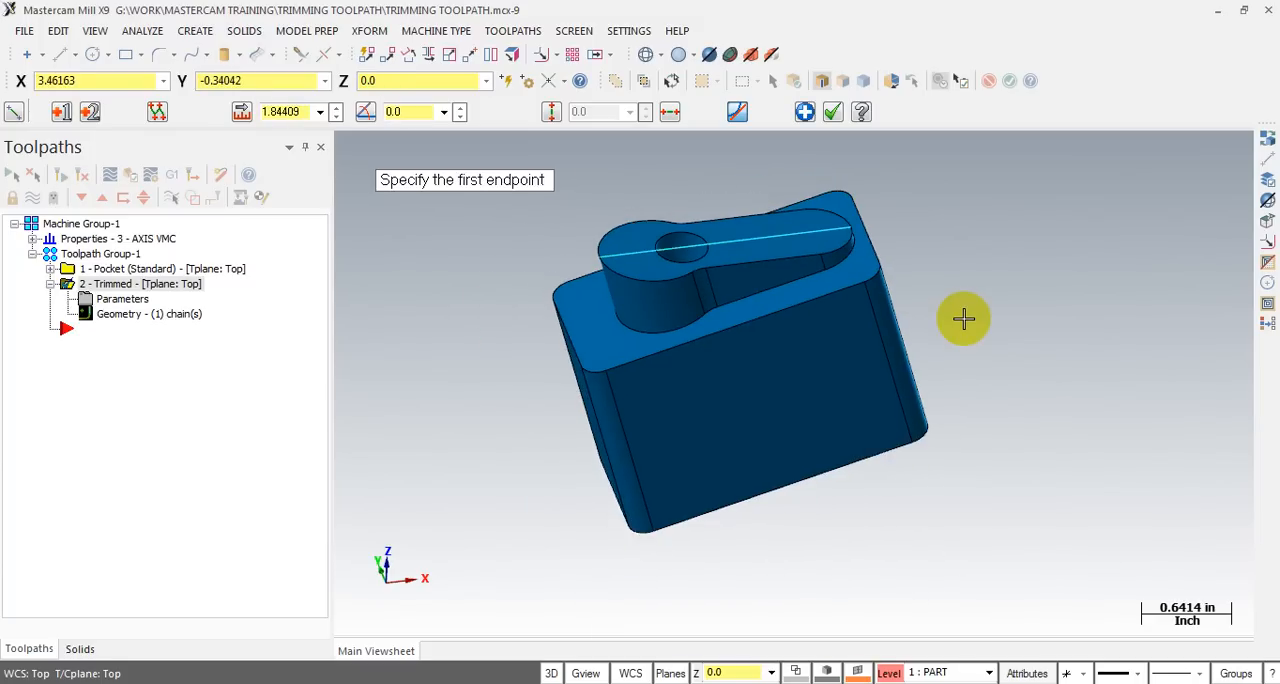
pyautogui.press('Escape')
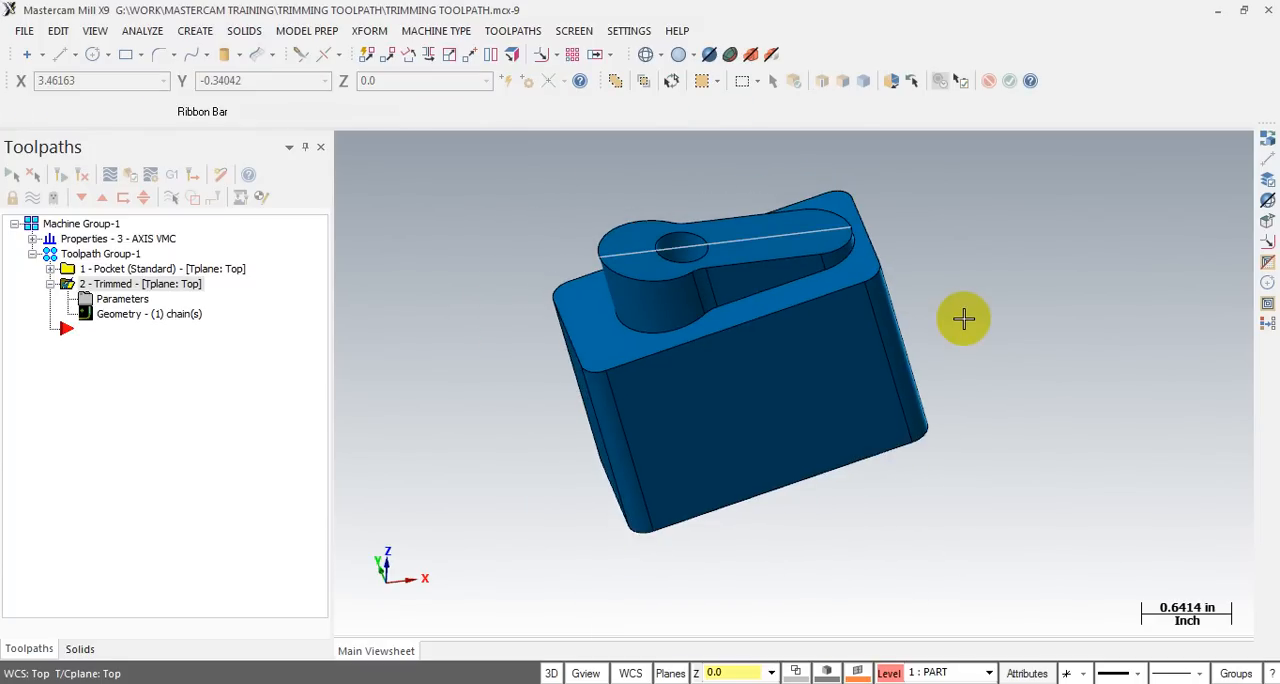
# - Create a Contour toolpath using the line across the boss's top face as its chain
pyautogui.click(505, 32)
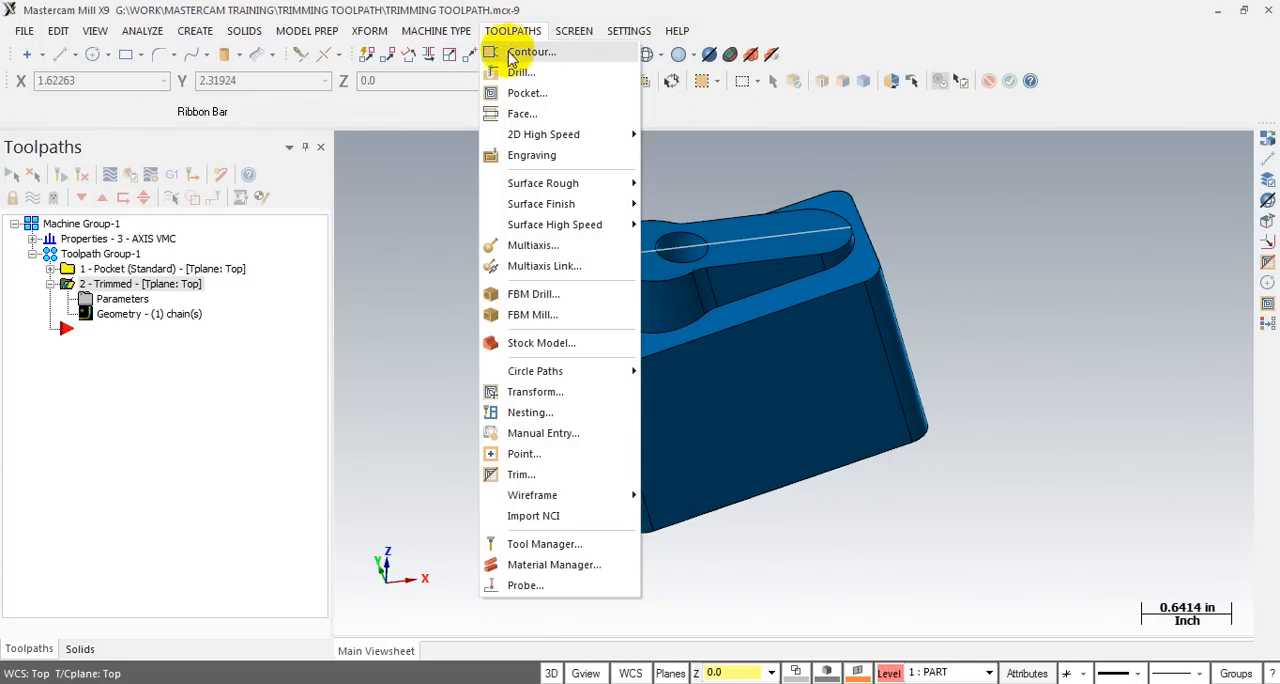
pyautogui.click(512, 56)
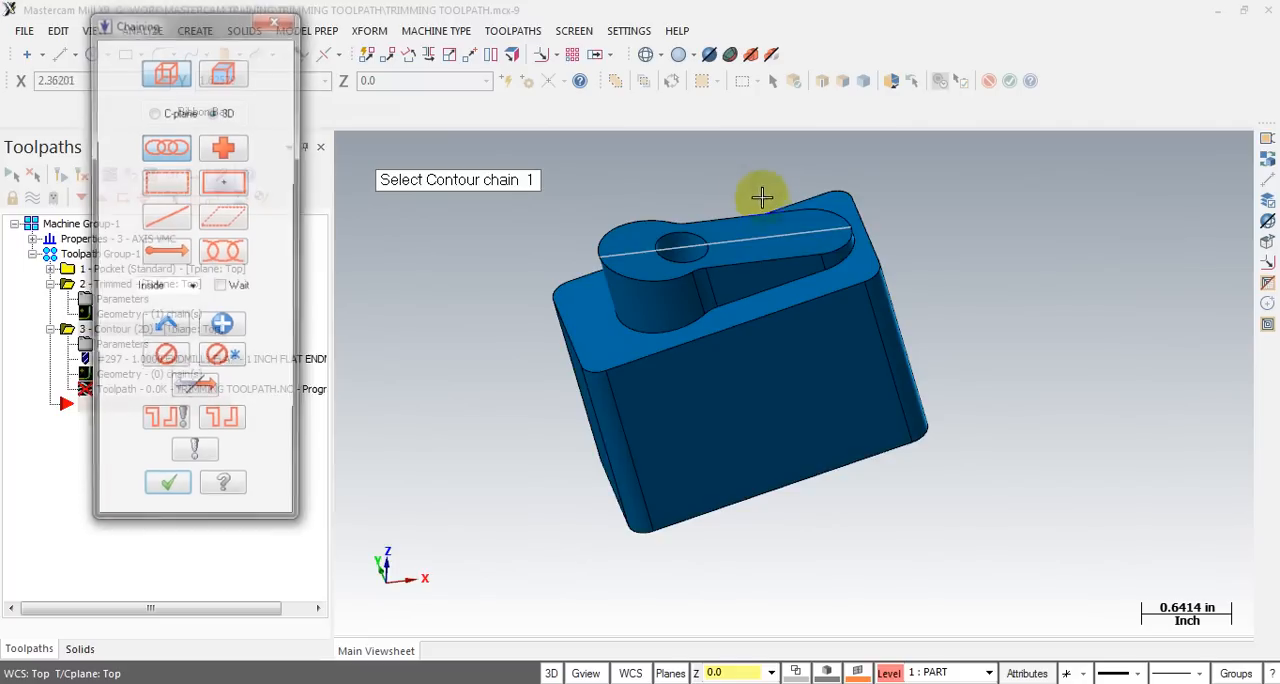
pyautogui.click(823, 236)
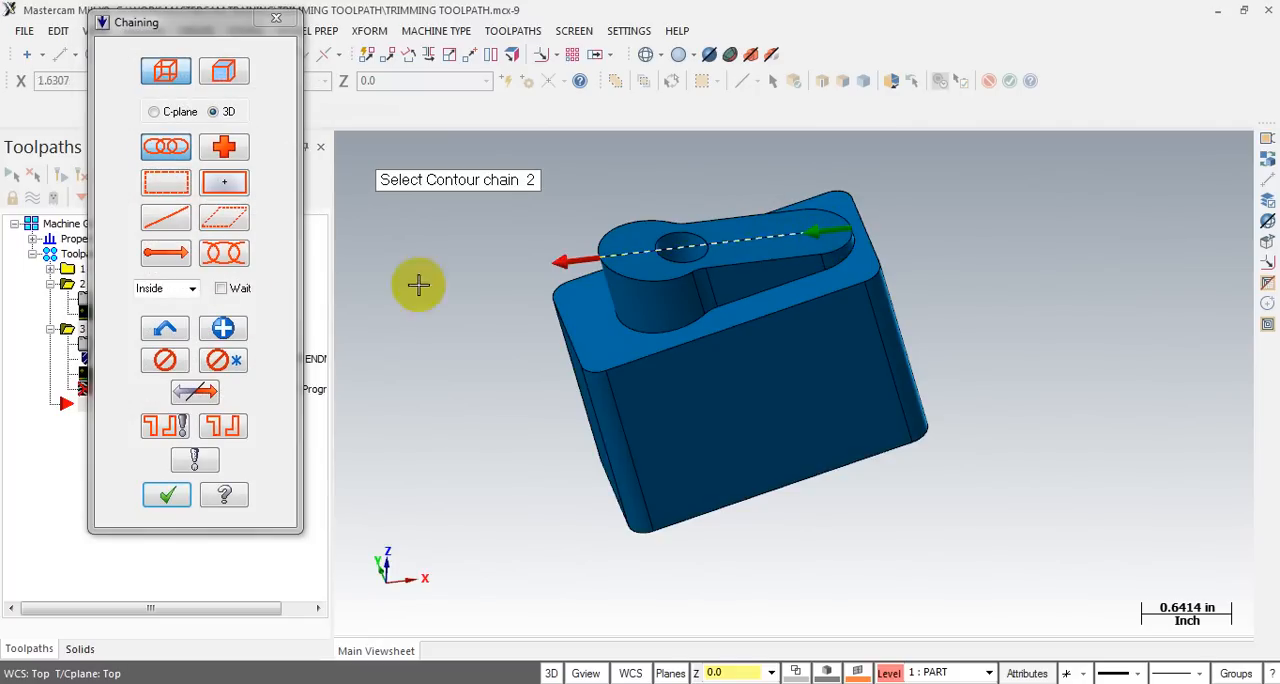
pyautogui.click(166, 494)
# - Use the 1 INCH FLAT ENDMILL for the contour and set its compensation type to Off
pyautogui.click(108, 124)
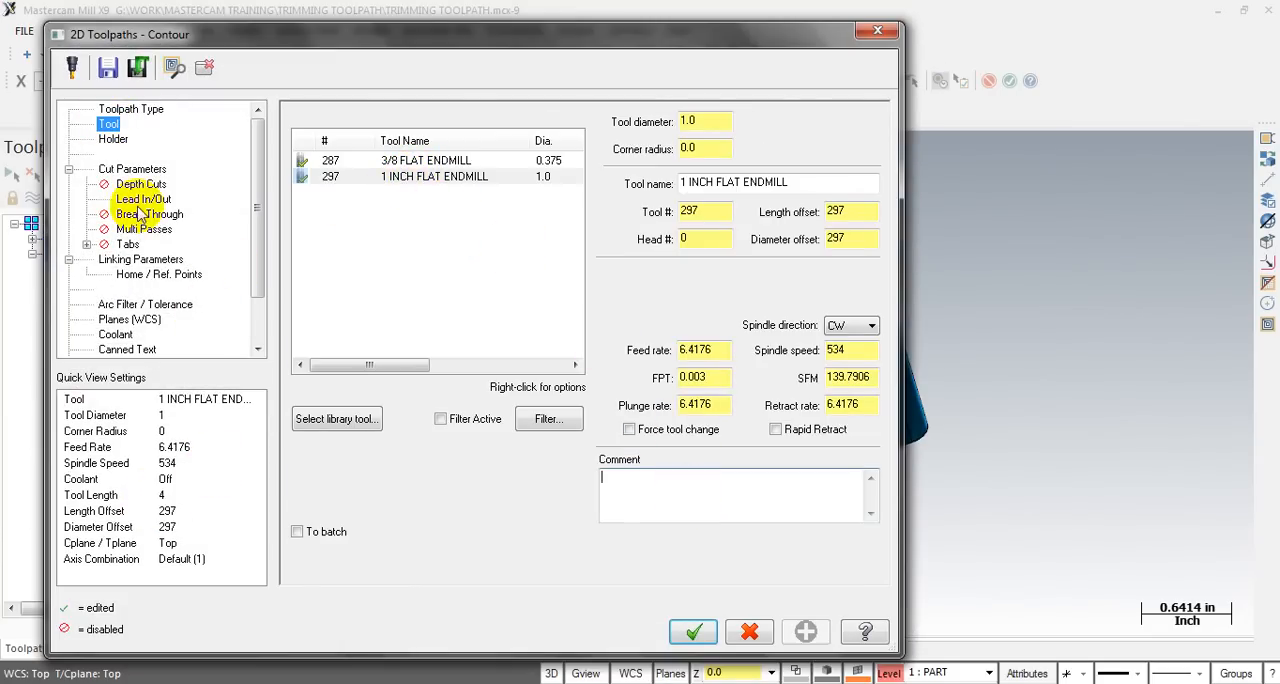
pyautogui.click(130, 170)
pyautogui.click(503, 145)
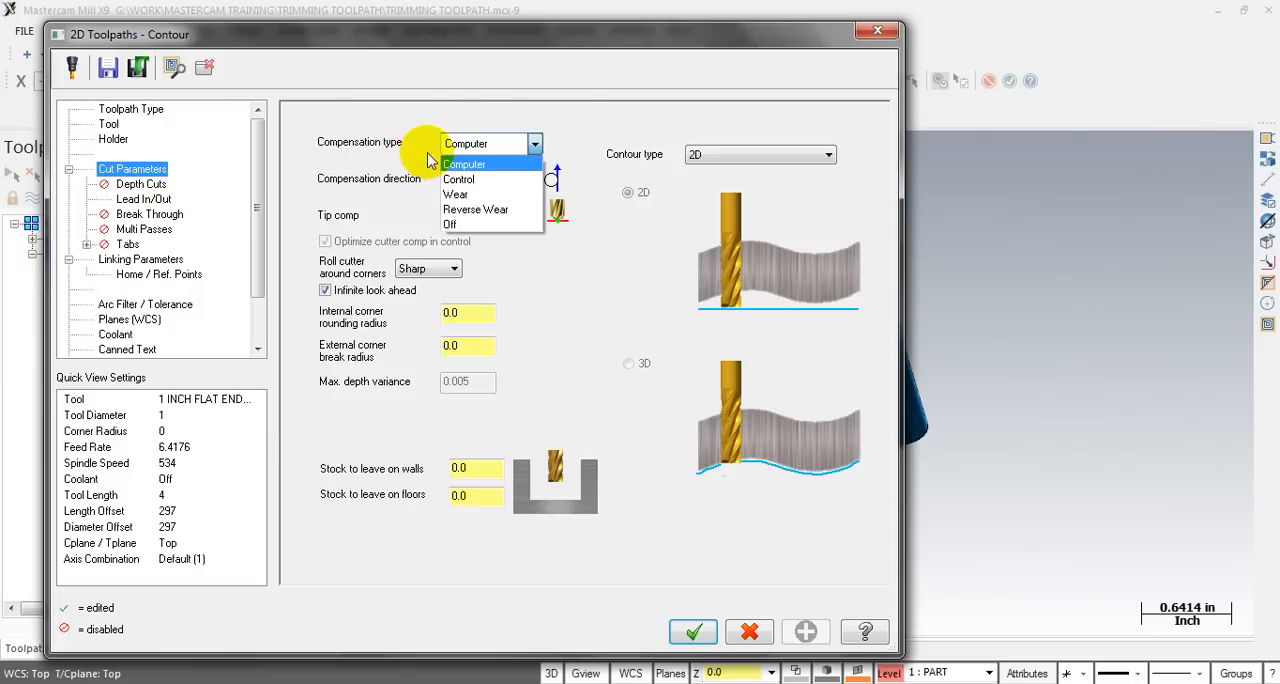
pyautogui.click(472, 224)
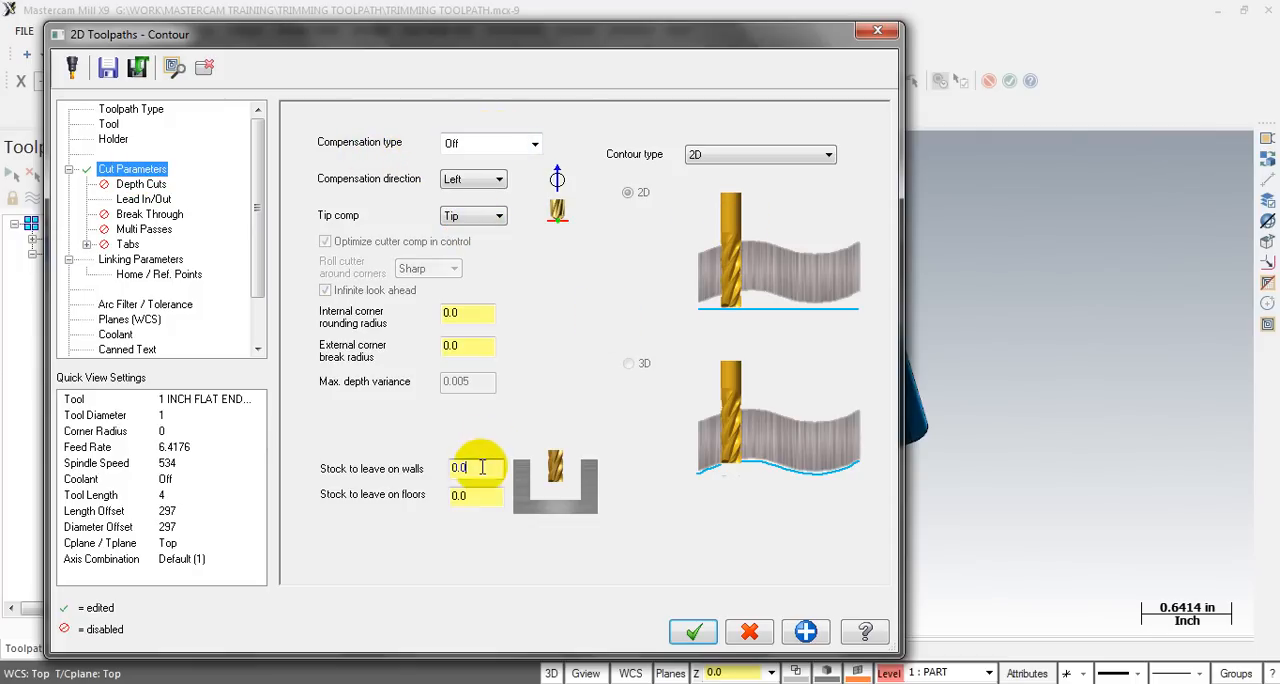
# - Set the contour's lead in/out to a line length of 0.6 and an arc radius of 0.0 for both entry and exit
pyautogui.click(140, 184)
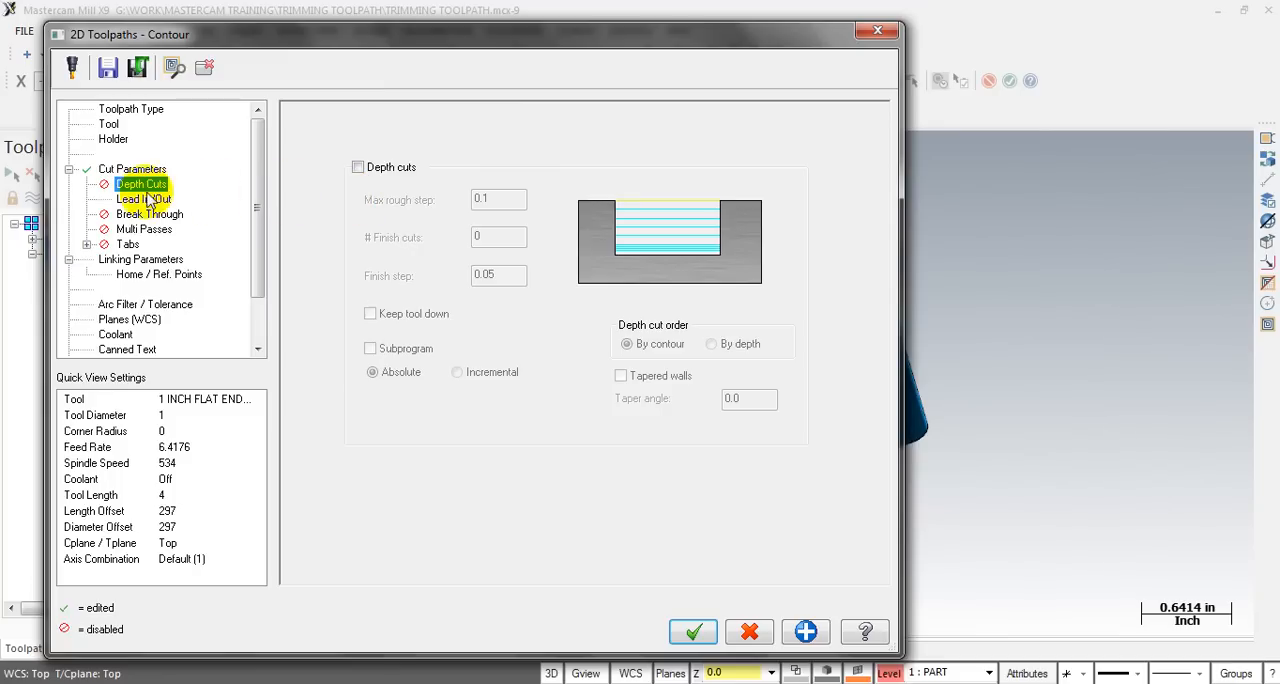
pyautogui.click(148, 200)
pyautogui.click(478, 203)
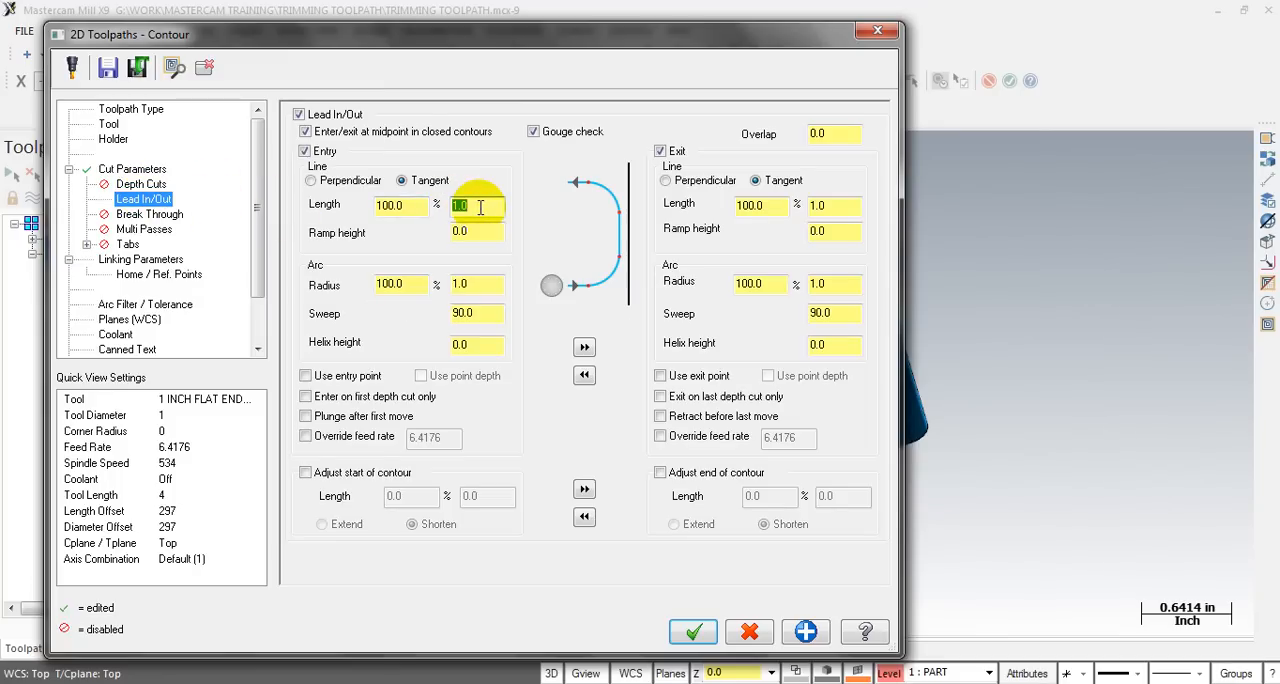
pyautogui.click(497, 281)
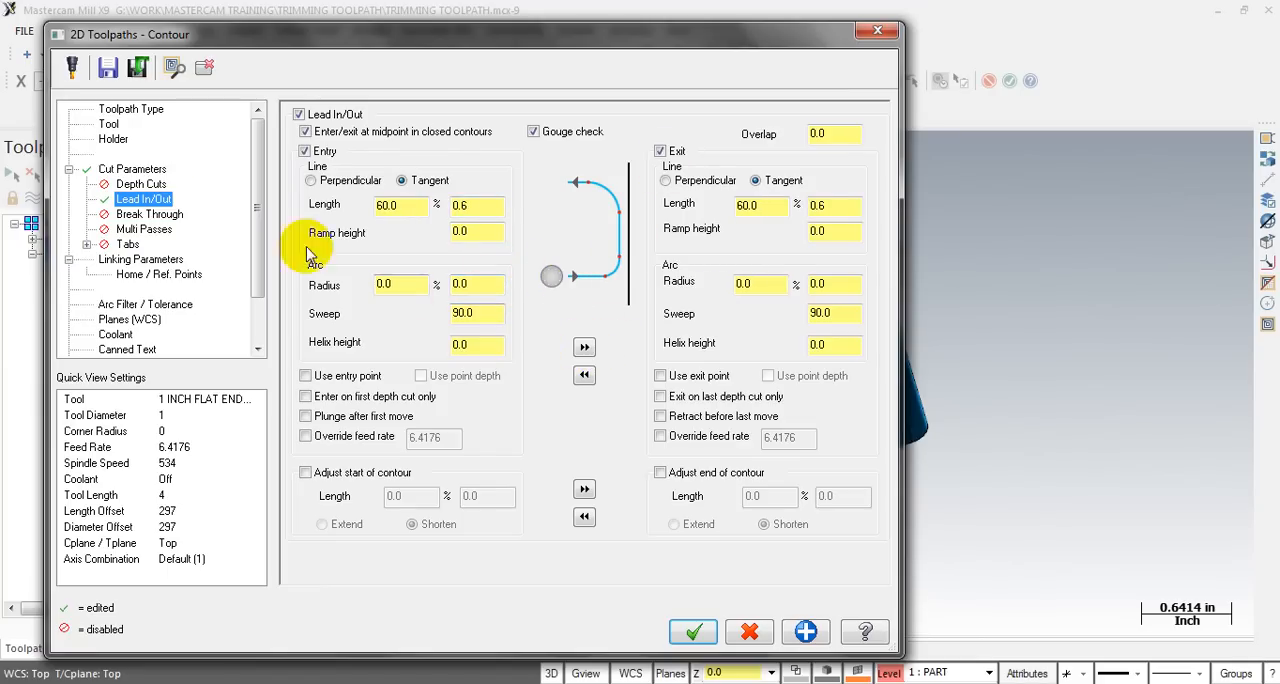
# - Set the feed plane to 0.2 incremental, top of stock to 0.890039 absolute and depth to 0.0 incremental, and generate the contour toolpath
pyautogui.click(140, 259)
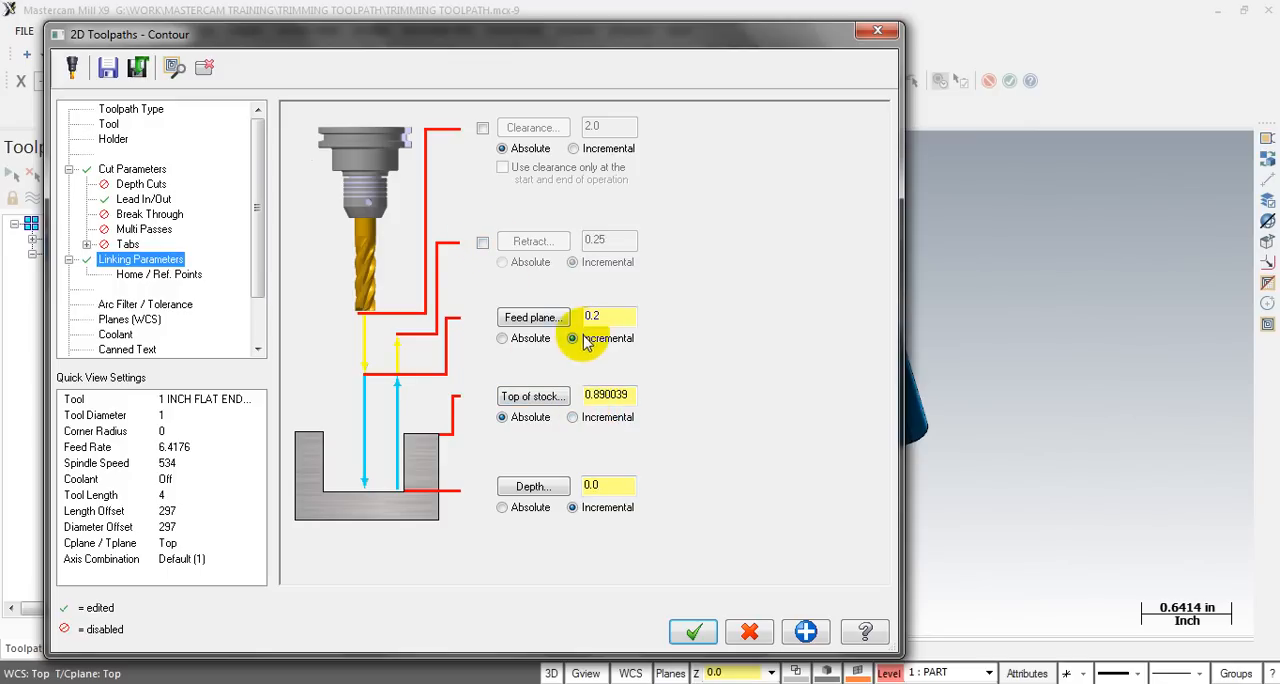
pyautogui.click(690, 631)
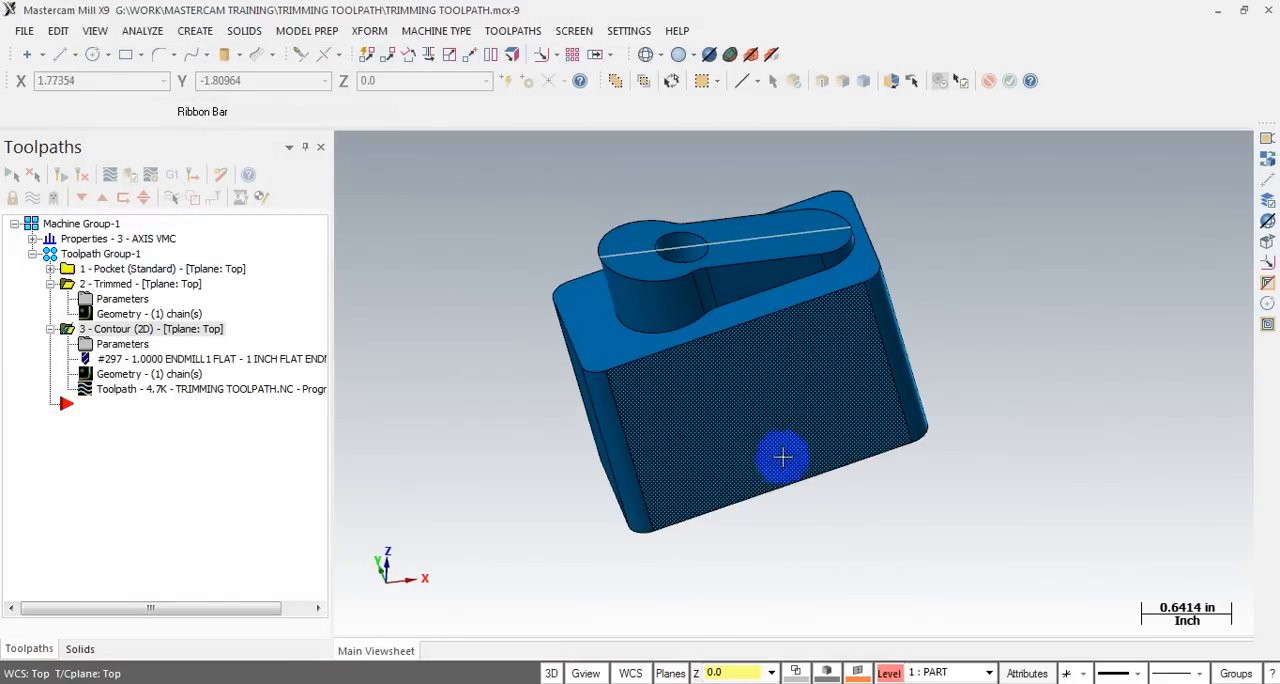
# - Backplot the contour operation and scrub through the tool's pass across the top of the boss
pyautogui.scroll(-3, 727, 475)
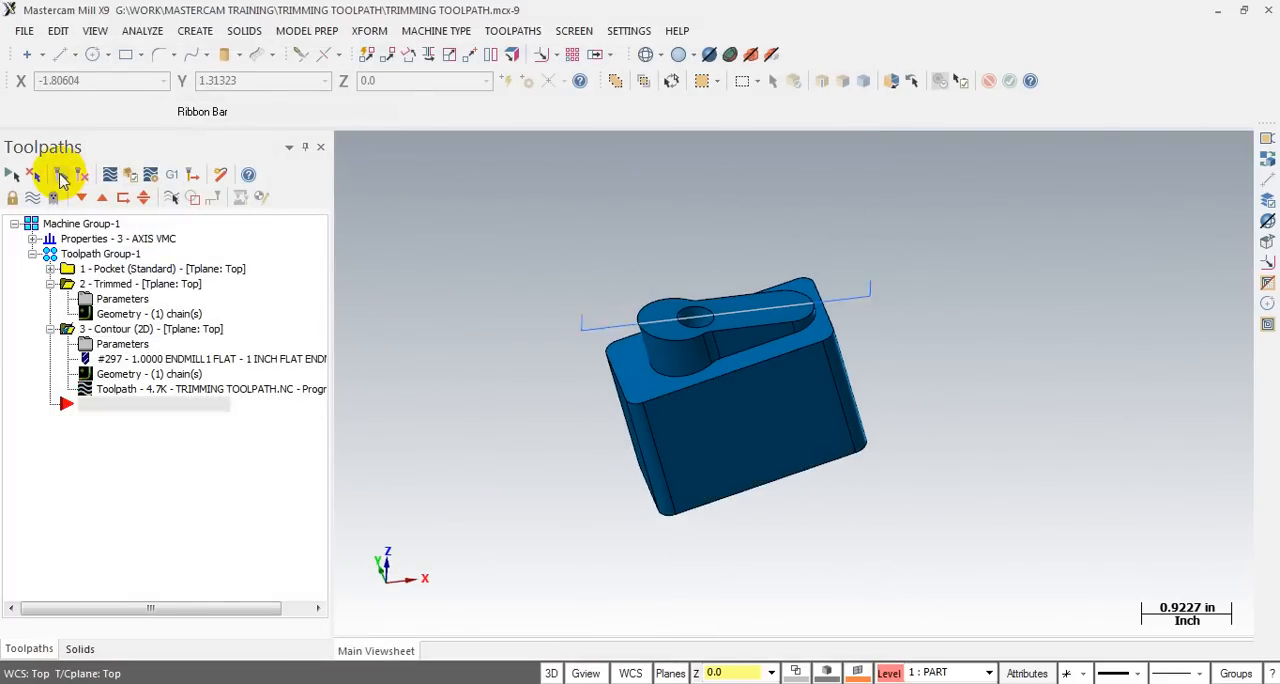
pyautogui.moveTo(646, 383); pyautogui.dragTo(634, 349, button='middle')
pyautogui.hotkey('alt', 'b')
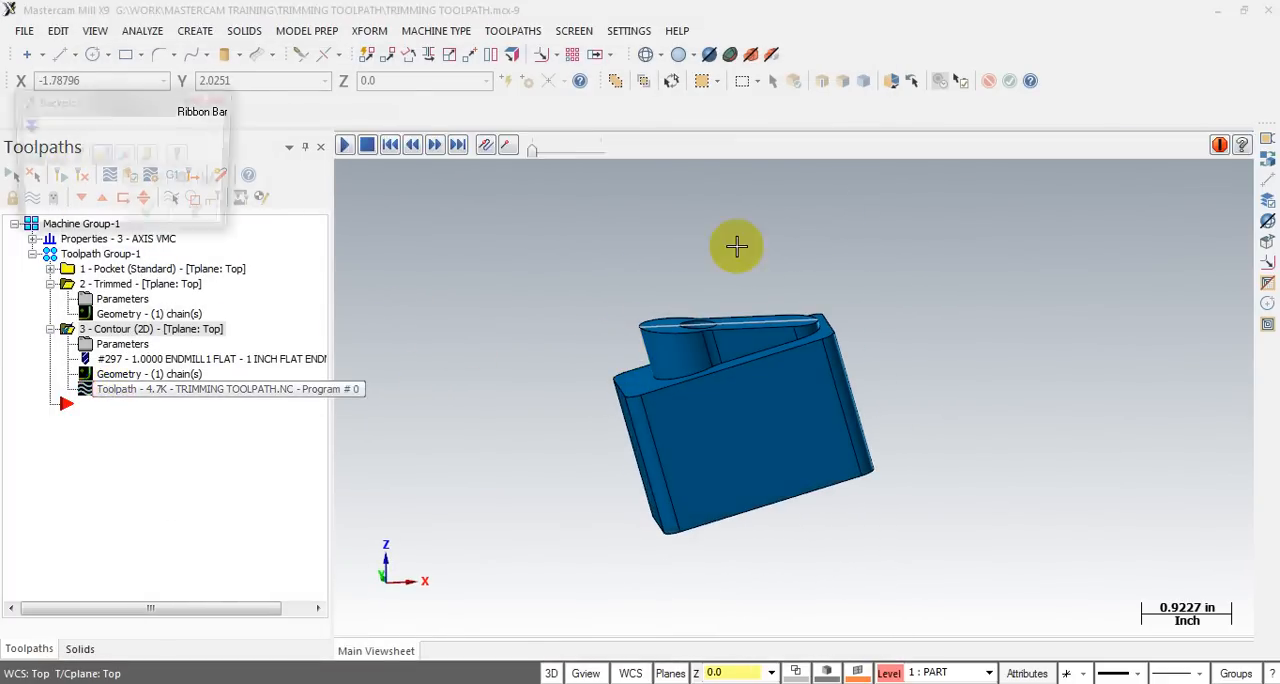
pyautogui.moveTo(629, 153); pyautogui.dragTo(986, 172)
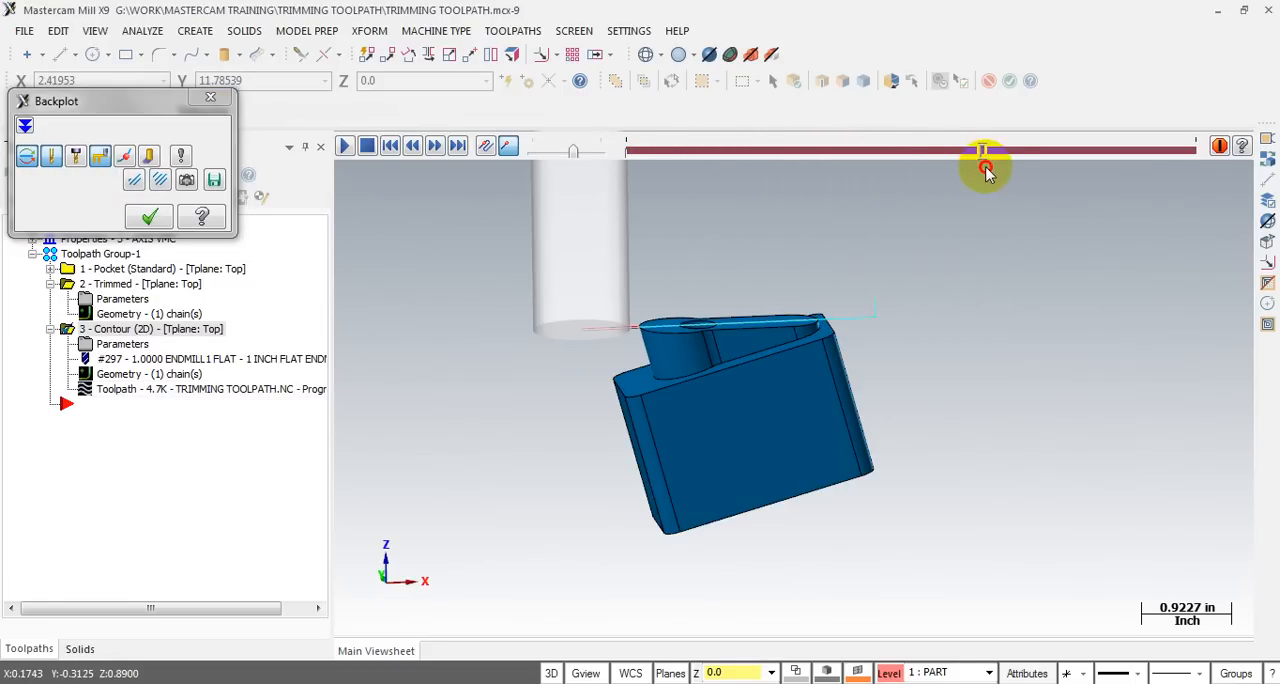
pyautogui.press('Escape')
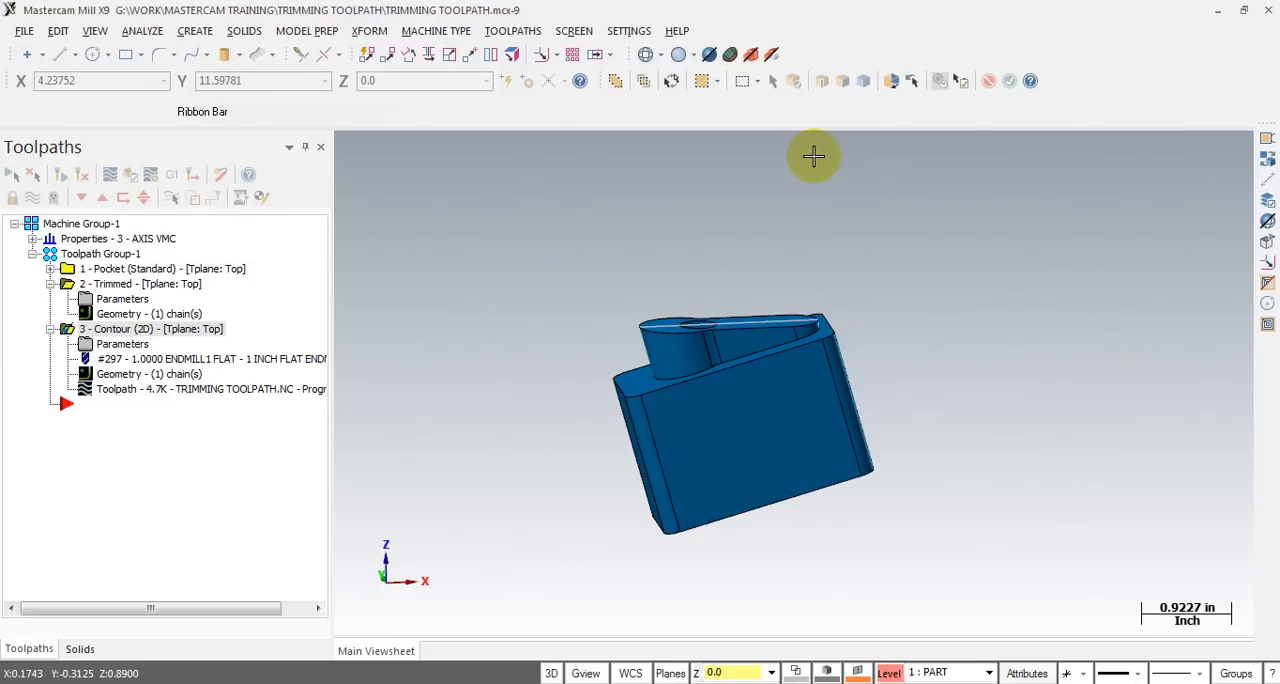
# - Make the STOCK level visible together with the PART level
pyautogui.hotkey('alt', 'z')
pyautogui.click(121, 92)
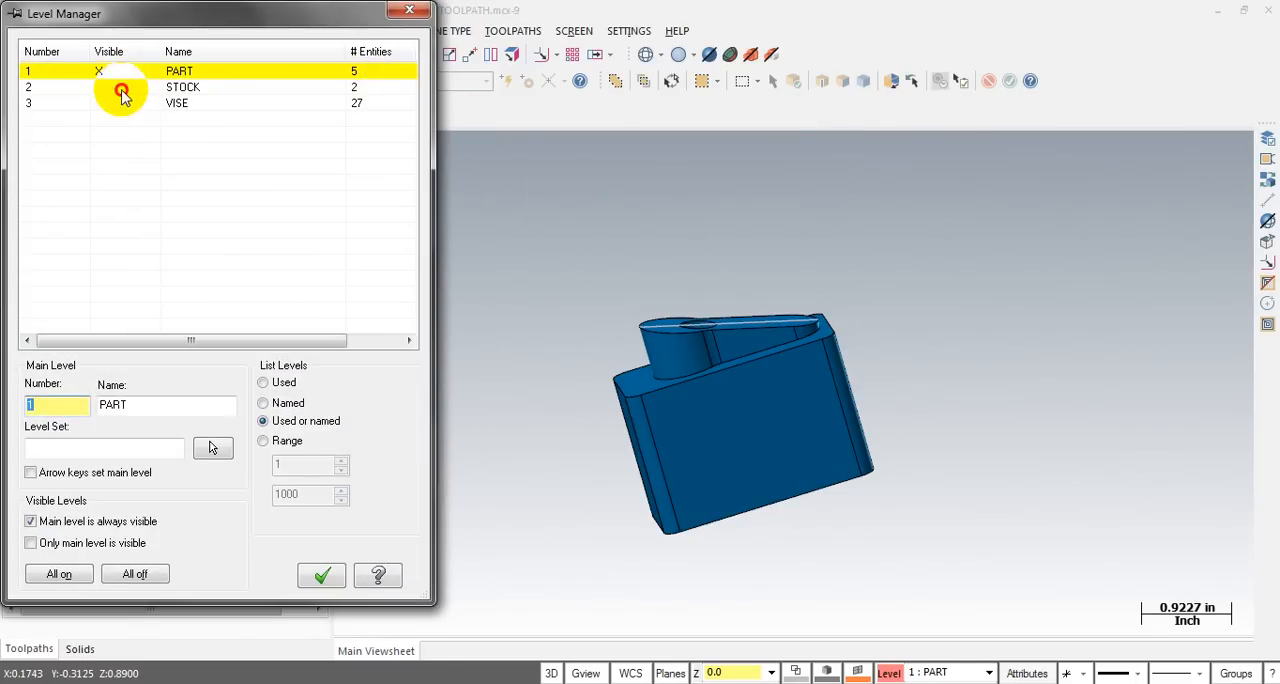
pyautogui.click(321, 575)
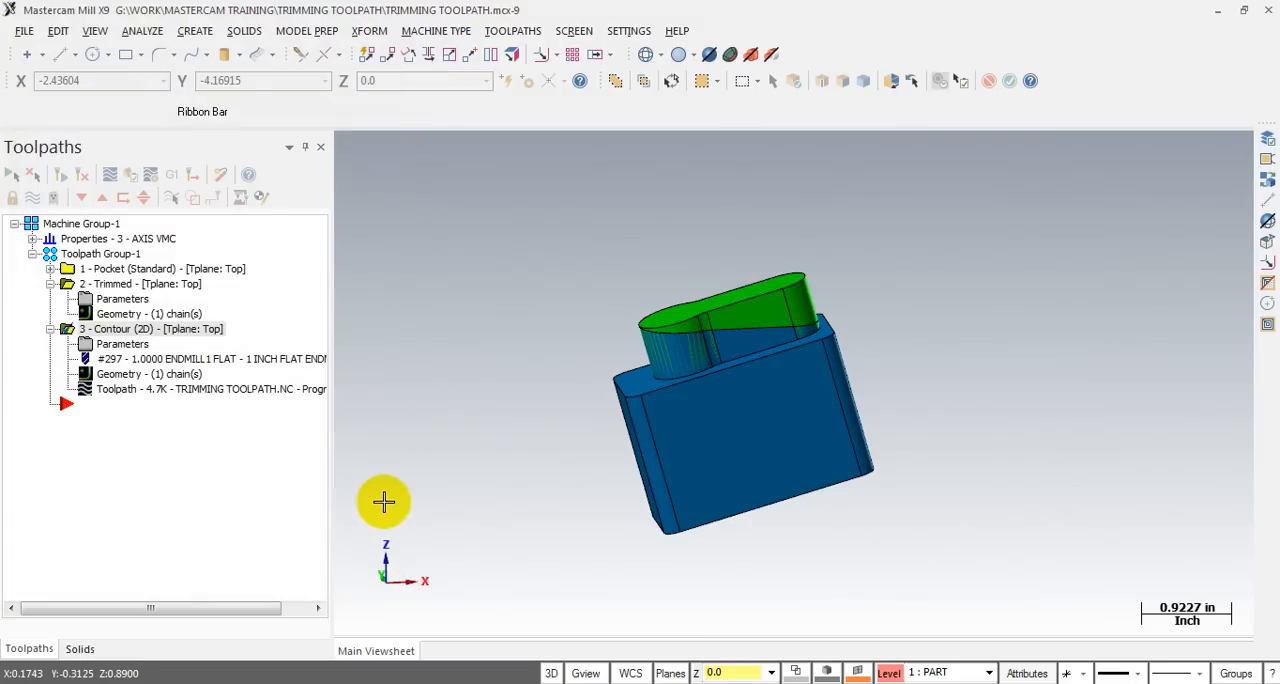
# - Backplot the contour operation against the displayed stock and scrub through its single pass from the front, ending the backplot
pyautogui.click(109, 395)
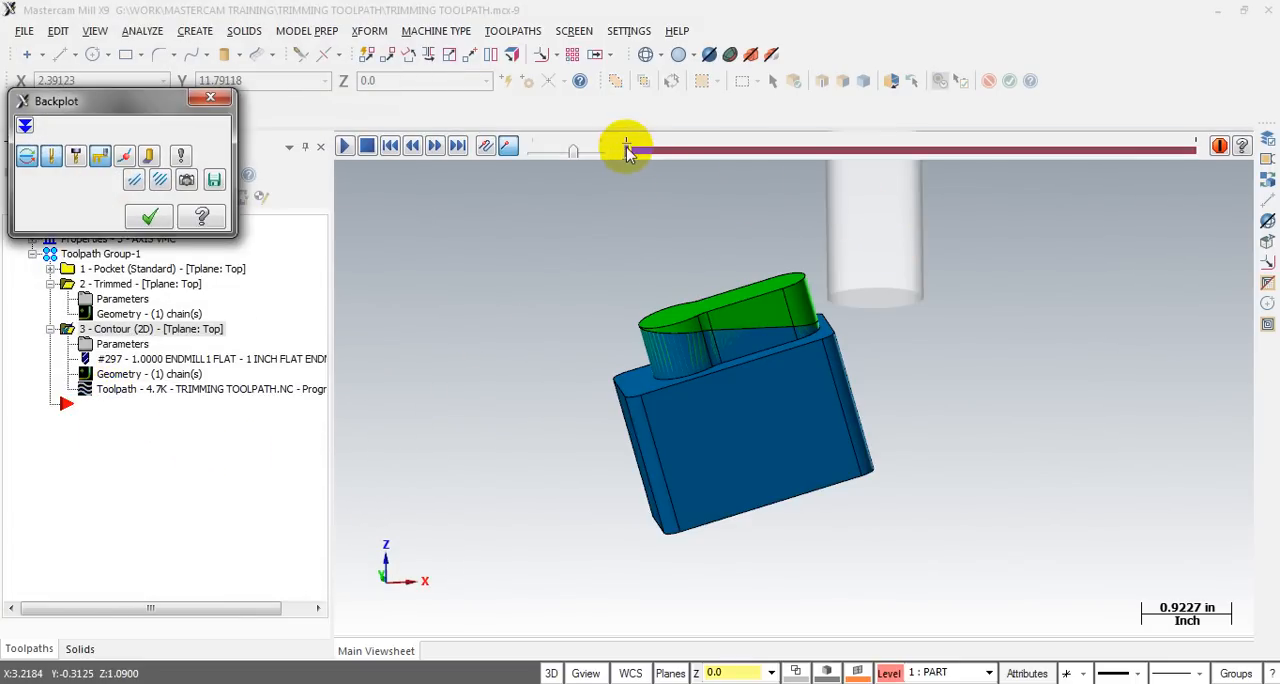
pyautogui.moveTo(626, 150); pyautogui.dragTo(656, 155)
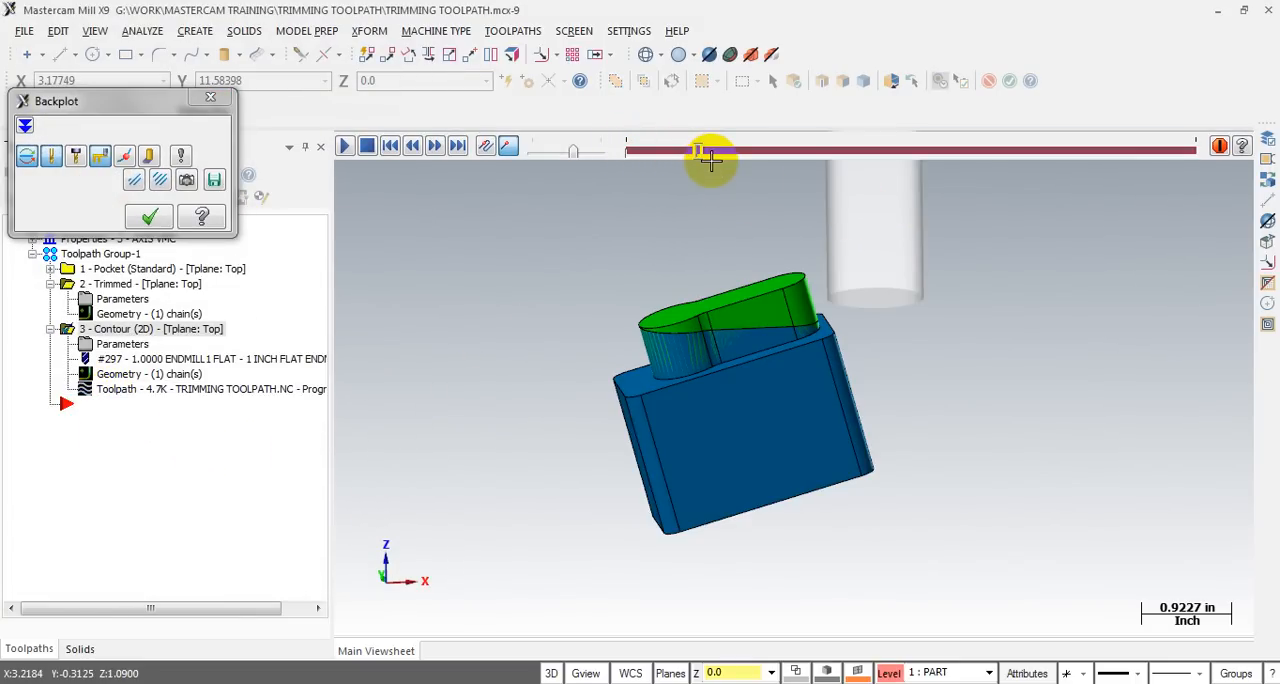
pyautogui.hotkey('alt', '2')
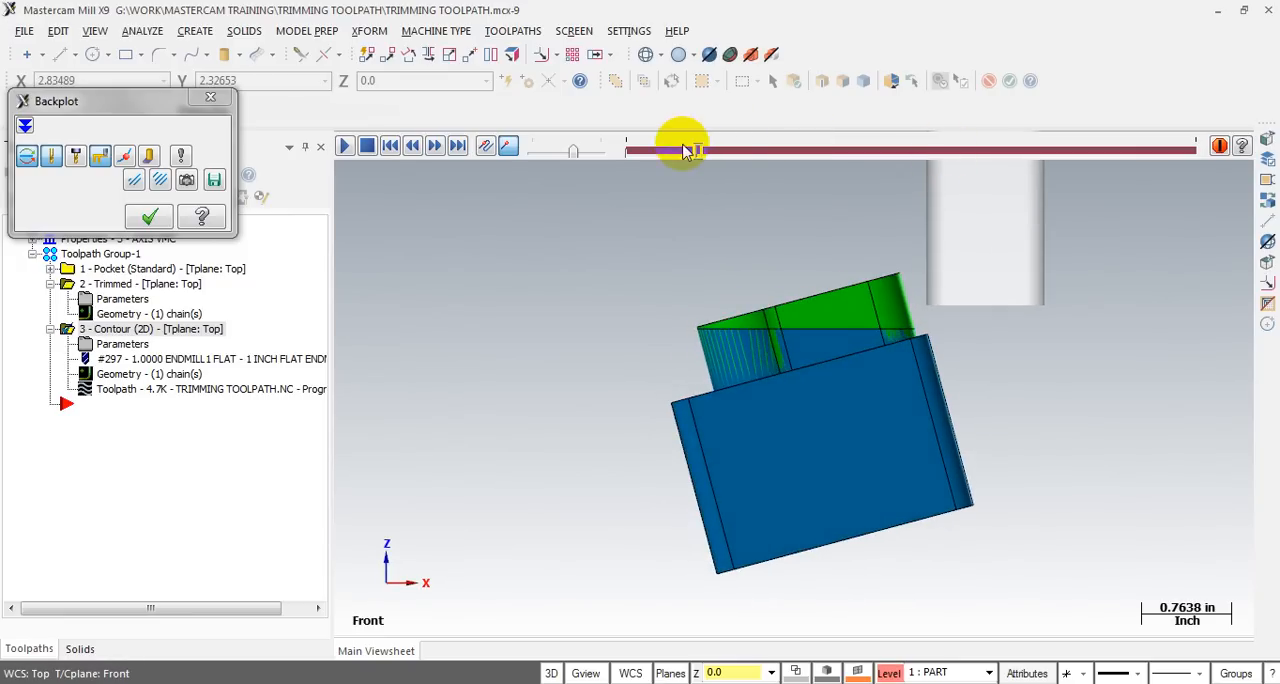
pyautogui.moveTo(700, 152)
pyautogui.mouseDown()
pyautogui.moveTo(945, 155)
pyautogui.moveTo(769, 157)
pyautogui.moveTo(865, 170)
pyautogui.mouseUp()
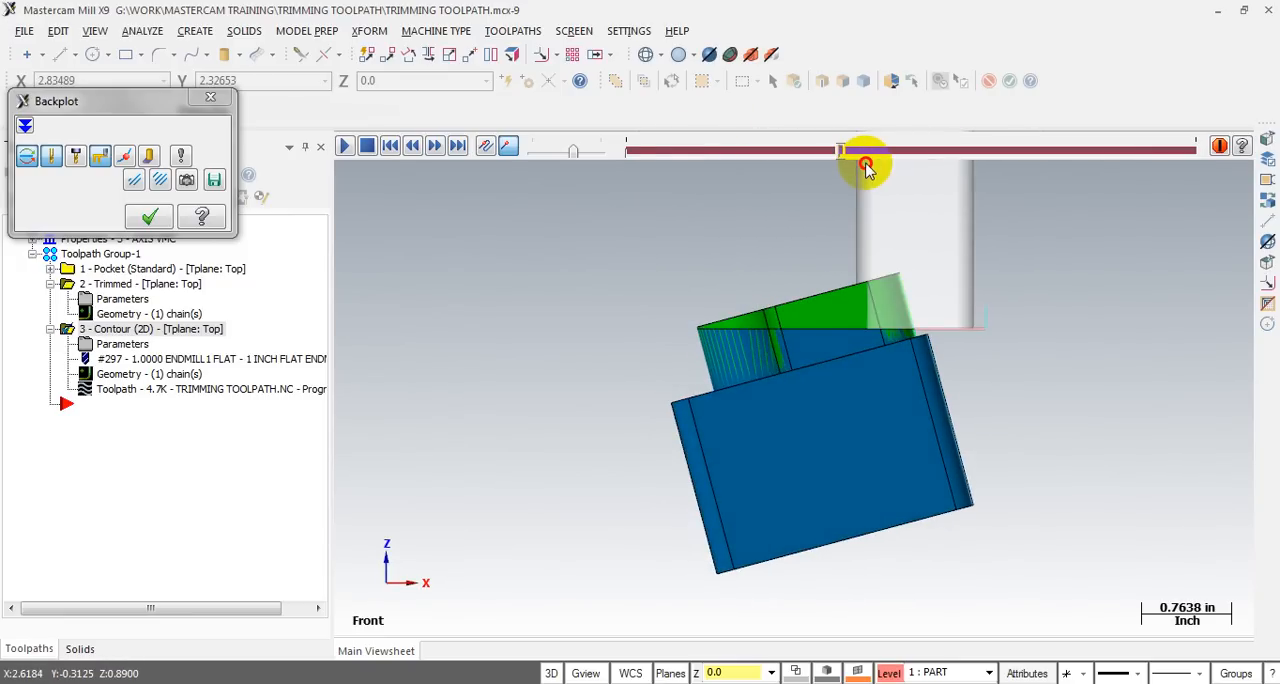
pyautogui.moveTo(860, 234)
pyautogui.mouseDown(button='middle')
pyautogui.moveTo(969, 263)
pyautogui.moveTo(900, 263)
pyautogui.moveTo(854, 243)
pyautogui.moveTo(889, 237)
pyautogui.moveTo(866, 238)
pyautogui.mouseUp(button='middle')
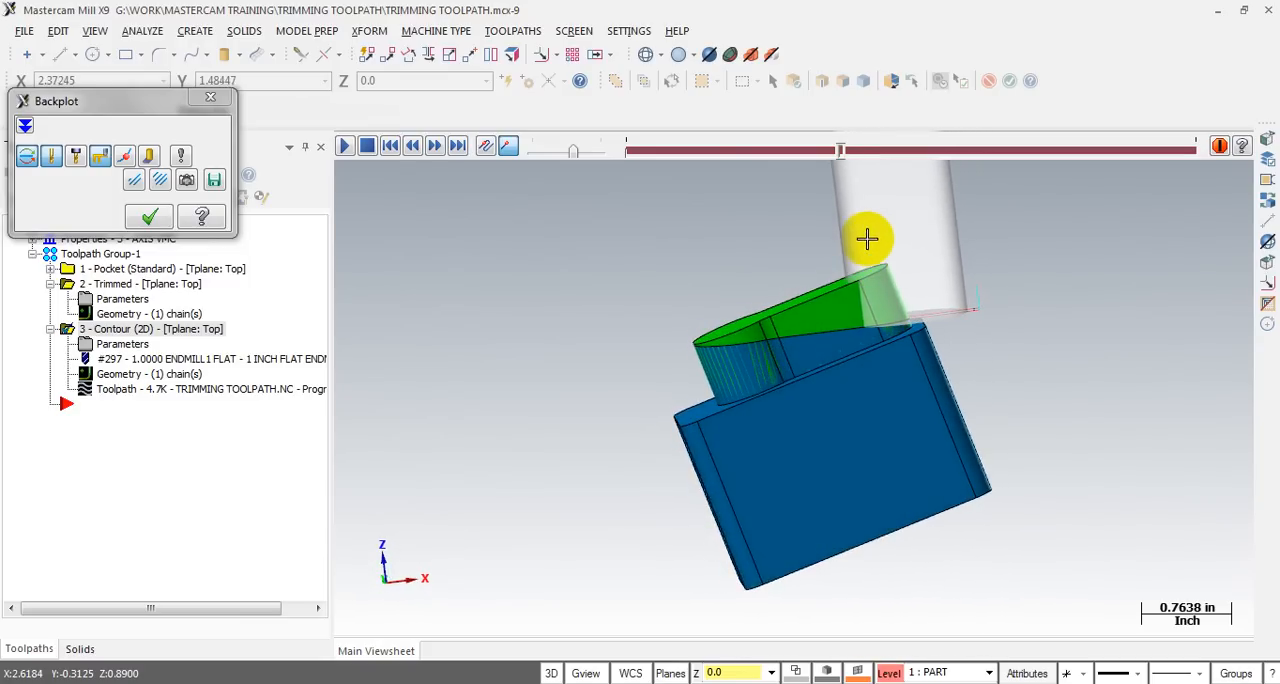
pyautogui.moveTo(846, 152); pyautogui.dragTo(1006, 166)
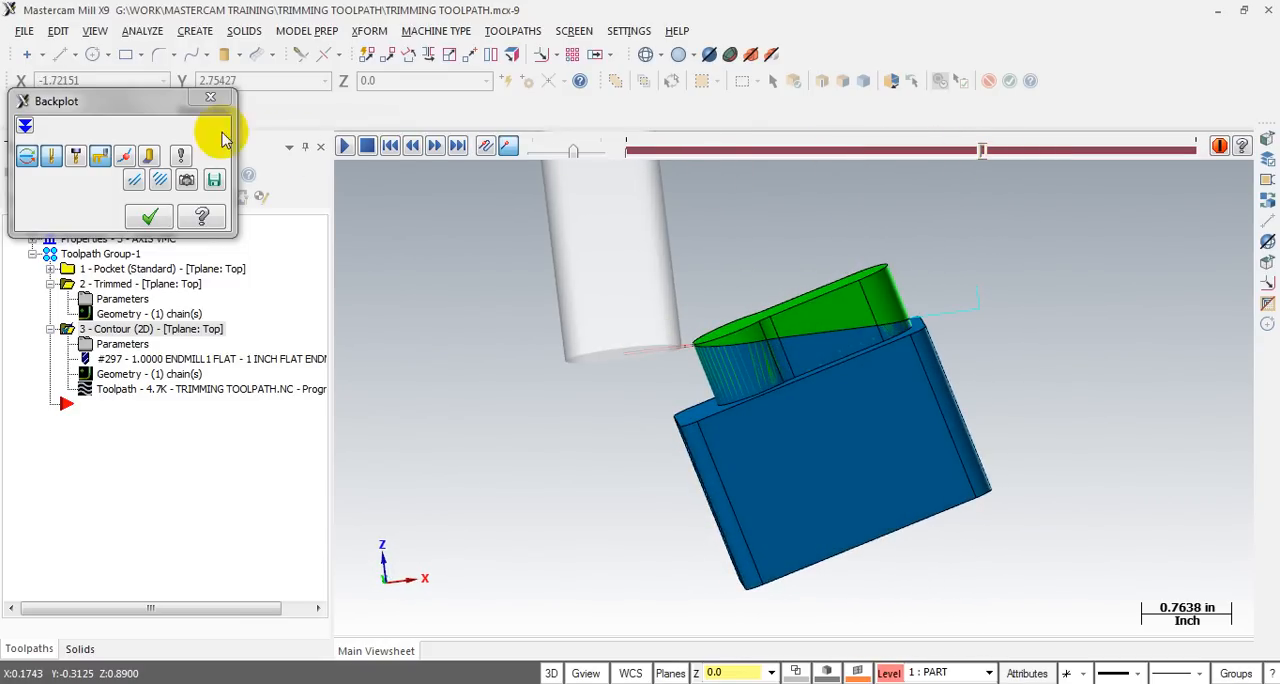
pyautogui.click(214, 100)
# - Change the contour's top of stock to incremental and pick the stock's highest point to set it to 0.475238
pyautogui.click(121, 345)
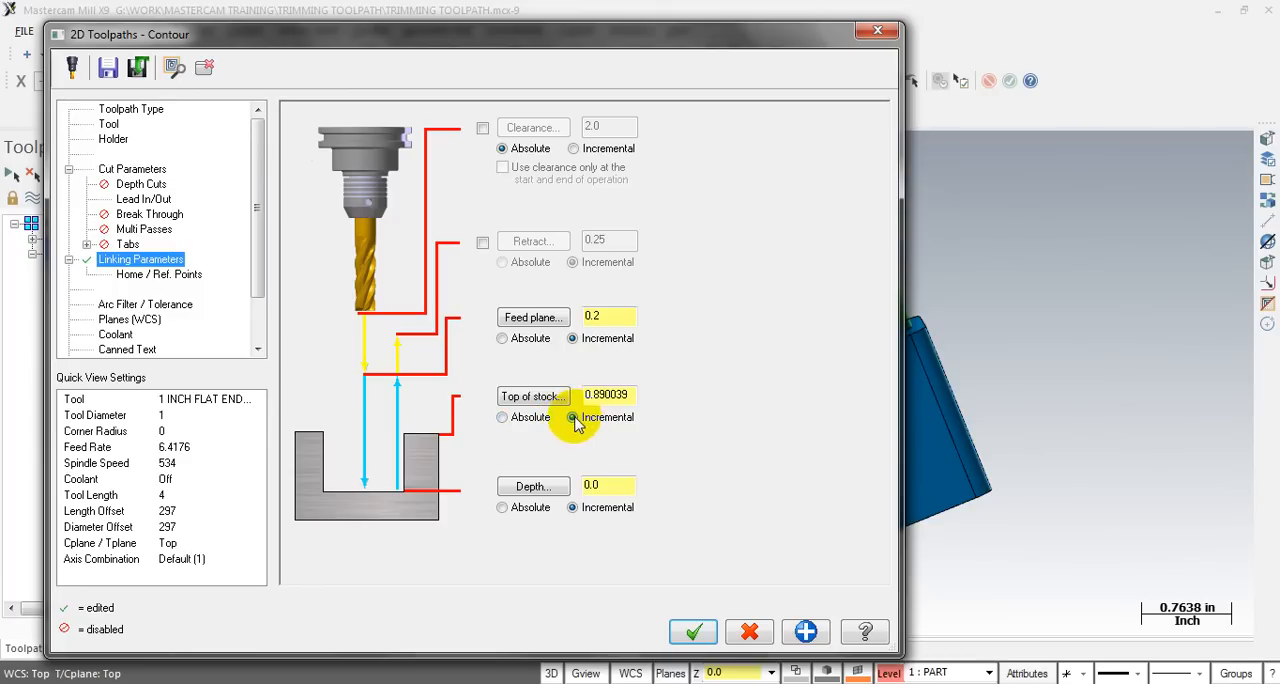
pyautogui.click(532, 399)
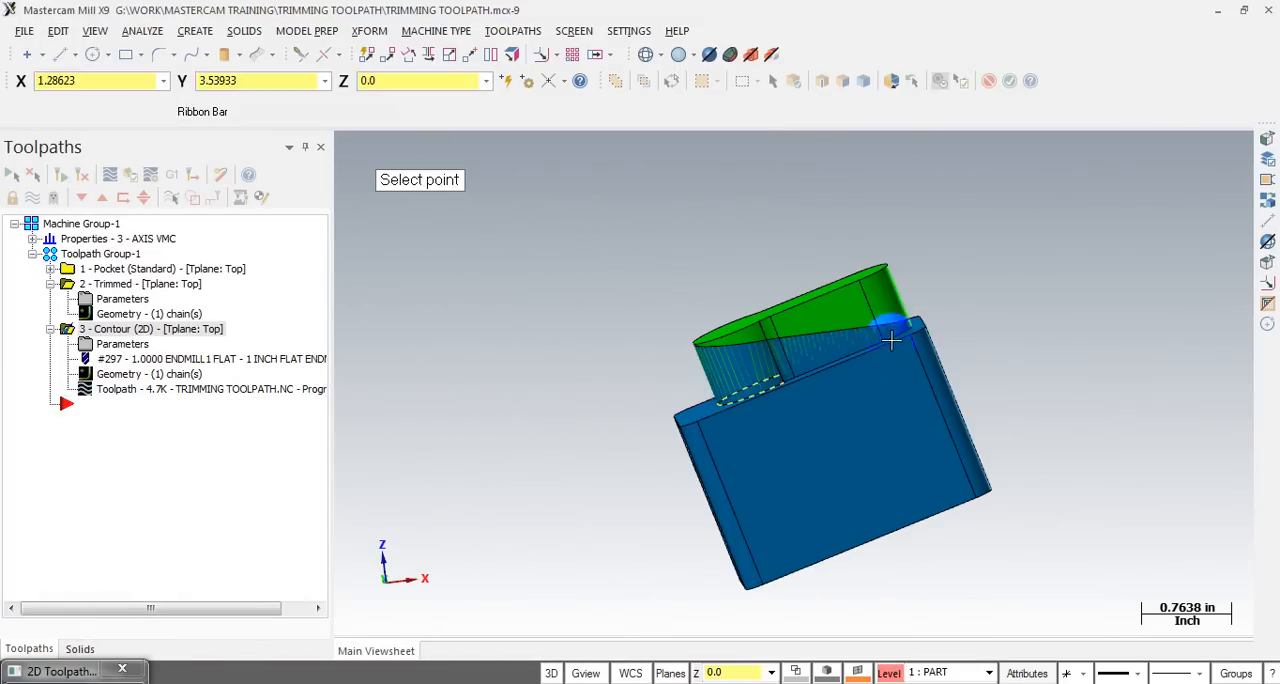
pyautogui.moveTo(914, 274); pyautogui.dragTo(935, 283, button='middle')
pyautogui.scroll(4, 908, 266)
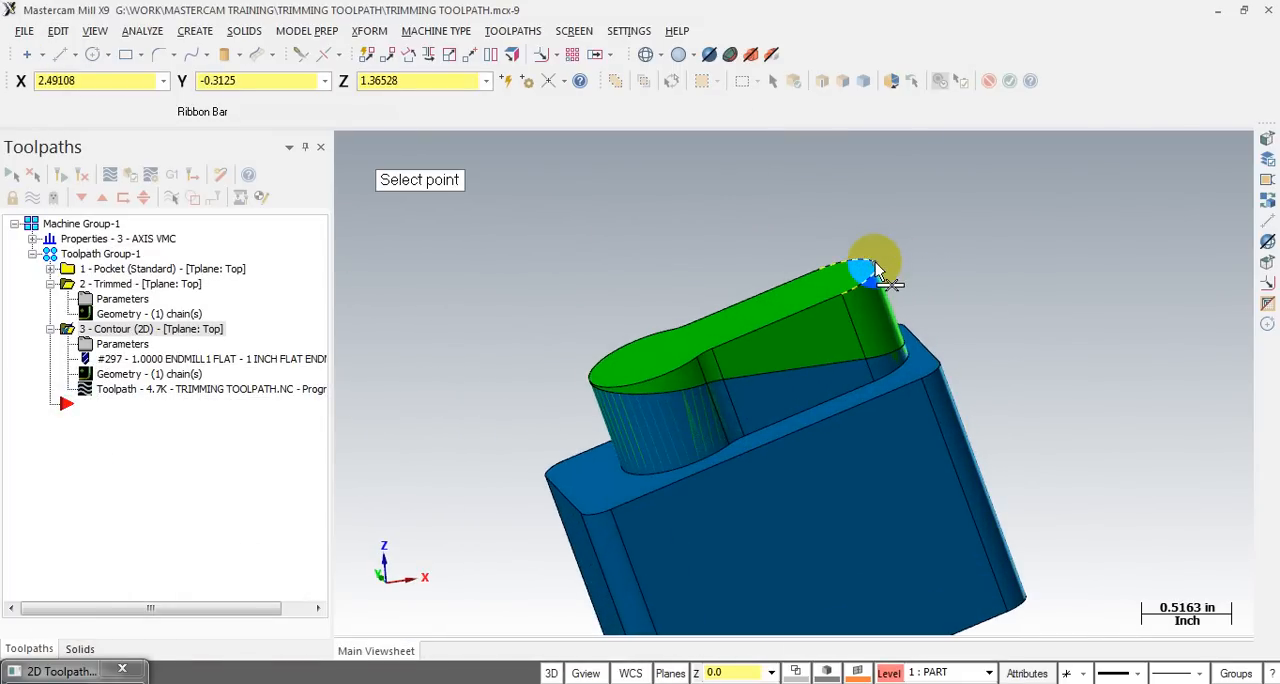
pyautogui.click(876, 270)
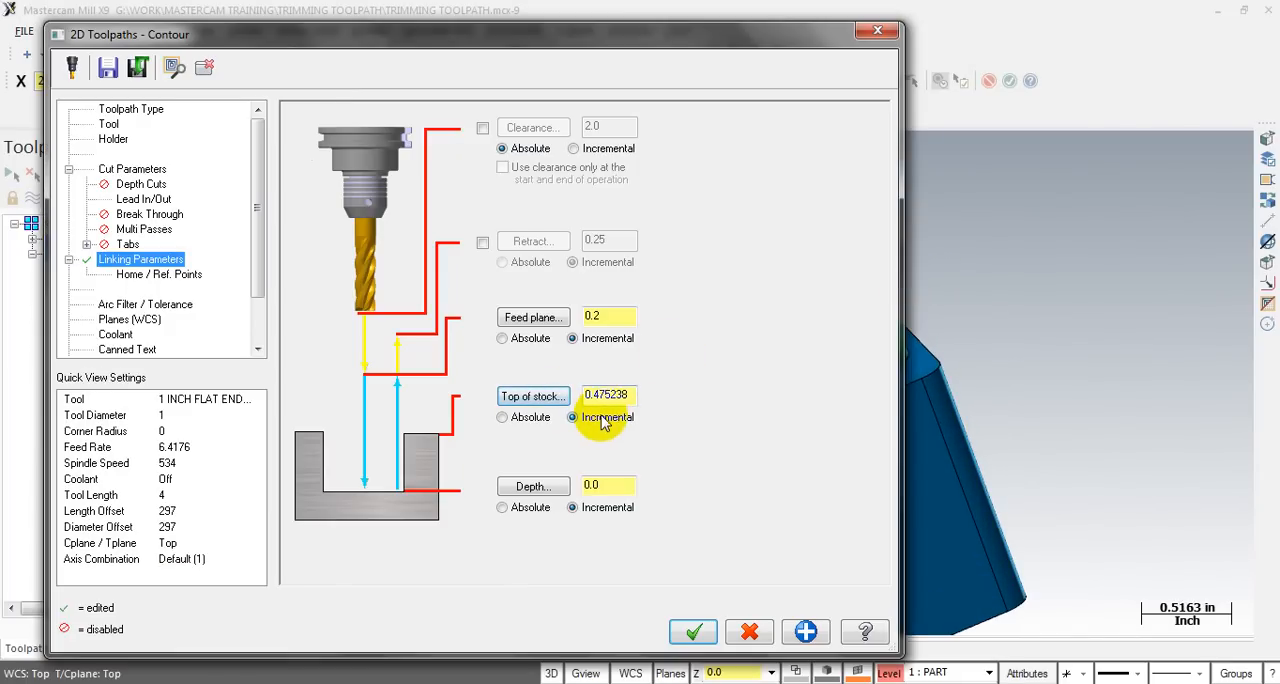
pyautogui.click(693, 631)
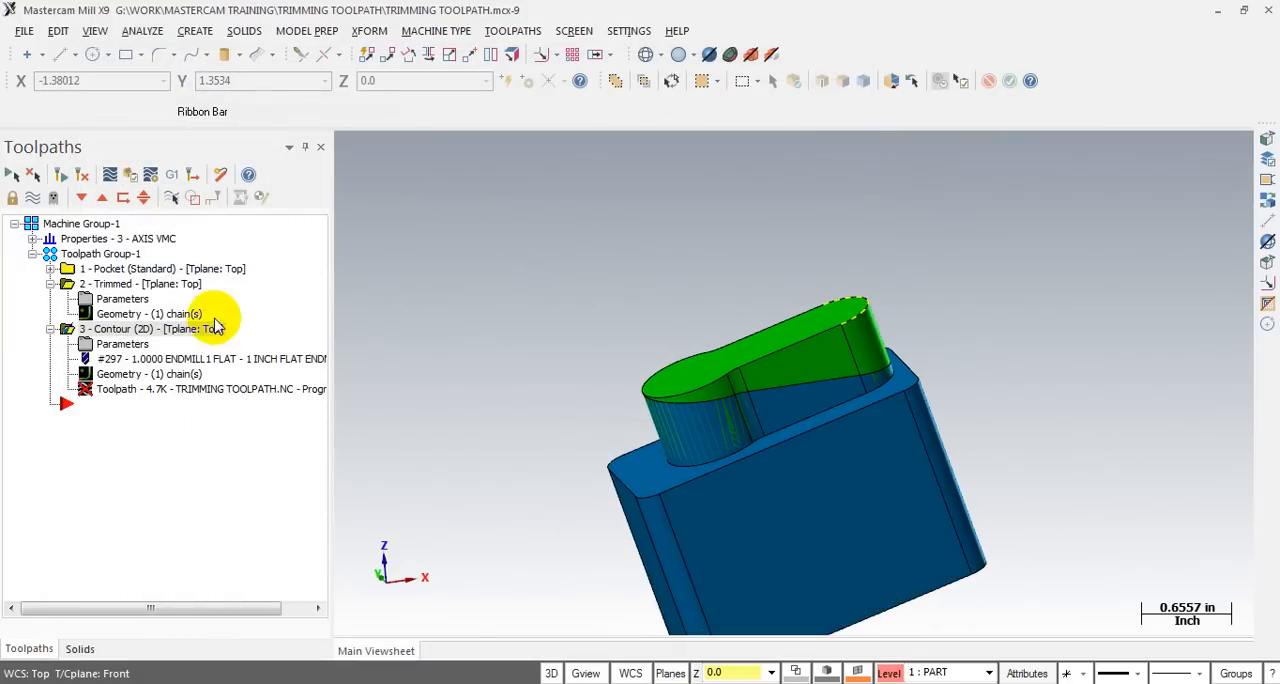
# - Enable depth cuts for the contour with a max rough step of 0.1 and regenerate the toolpath
pyautogui.click(116, 345)
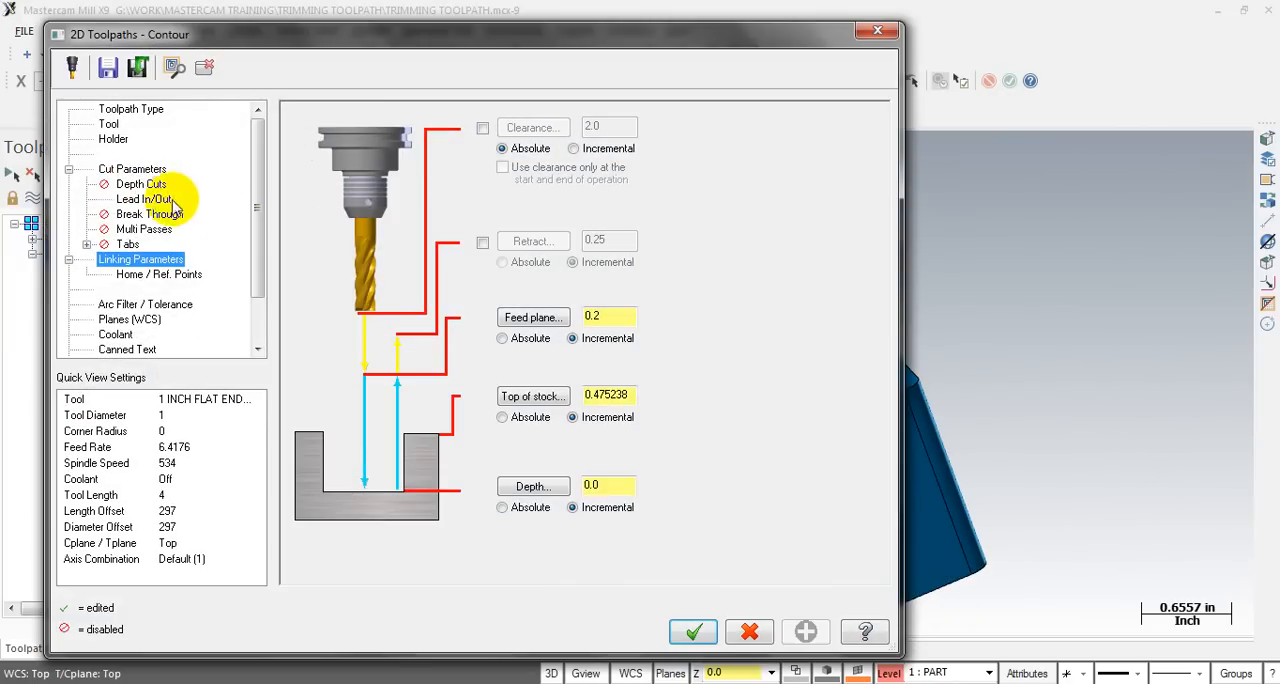
pyautogui.click(140, 184)
pyautogui.click(357, 167)
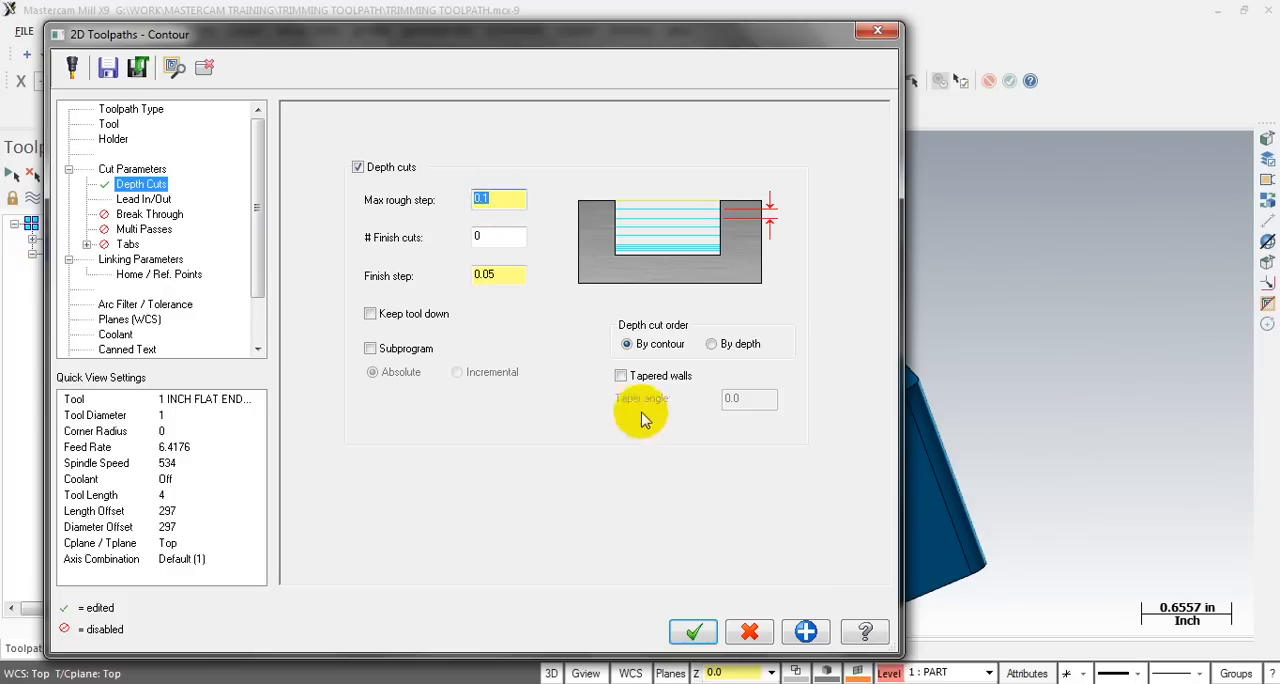
pyautogui.click(695, 633)
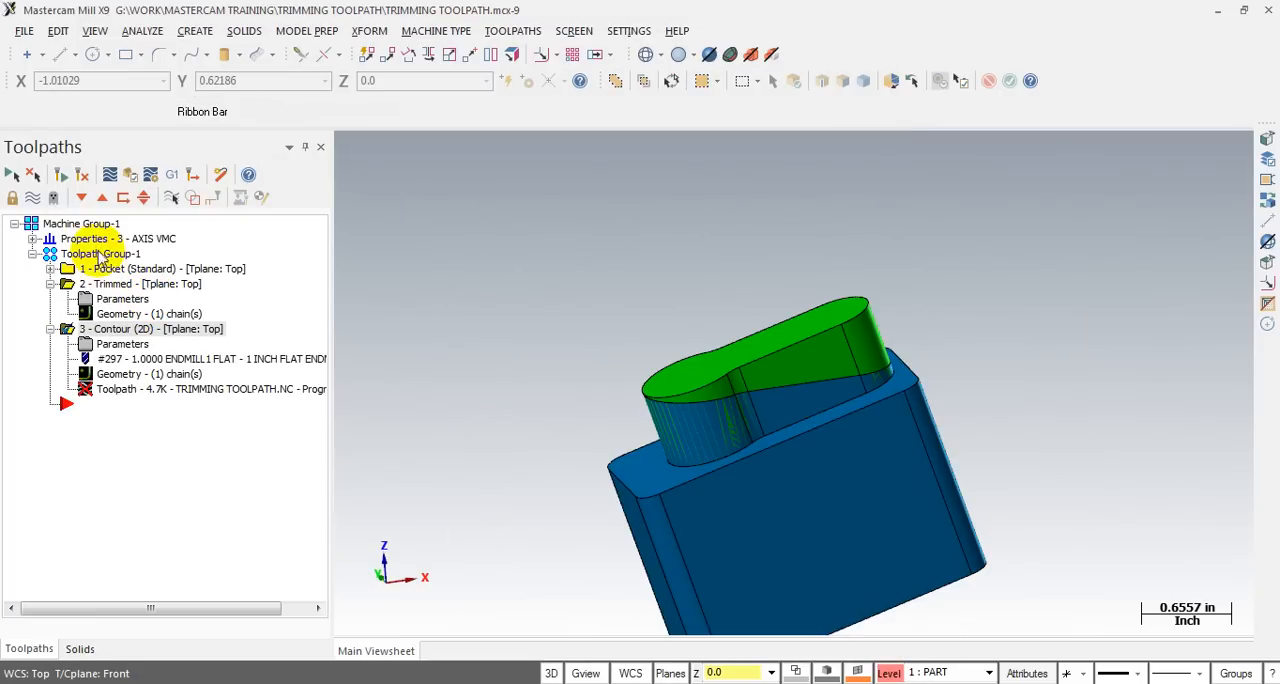
pyautogui.click(61, 175)
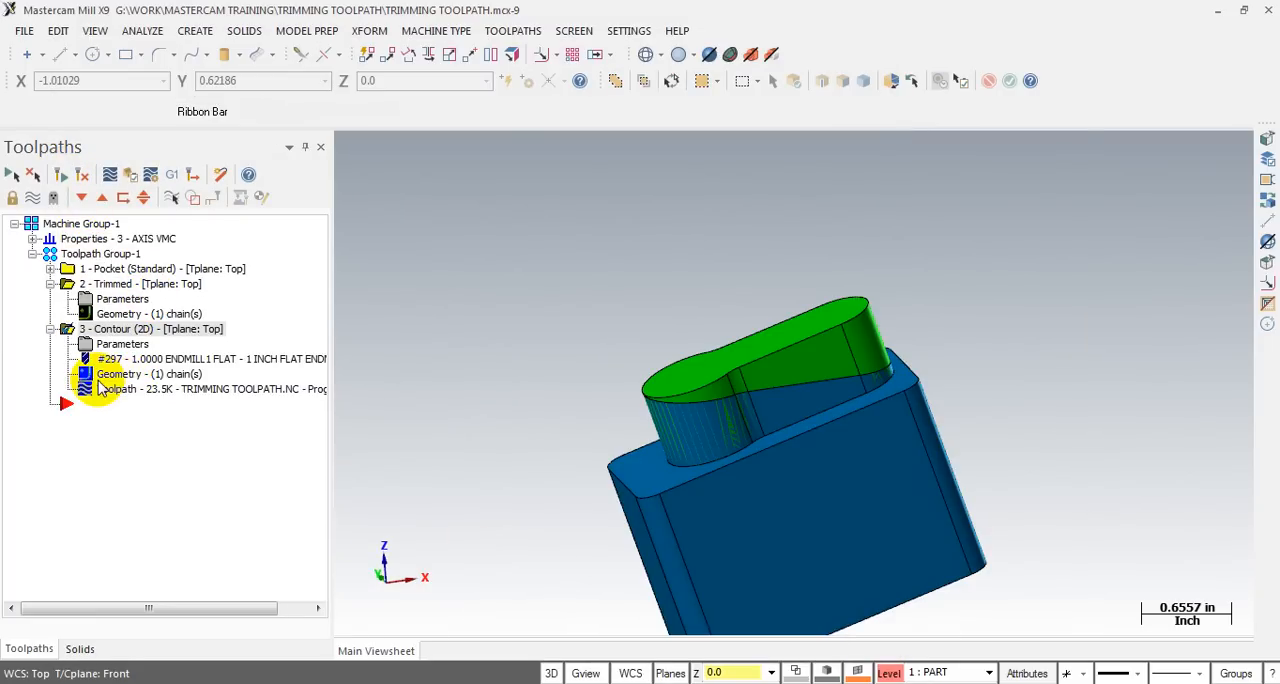
# - Reduce the max rough step of the contour's depth cuts and regenerate the toolpath
pyautogui.hotkey('alt', '1')
pyautogui.hotkey('alt', '2')
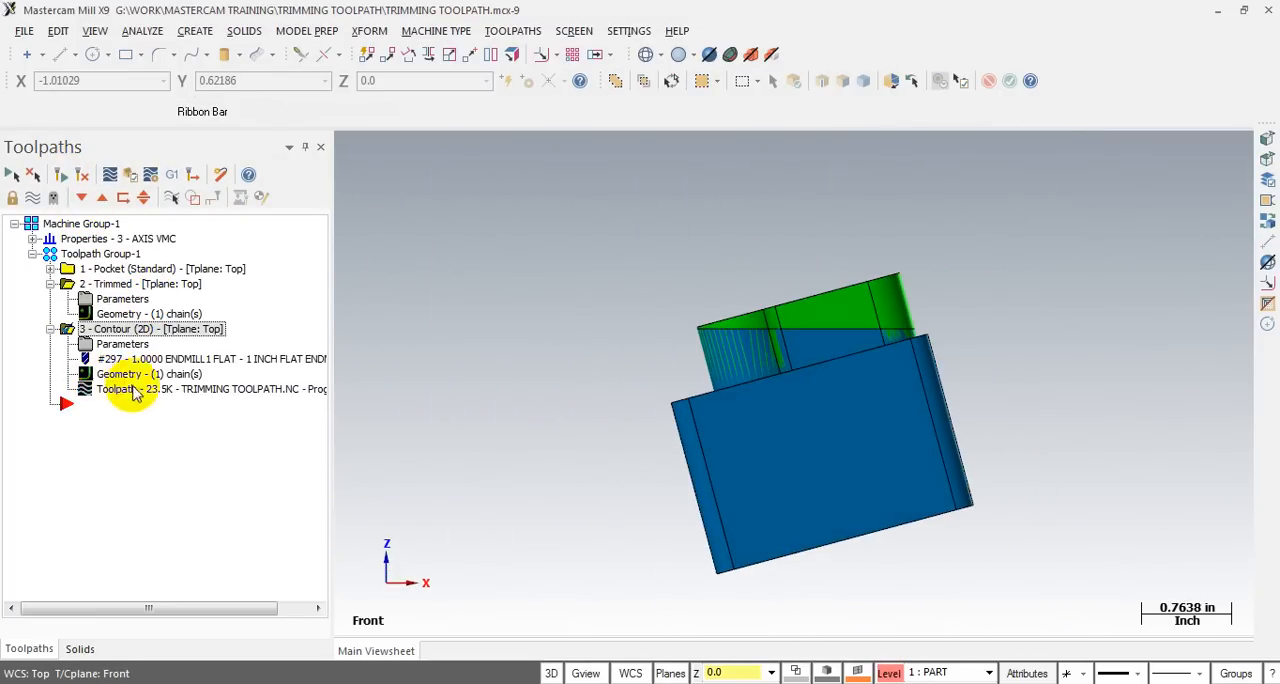
pyautogui.scroll(2, 902, 496)
pyautogui.click(112, 344)
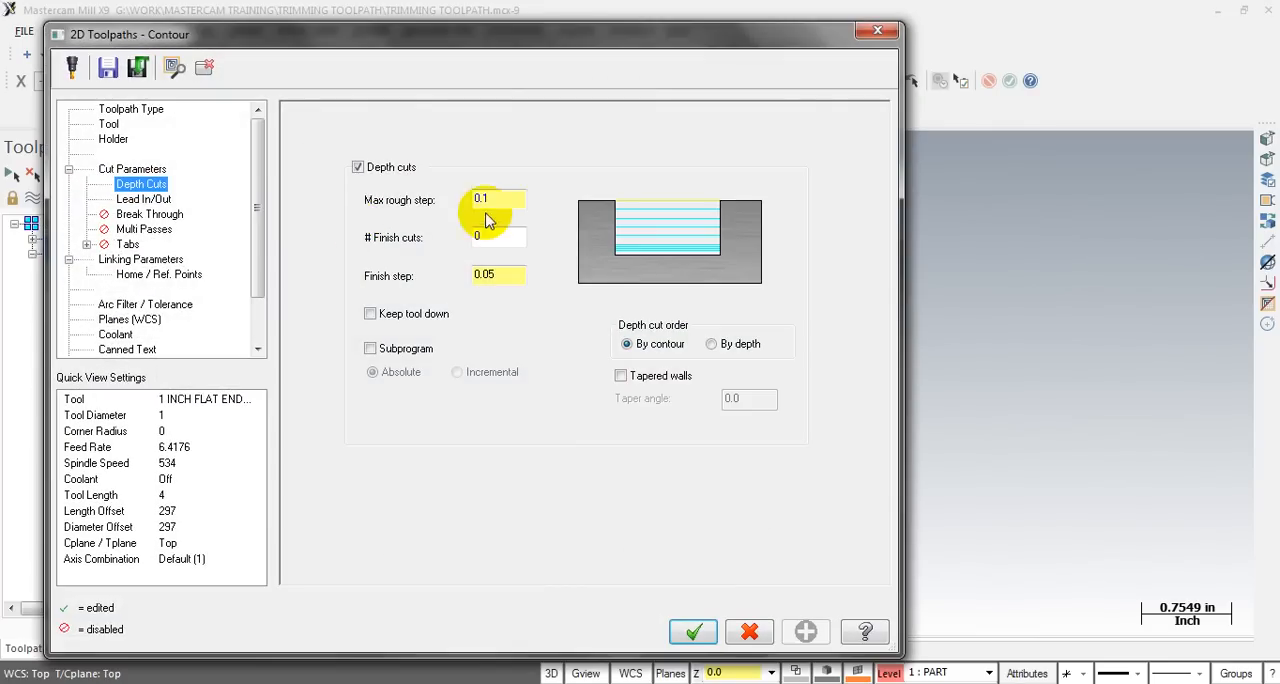
pyautogui.doubleClick(481, 198)
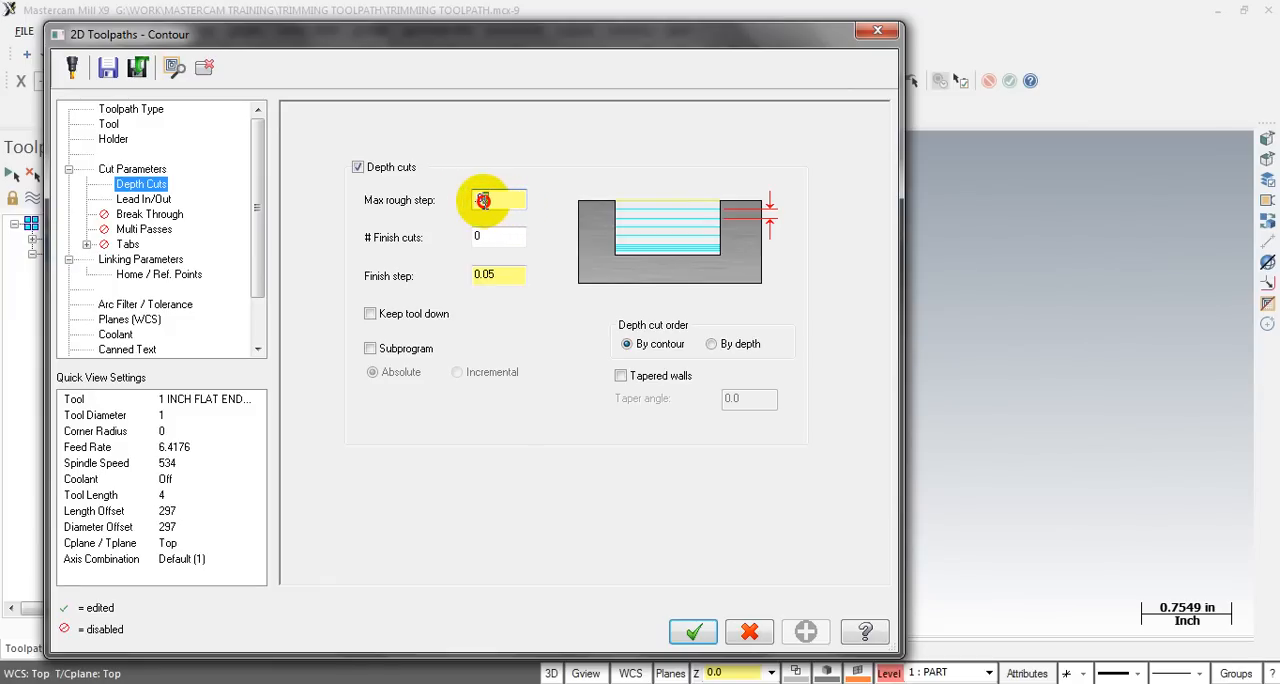
pyautogui.click(693, 631)
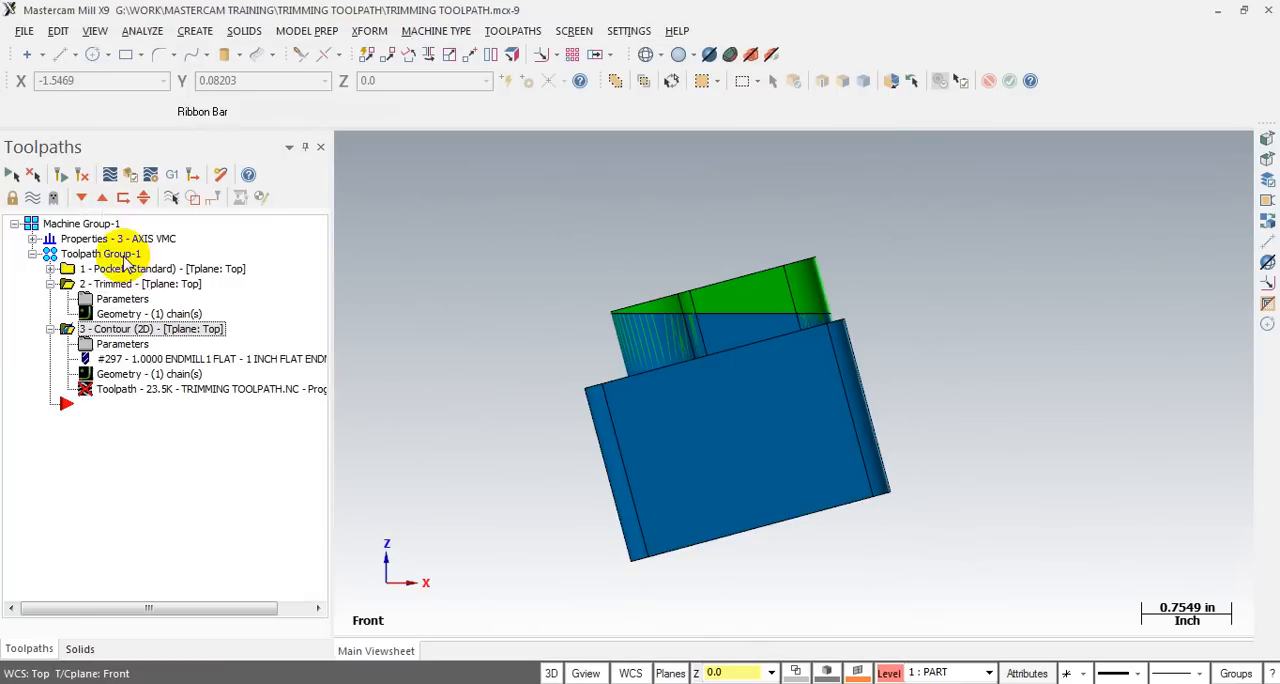
pyautogui.click(62, 178)
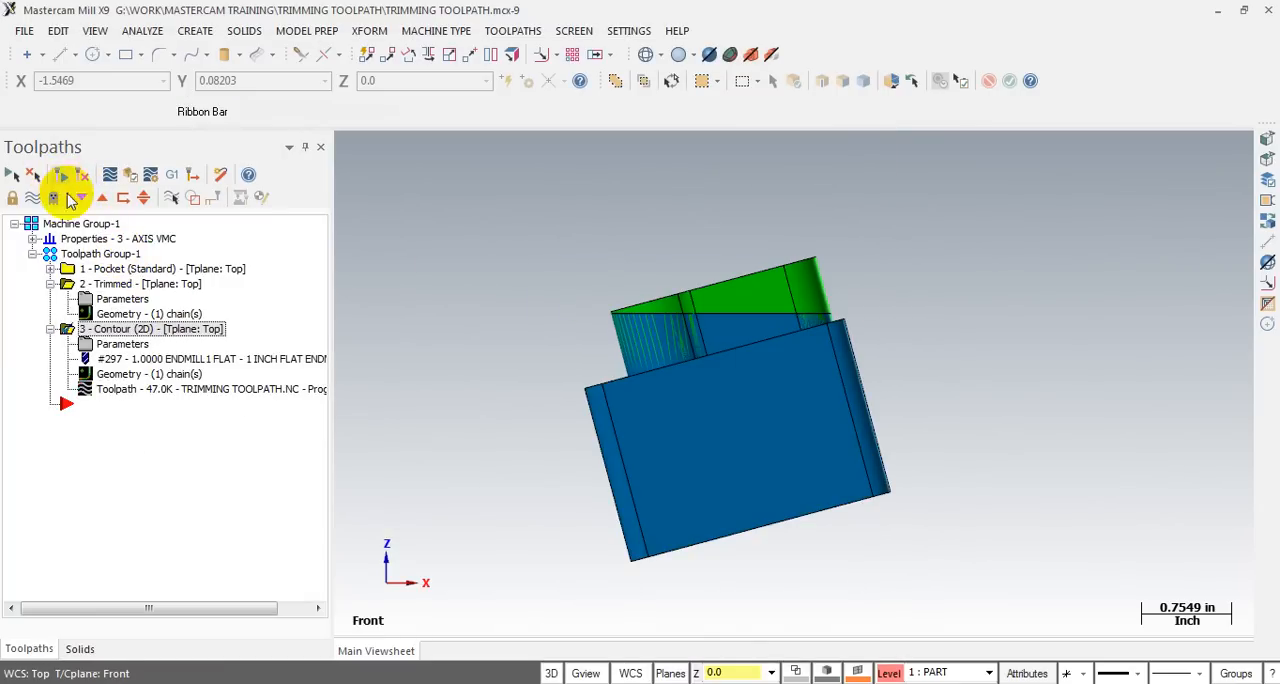
# - Backplot the regenerated contour through to its end and examine all depth passes from the front
pyautogui.click(115, 386)
pyautogui.moveTo(628, 150)
pyautogui.mouseDown()
pyautogui.moveTo(671, 158)
pyautogui.moveTo(646, 166)
pyautogui.moveTo(743, 170)
pyautogui.moveTo(917, 151)
pyautogui.moveTo(1188, 150)
pyautogui.mouseUp()
pyautogui.scroll(1, 937, 267)
pyautogui.scroll(-1, 643, 266)
pyautogui.moveTo(643, 266); pyautogui.dragTo(613, 283, button='middle')
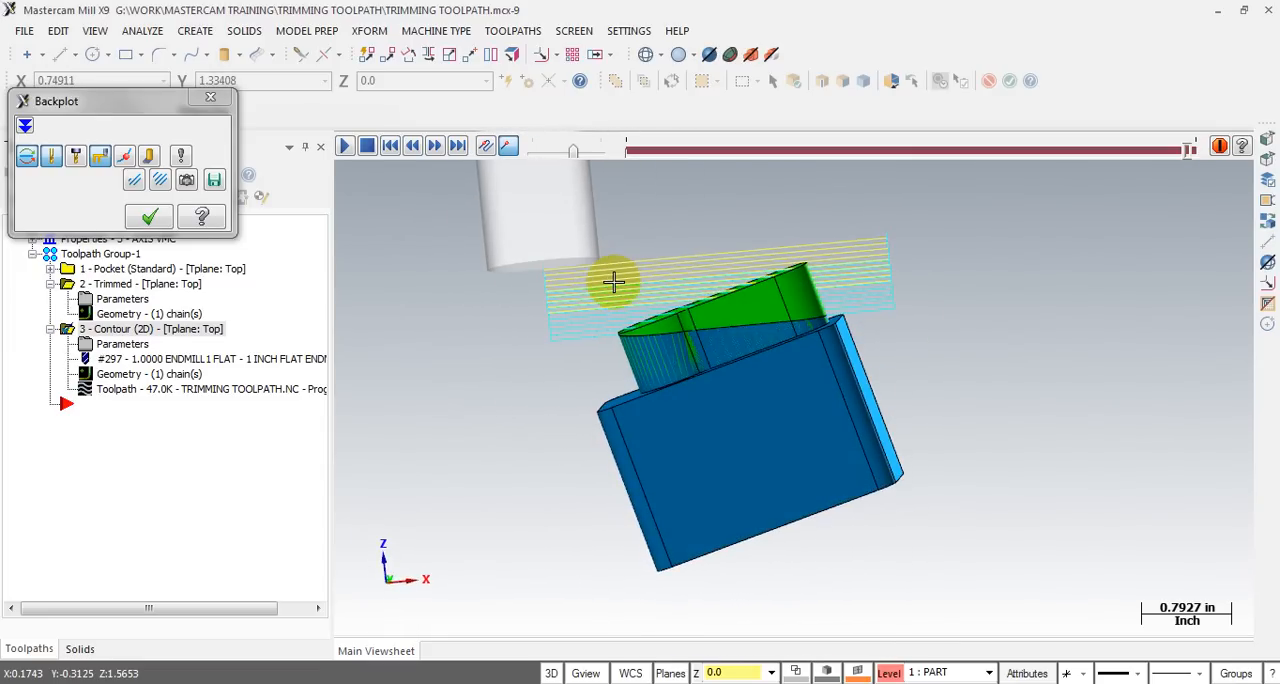
pyautogui.hotkey('alt', '2')
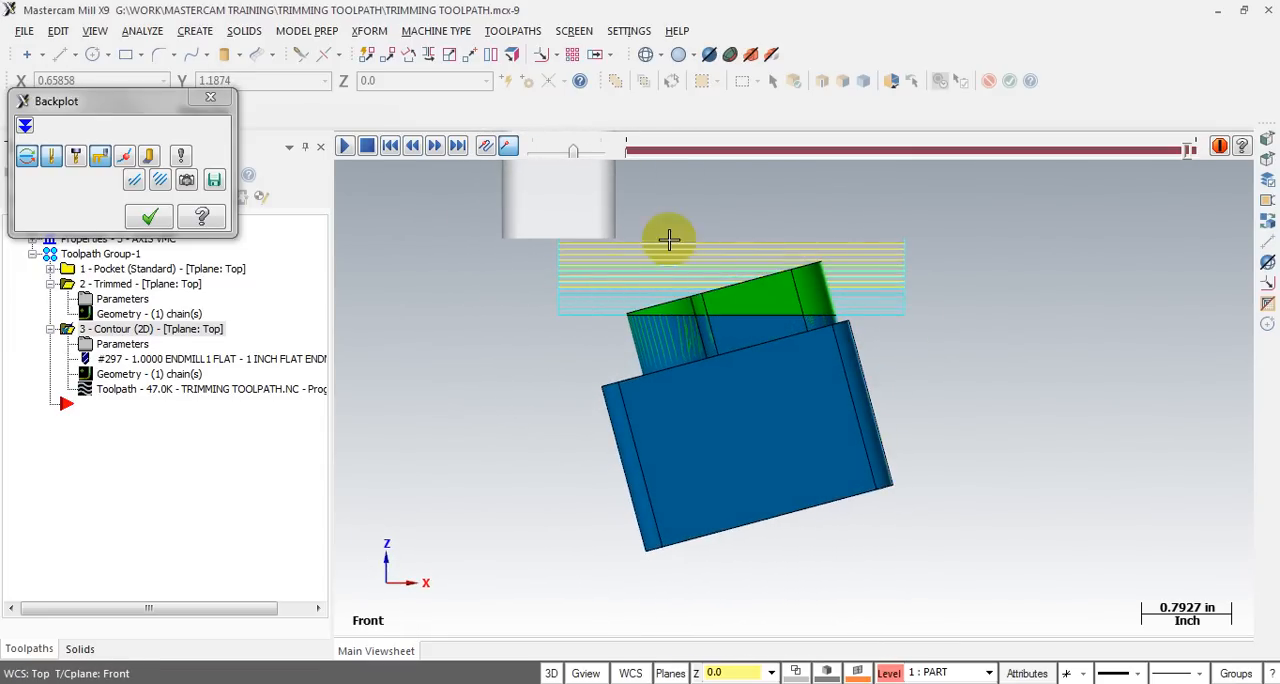
pyautogui.scroll(2, 765, 208)
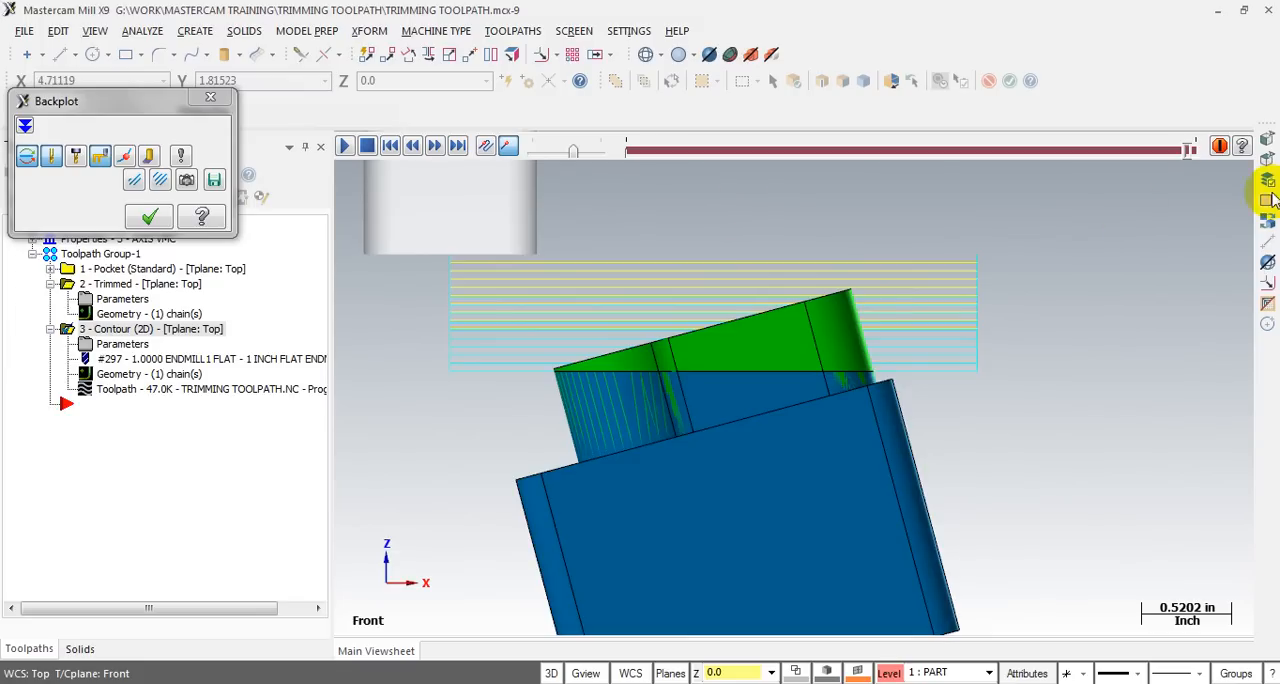
# - Scrub the backplot from the first cutting pass down to the last, checking where the tool engages the stock
pyautogui.moveTo(1185, 153)
pyautogui.mouseDown()
pyautogui.moveTo(591, 152)
pyautogui.moveTo(651, 152)
pyautogui.mouseUp()
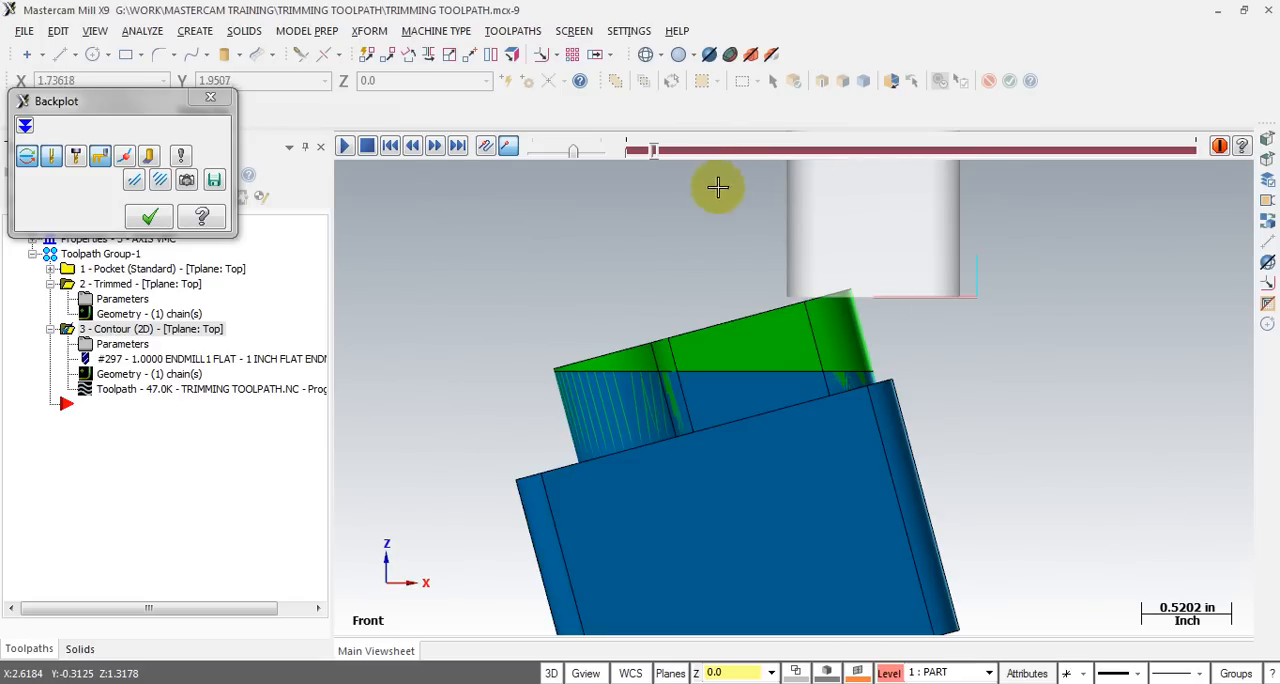
pyautogui.moveTo(655, 152); pyautogui.dragTo(670, 150)
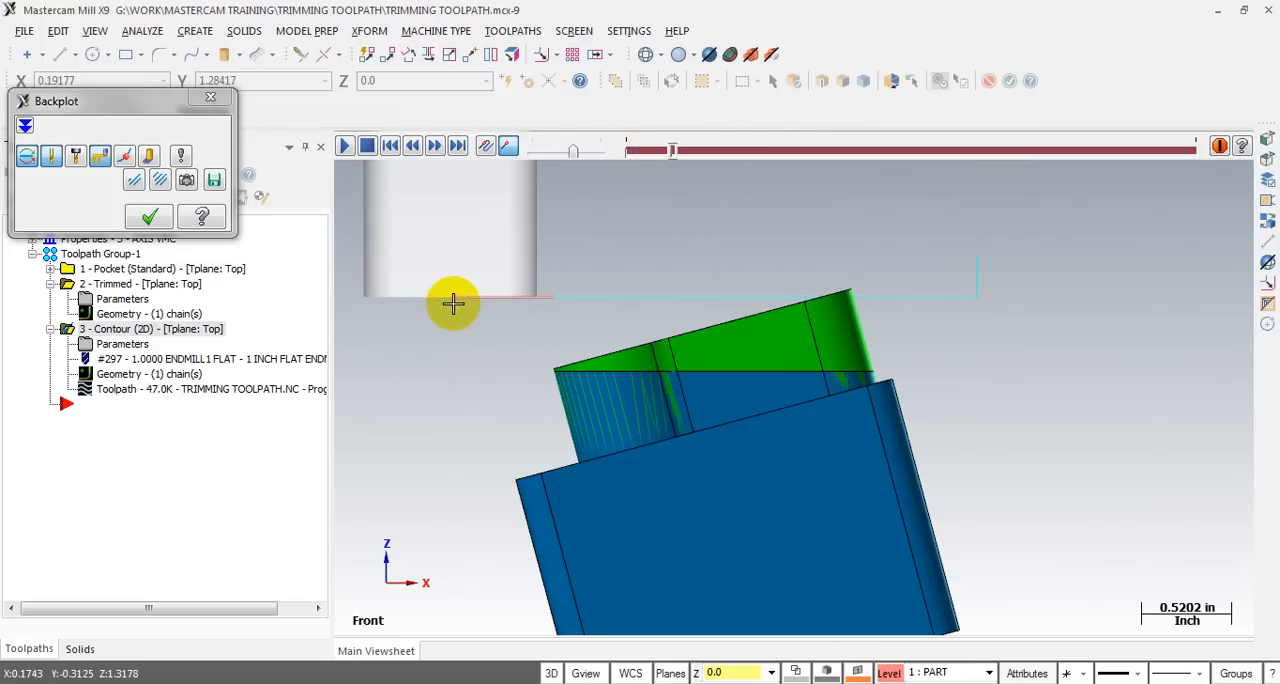
pyautogui.scroll(-2, 599, 325)
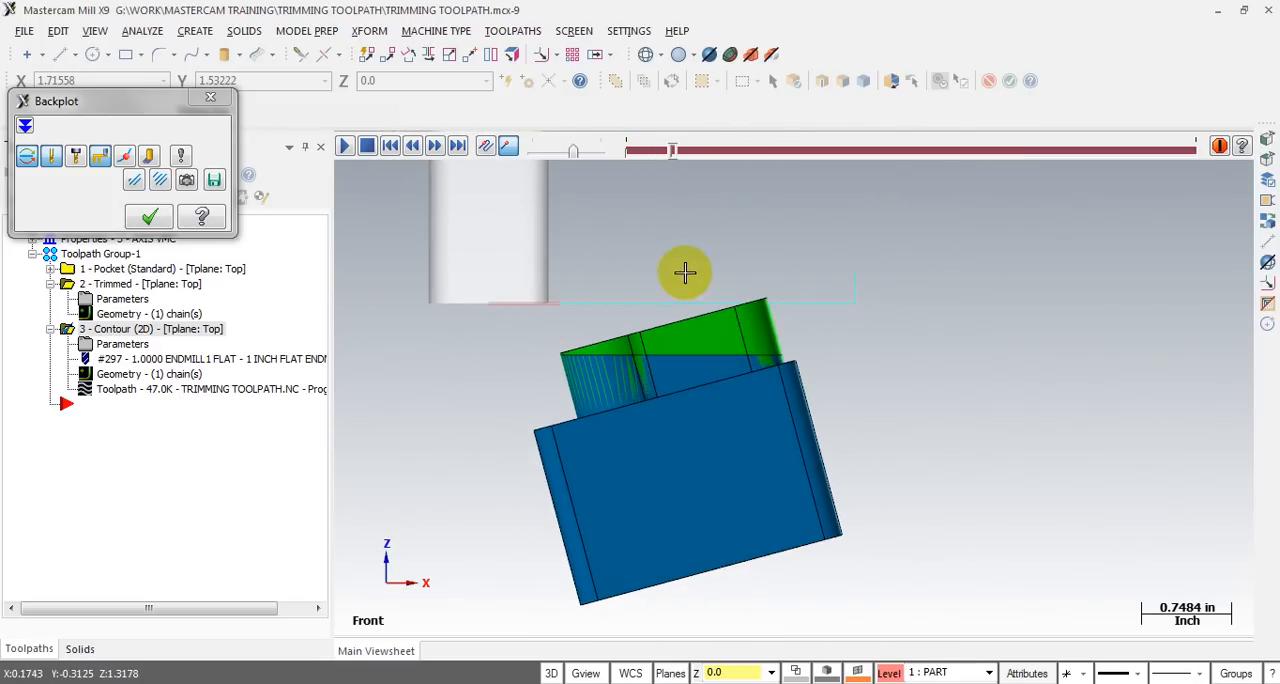
pyautogui.moveTo(677, 154); pyautogui.dragTo(1100, 147)
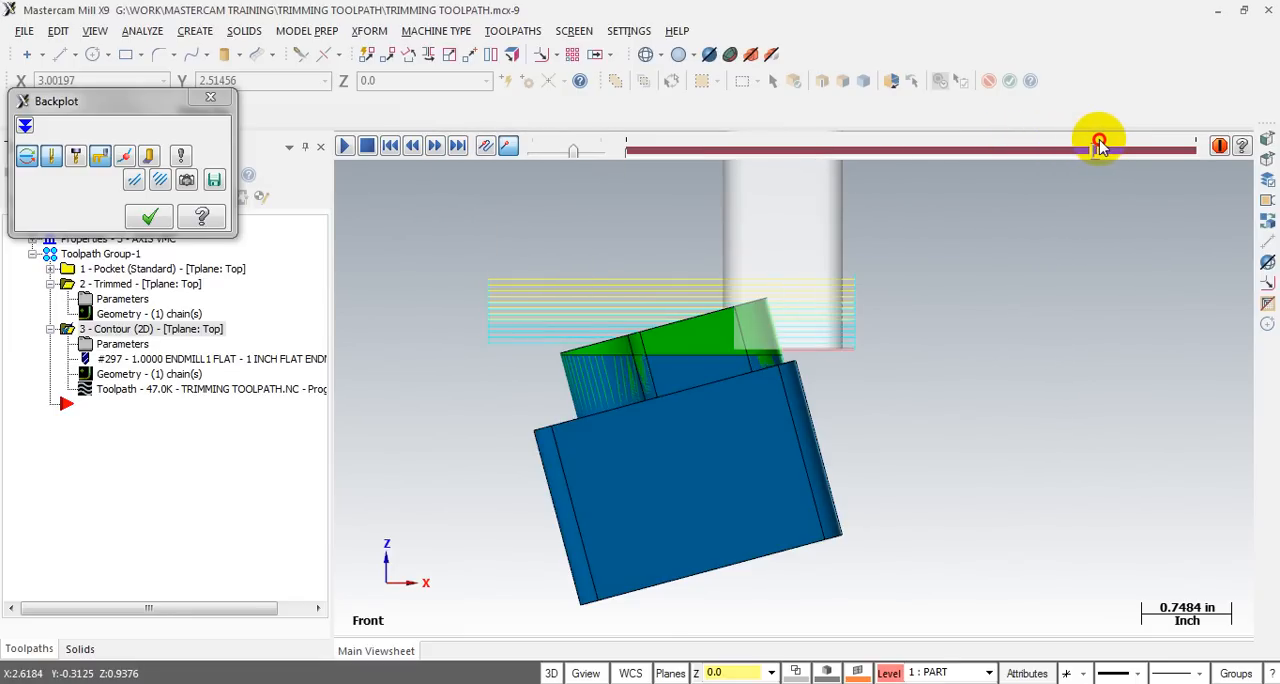
pyautogui.scroll(3, 777, 366)
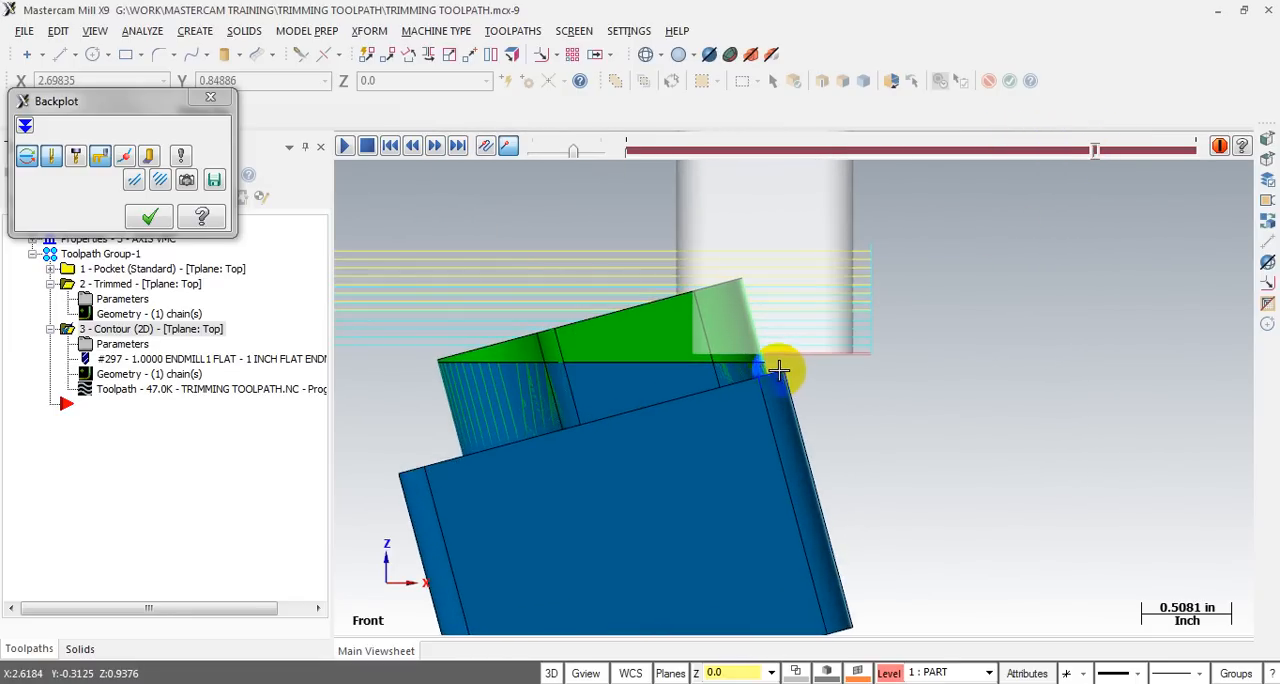
pyautogui.scroll(-2, 1108, 263)
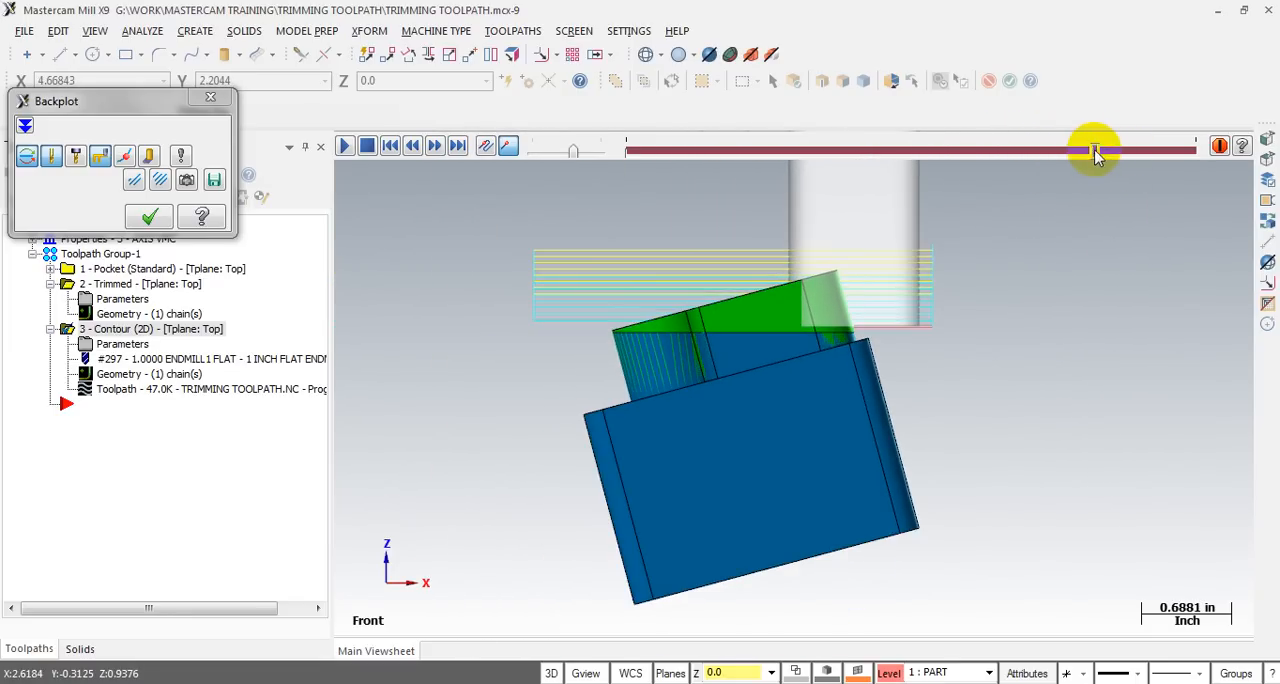
pyautogui.moveTo(1095, 149); pyautogui.dragTo(1176, 148)
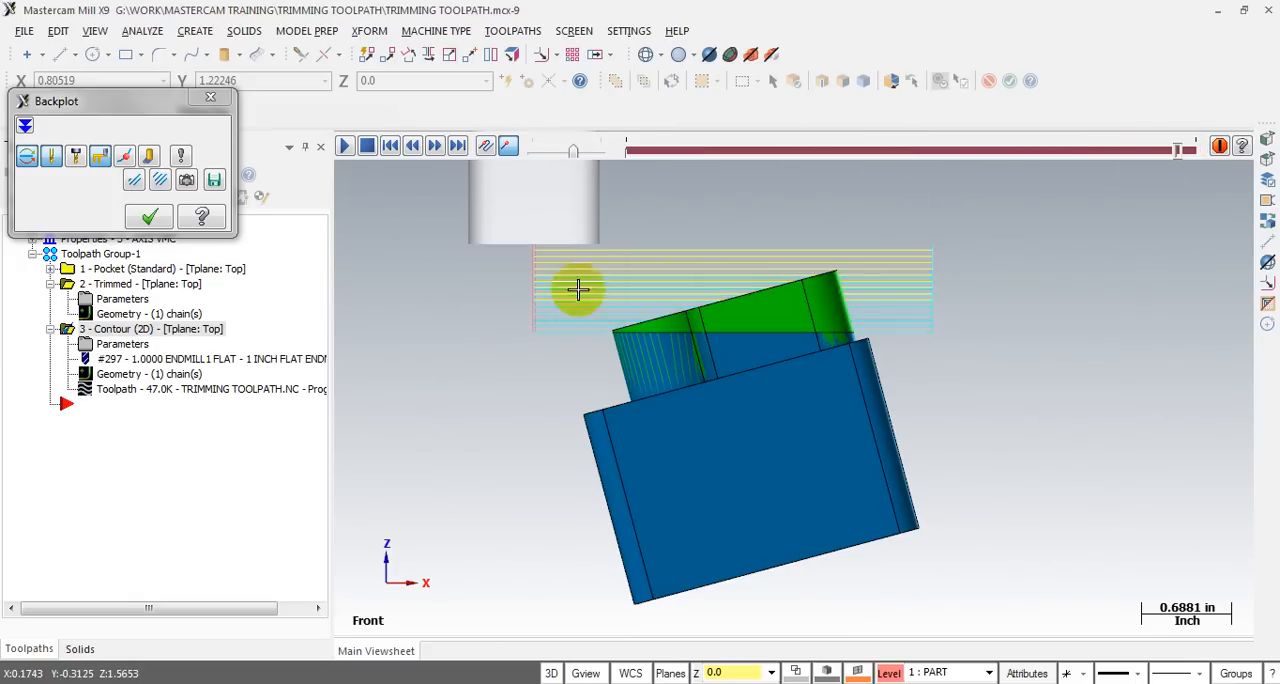
# - Replay the depth passes from an early pass to the end of the toolpath and close the backplot
pyautogui.click(541, 252)
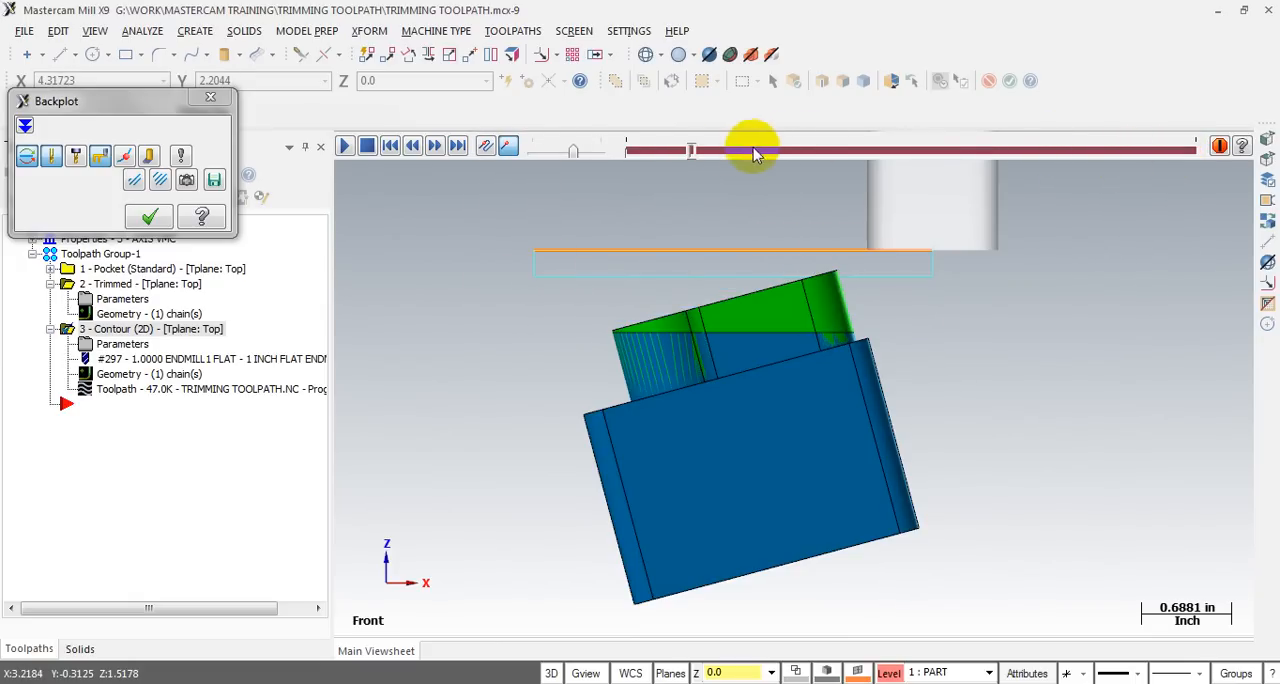
pyautogui.moveTo(690, 158); pyautogui.dragTo(1185, 177)
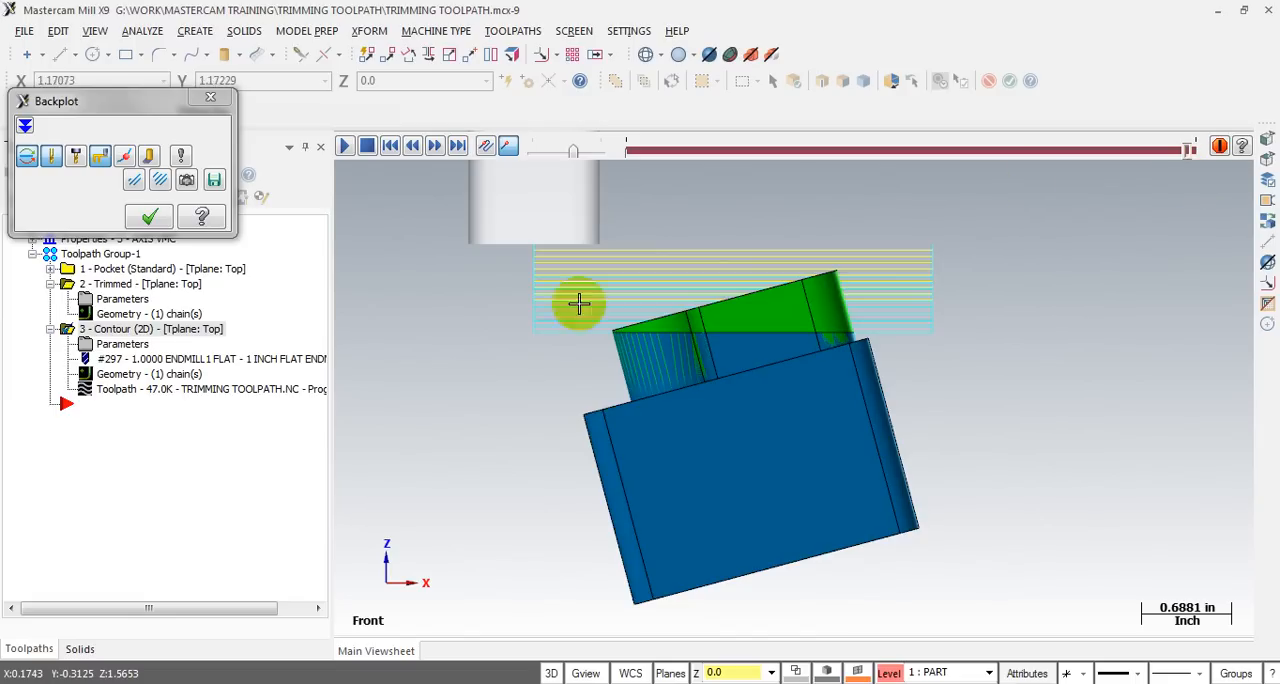
pyautogui.click(149, 217)
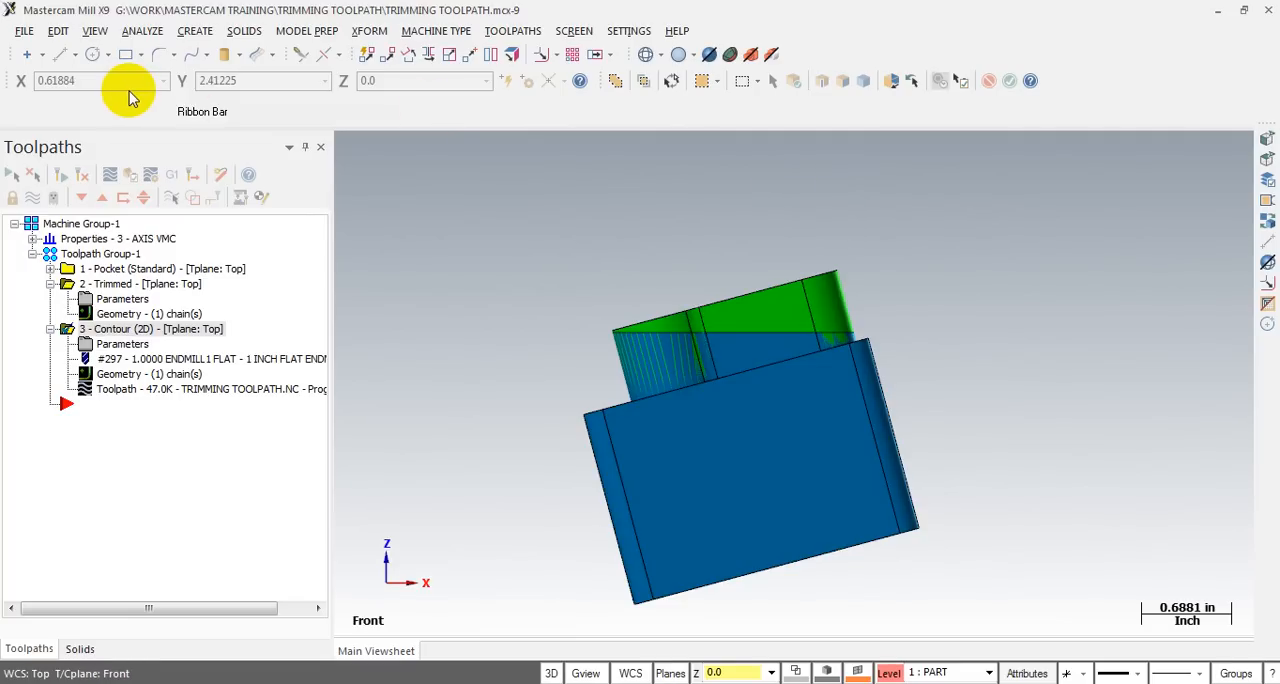
# - Restore the front view of the part and switch the construction mode from 3D to 2D
pyautogui.click(55, 62)
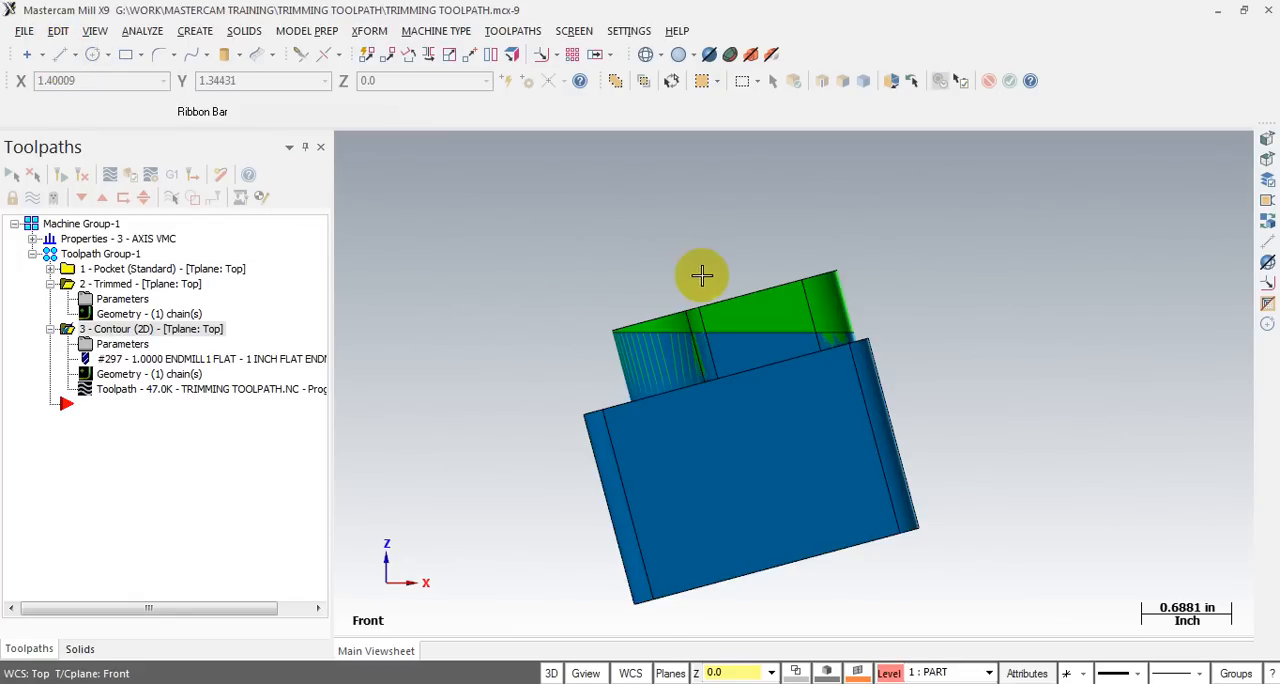
pyautogui.moveTo(700, 271)
pyautogui.mouseDown(button='middle')
pyautogui.moveTo(734, 300)
pyautogui.moveTo(706, 287)
pyautogui.mouseUp(button='middle')
pyautogui.click(773, 306)
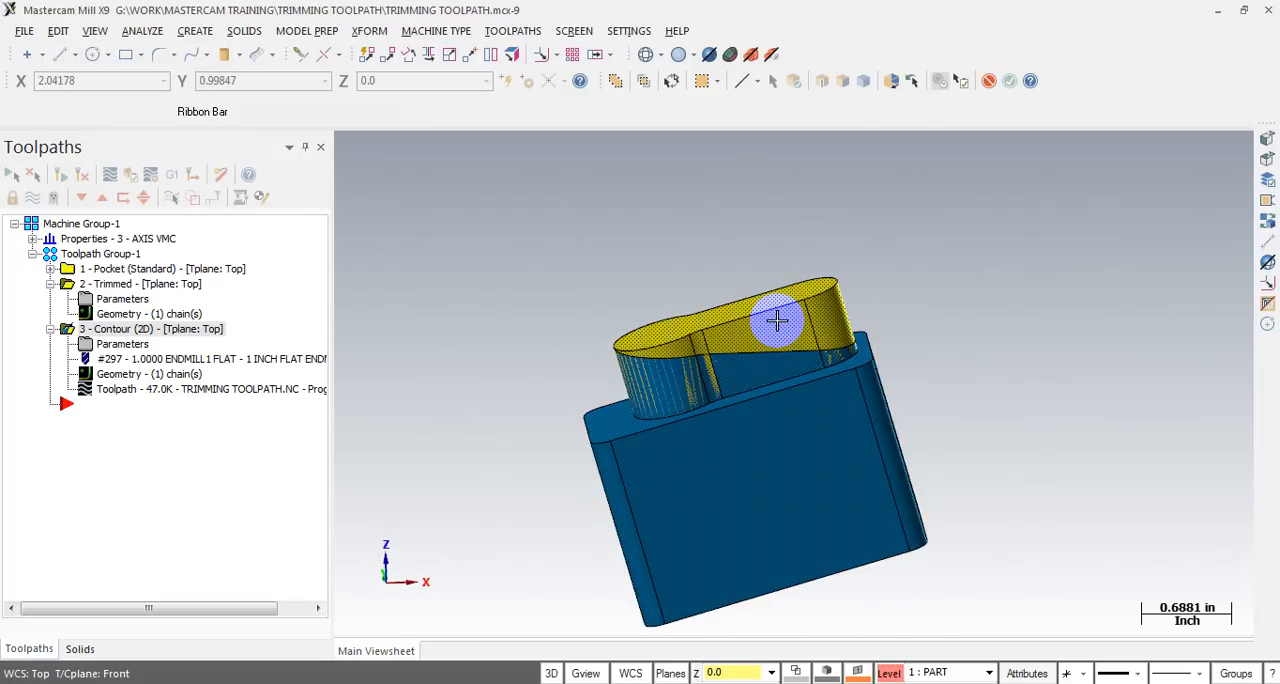
pyautogui.hotkey('alt', '2')
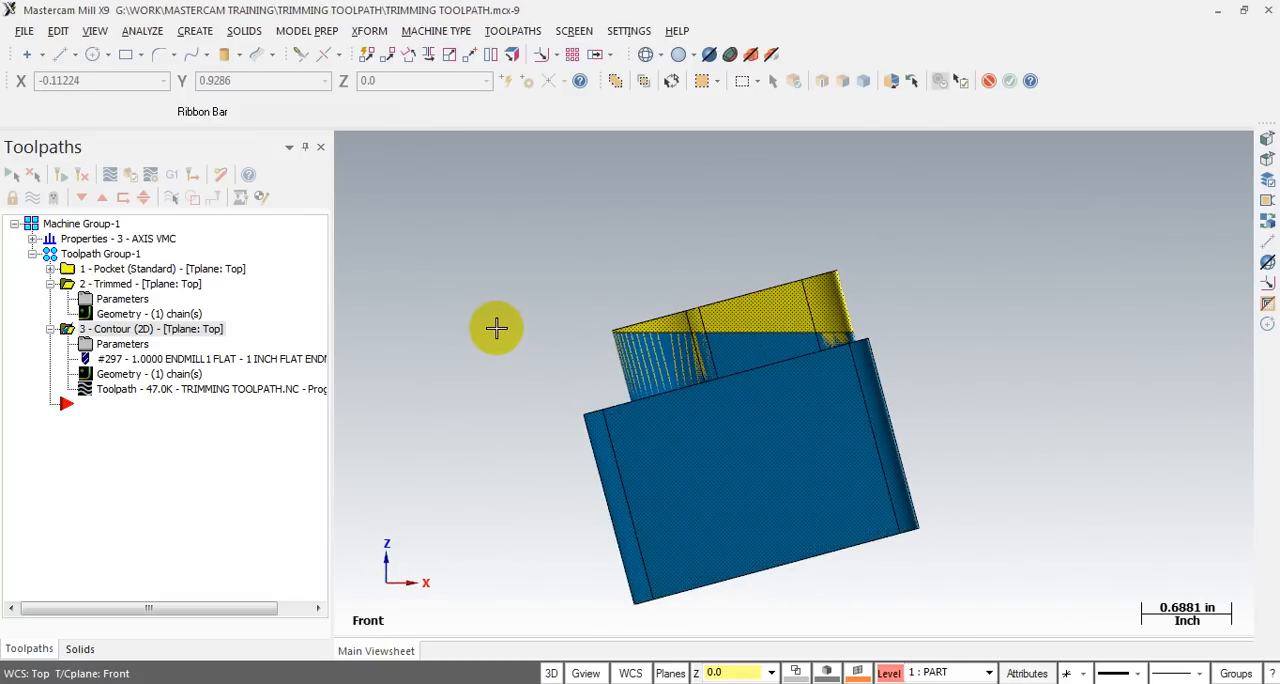
pyautogui.press('Escape')
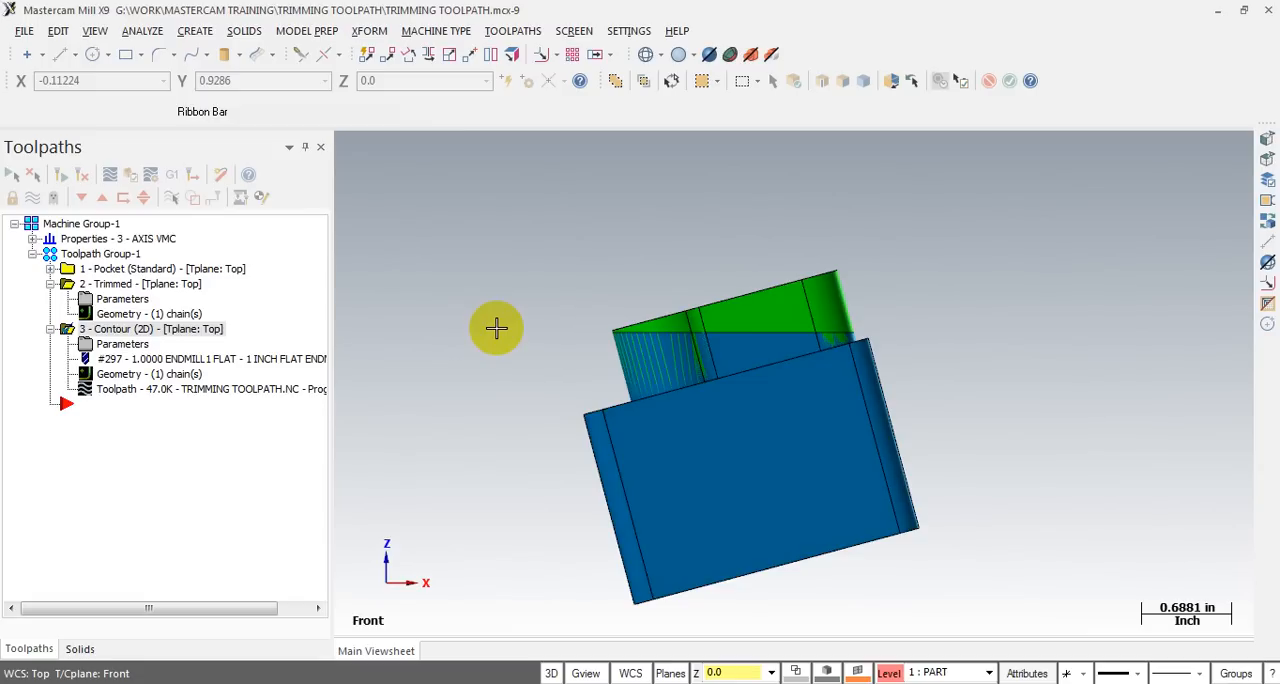
pyautogui.click(553, 673)
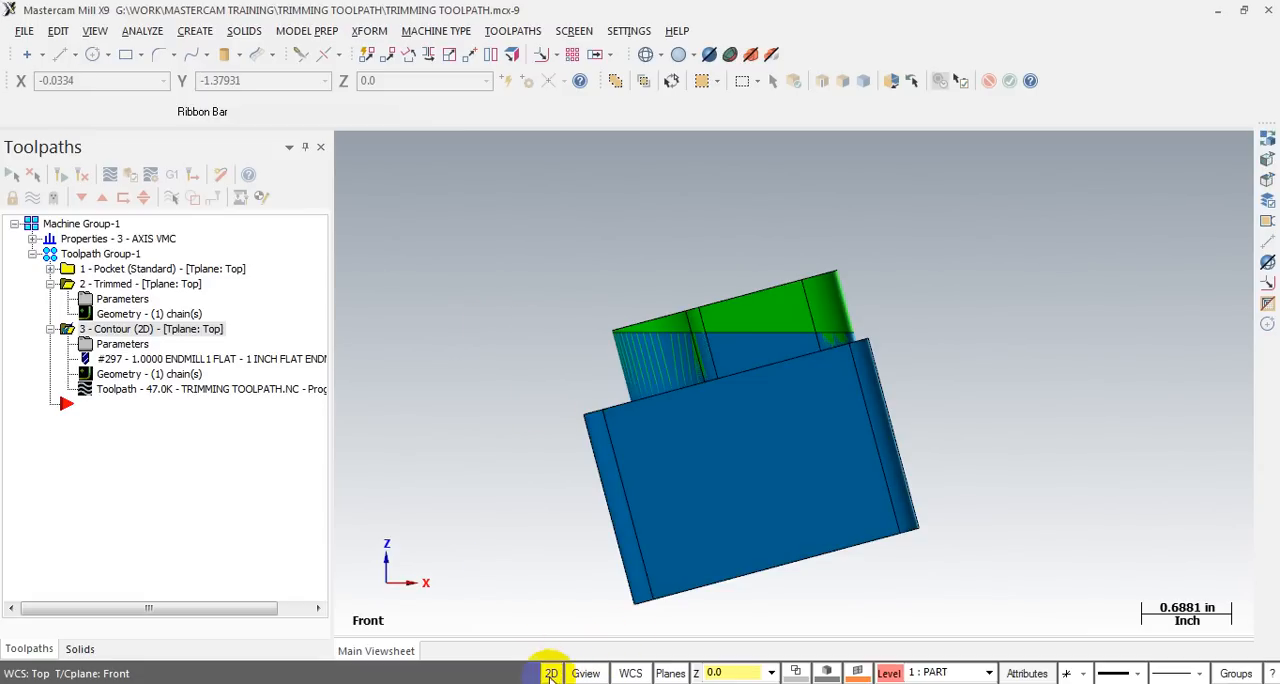
pyautogui.scroll(2, 779, 253)
pyautogui.scroll(1, 779, 253)
pyautogui.click(59, 54)
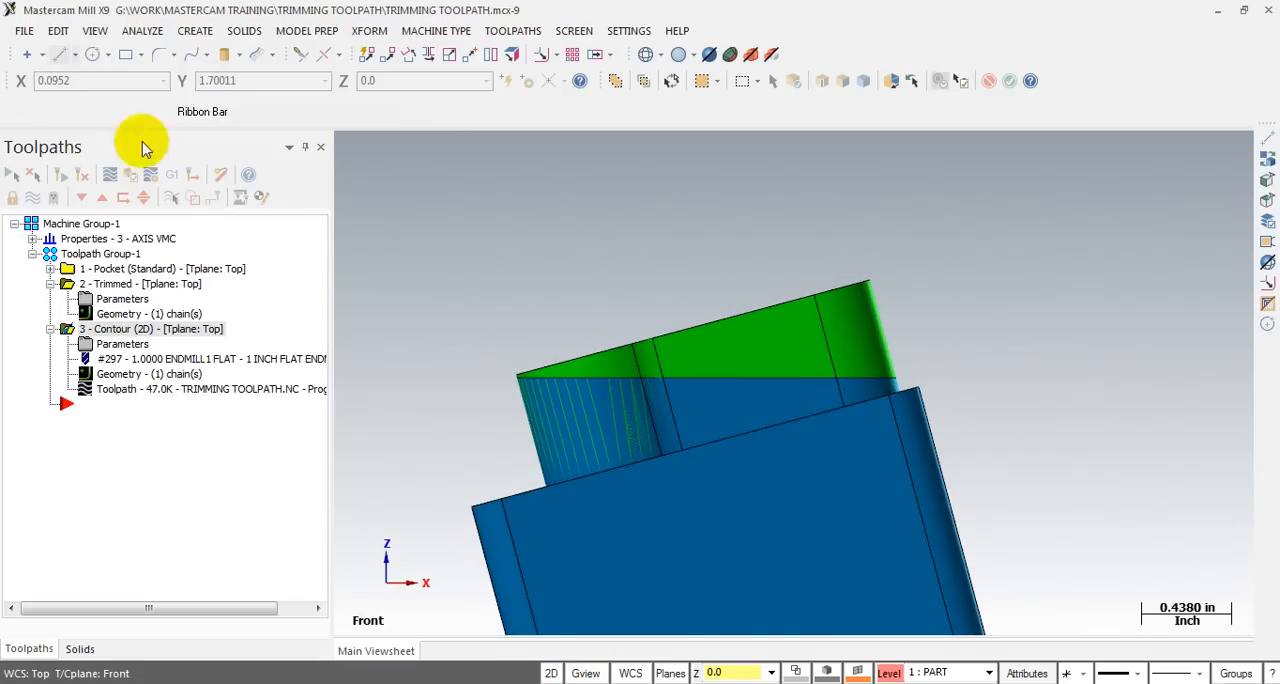
pyautogui.scroll(2, 529, 403)
pyautogui.scroll(2, 529, 403)
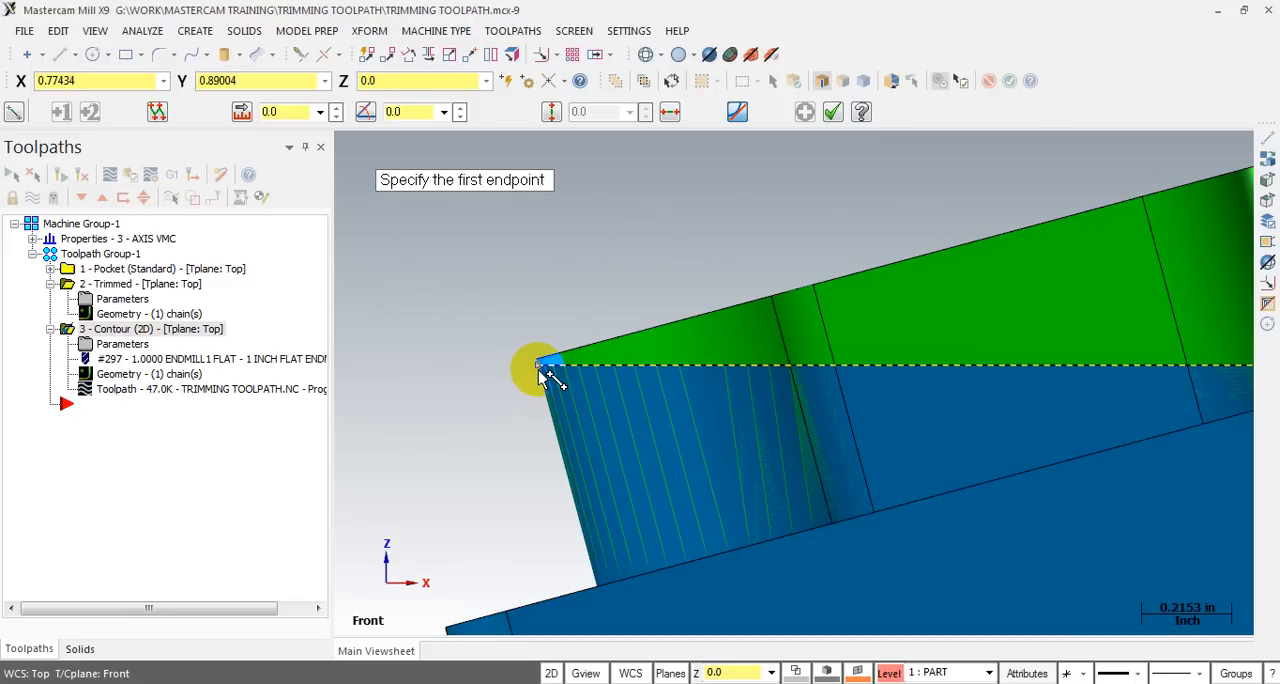
pyautogui.click(540, 368)
pyautogui.scroll(-3, 369, 380)
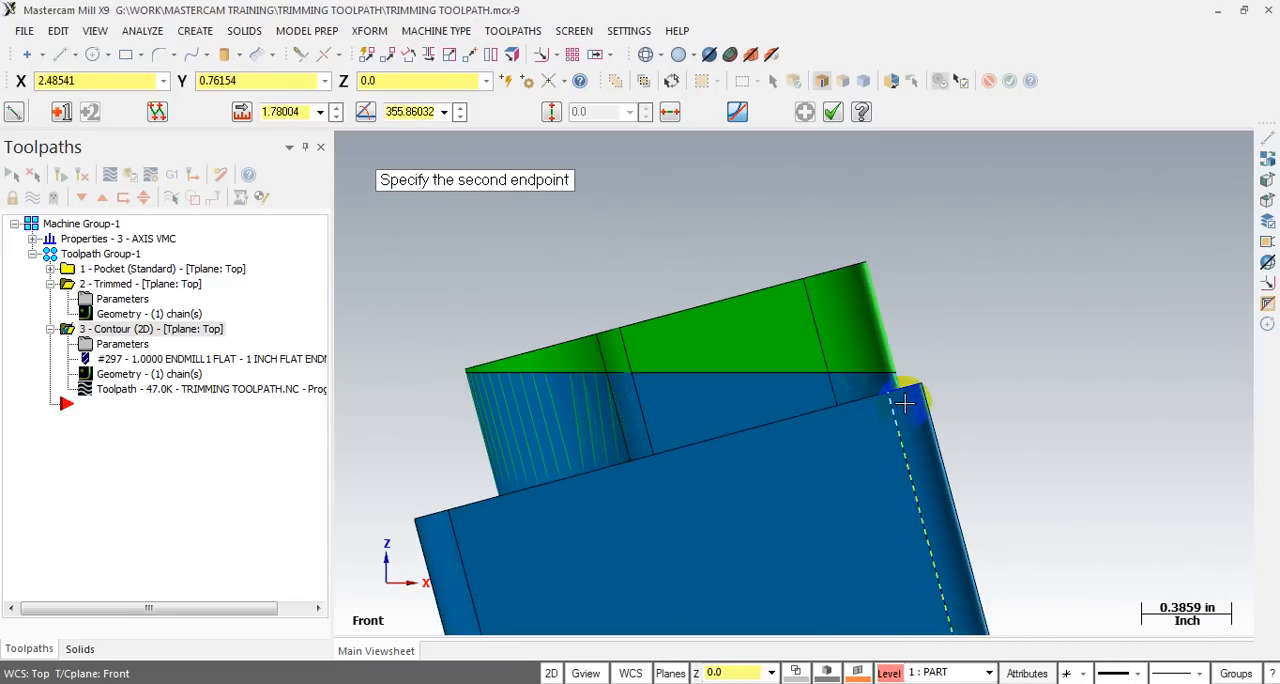
pyautogui.click(796, 668)
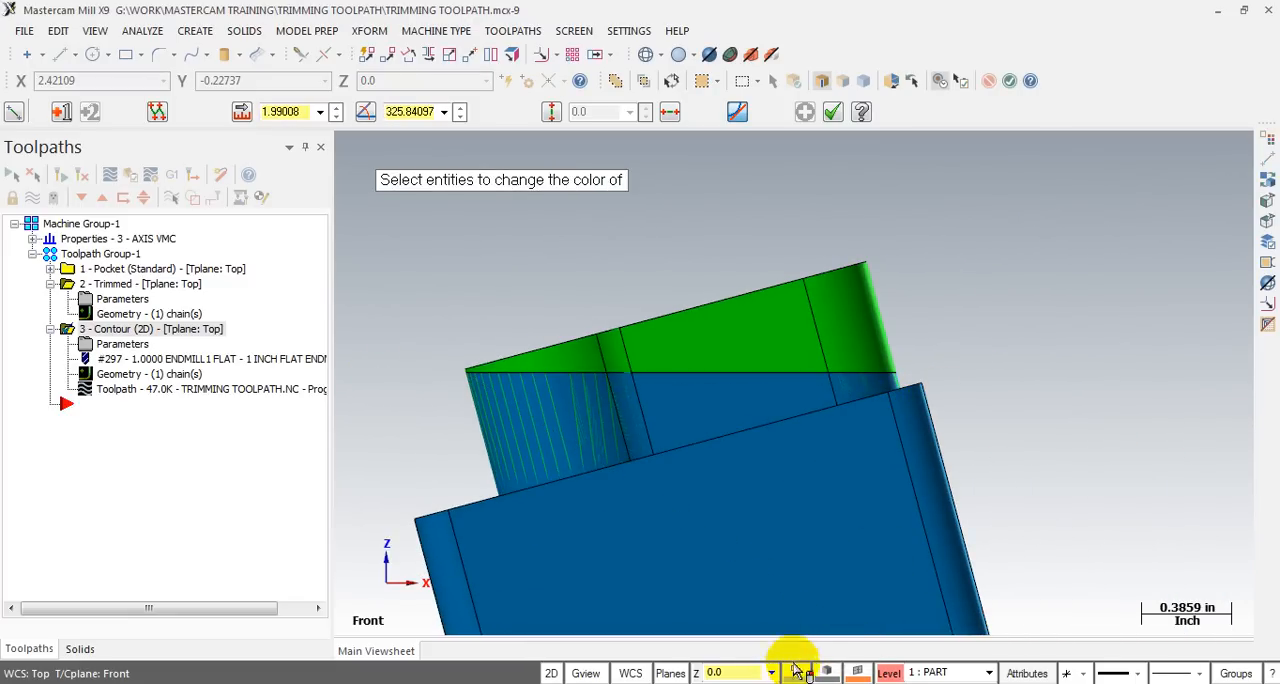
pyautogui.press('Escape')
pyautogui.press('Escape')
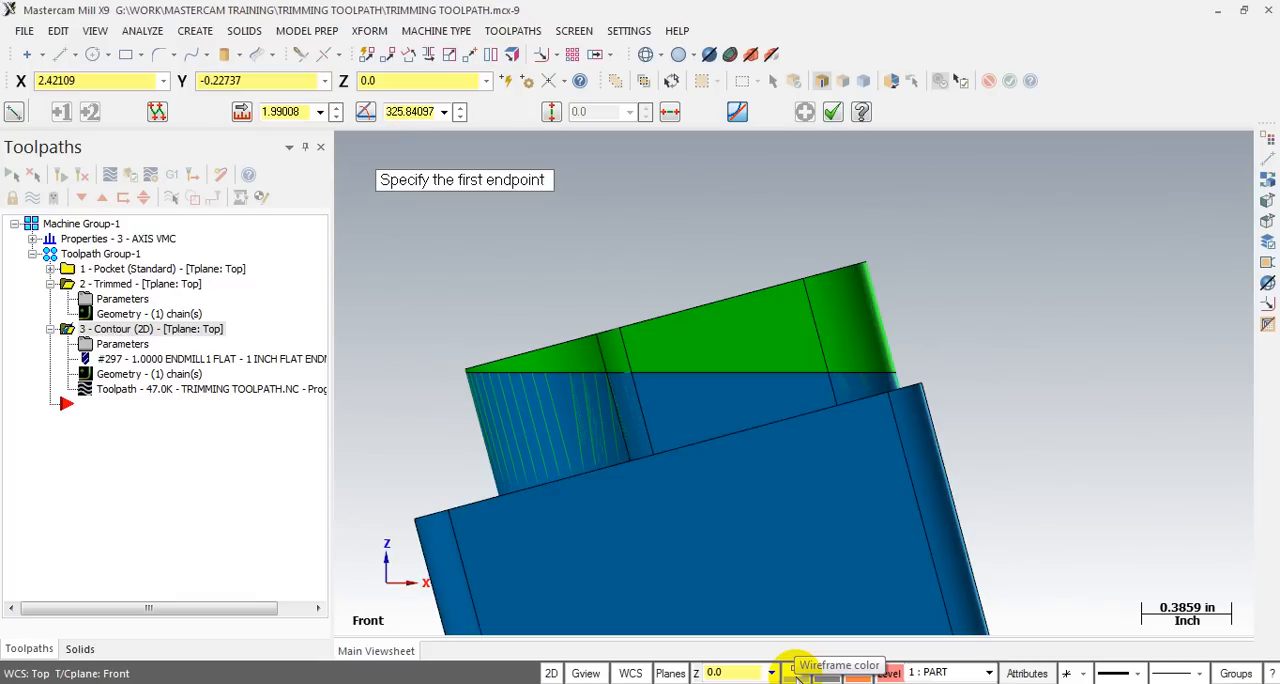
pyautogui.click(796, 672)
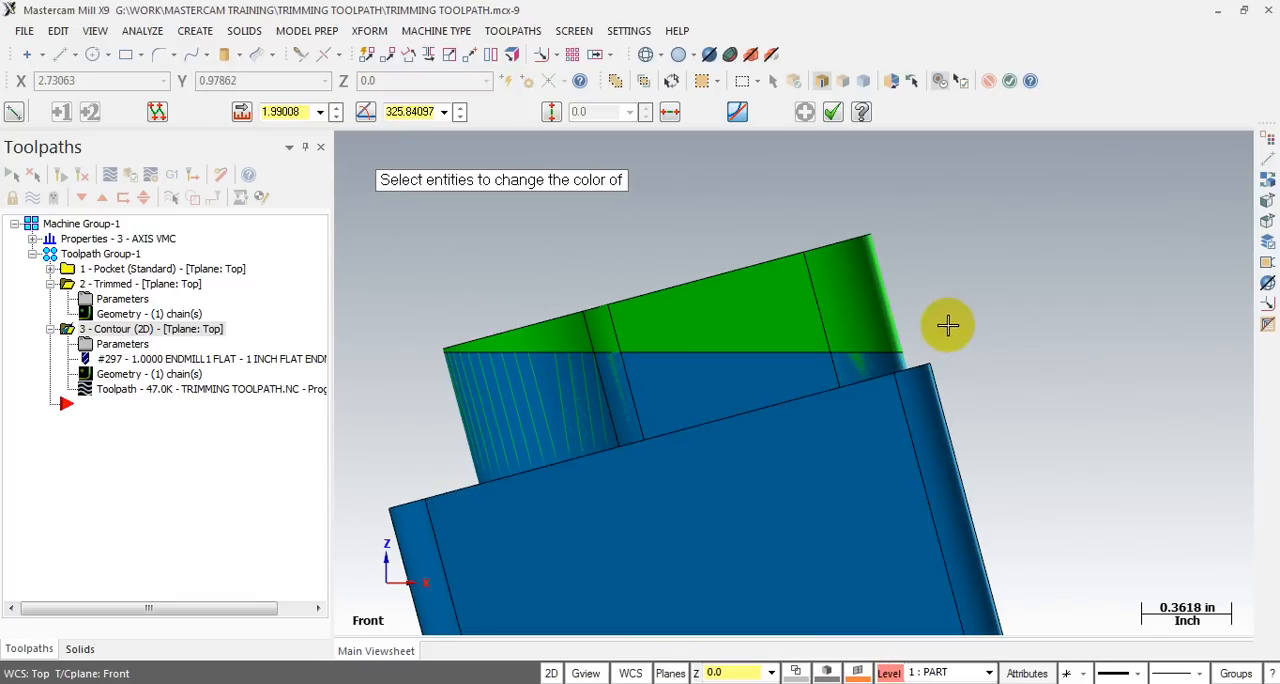
pyautogui.press('Escape')
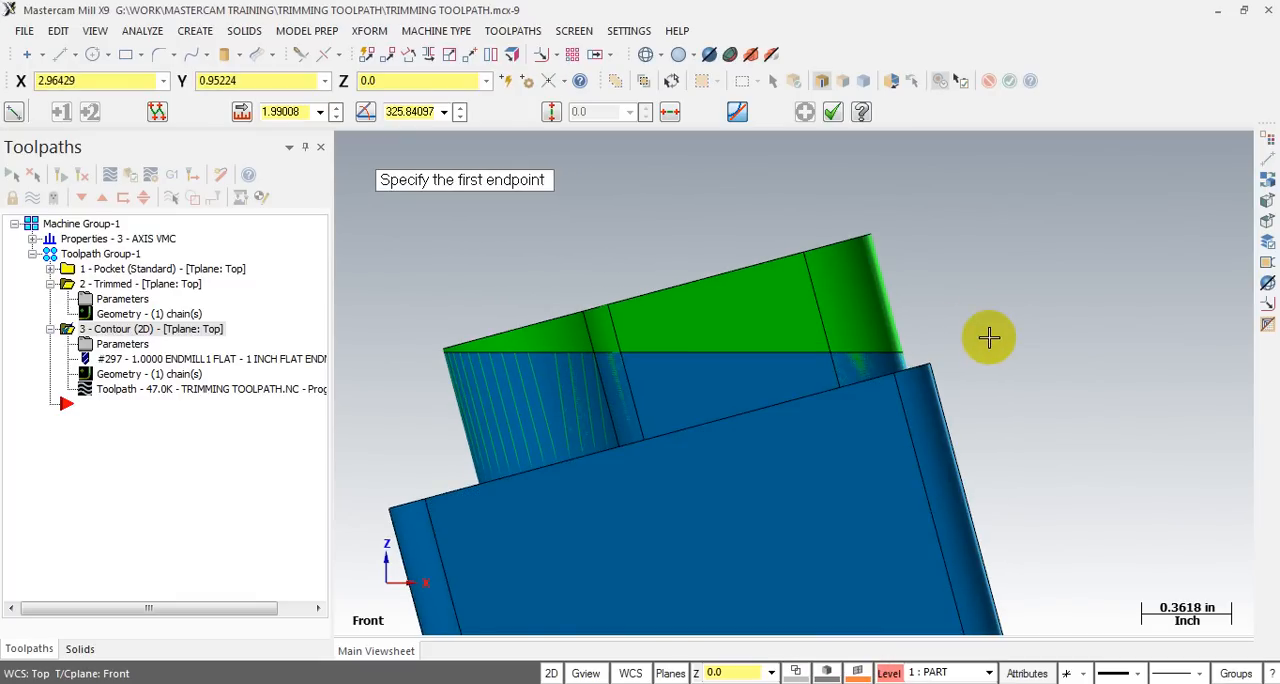
pyautogui.press('Escape')
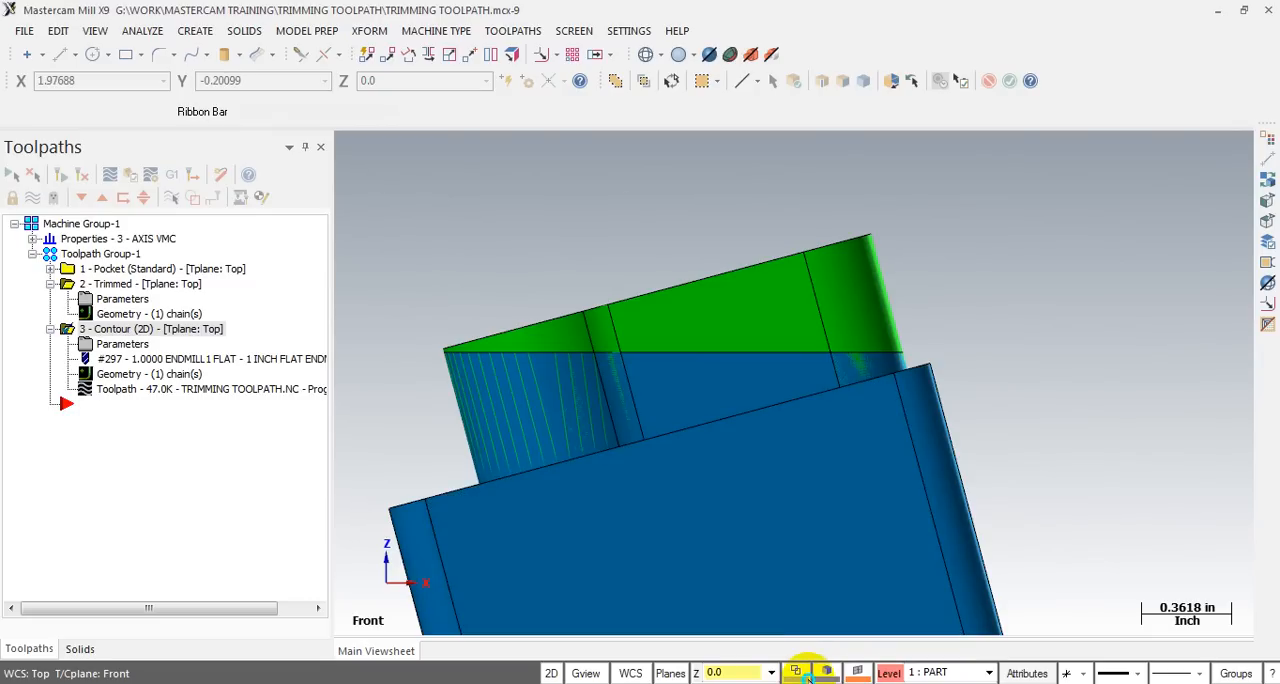
pyautogui.click(806, 674)
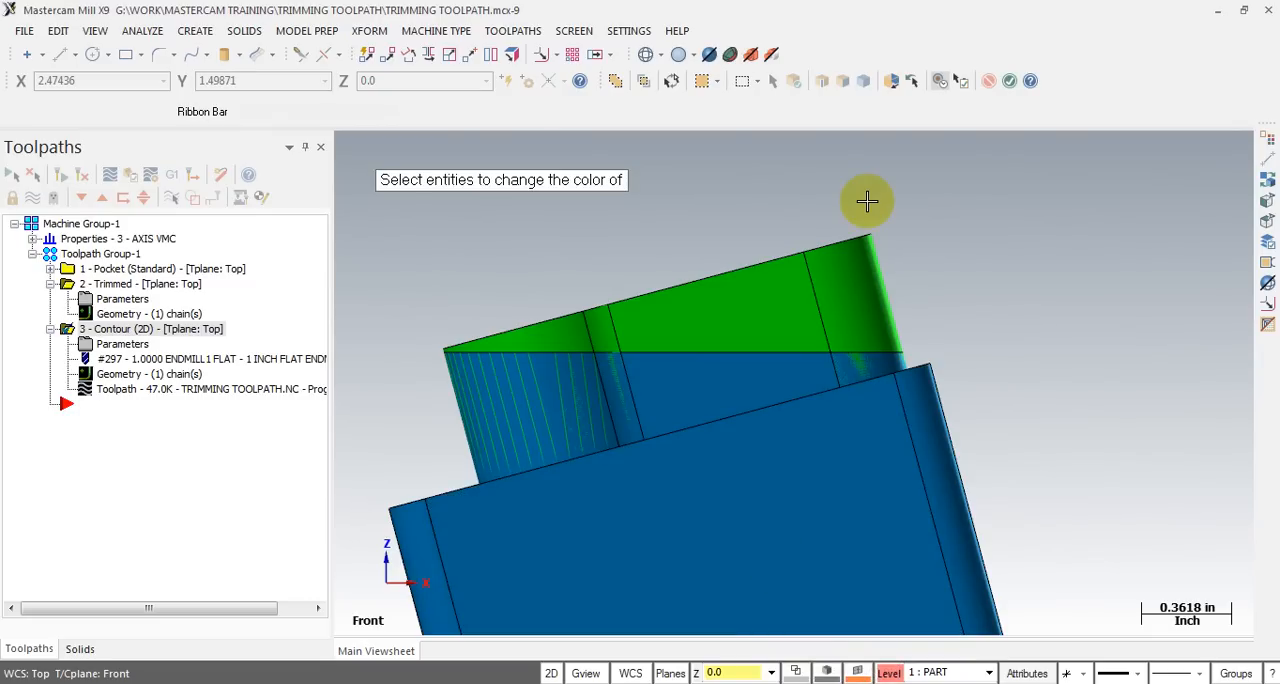
pyautogui.press('Escape')
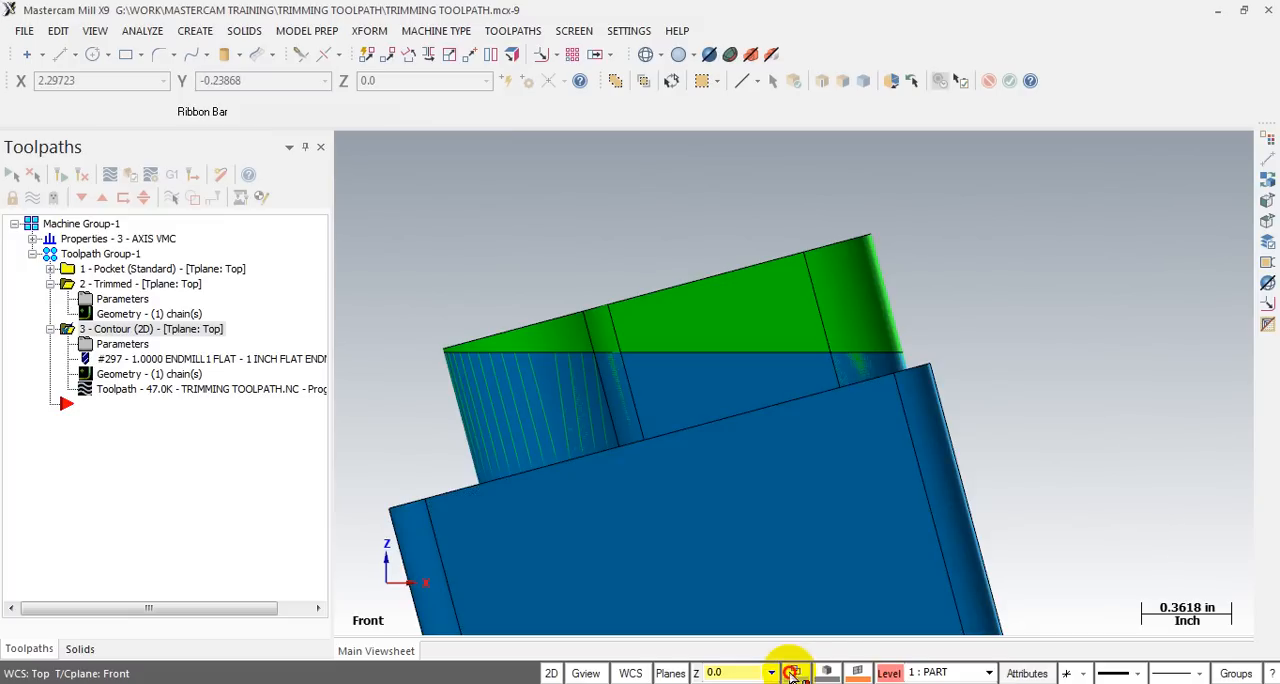
# - Set the wireframe color to black (color 0)
pyautogui.click(793, 671)
pyautogui.click(28, 275)
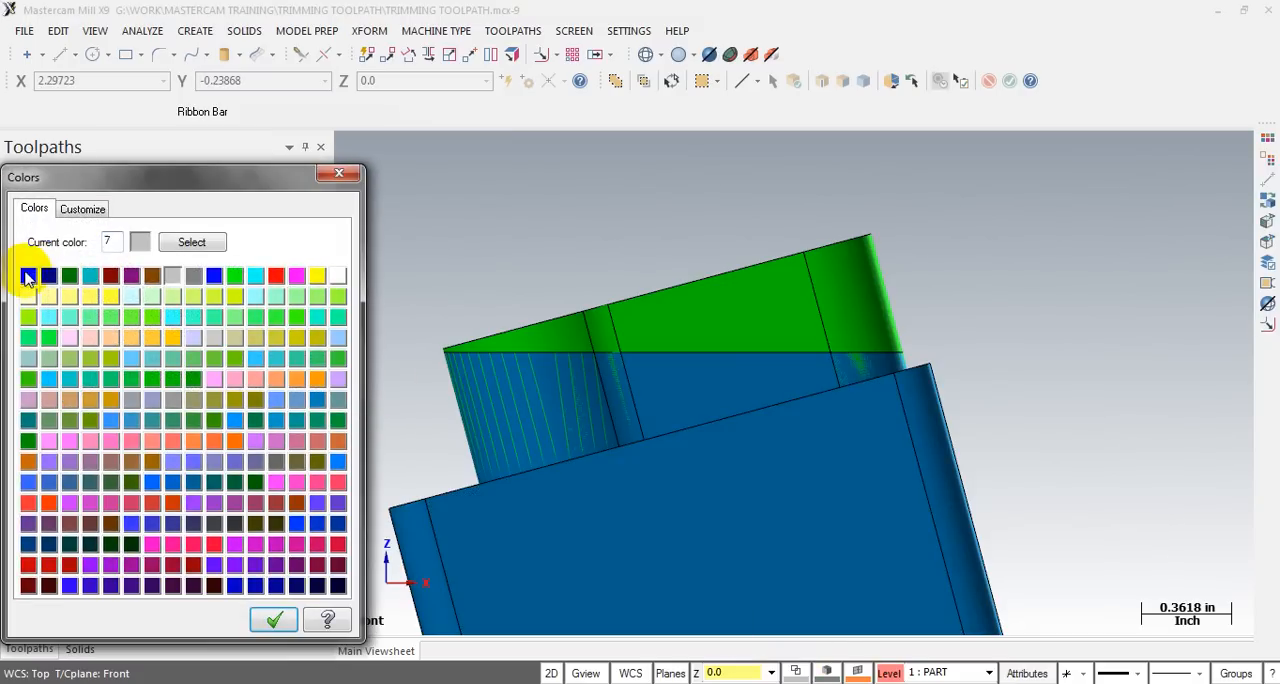
pyautogui.click(272, 620)
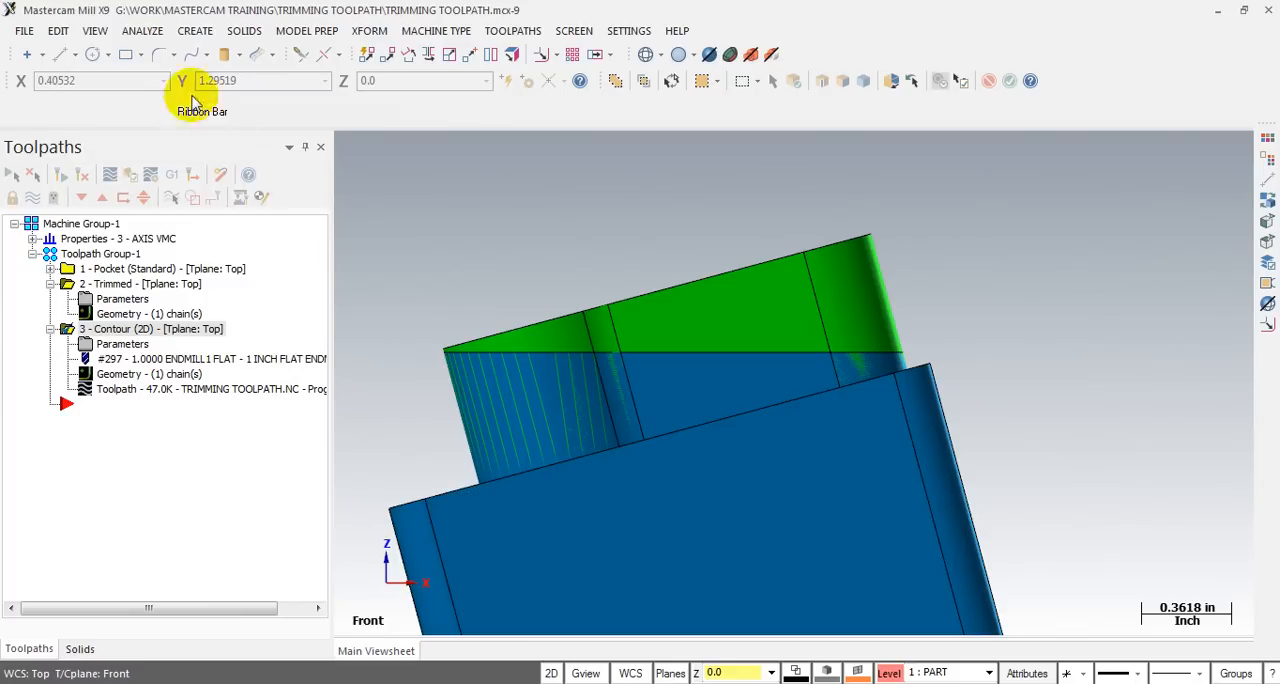
# - Draw a horizontal line about 1.84 in long across the boss along the boundary between its green and blue areas
pyautogui.click(61, 54)
pyautogui.scroll(4, 440, 355)
pyautogui.scroll(1, 440, 365)
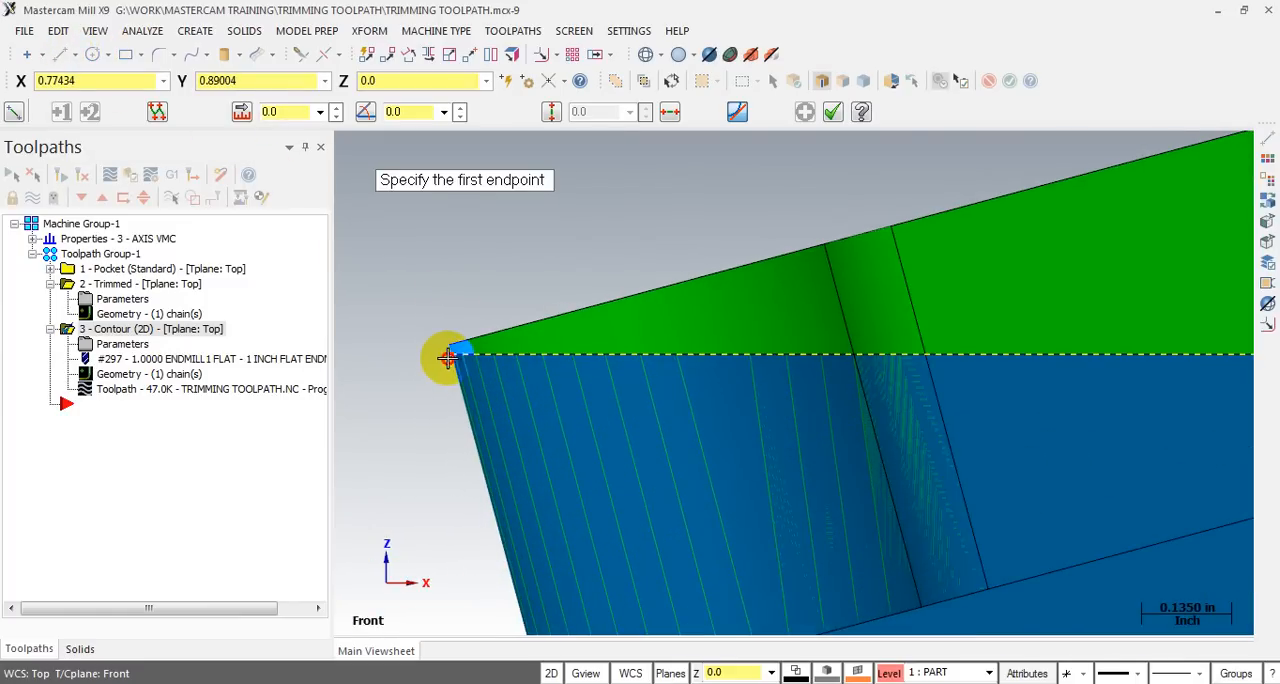
pyautogui.click(447, 357)
pyautogui.scroll(-5, 445, 357)
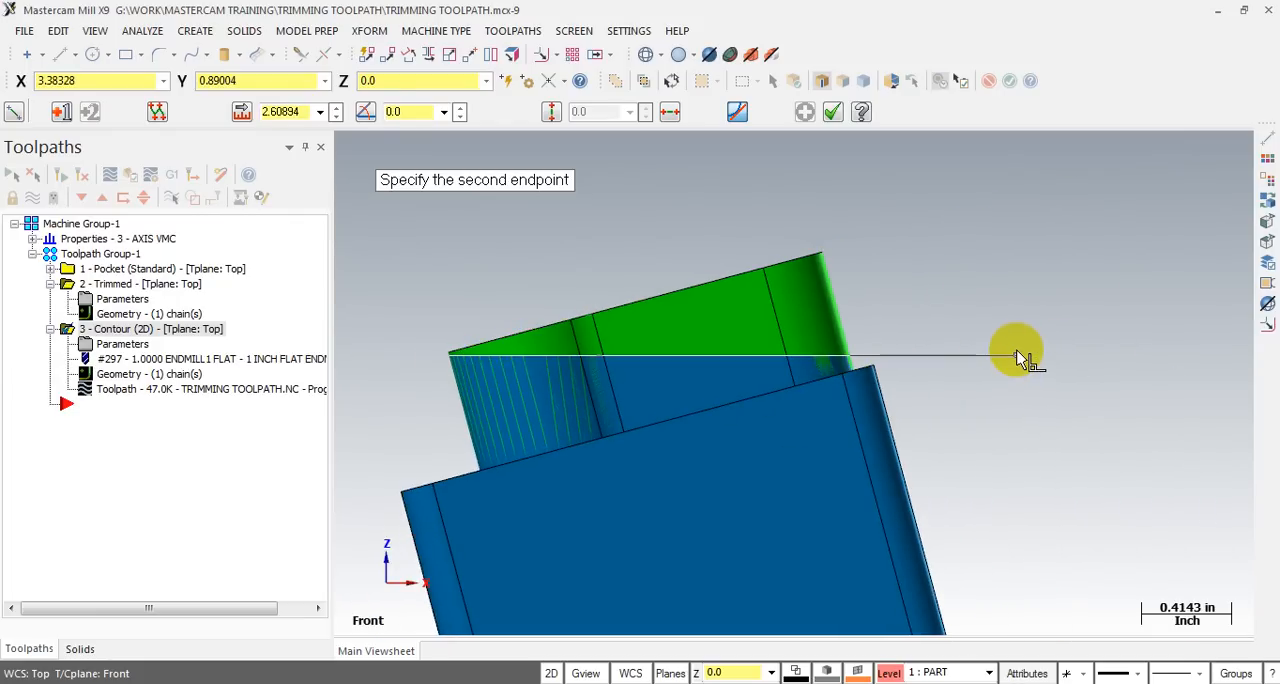
pyautogui.click(850, 354)
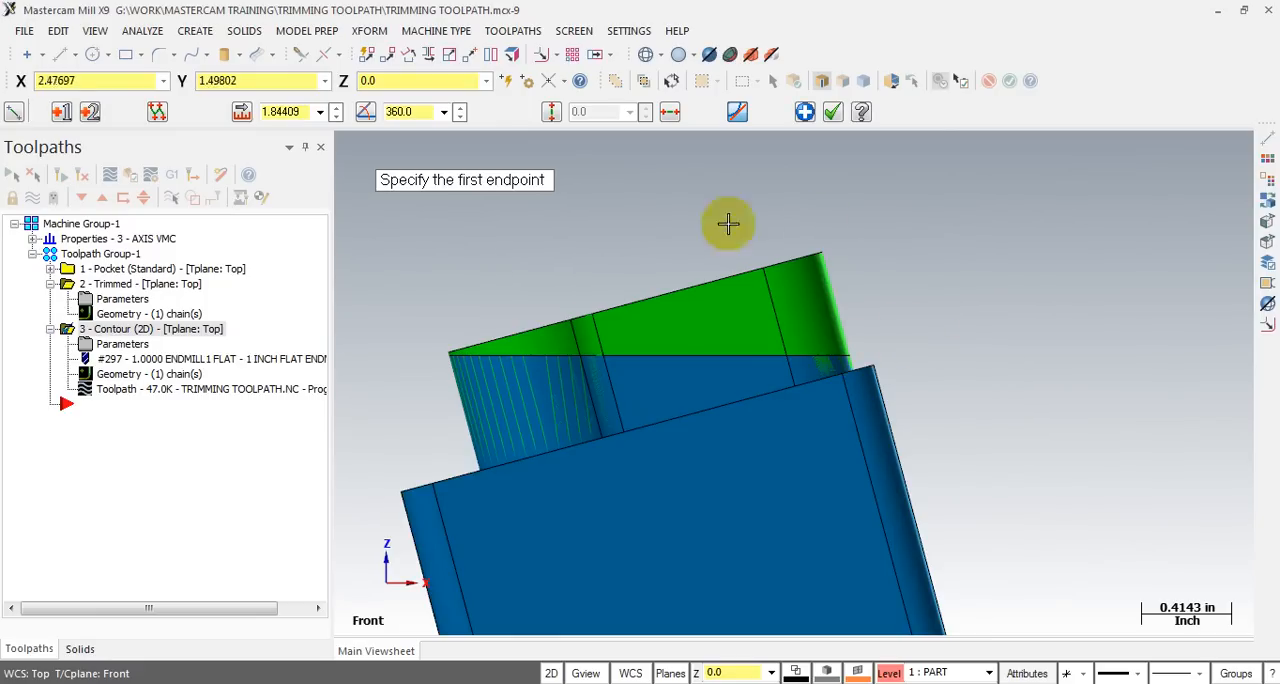
# - Draw a line about 1.78 in long from the horizontal line's left end along the boss's sloped top edge to its upper right corner
pyautogui.scroll(4, 431, 360)
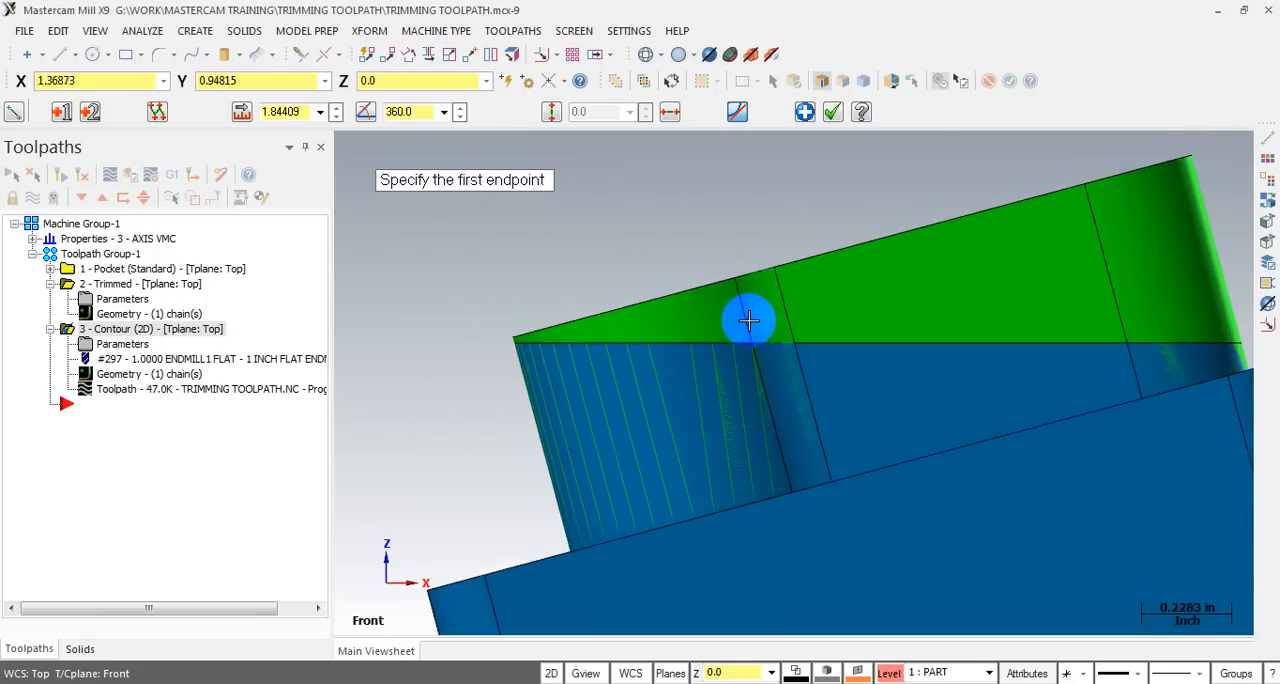
pyautogui.click(531, 344)
pyautogui.scroll(-3, 531, 344)
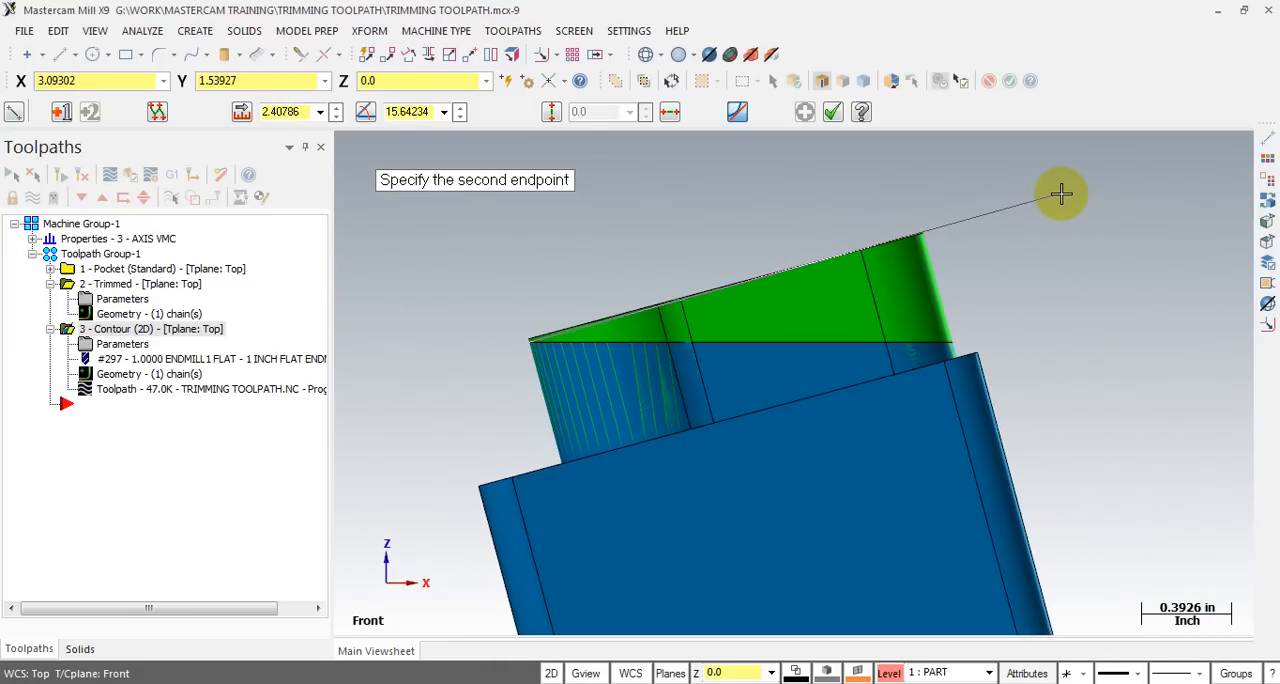
pyautogui.scroll(1, 923, 243)
pyautogui.click(922, 240)
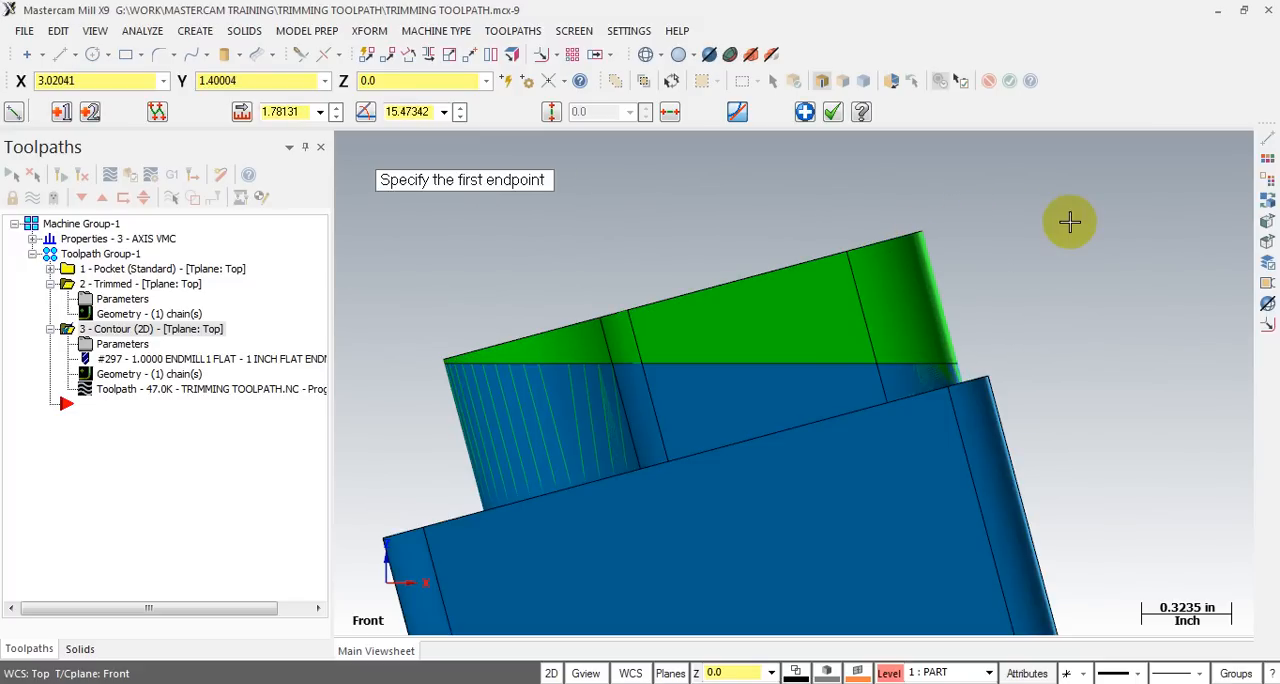
pyautogui.press('Escape')
pyautogui.click(763, 312)
pyautogui.click(794, 444)
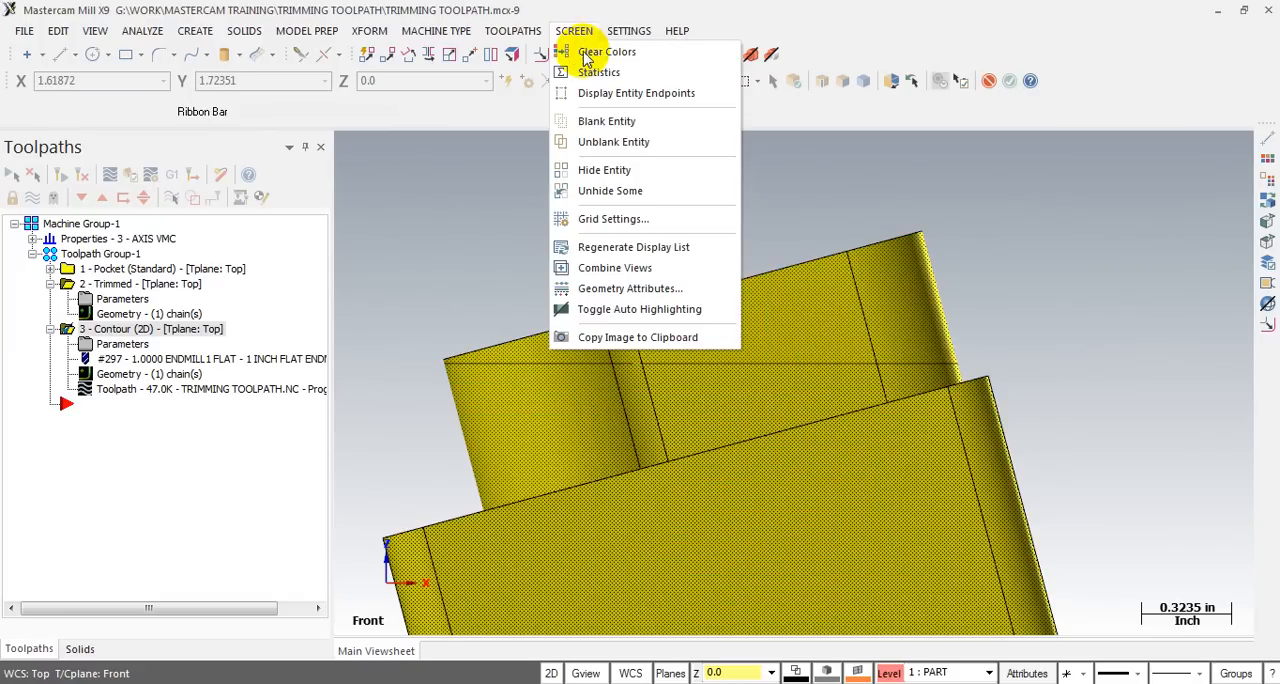
pyautogui.click(608, 141)
pyautogui.press('Return')
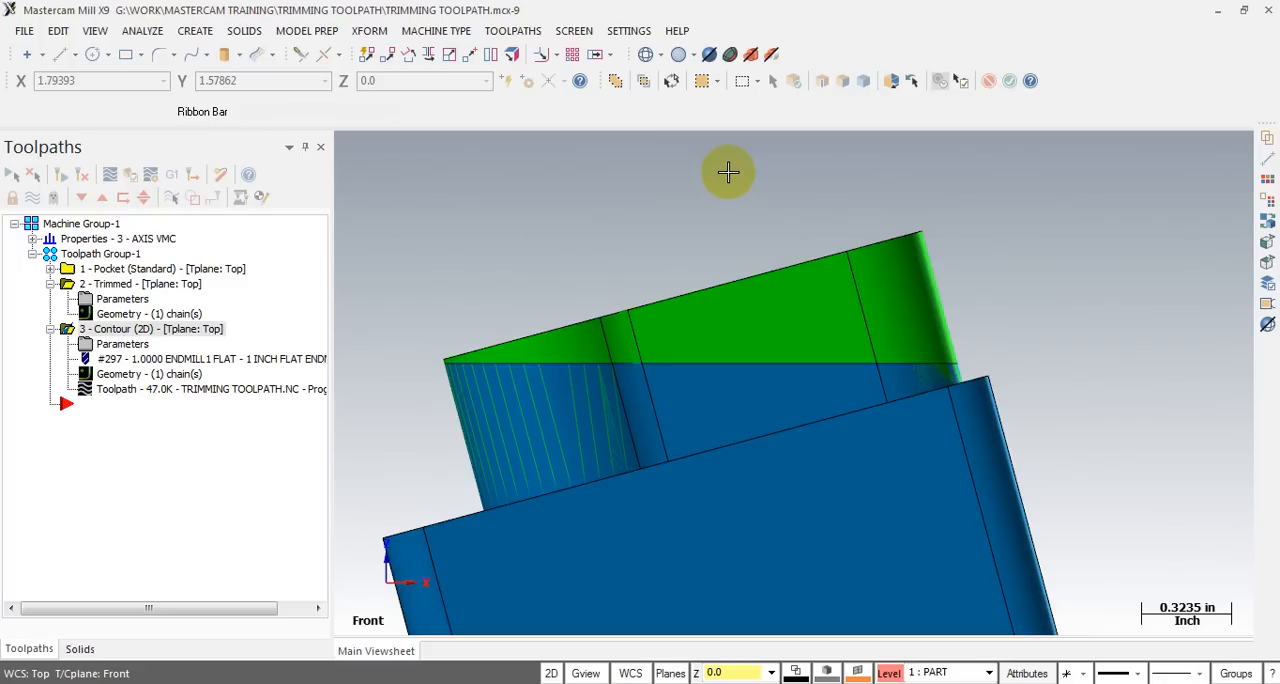
pyautogui.click(791, 331)
pyautogui.click(803, 471)
pyautogui.click(630, 32)
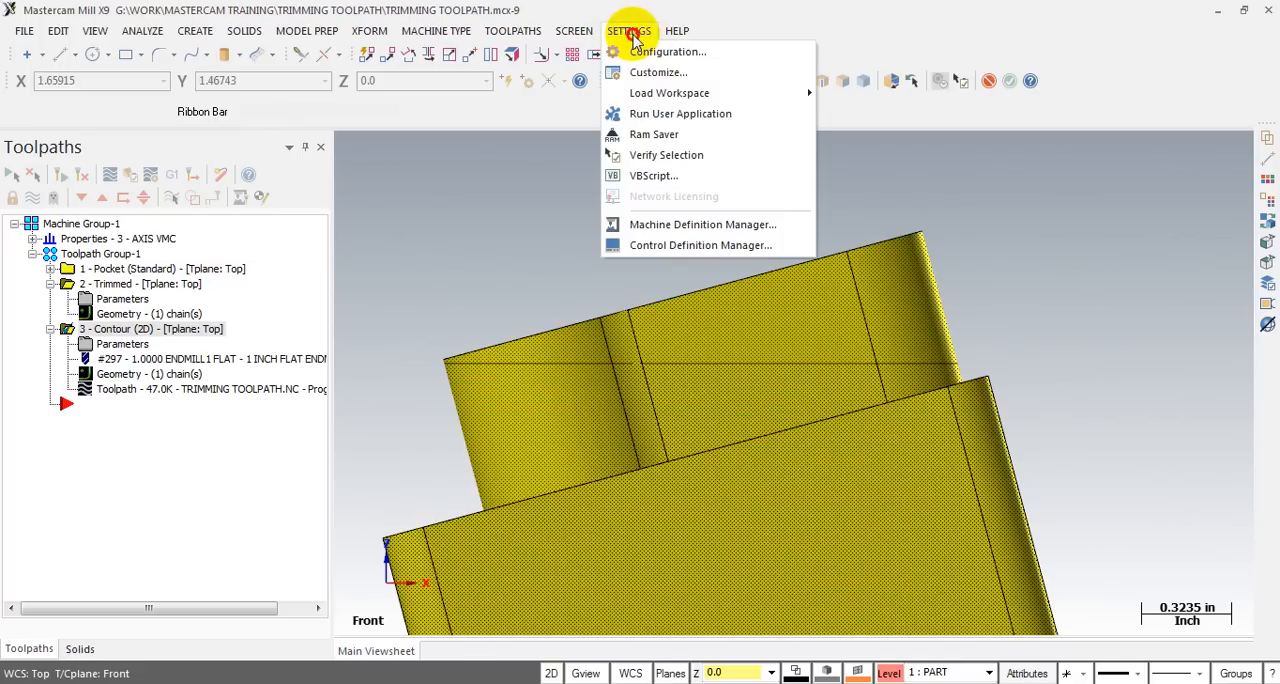
pyautogui.click(574, 31)
pyautogui.click(596, 141)
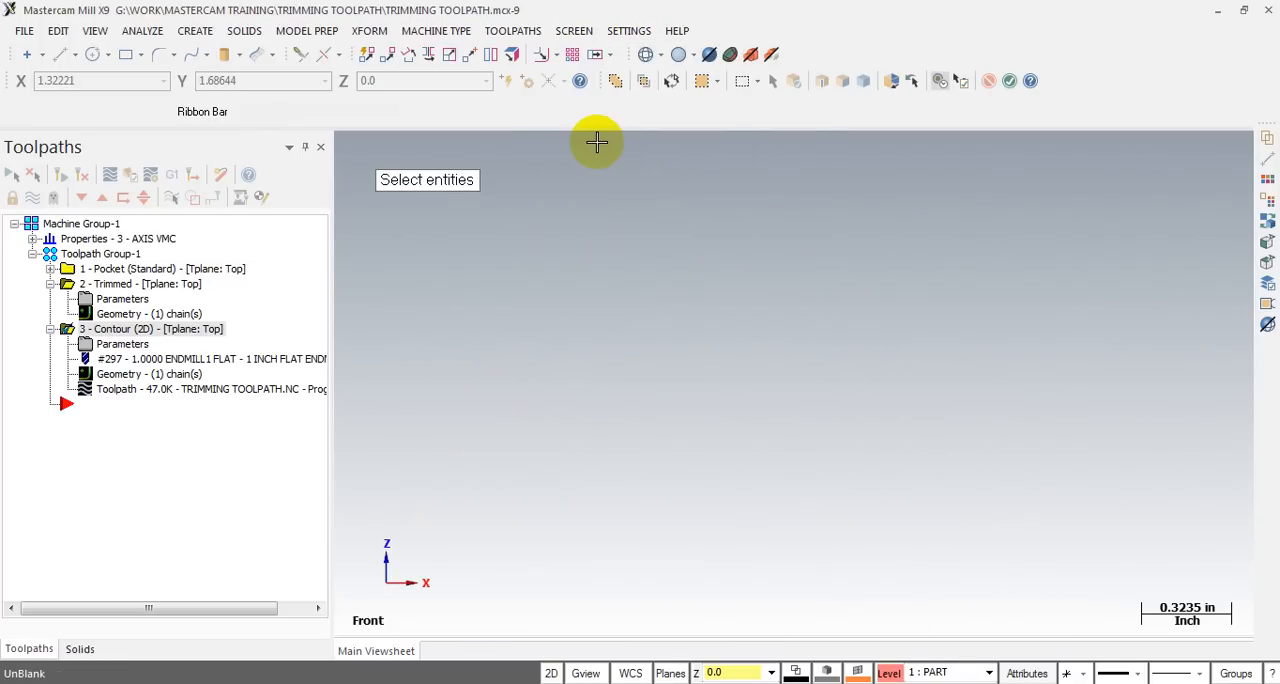
pyautogui.press('Return')
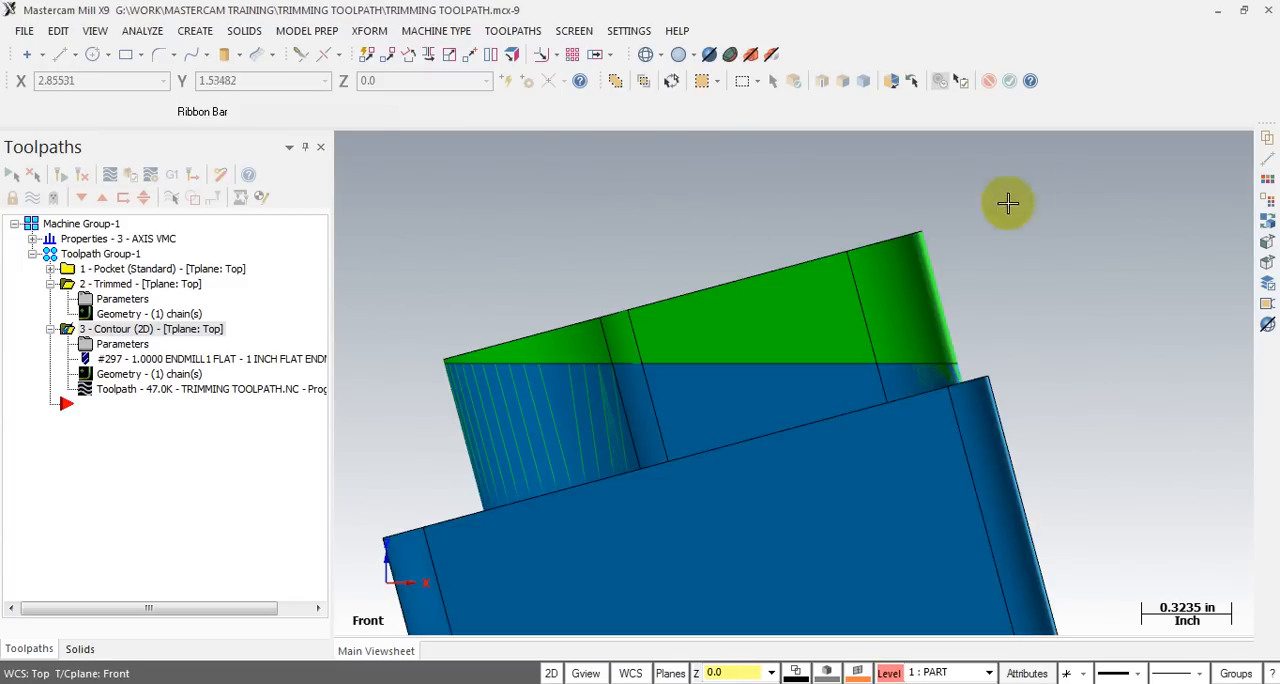
# - Blank both the green stock and the blue part so that only the drawn lines are displayed
pyautogui.click(787, 309)
pyautogui.click(788, 417)
pyautogui.click(574, 31)
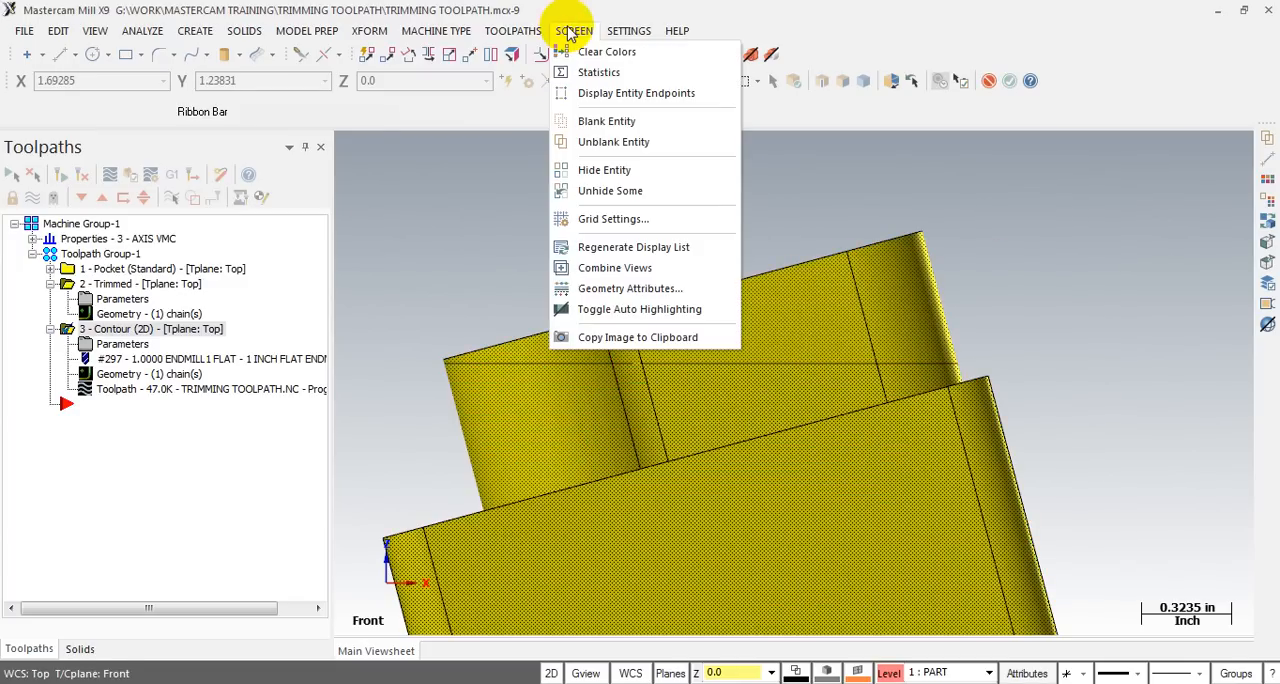
pyautogui.click(596, 121)
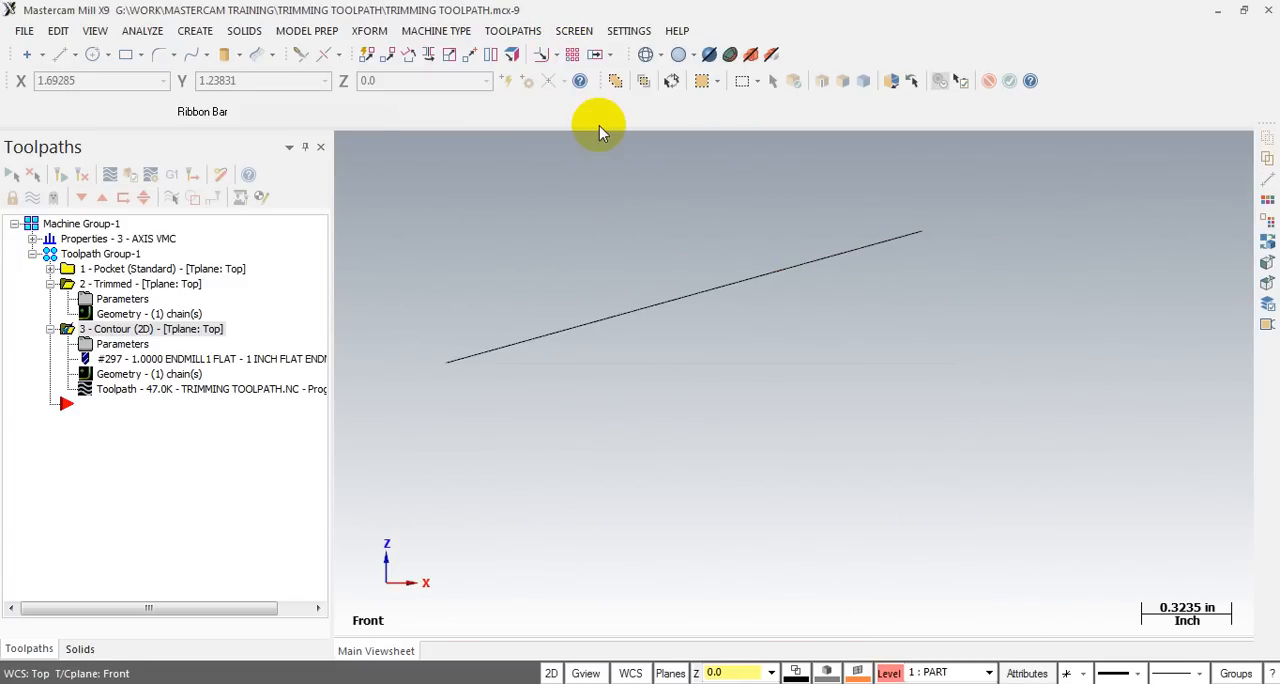
# - Try to recolor the horizontal line by reapplying black (color 0) as the wireframe color
pyautogui.click(715, 364)
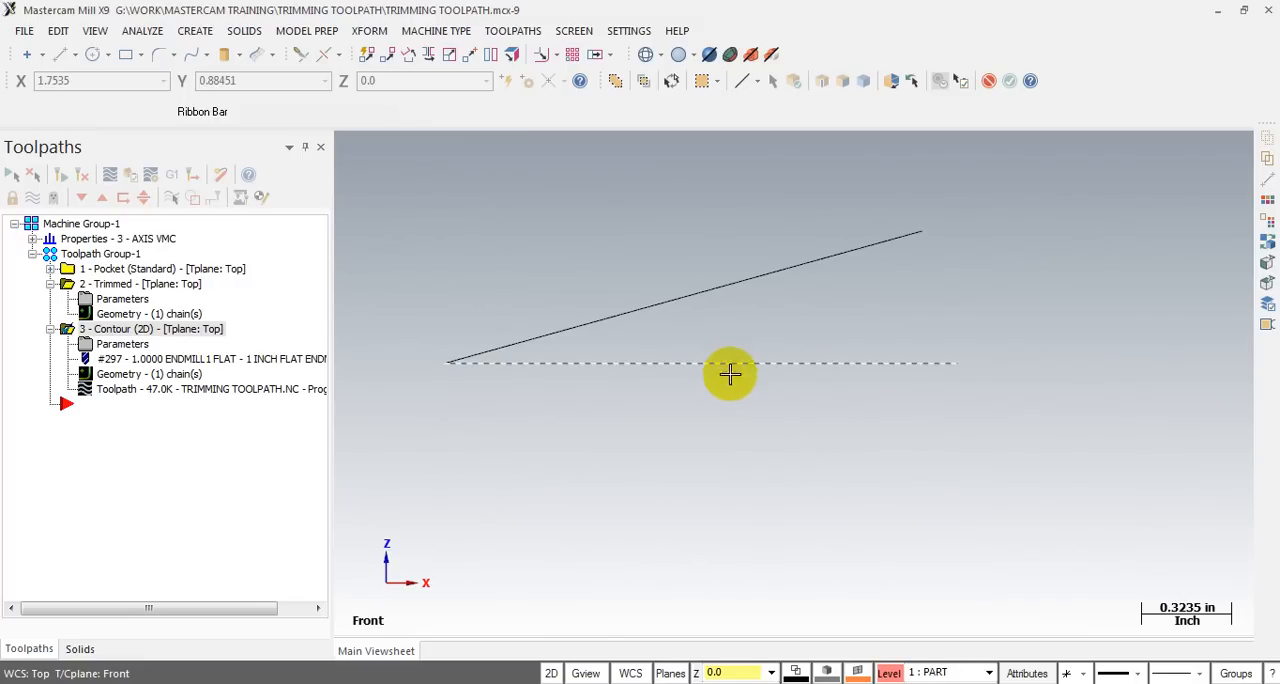
pyautogui.click(792, 672)
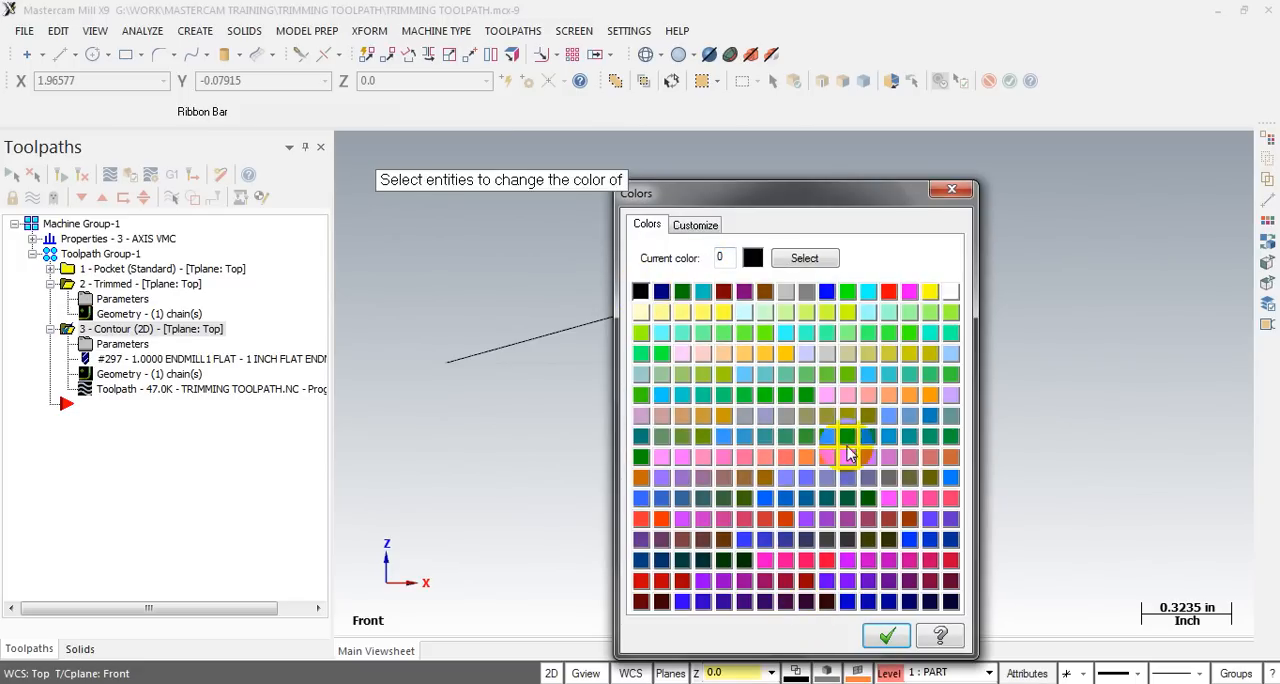
pyautogui.click(876, 628)
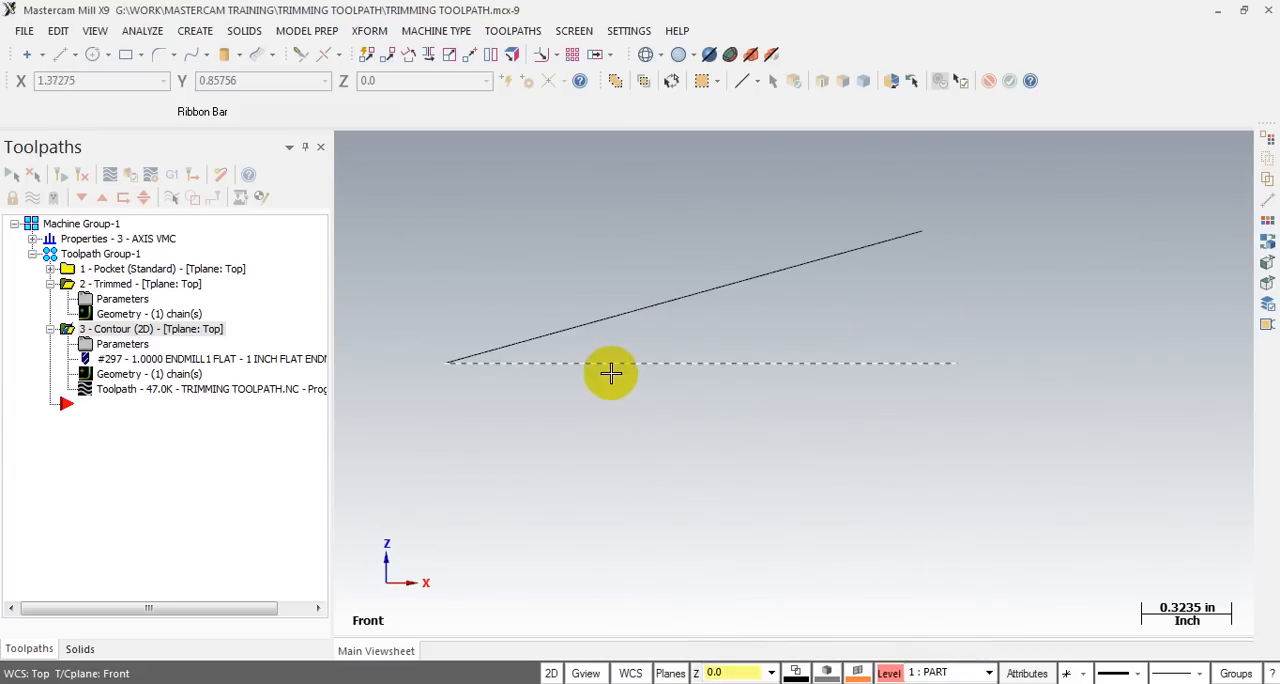
pyautogui.click(800, 672)
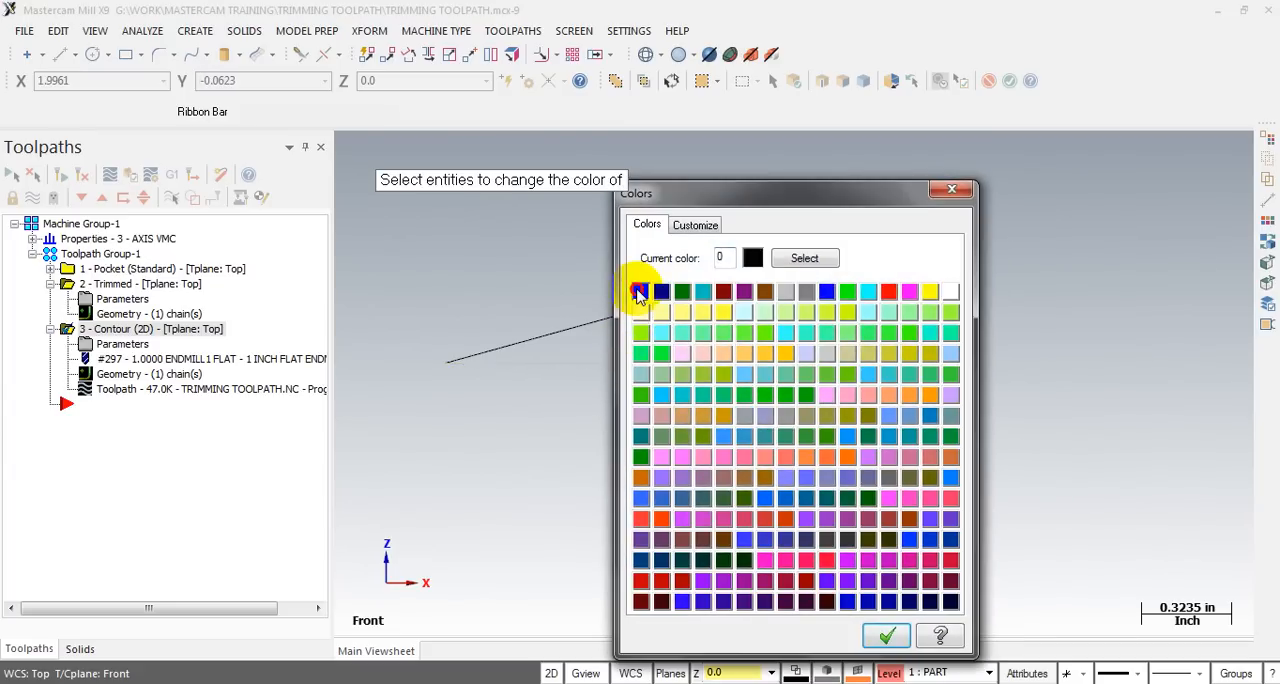
pyautogui.click(643, 293)
pyautogui.click(880, 631)
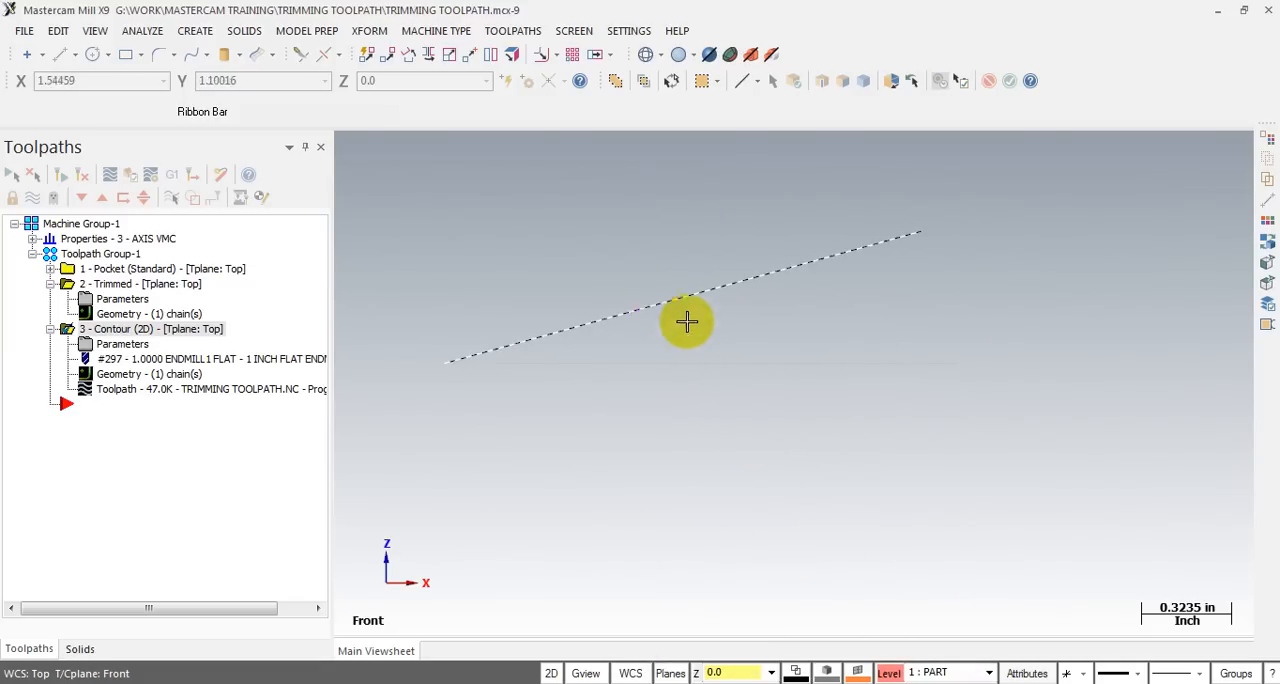
# - Close the triangle with a line from the sloped line's upper end to the horizontal line's right end
pyautogui.moveTo(741, 350); pyautogui.dragTo(774, 388, button='middle')
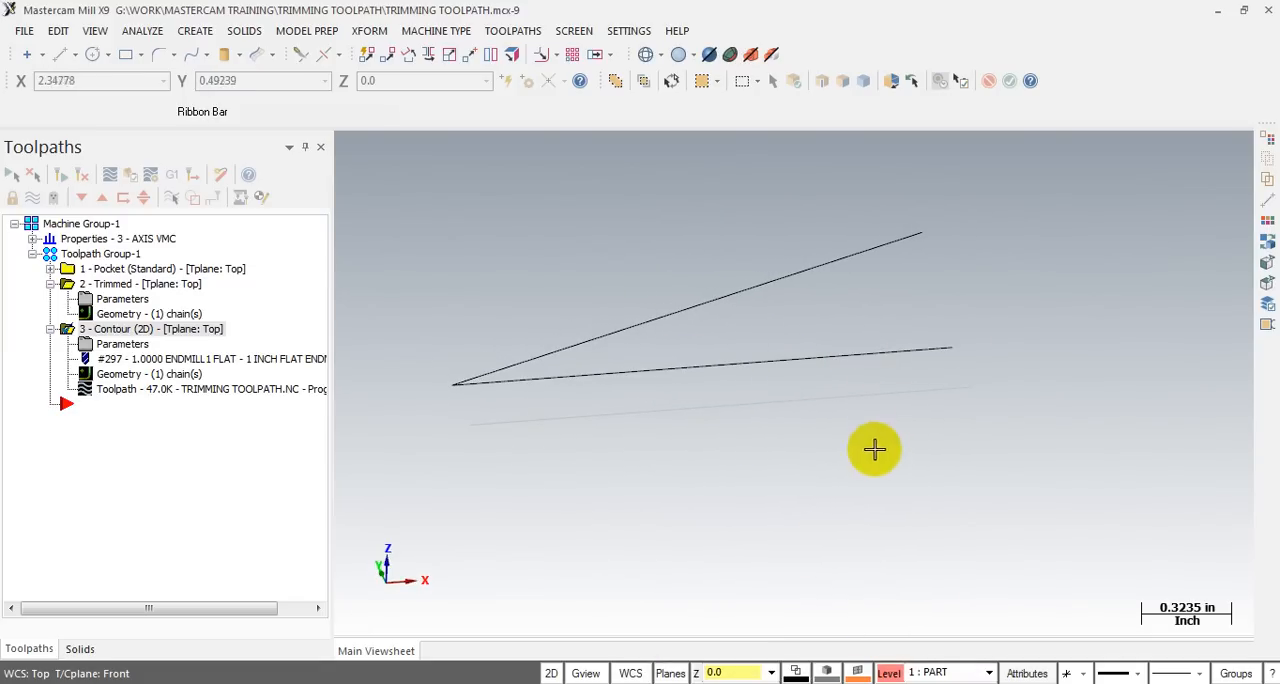
pyautogui.click(57, 62)
pyautogui.click(922, 237)
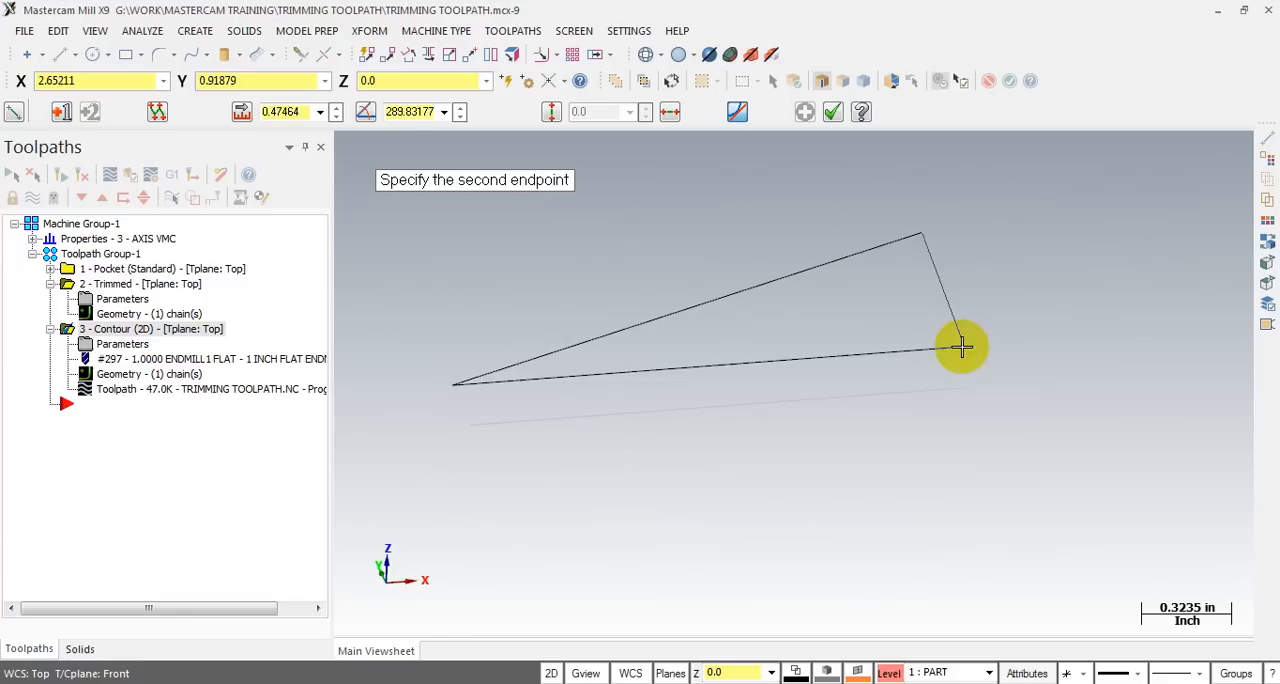
pyautogui.click(953, 349)
pyautogui.press('Escape')
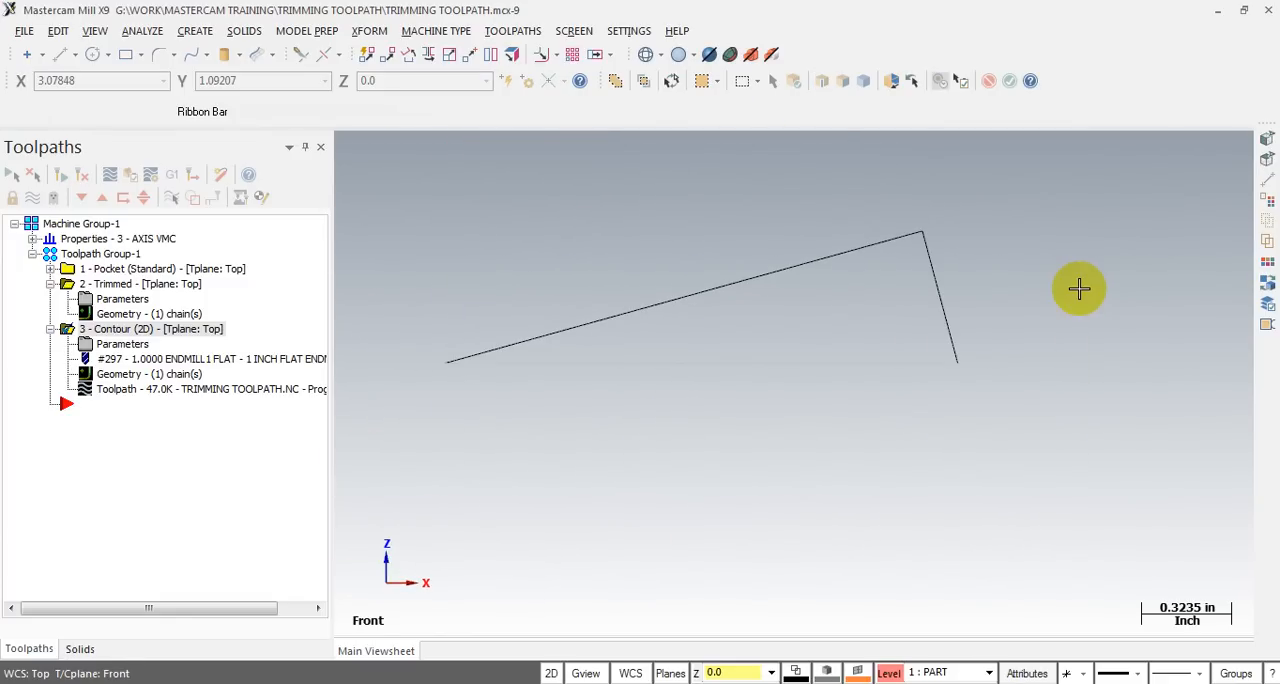
pyautogui.moveTo(917, 295); pyautogui.dragTo(934, 297, button='middle')
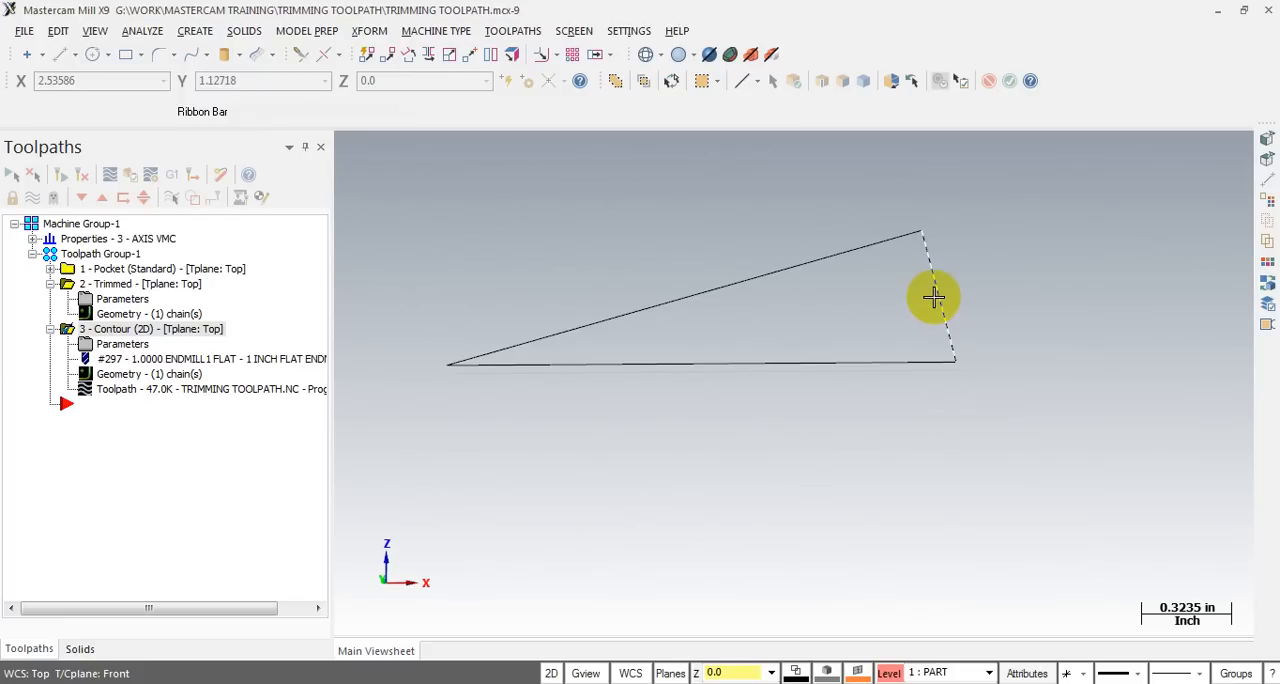
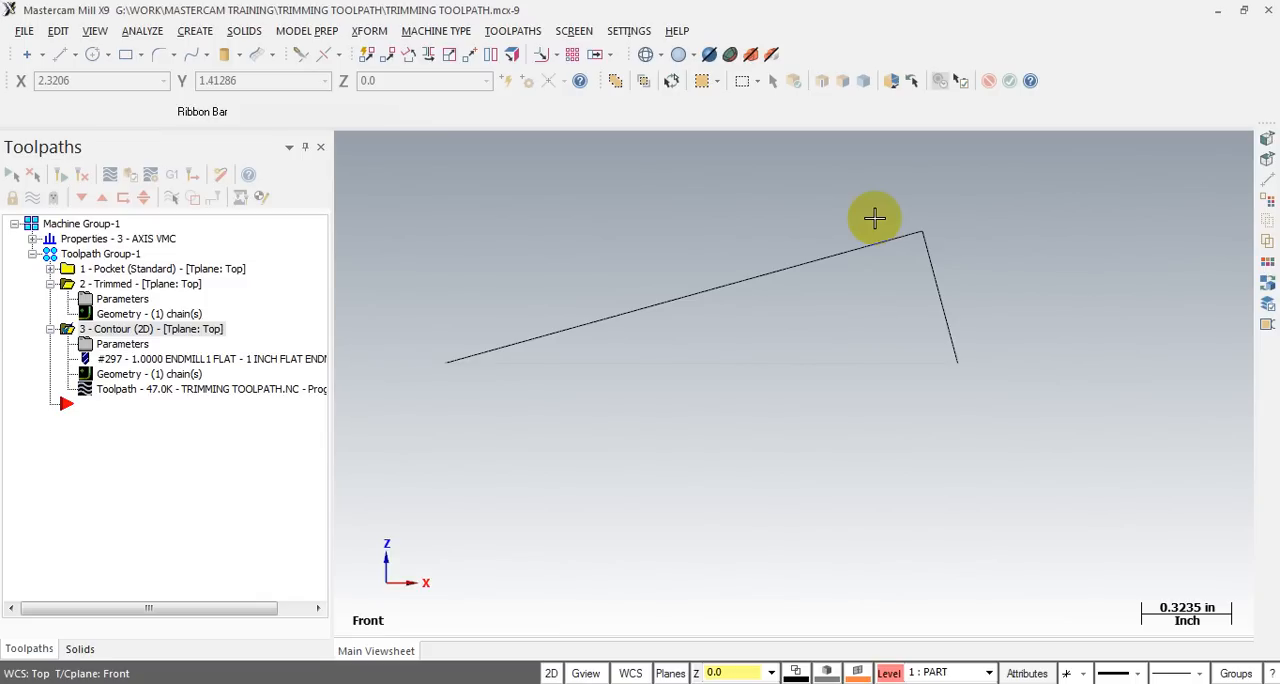
# - Unblank the green stock and the blue part in the front view so they are displayed together with the drawn triangle
pyautogui.moveTo(876, 221); pyautogui.dragTo(894, 229, button='middle')
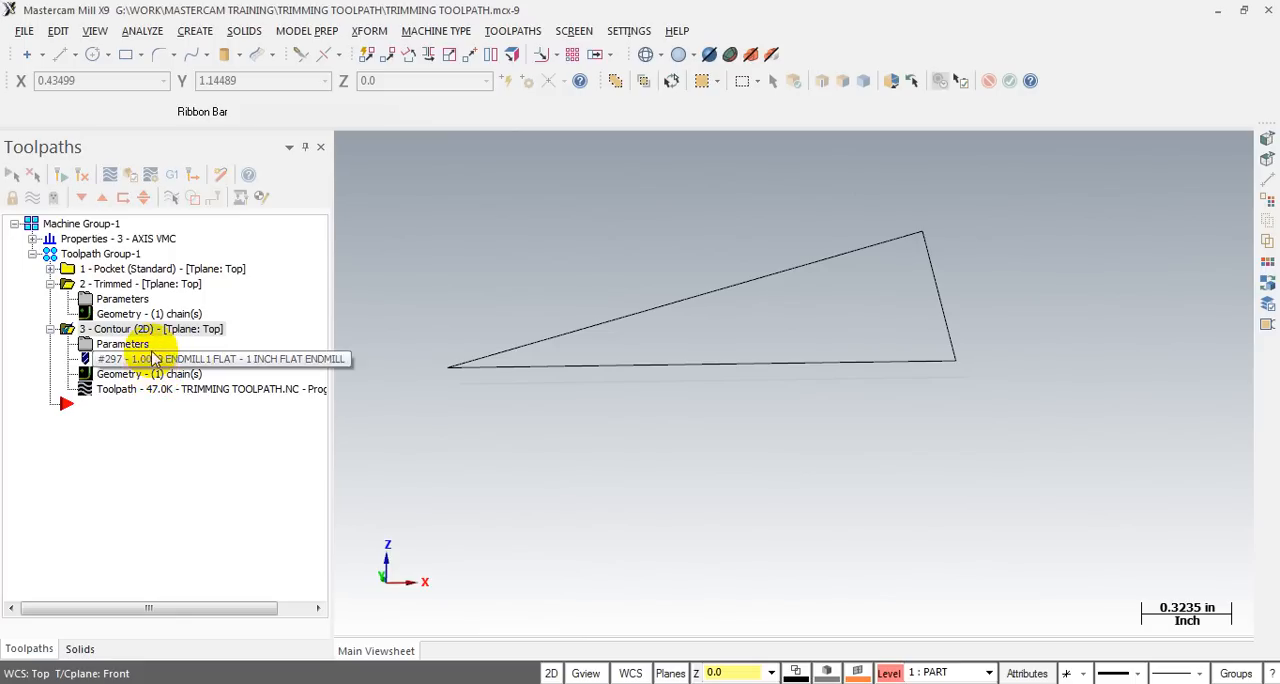
pyautogui.scroll(-1, 543, 277)
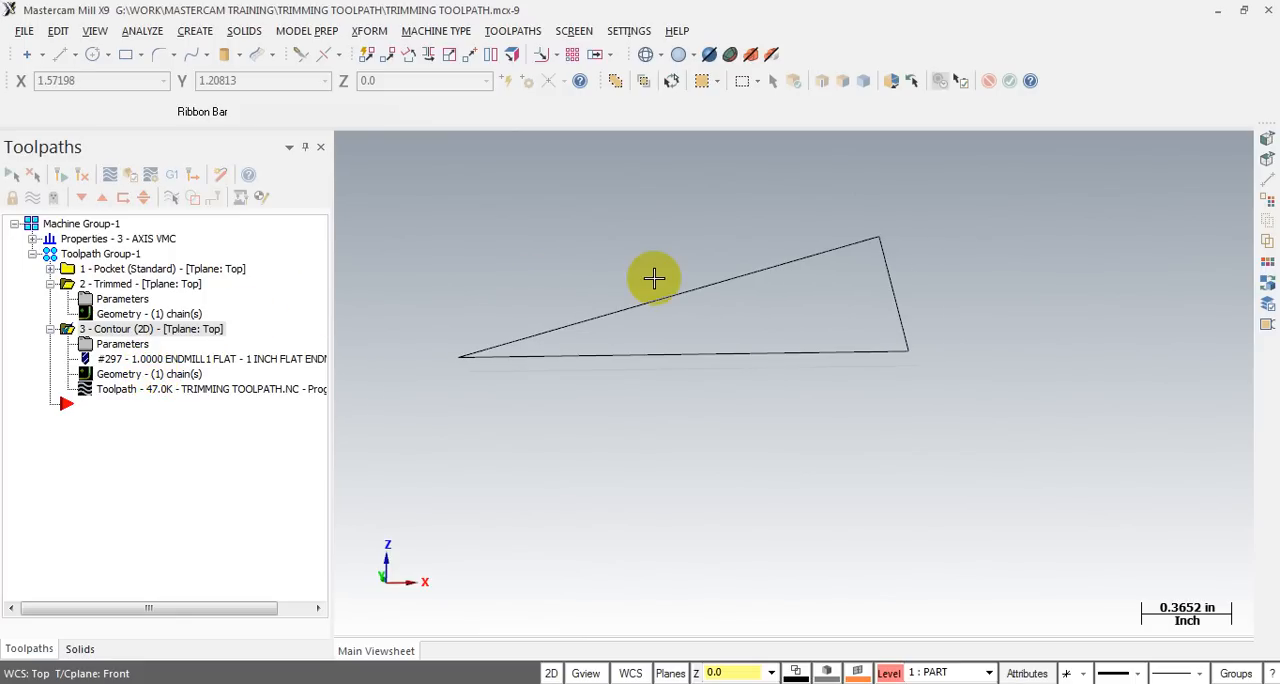
pyautogui.hotkey('alt', '1')
pyautogui.hotkey('alt', '2')
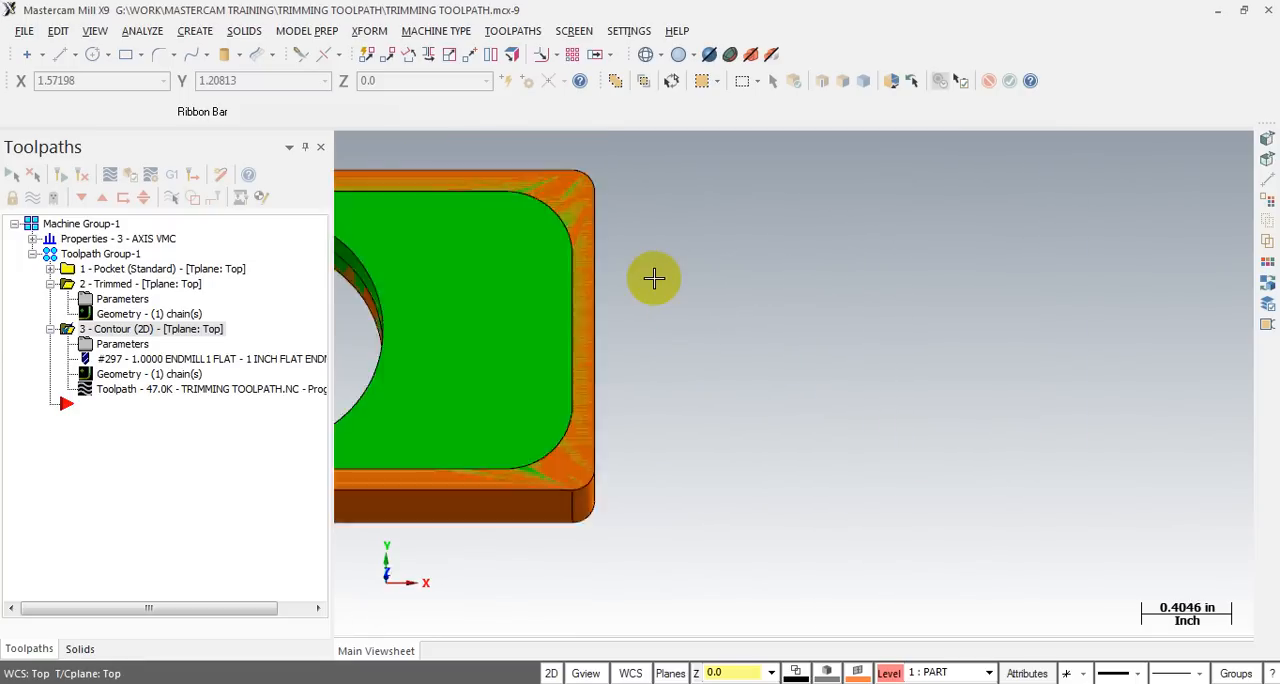
pyautogui.click(575, 31)
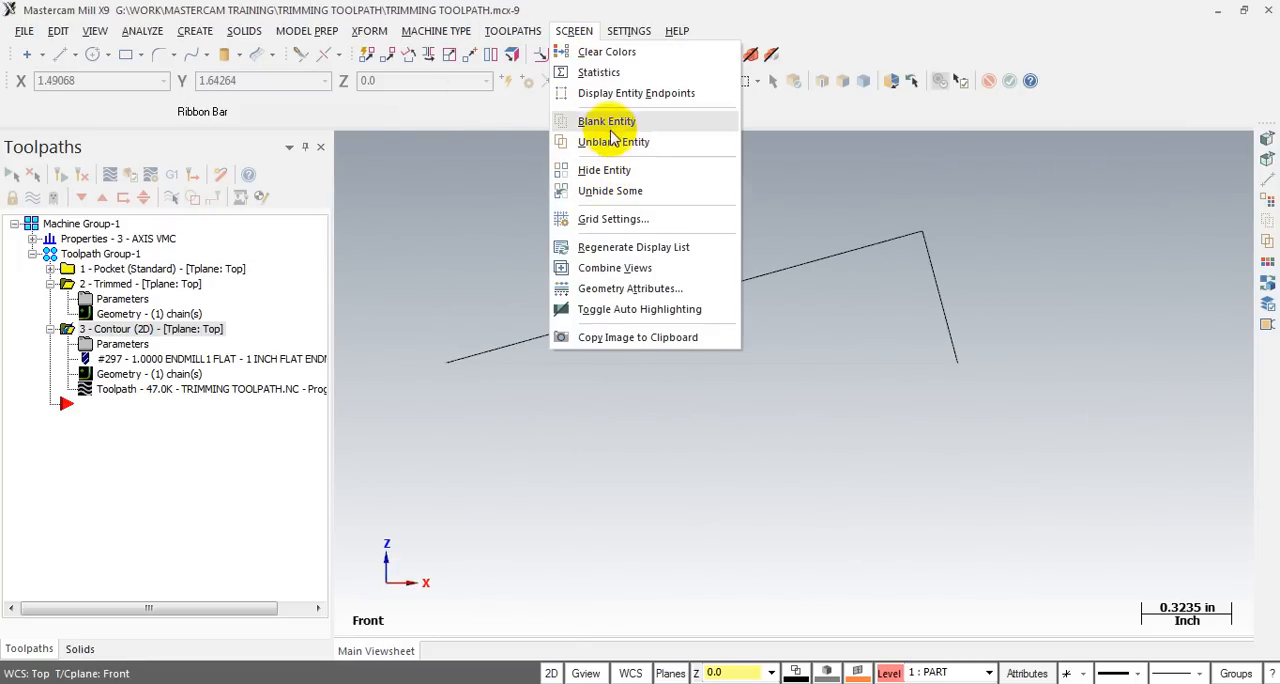
pyautogui.click(612, 142)
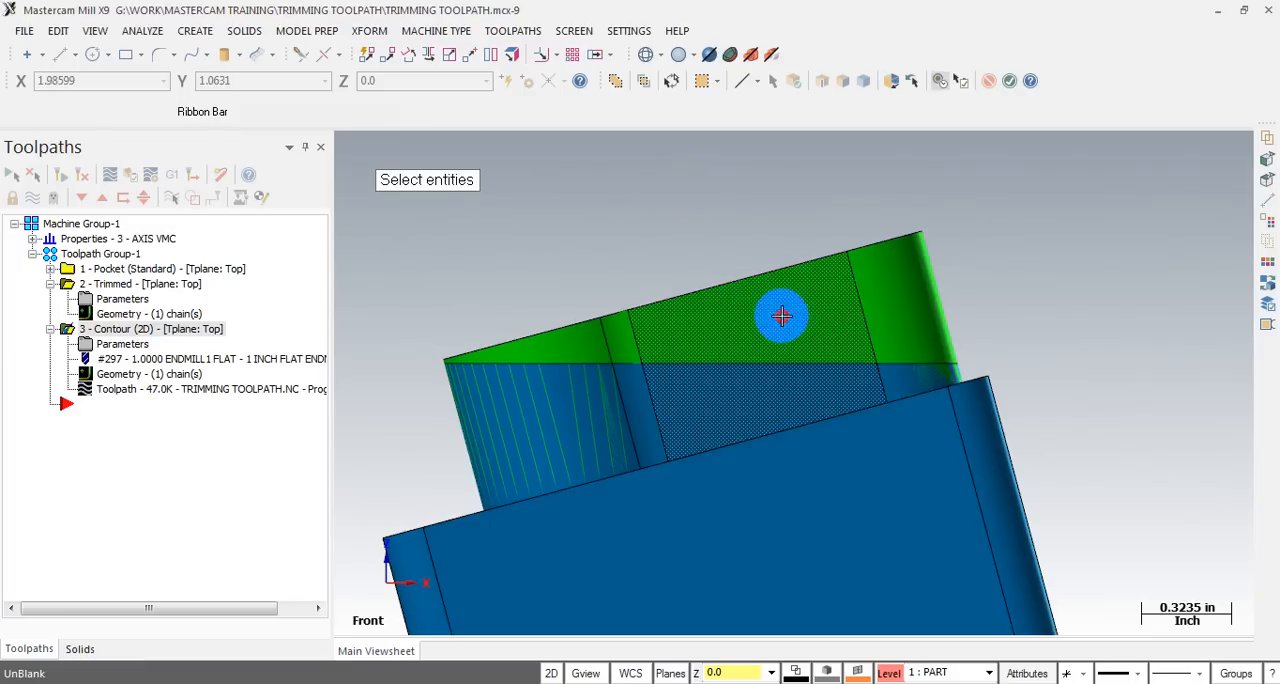
pyautogui.click(780, 442)
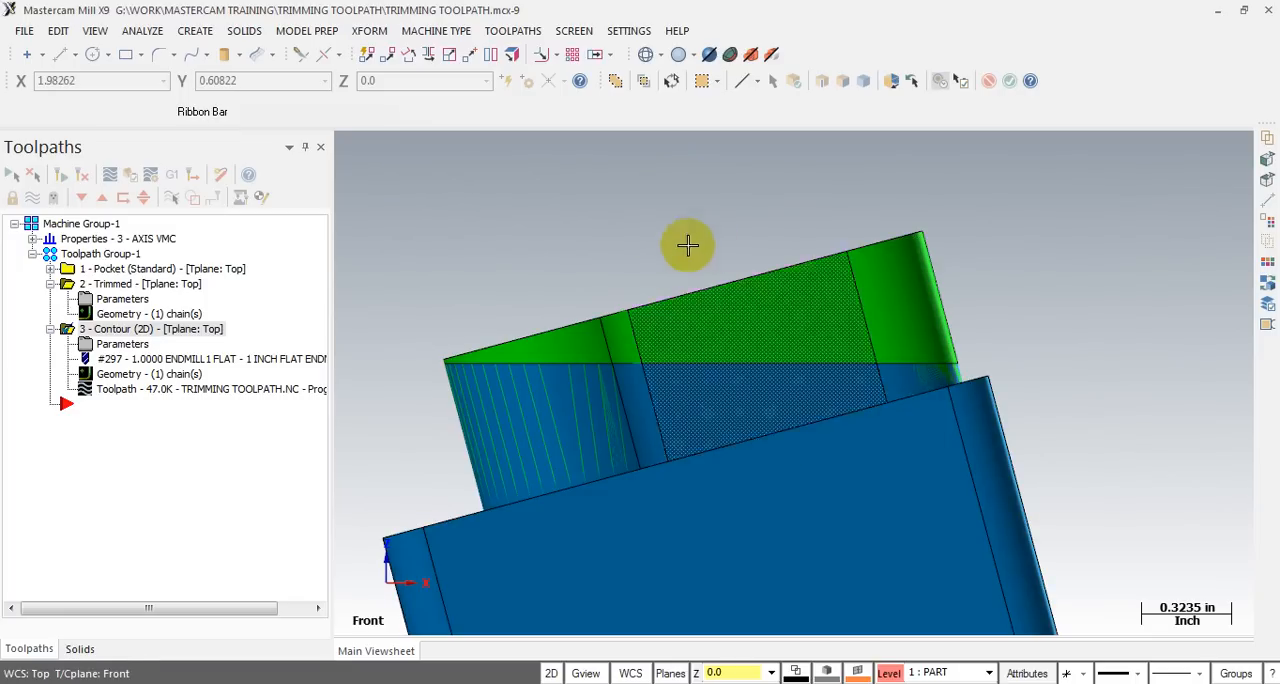
# - Start a Trim toolpath and chain the closed three-line triangle as its only trimming boundary
pyautogui.scroll(-4, 694, 232)
pyautogui.scroll(1, 712, 238)
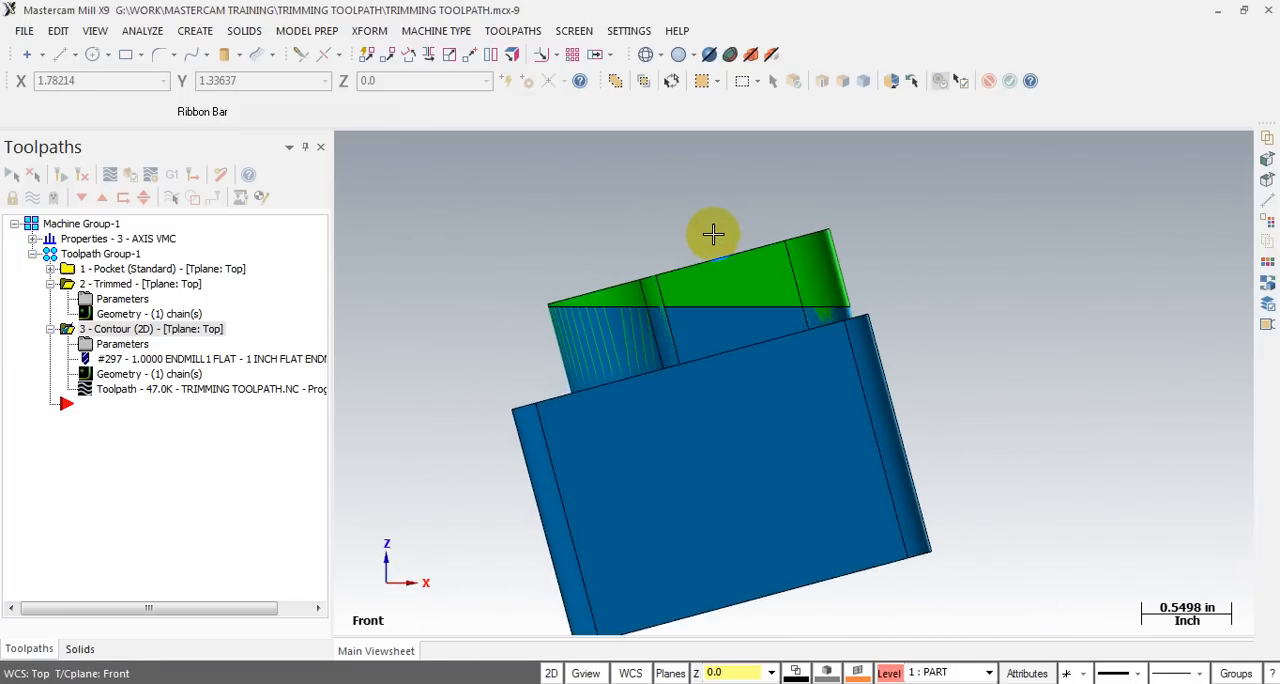
pyautogui.moveTo(371, 355); pyautogui.dragTo(503, 134, button='middle')
pyautogui.scroll(2, 545, 213)
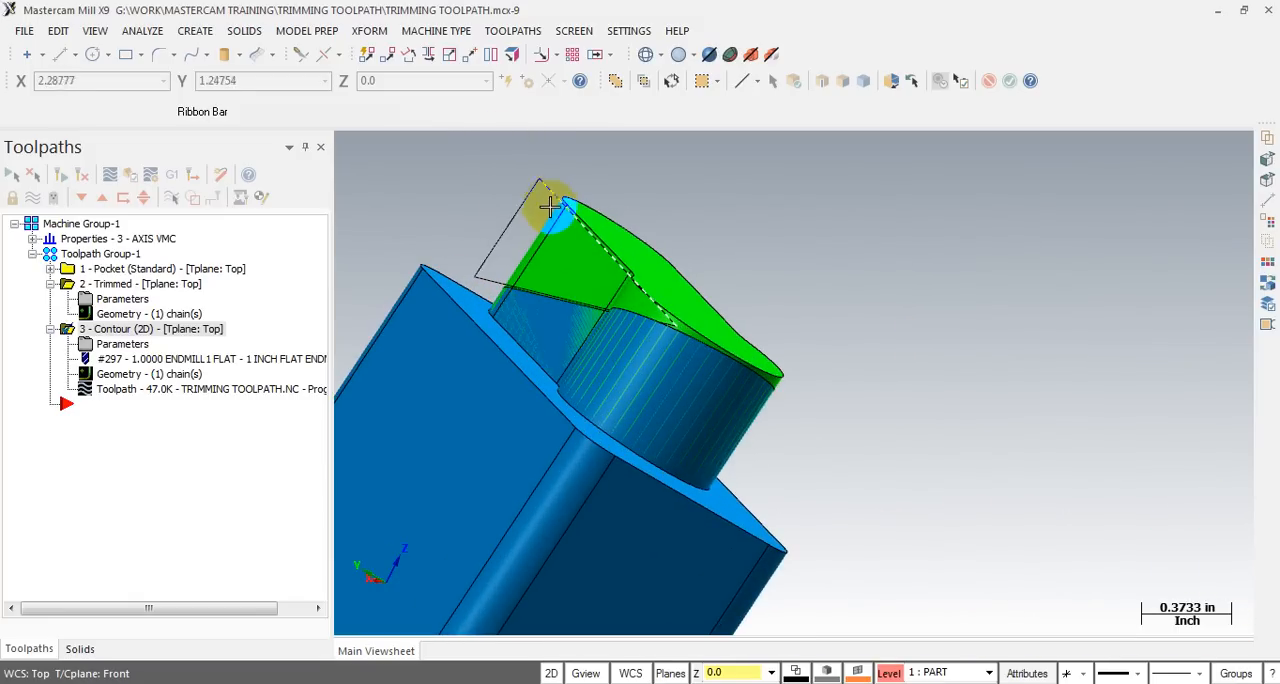
pyautogui.moveTo(551, 189); pyautogui.dragTo(505, 215, button='middle')
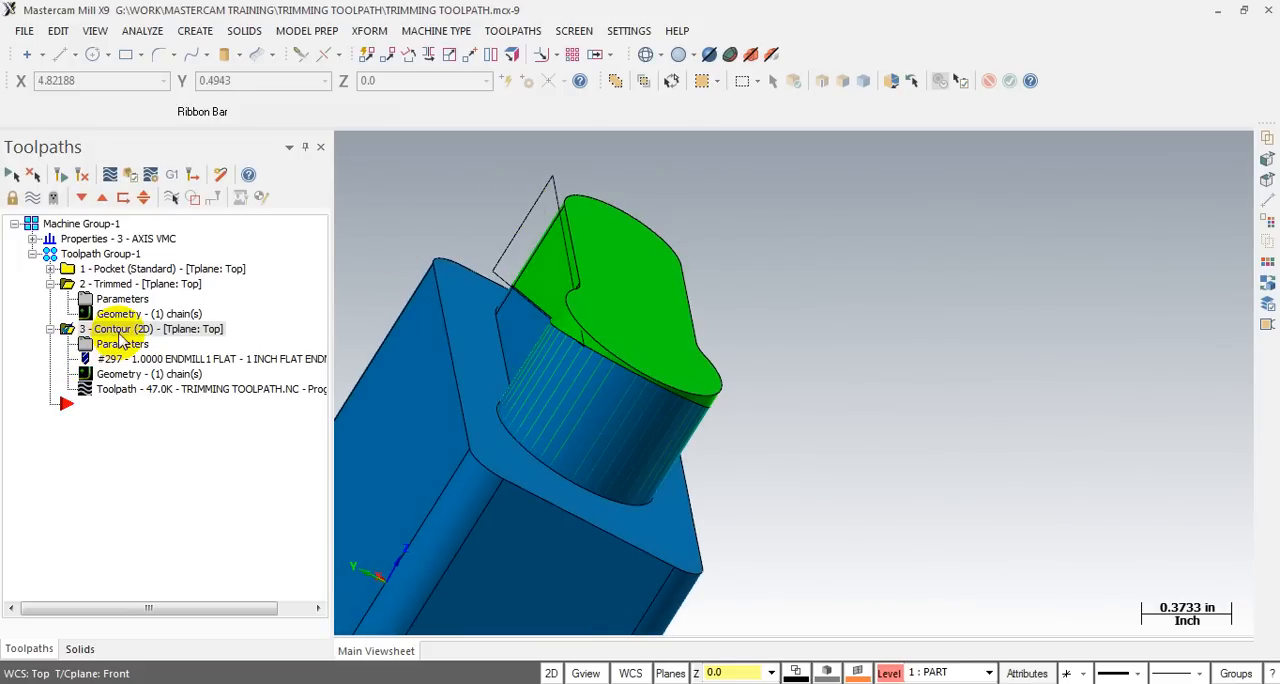
pyautogui.click(512, 30)
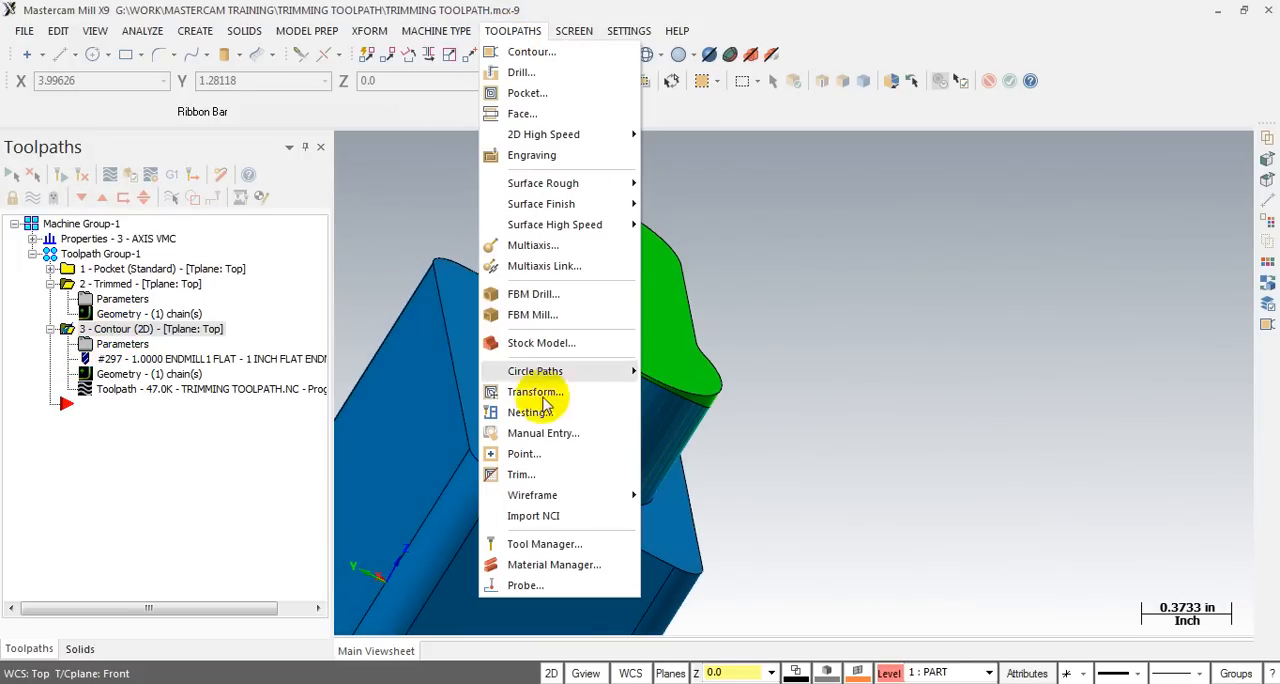
pyautogui.click(520, 475)
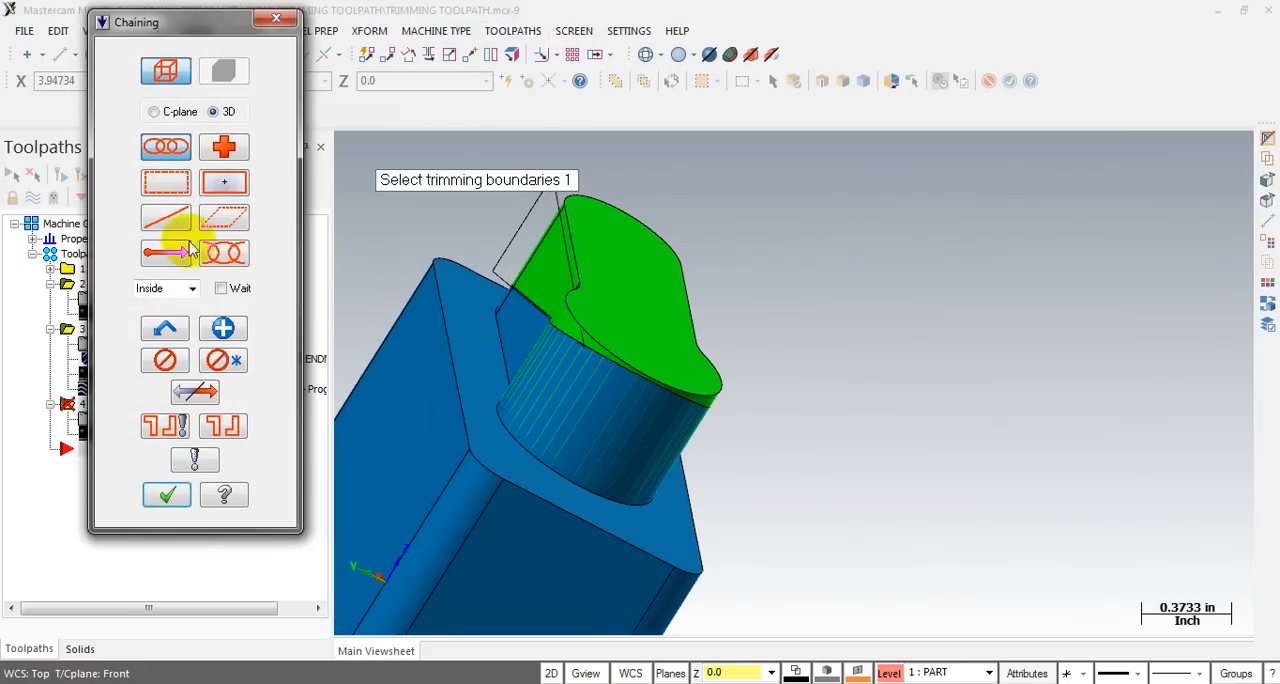
pyautogui.click(531, 216)
pyautogui.moveTo(600, 290); pyautogui.dragTo(624, 303, button='middle')
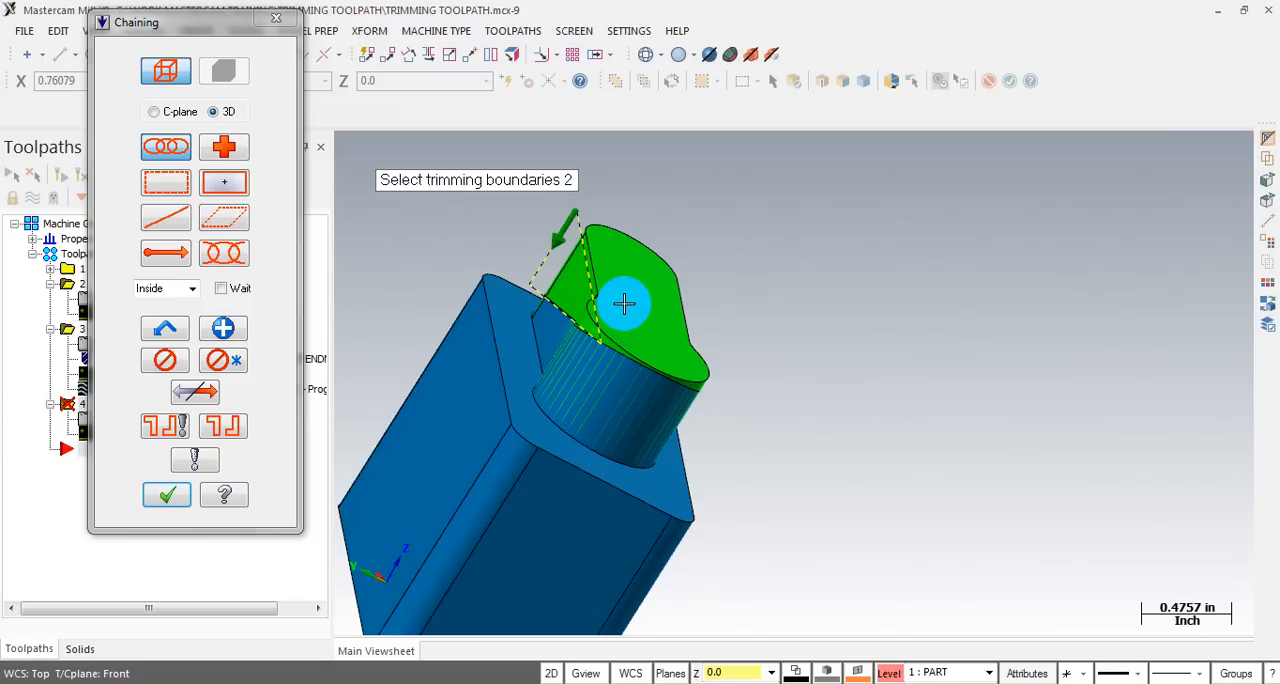
pyautogui.click(166, 495)
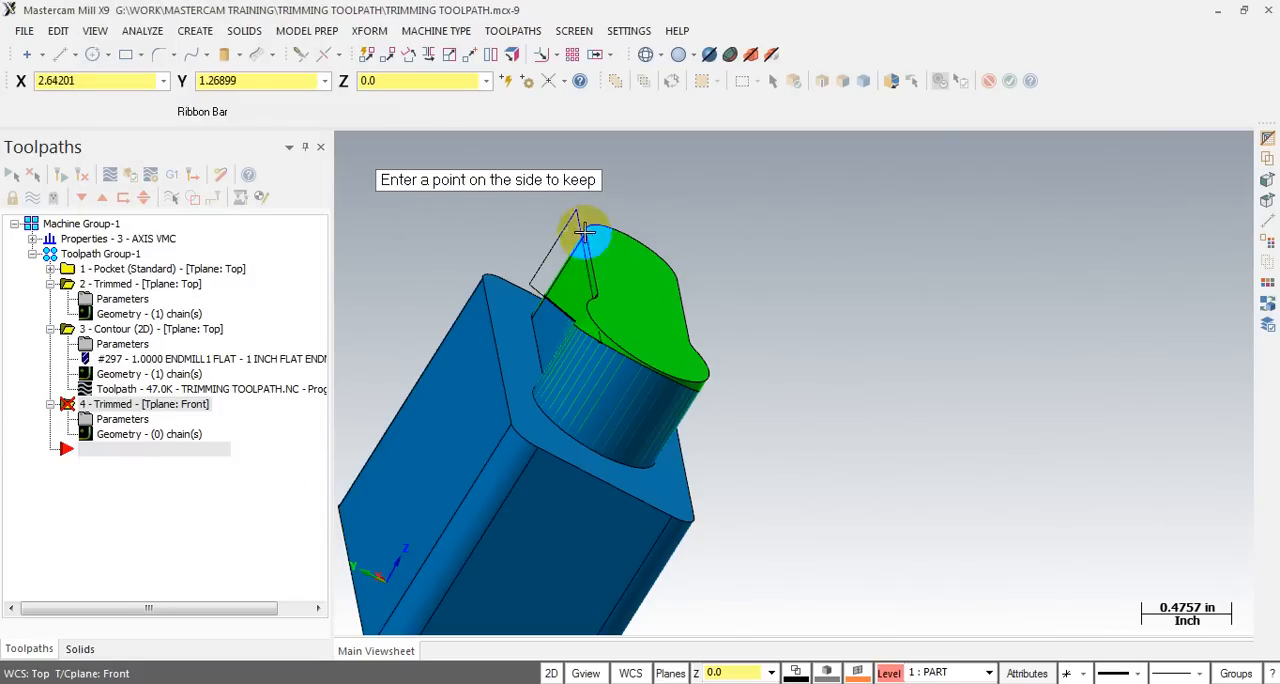
# - In the front view, pick a point inside the triangle on the green stock as the side to keep
pyautogui.scroll(1, 477, 207)
pyautogui.moveTo(478, 208); pyautogui.dragTo(663, 257, button='middle')
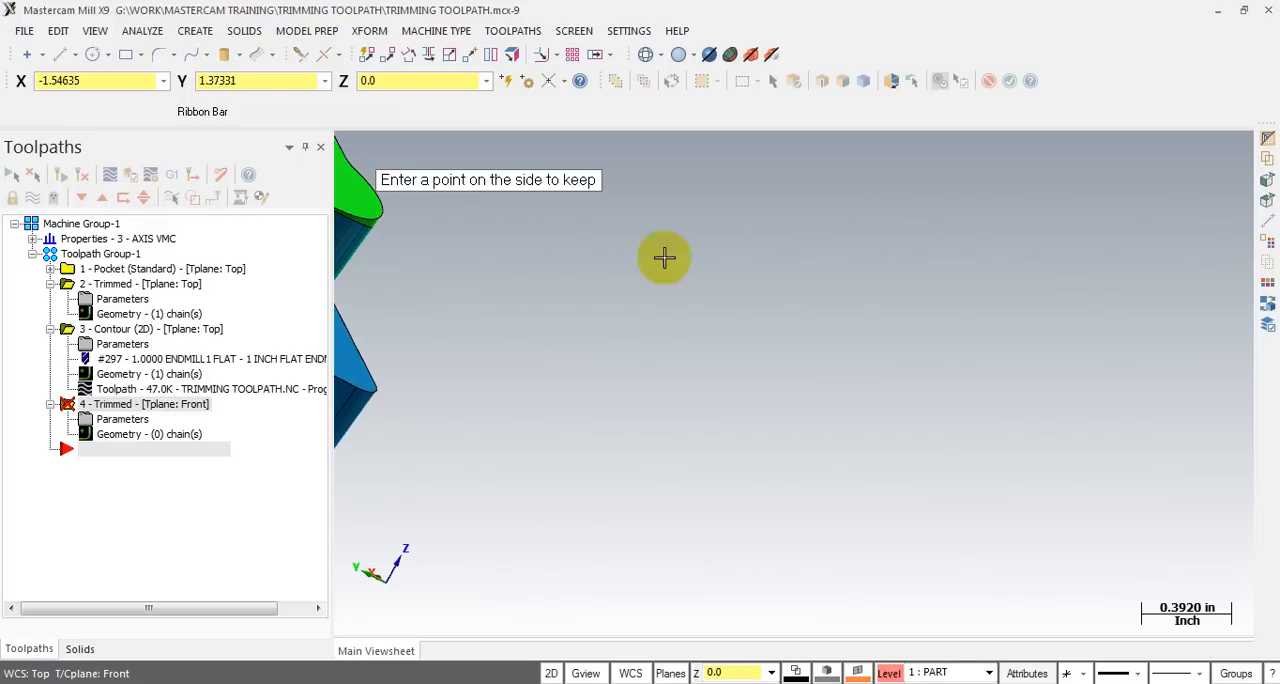
pyautogui.scroll(-4, 1053, 382)
pyautogui.scroll(1, 578, 229)
pyautogui.scroll(-2, 770, 551)
pyautogui.scroll(4, 600, 218)
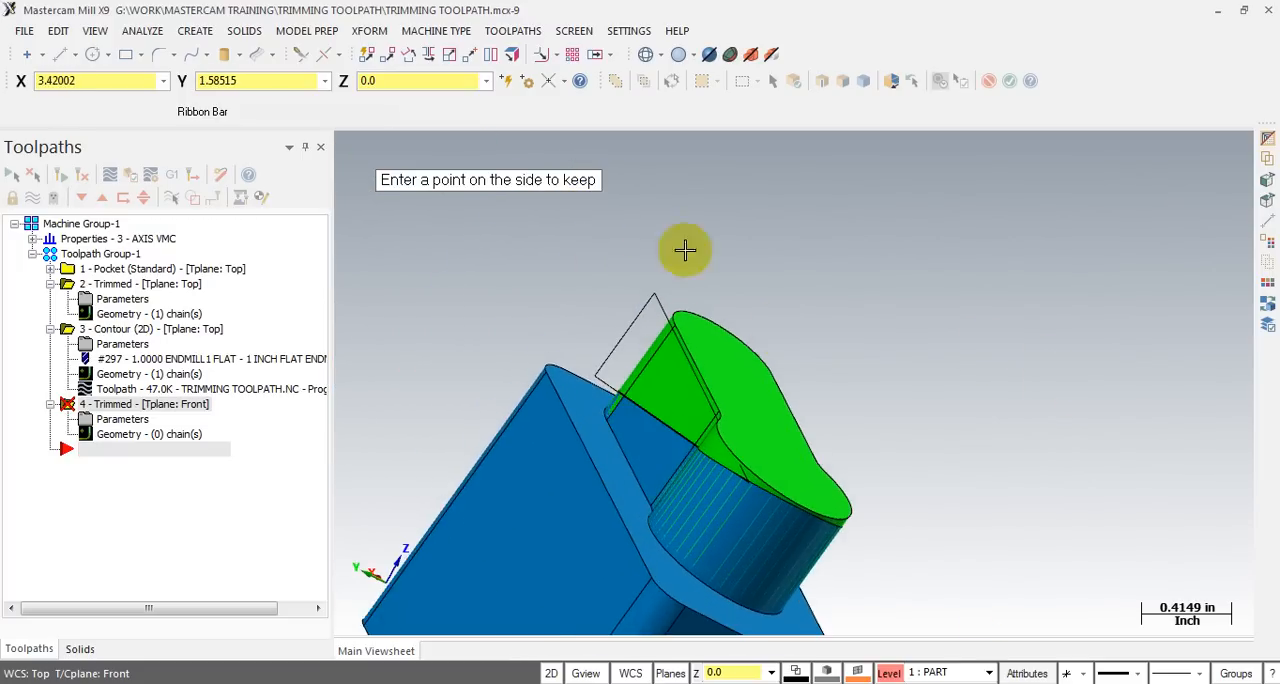
pyautogui.moveTo(794, 380); pyautogui.dragTo(701, 321, button='middle')
pyautogui.hotkey('alt', '2')
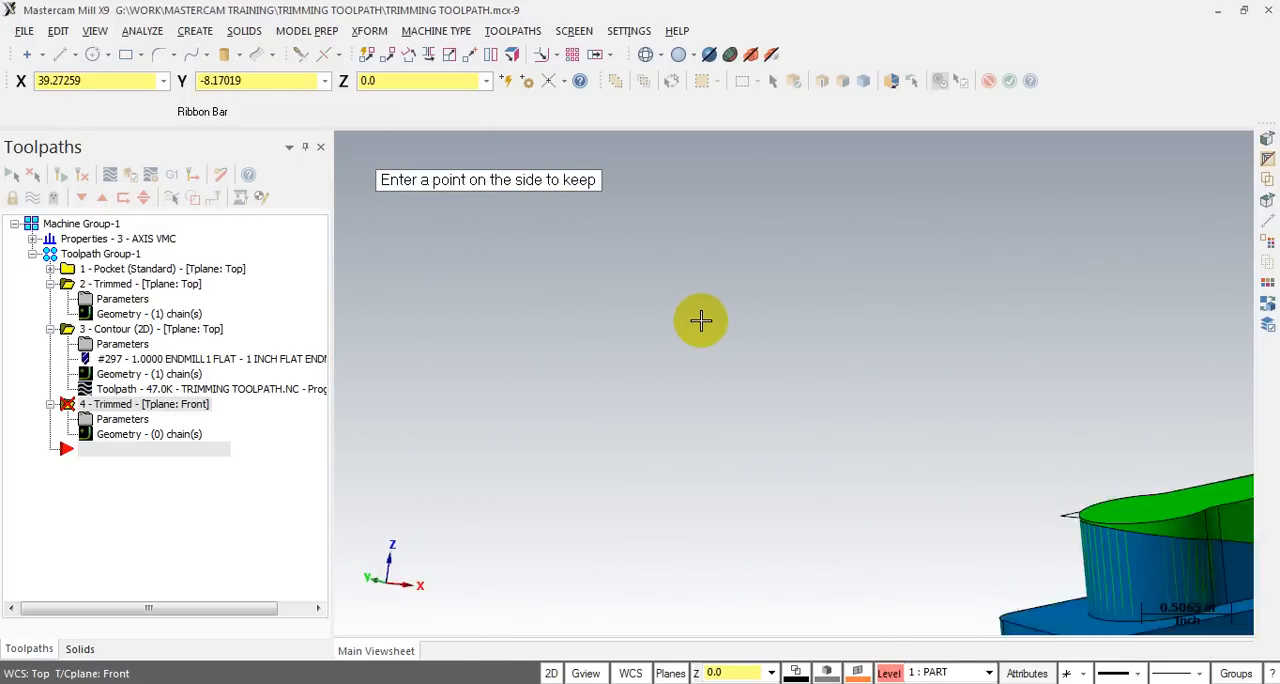
pyautogui.scroll(4, 760, 258)
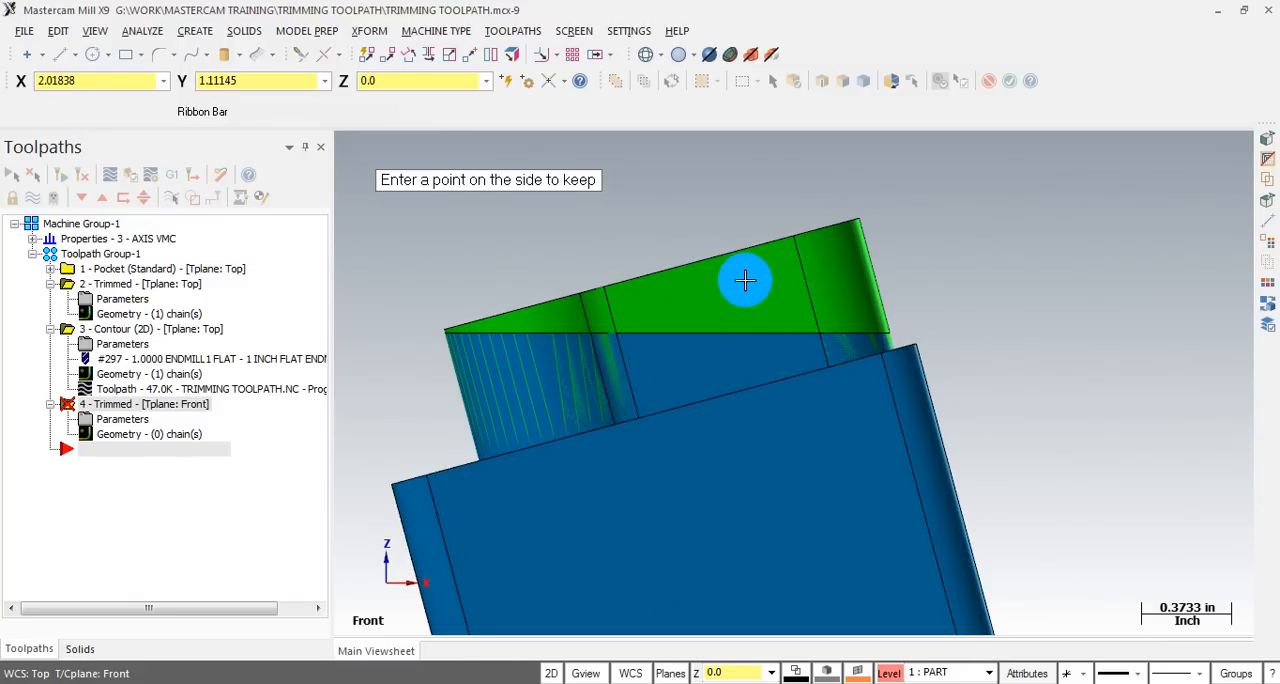
pyautogui.click(744, 280)
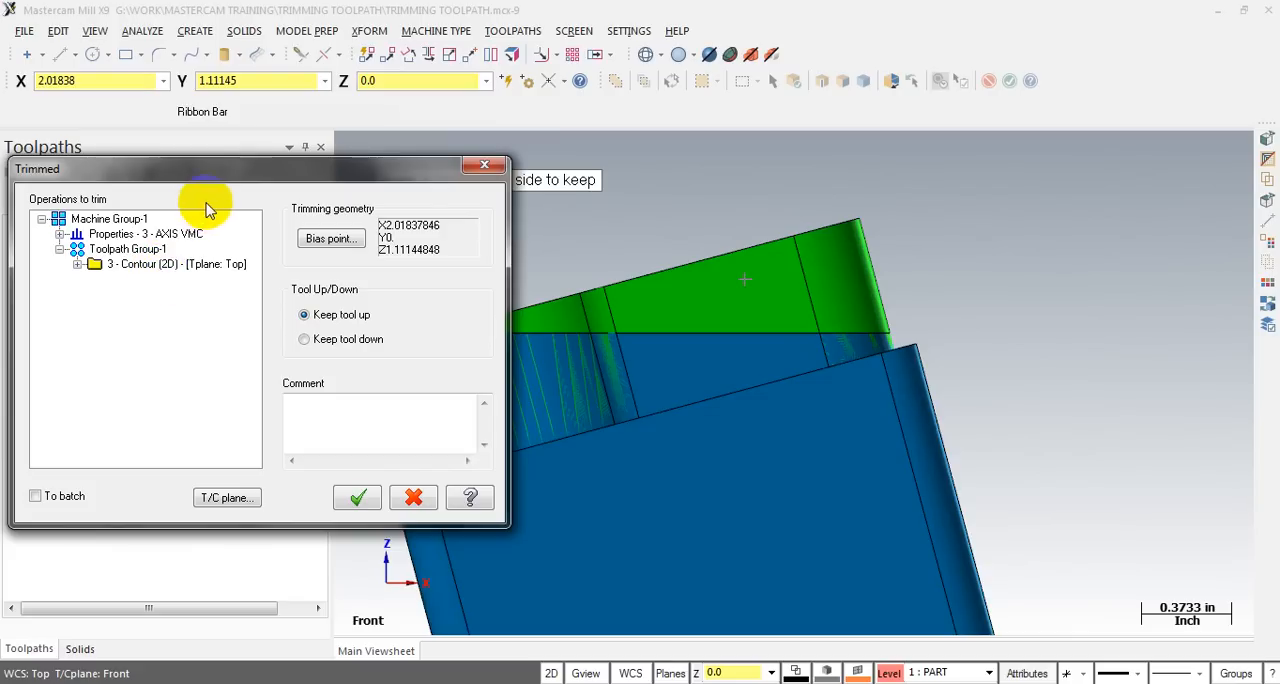
# - Select the 2D contour as the operation to trim with Keep tool up, check the toolpath coordinate system planes, and apply the trim
pyautogui.moveTo(210, 183); pyautogui.dragTo(558, 177)
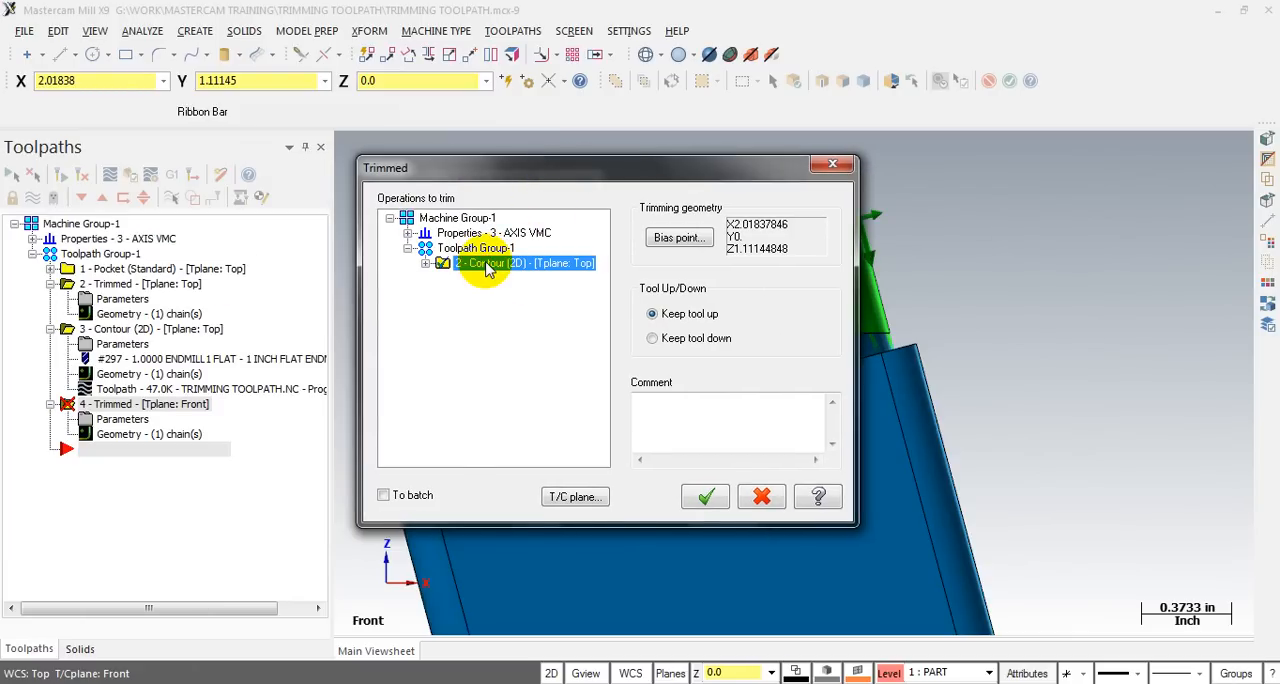
pyautogui.moveTo(695, 165); pyautogui.dragTo(501, 145)
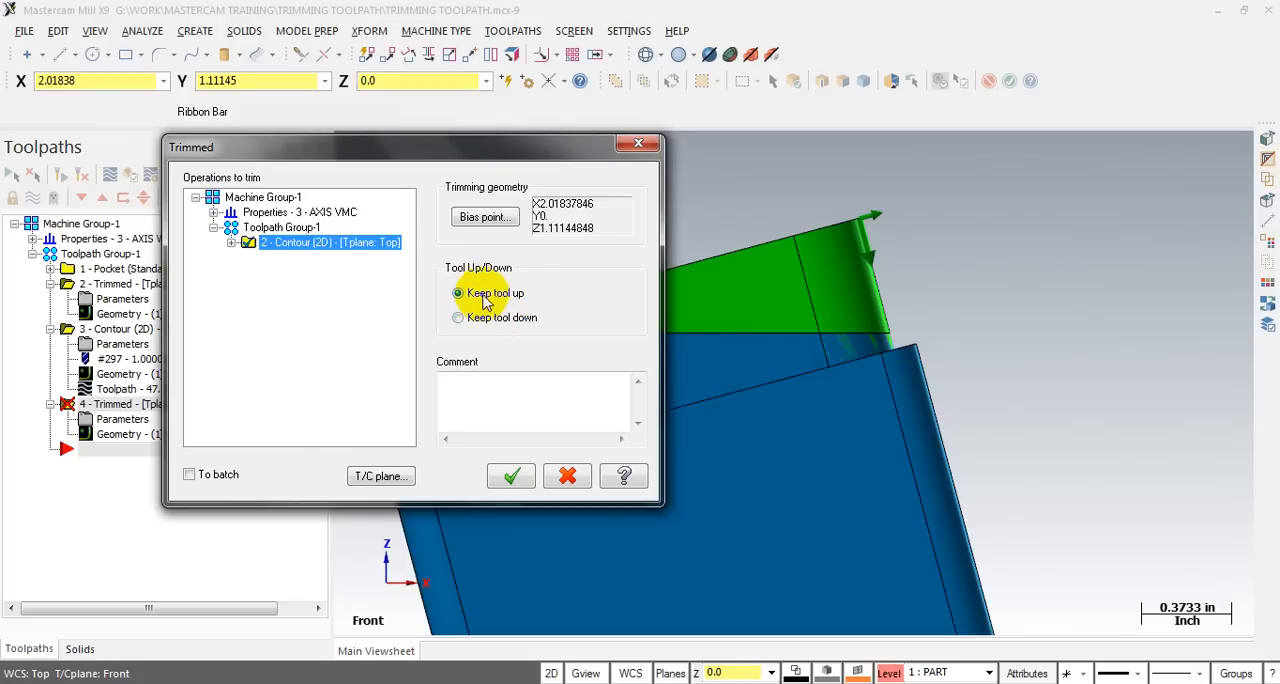
pyautogui.click(476, 410)
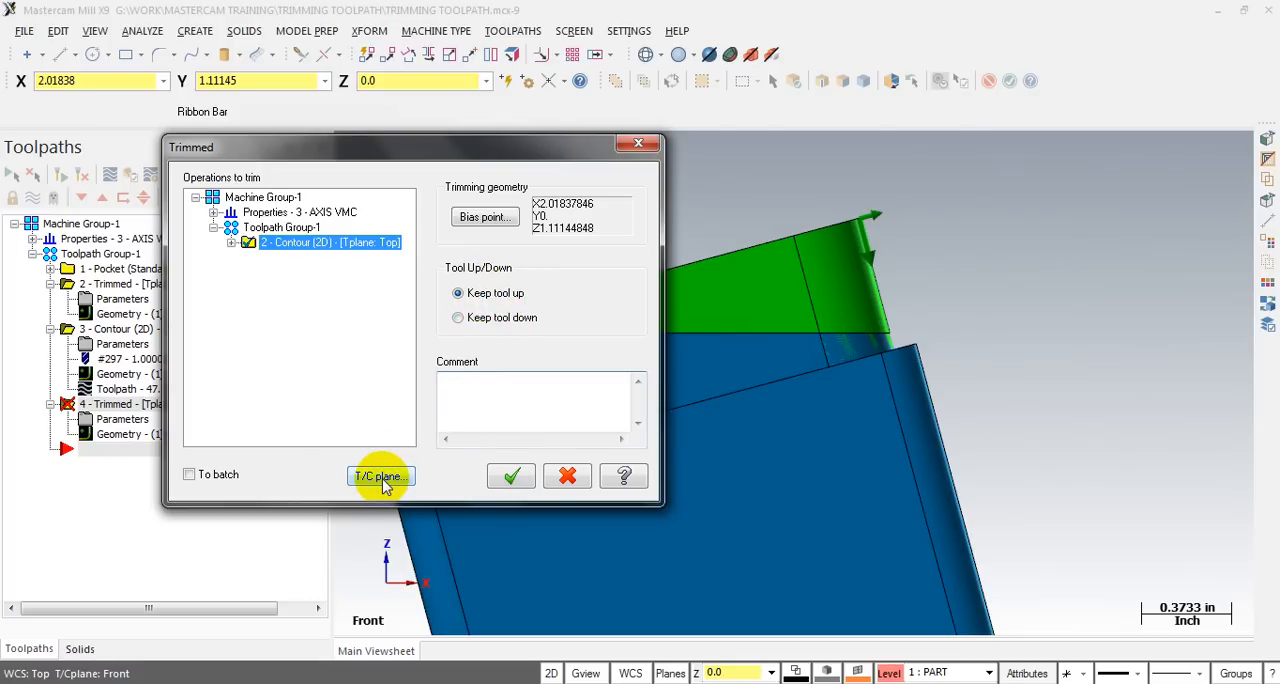
pyautogui.click(380, 478)
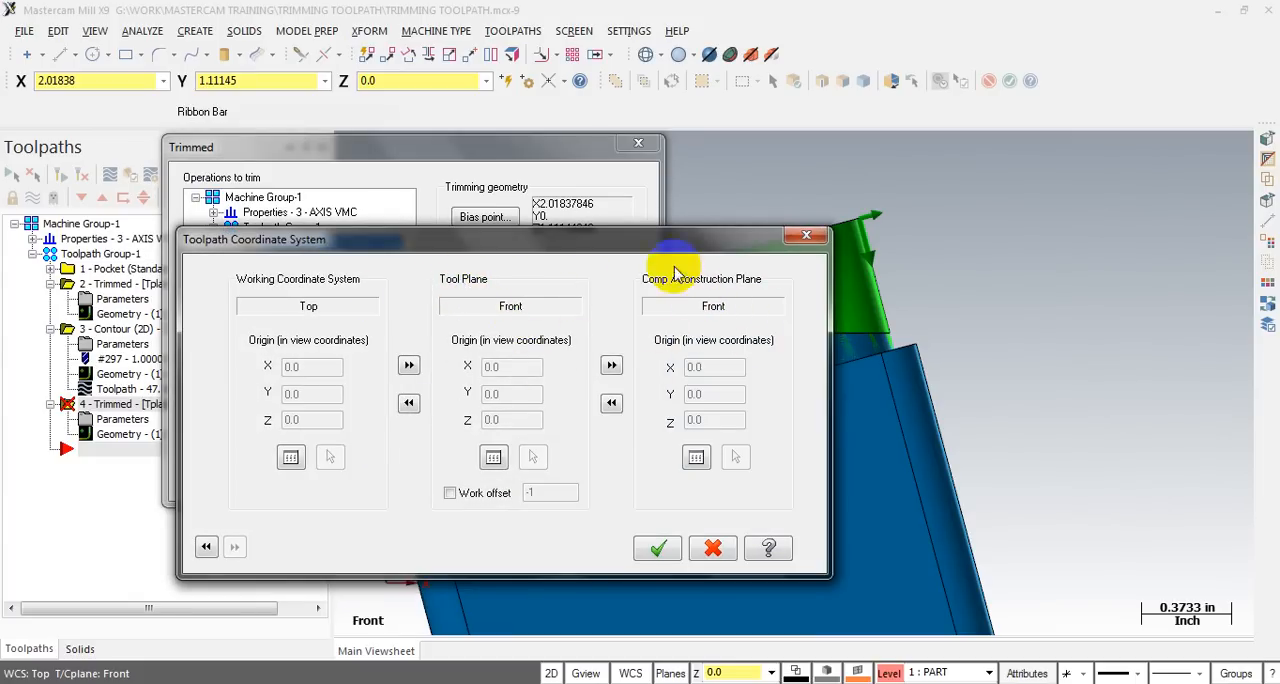
pyautogui.moveTo(657, 247); pyautogui.dragTo(772, 190)
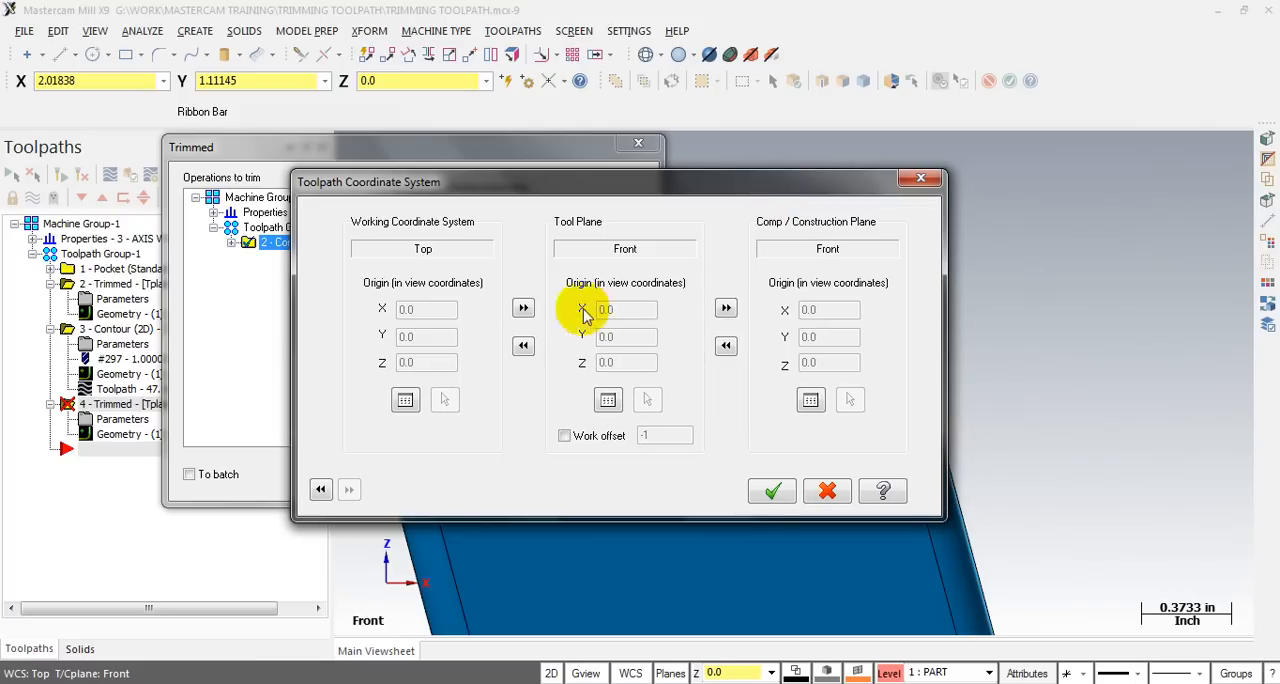
pyautogui.click(757, 483)
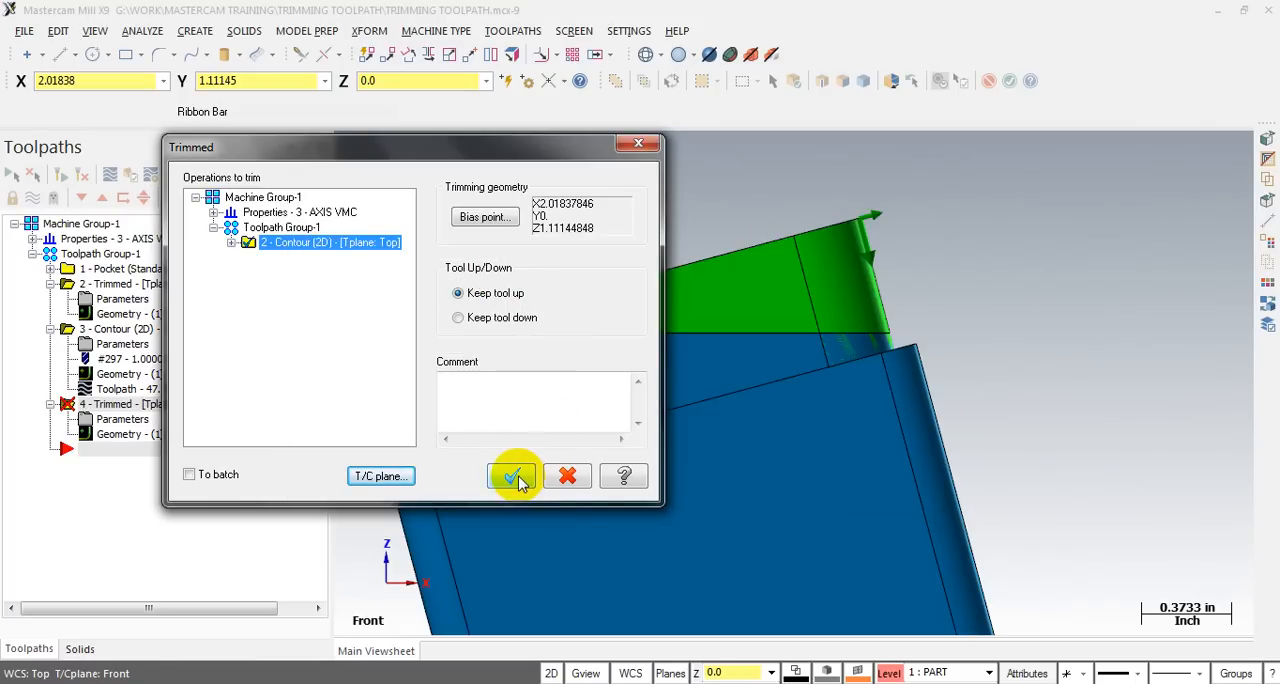
pyautogui.click(510, 474)
# - Backplot the trimmed 2D contour and scrub through its tool motion in the front view to examine the remaining cuts and retracts
pyautogui.scroll(-3, 943, 300)
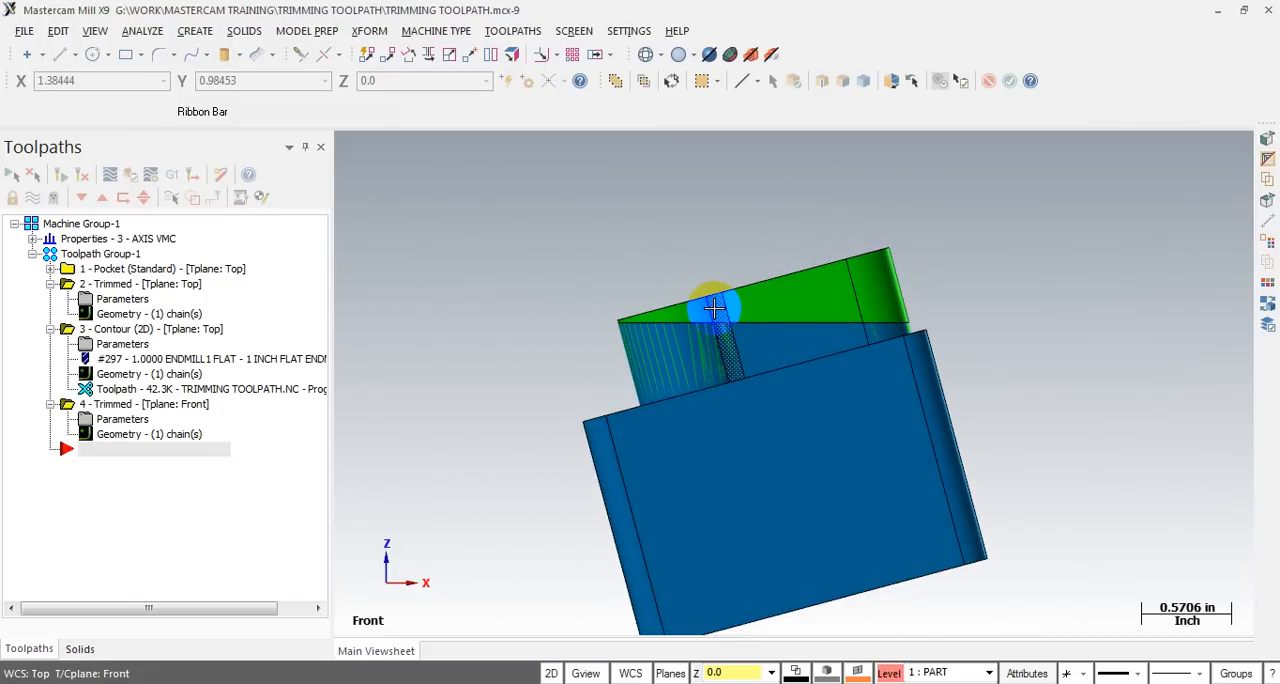
pyautogui.scroll(2, 963, 323)
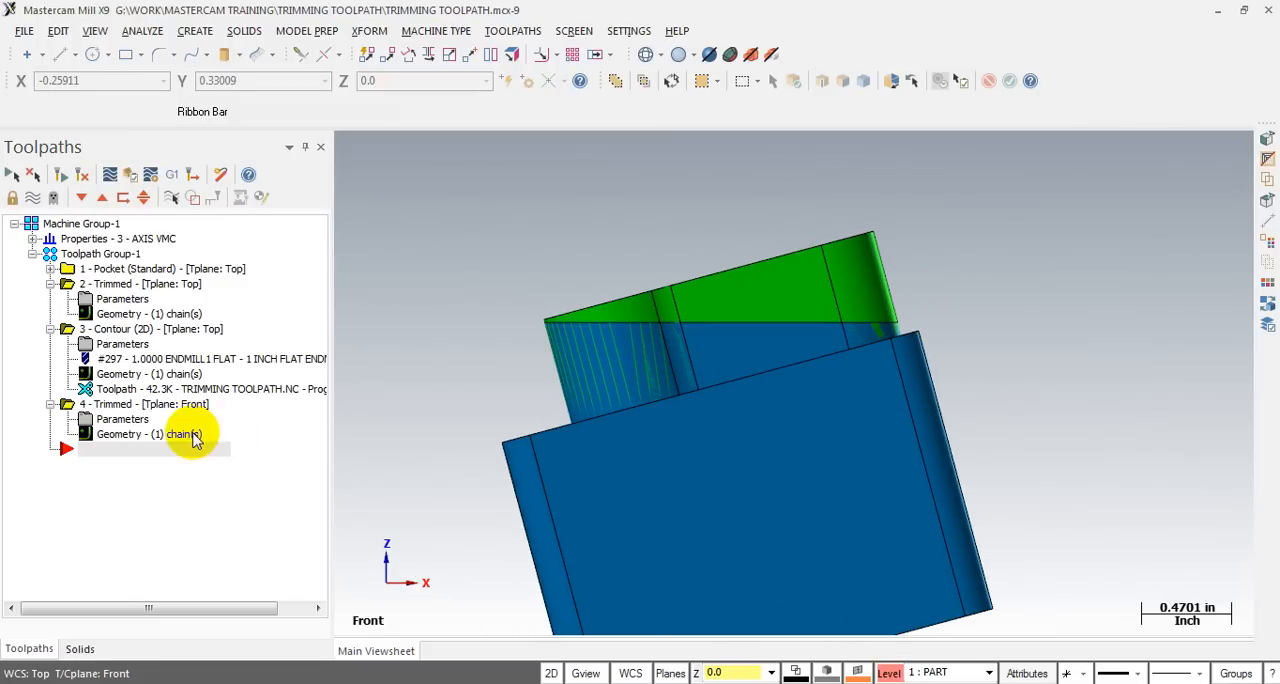
pyautogui.click(116, 389)
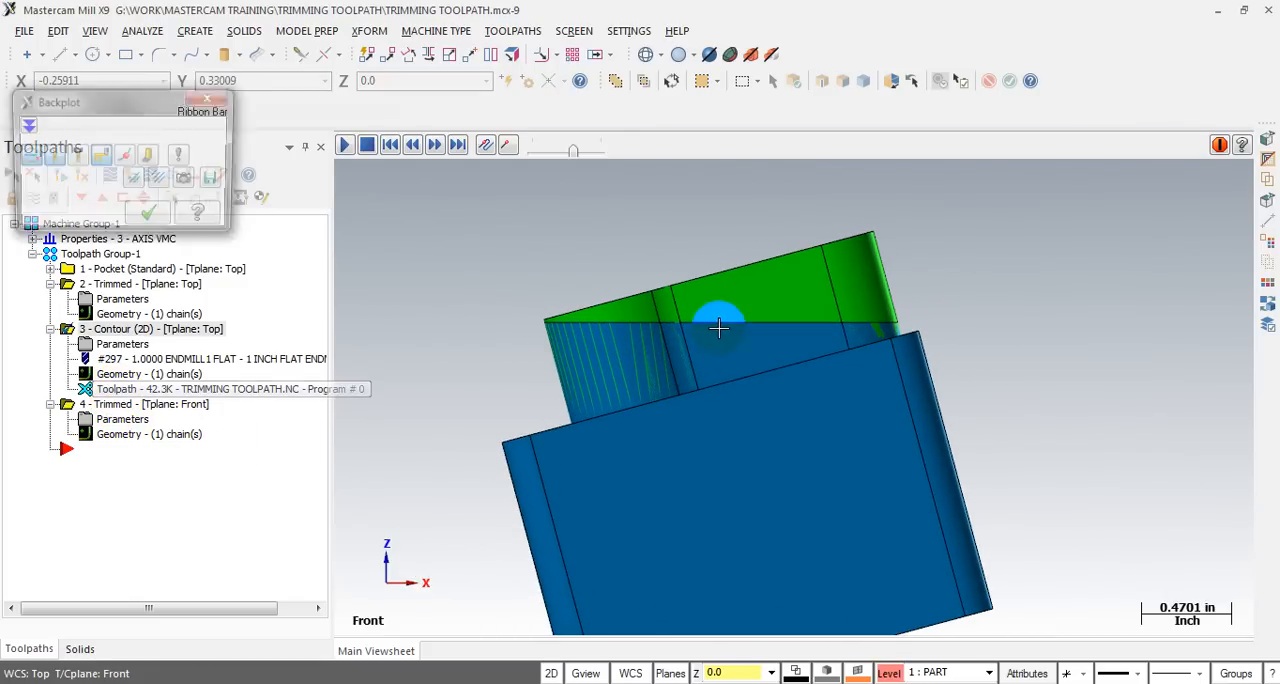
pyautogui.moveTo(630, 156); pyautogui.dragTo(1125, 176)
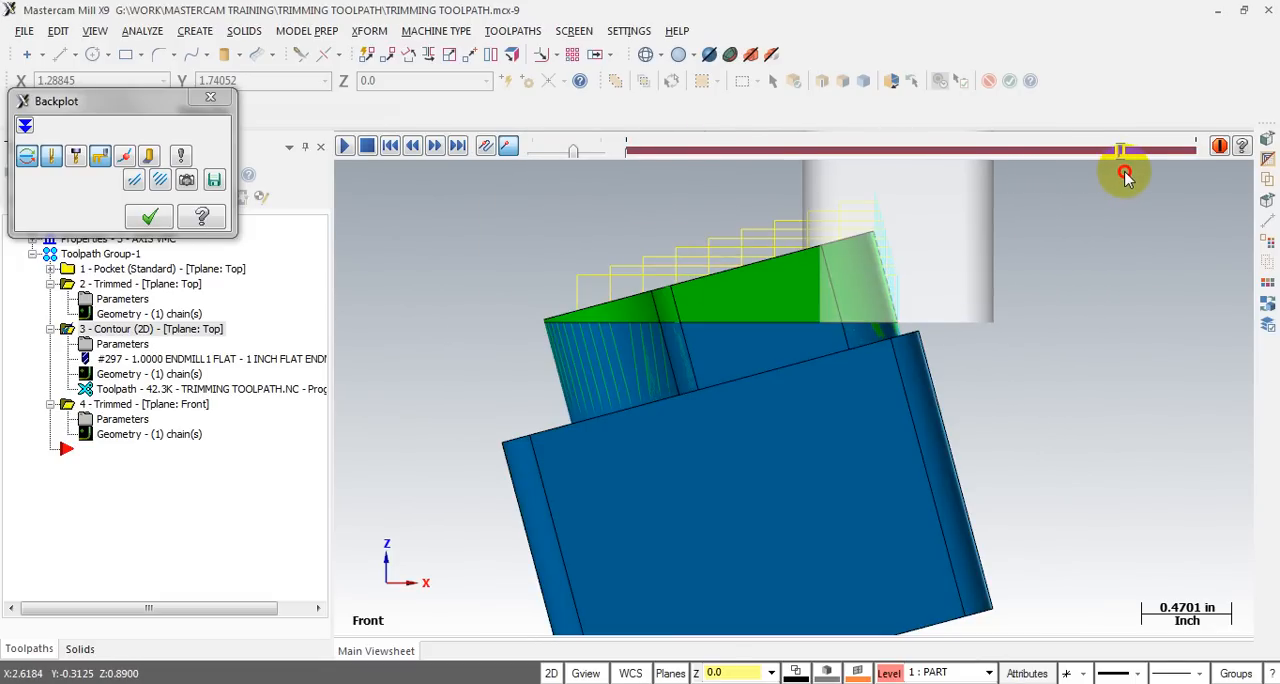
pyautogui.scroll(3, 990, 282)
pyautogui.scroll(-3, 776, 314)
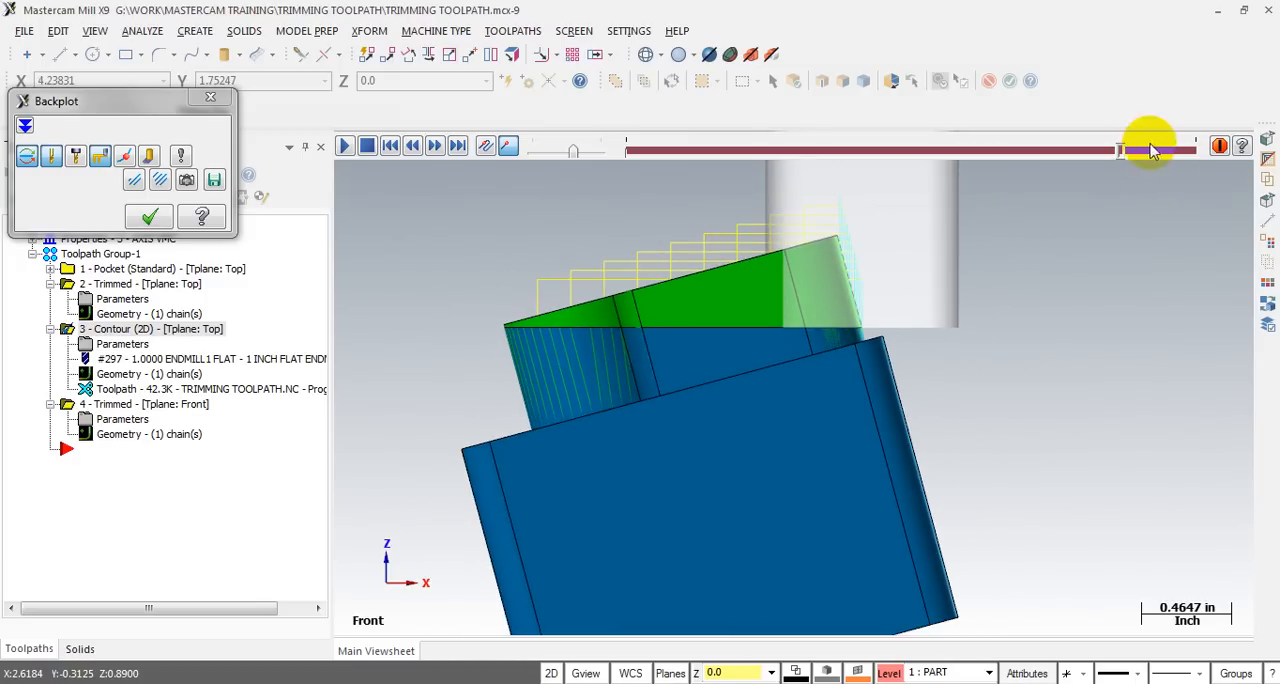
pyautogui.moveTo(1106, 160); pyautogui.dragTo(677, 168)
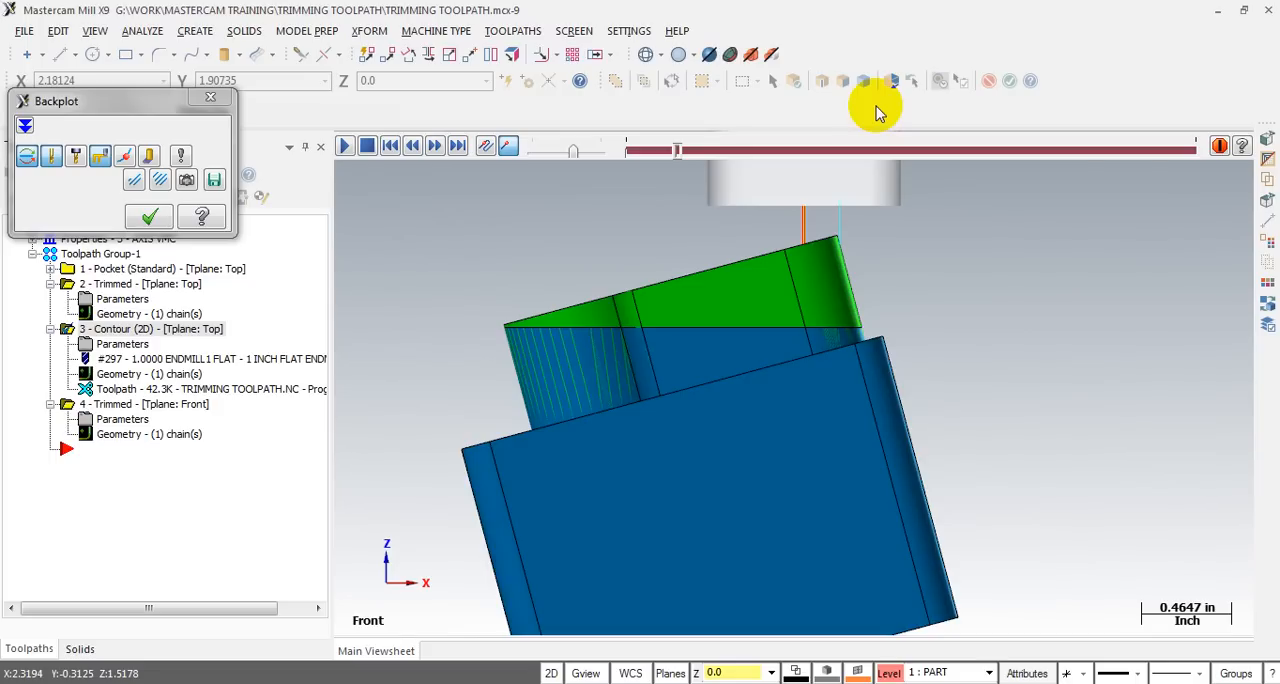
# - Close the backplot and hide the STOCK level so that only the PART level with the blue part and triangle is displayed
pyautogui.click(210, 98)
pyautogui.scroll(1, 787, 286)
pyautogui.click(781, 326)
pyautogui.click(746, 420)
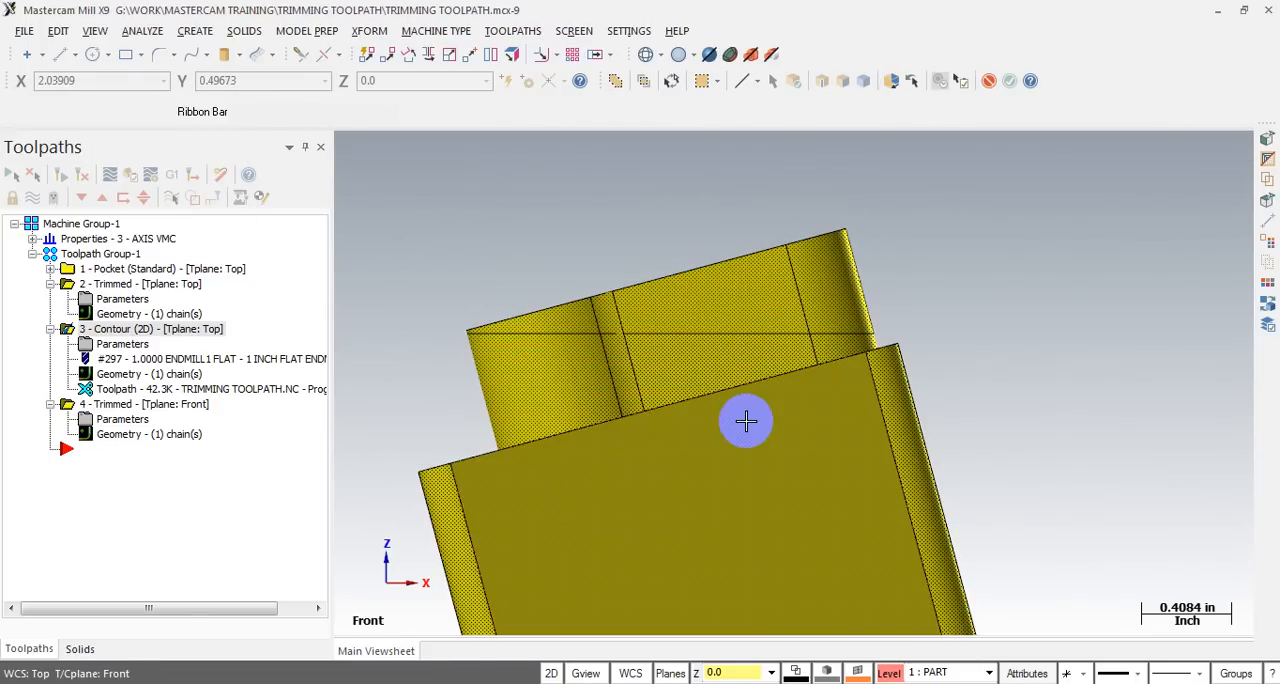
pyautogui.press('Escape')
pyautogui.hotkey('alt', 'z')
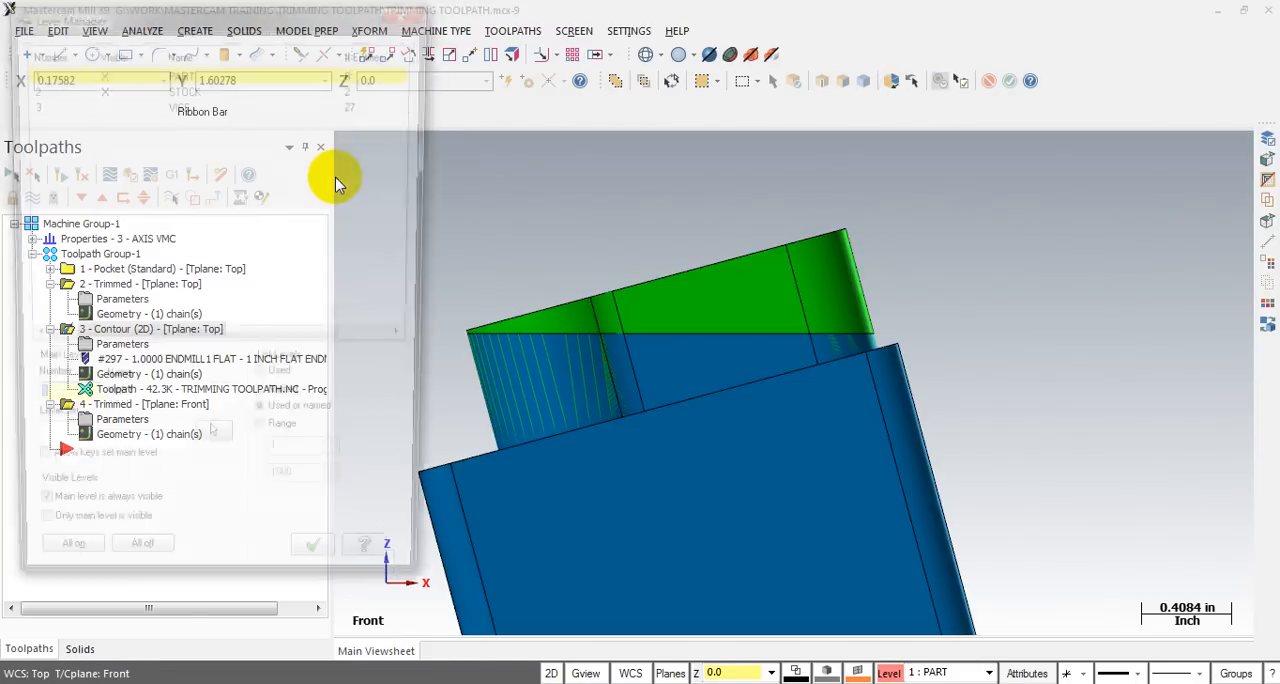
pyautogui.click(100, 87)
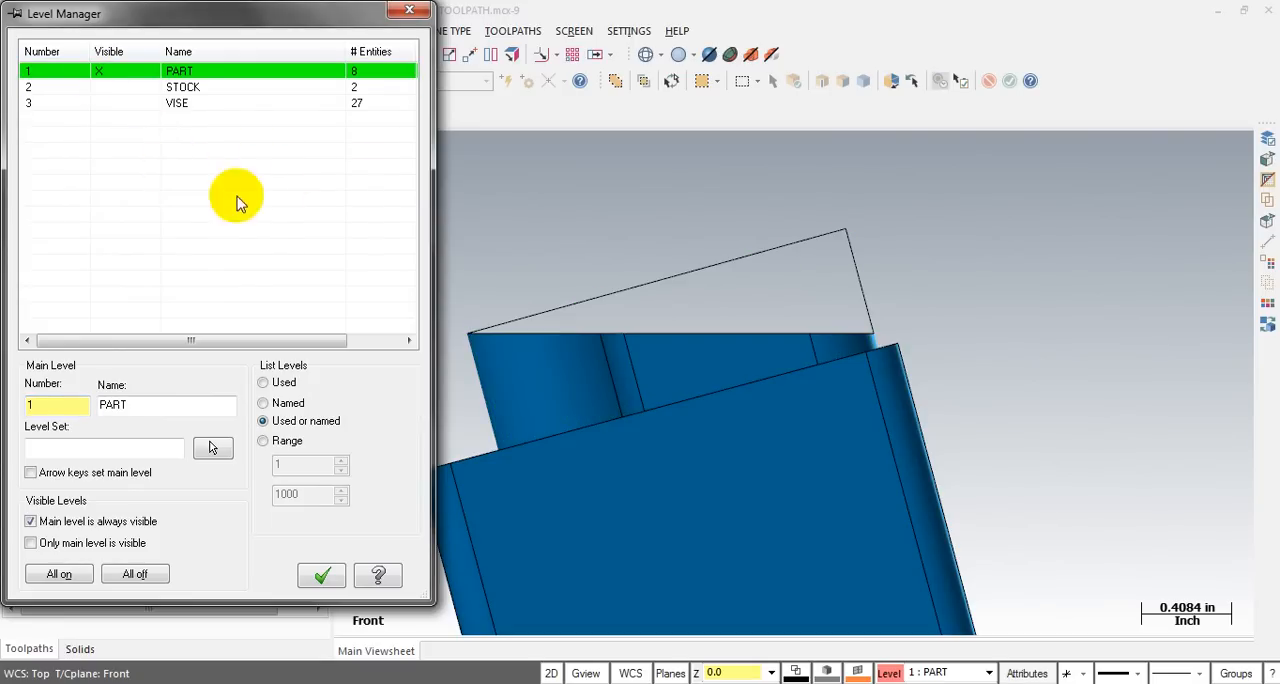
pyautogui.click(409, 11)
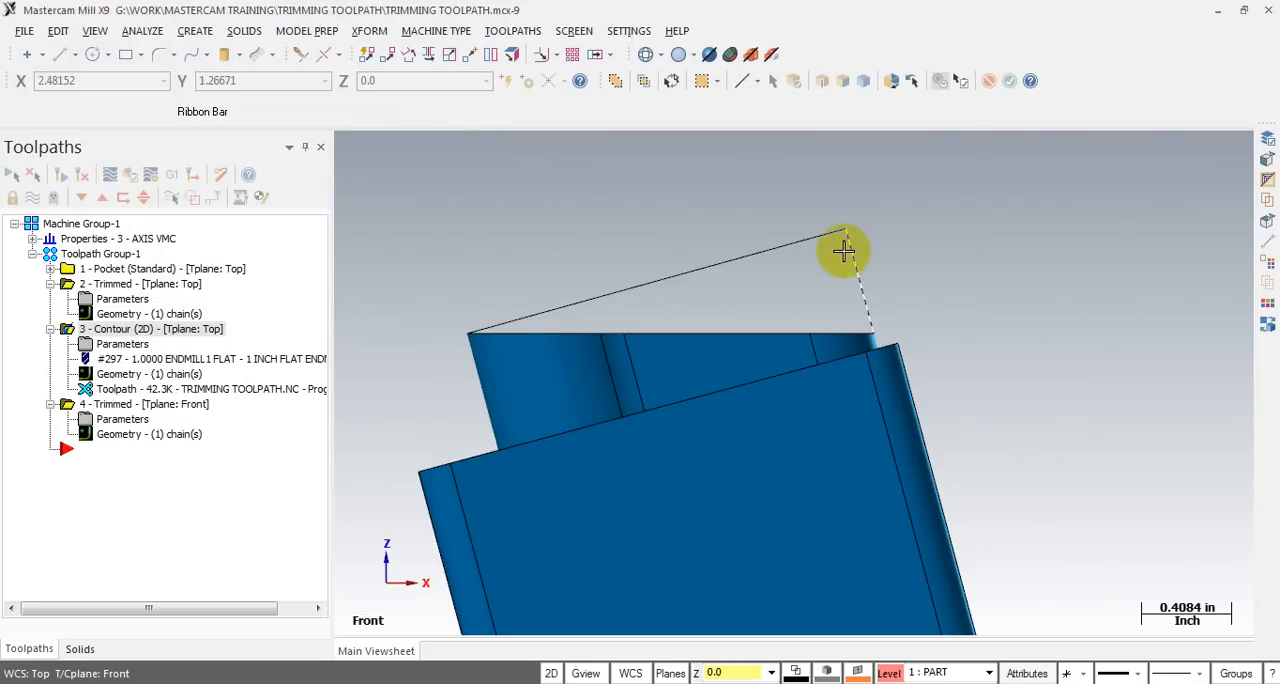
pyautogui.click(854, 257)
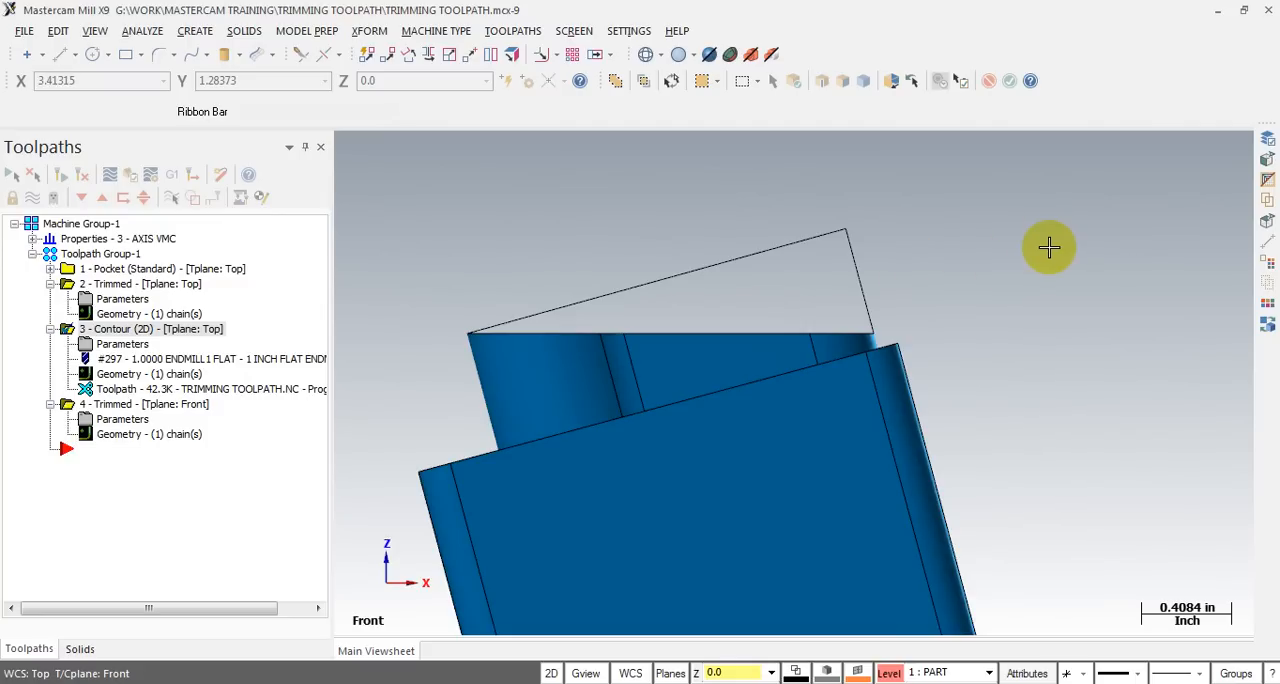
pyautogui.scroll(-1, 1047, 244)
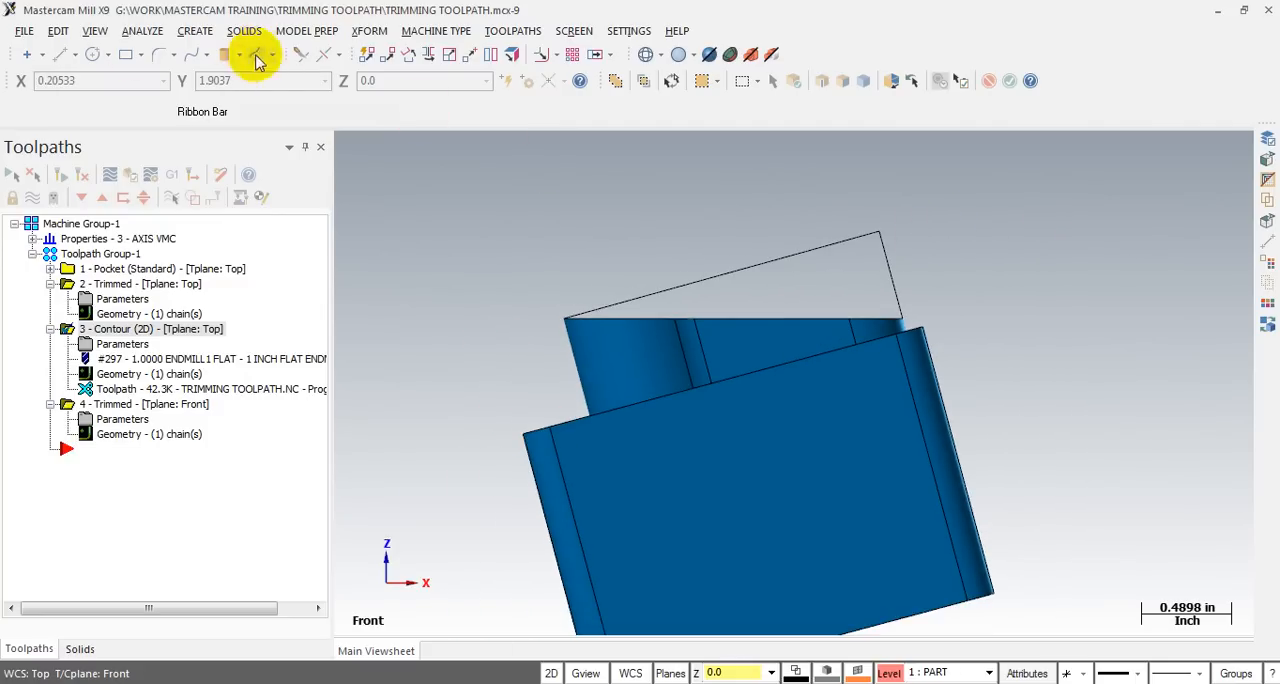
# - Extend the upper and lower sides of the trimming triangle by 0.6 beyond the boss's high end
pyautogui.click(302, 58)
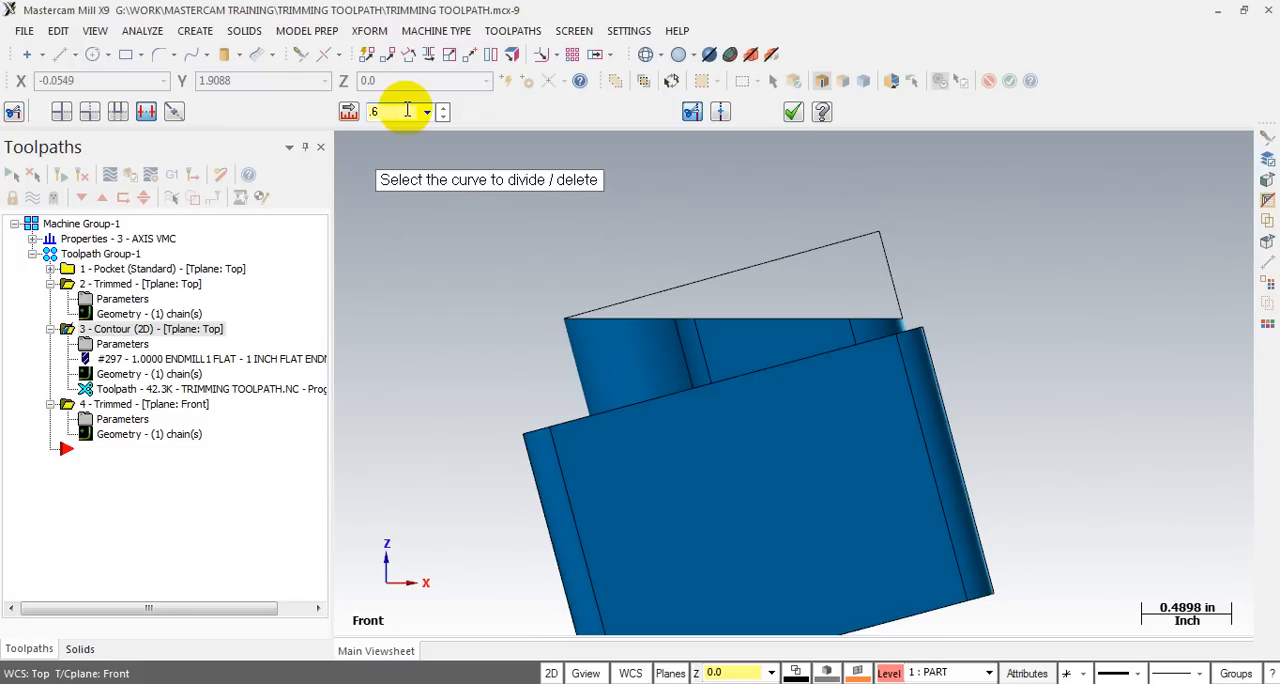
pyautogui.click(851, 240)
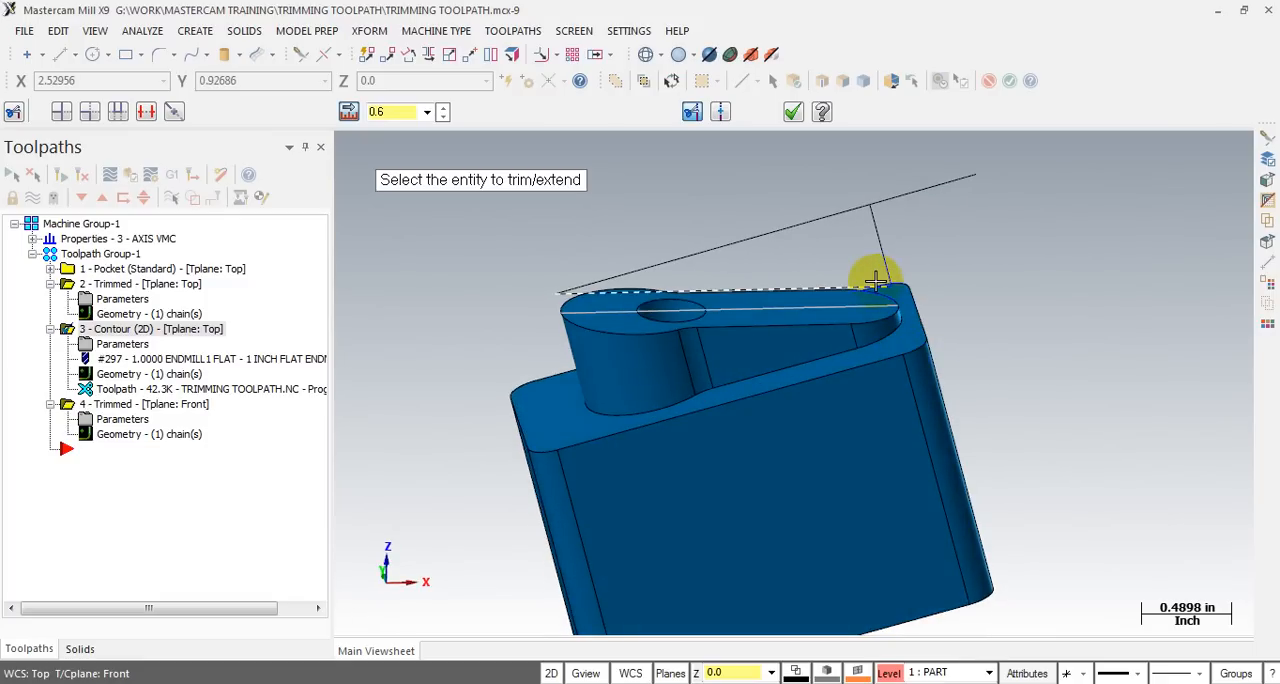
pyautogui.click(877, 278)
# - Delete the triangle's old short side and draw a new line joining the outer endpoints of the two extended sides
pyautogui.moveTo(1003, 298); pyautogui.dragTo(983, 277, button='middle')
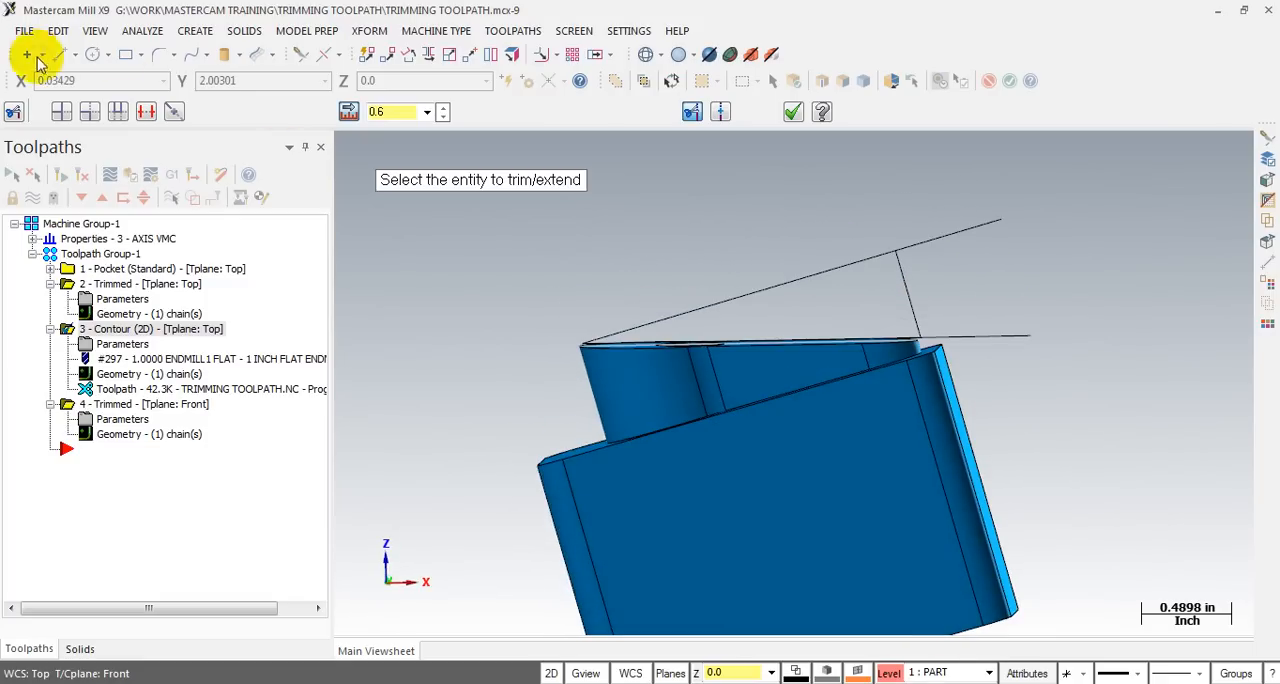
pyautogui.click(69, 64)
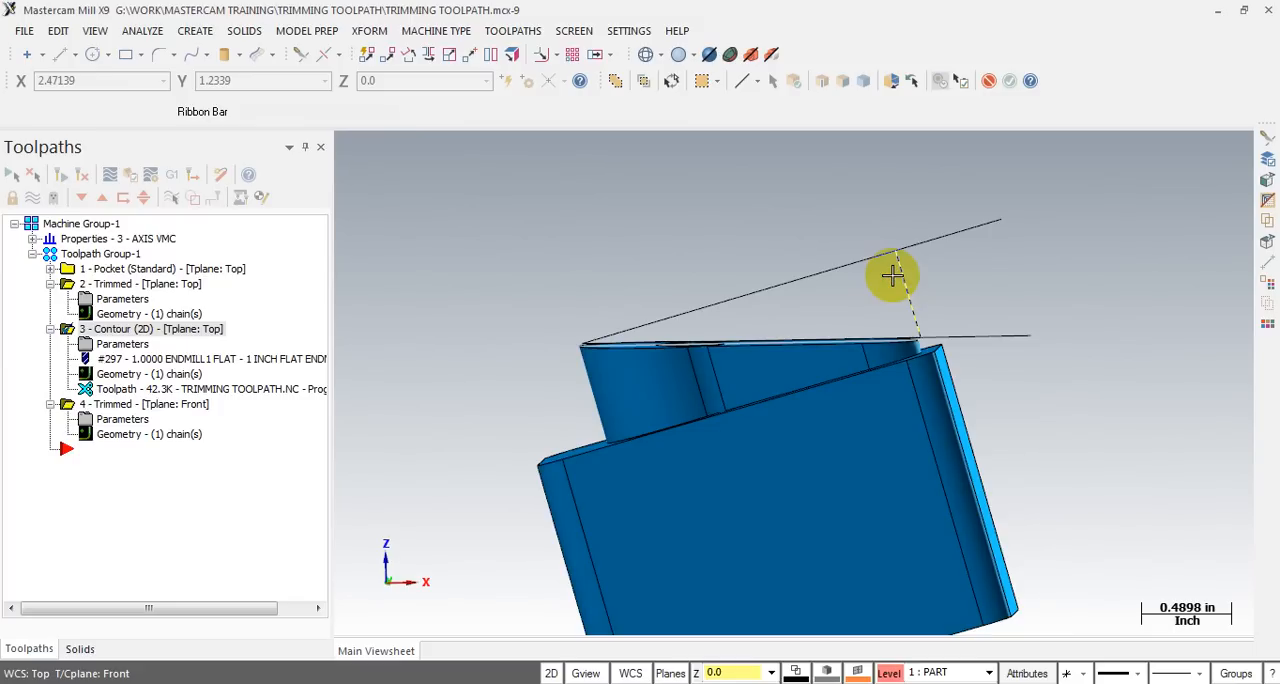
pyautogui.press('Delete')
pyautogui.press('Return')
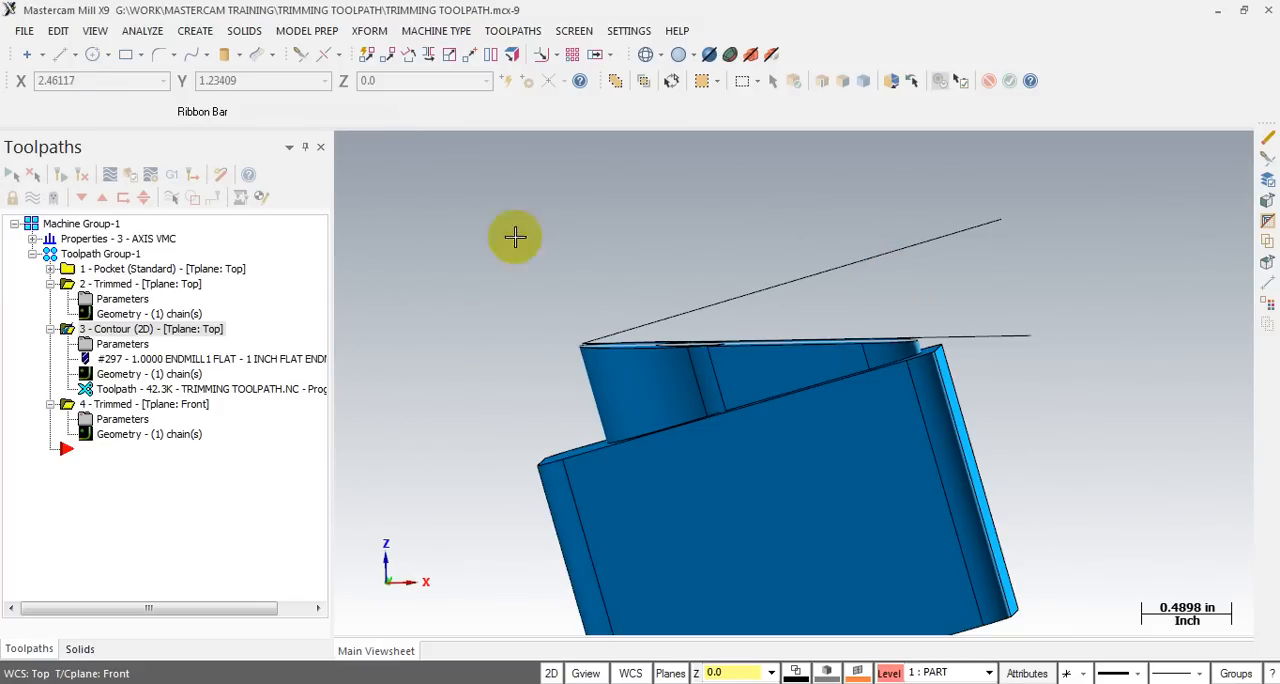
pyautogui.click(59, 55)
pyautogui.click(1001, 219)
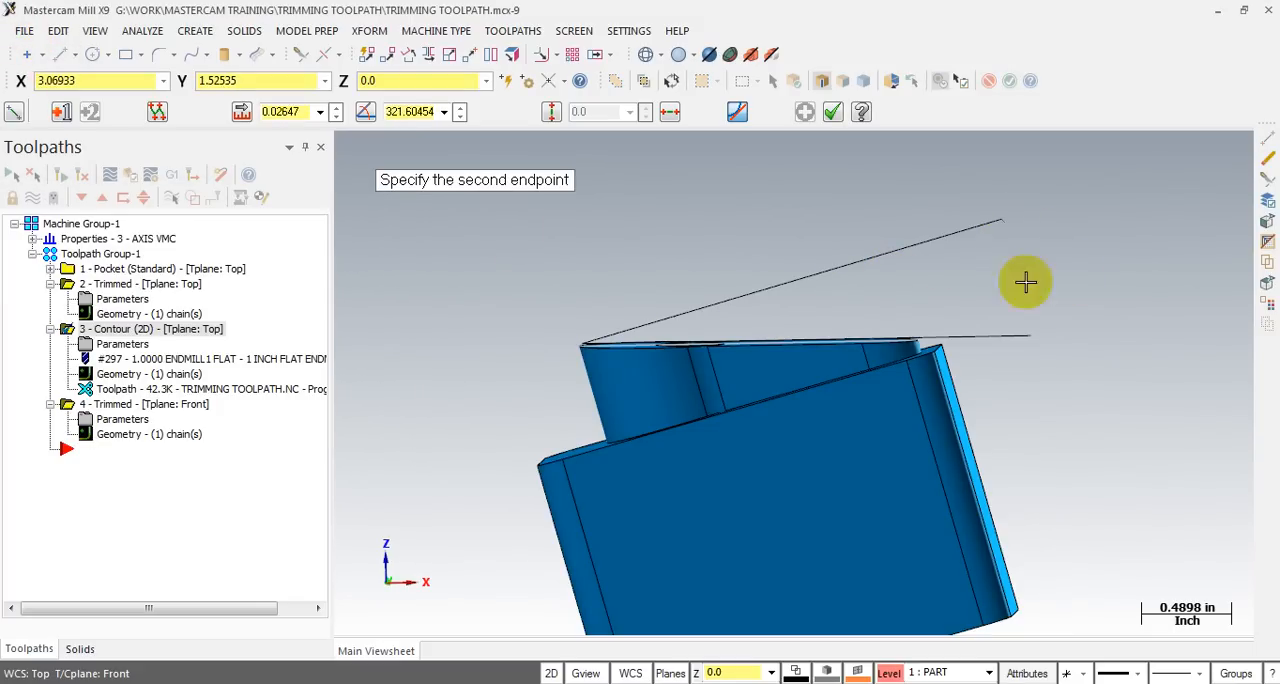
pyautogui.click(1036, 342)
pyautogui.press('Escape')
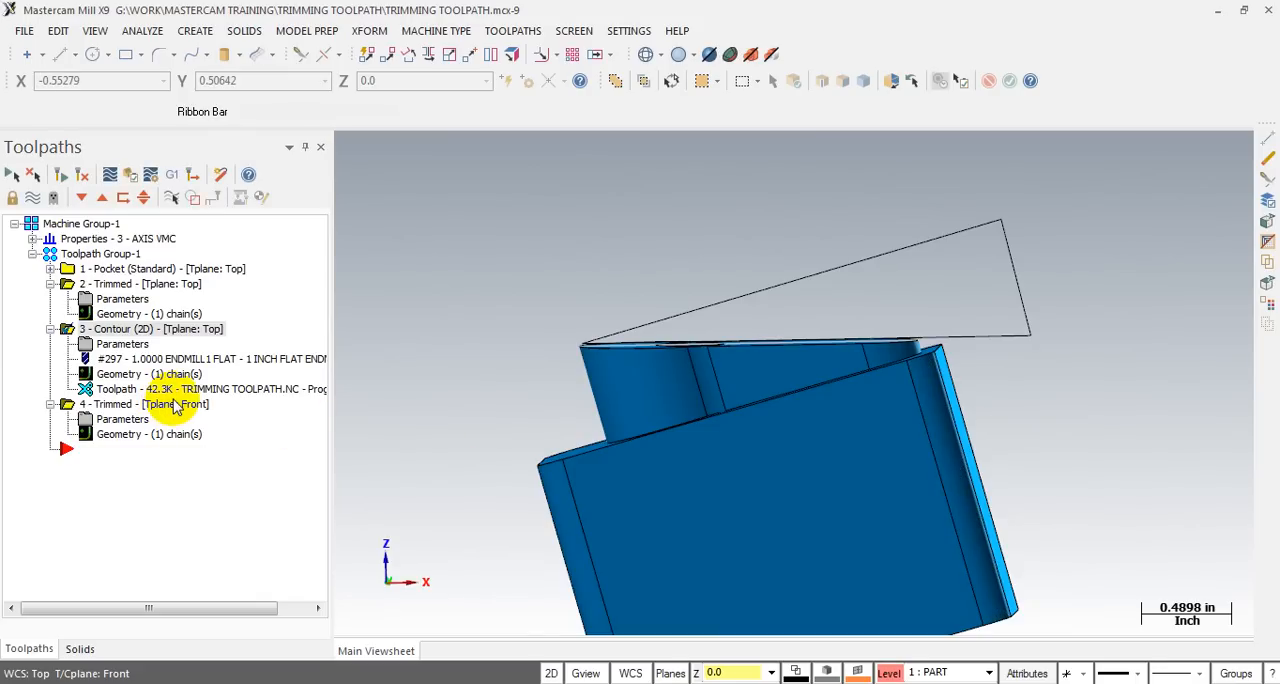
# - Check the front-plane trim operation's parameters and inspect its boundary chain in the Chain Manager
pyautogui.click(117, 424)
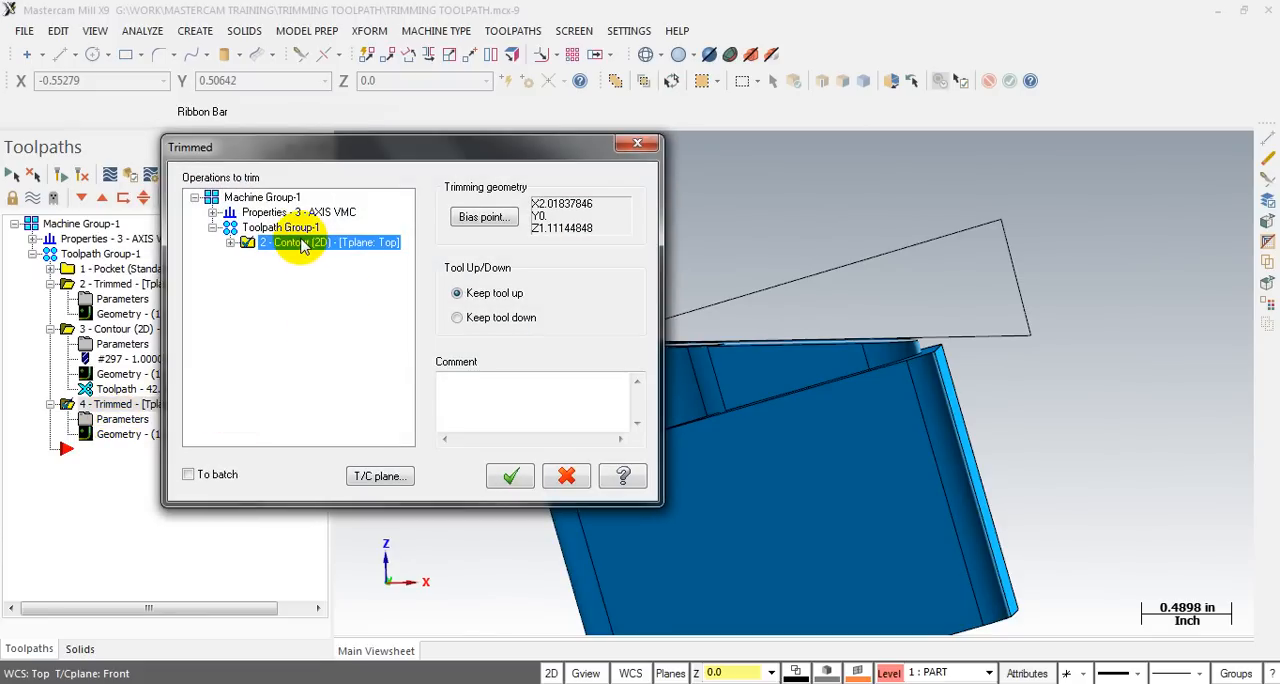
pyautogui.click(503, 485)
pyautogui.click(140, 434)
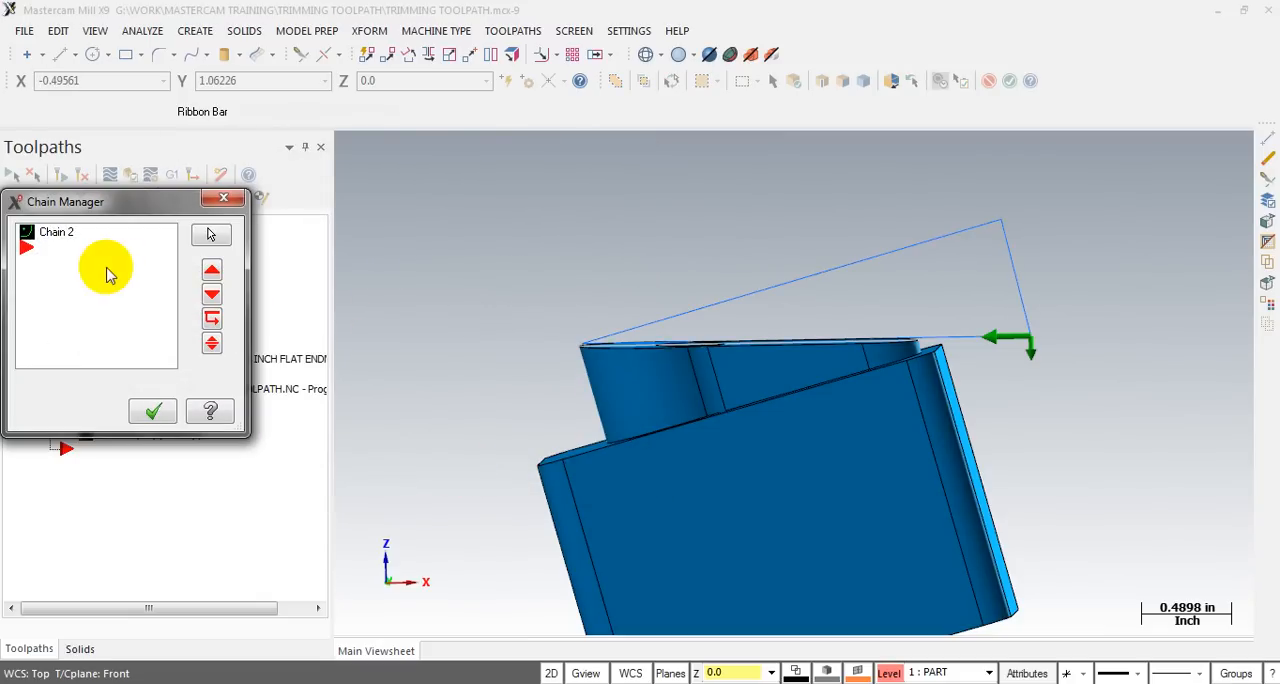
pyautogui.click(60, 236)
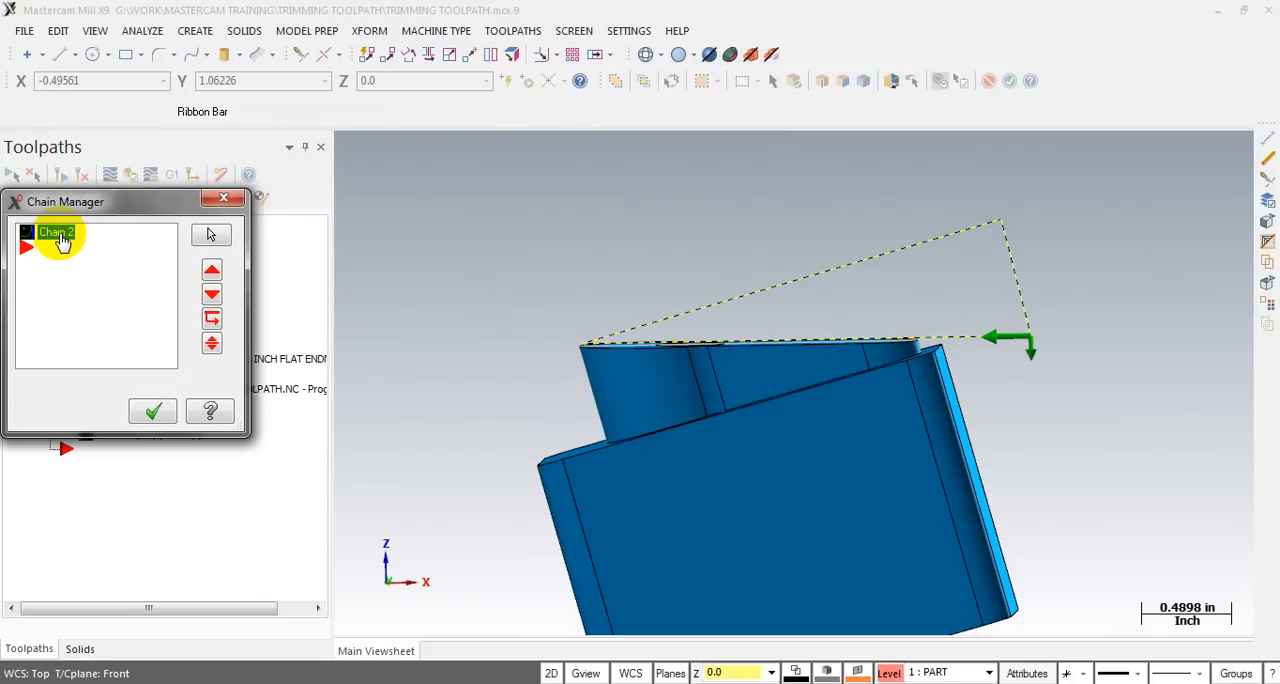
pyautogui.click(148, 411)
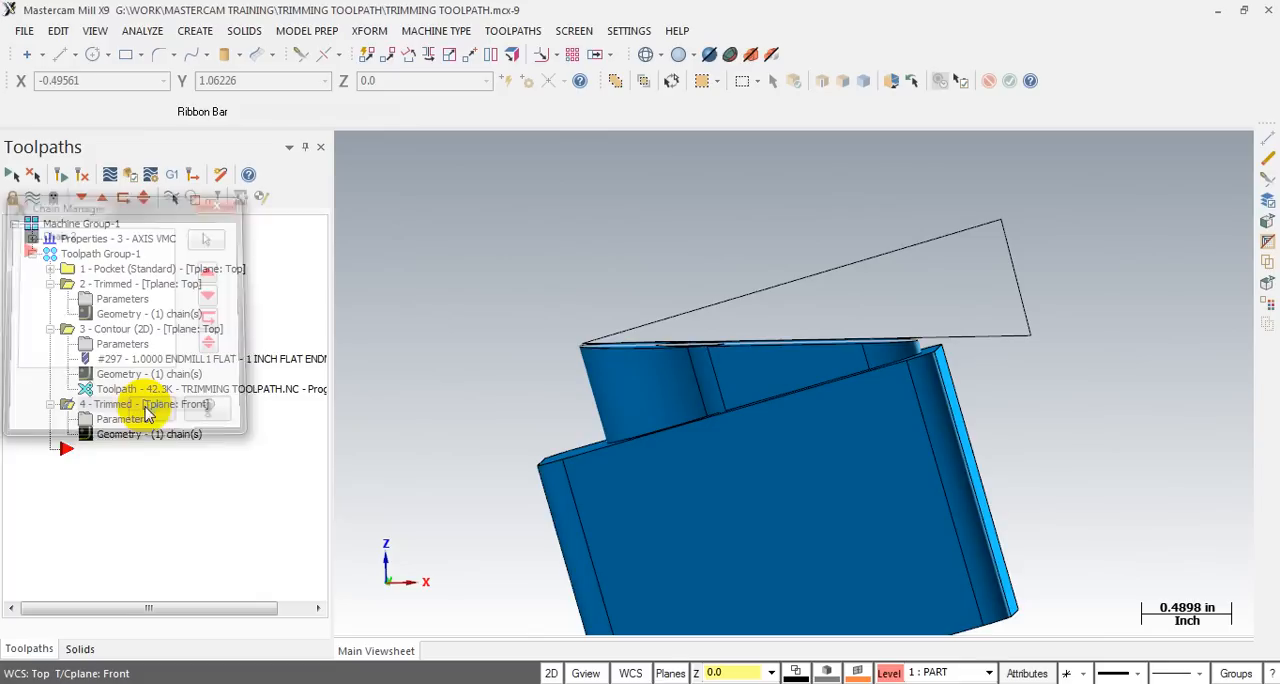
# - Reconfirm the front-plane trim with Keep tool up on the 2D contour, and regenerate the contour toolpath
pyautogui.click(108, 423)
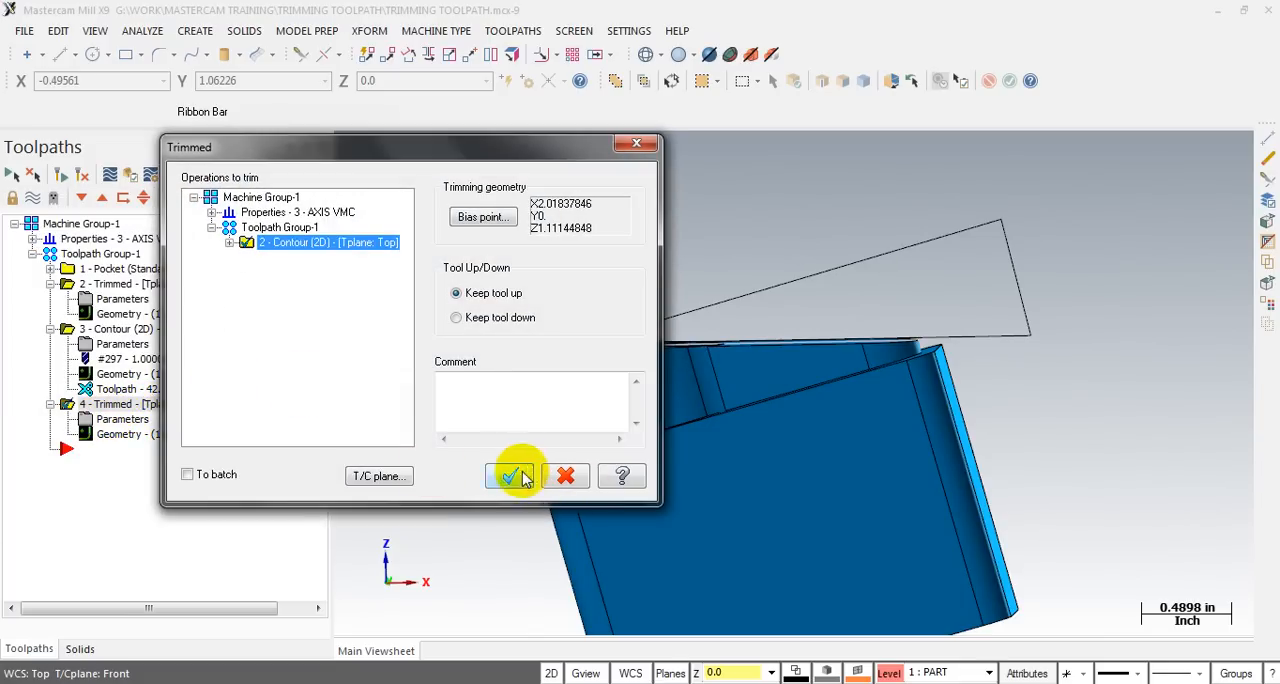
pyautogui.click(506, 472)
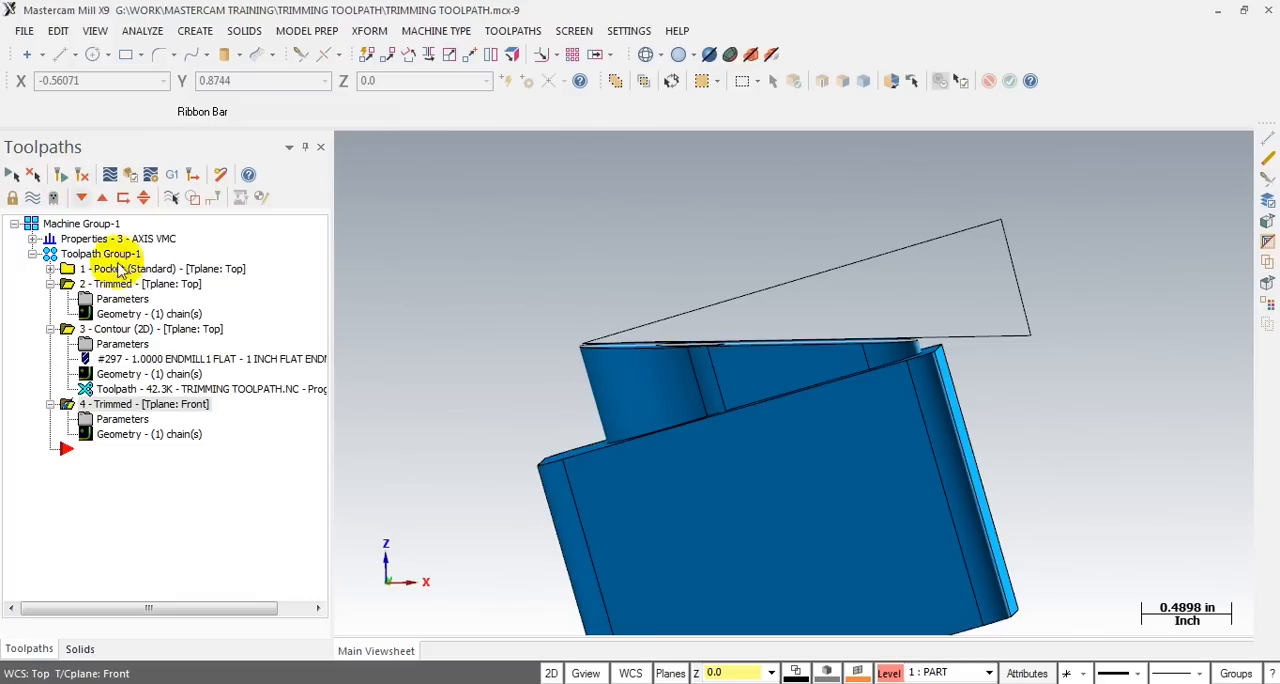
pyautogui.click(105, 329)
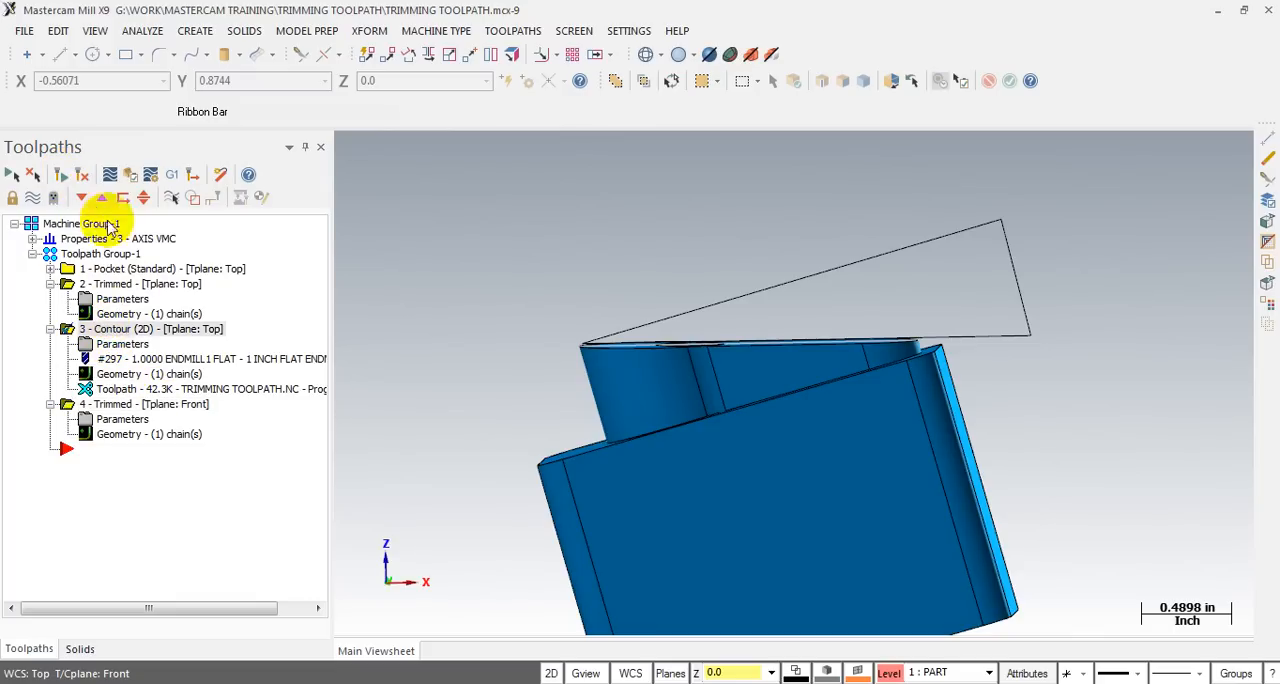
pyautogui.click(59, 174)
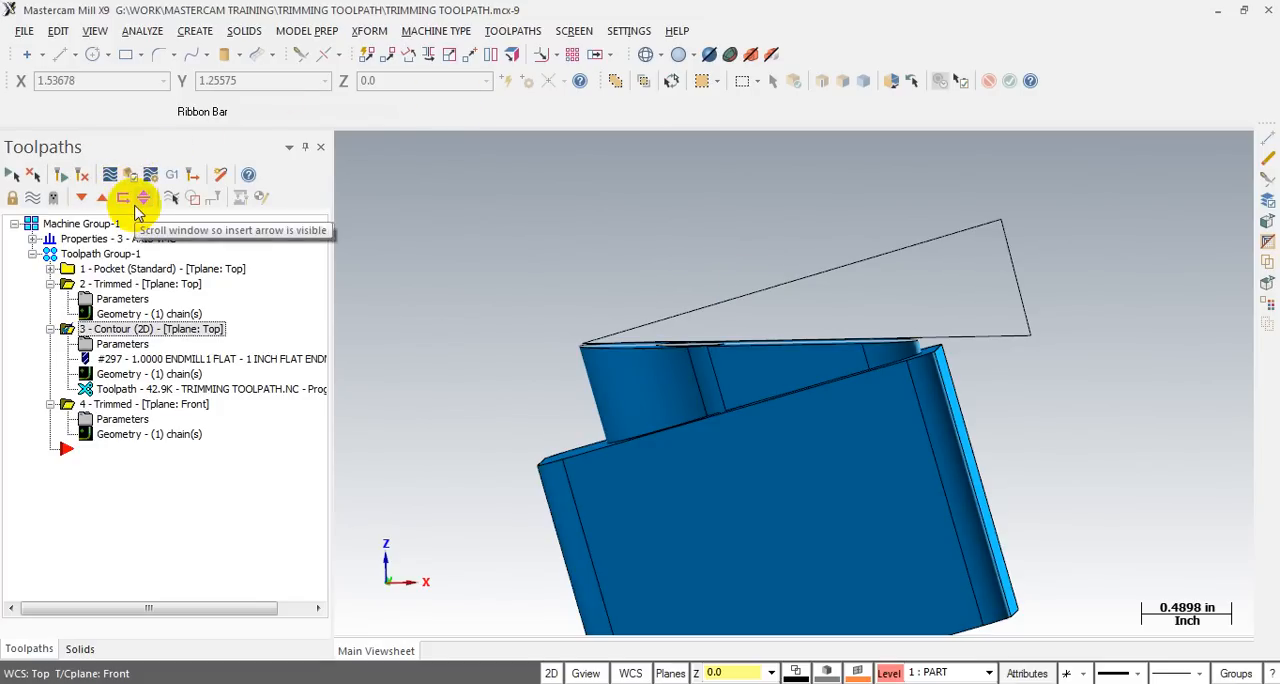
# - Make the STOCK level visible along with the PART level
pyautogui.hotkey('alt', 'z')
pyautogui.click(128, 87)
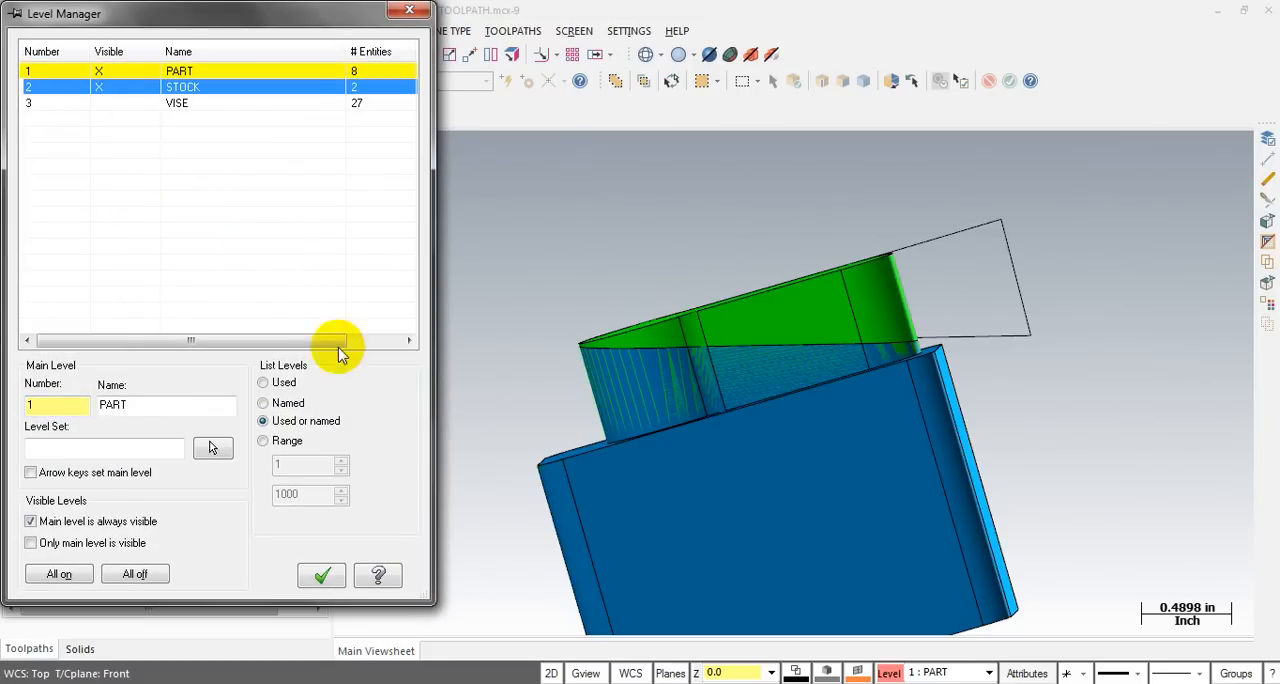
pyautogui.click(322, 576)
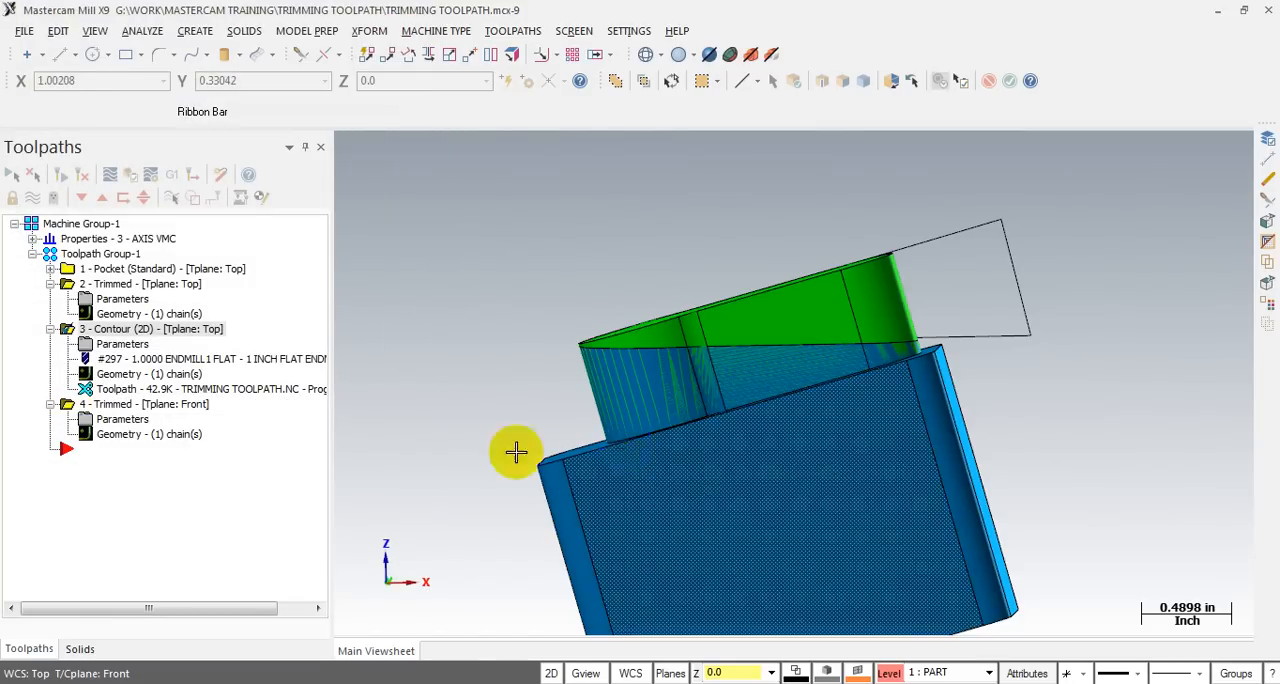
# - Backplot the regenerated 2D contour and scrub through its full tool motion to examine the cuts and retracts against the enlarged boundary
pyautogui.click(110, 392)
pyautogui.hotkey('alt', 't')
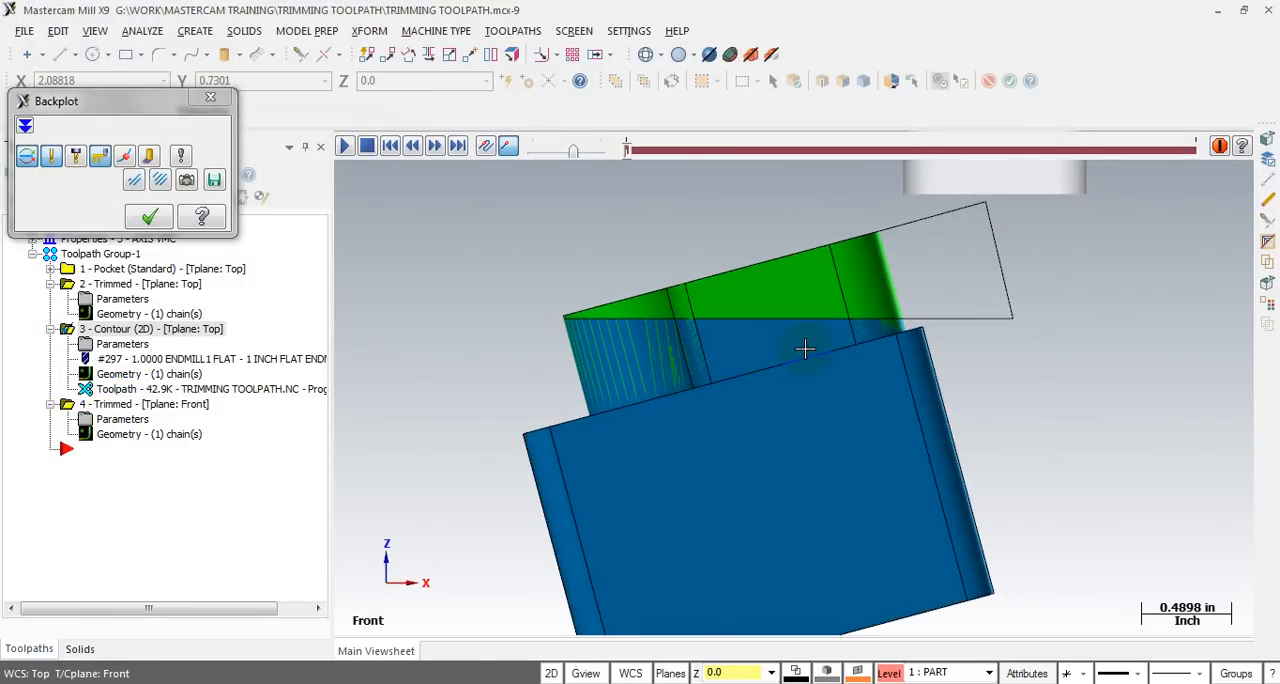
pyautogui.scroll(-3, 811, 338)
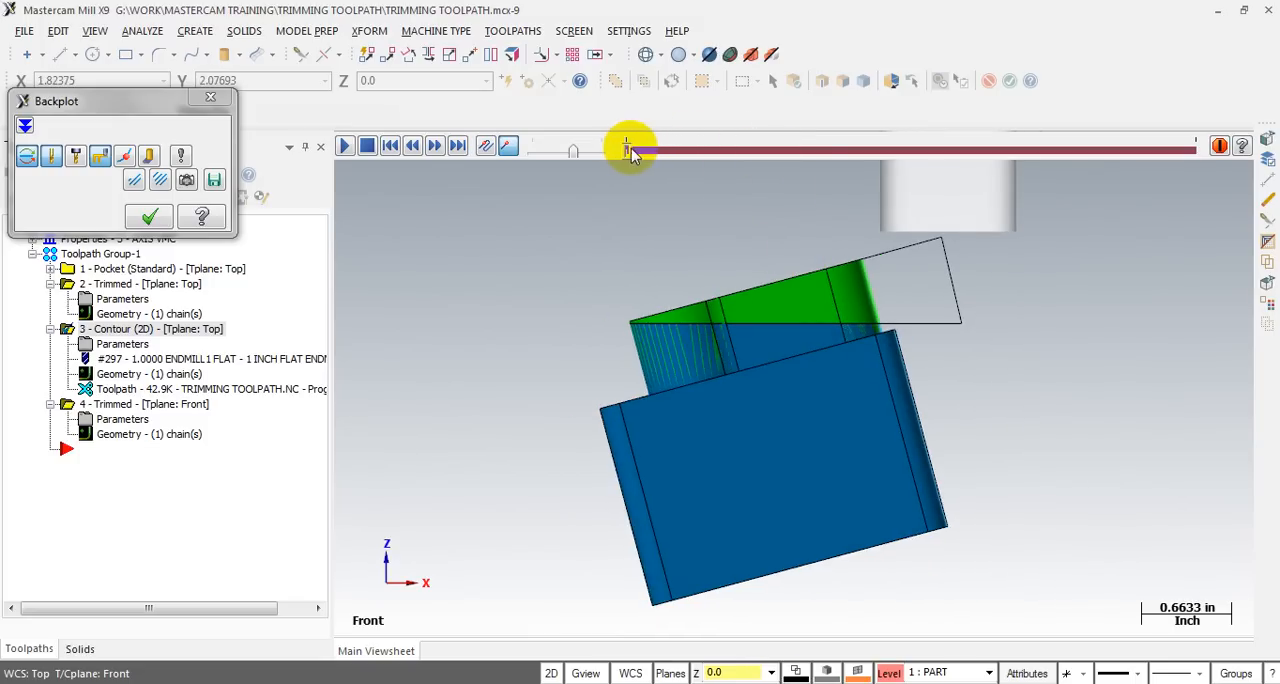
pyautogui.moveTo(628, 149)
pyautogui.mouseDown()
pyautogui.moveTo(981, 152)
pyautogui.moveTo(1080, 183)
pyautogui.moveTo(1165, 190)
pyautogui.moveTo(743, 212)
pyautogui.moveTo(623, 234)
pyautogui.moveTo(660, 236)
pyautogui.mouseUp()
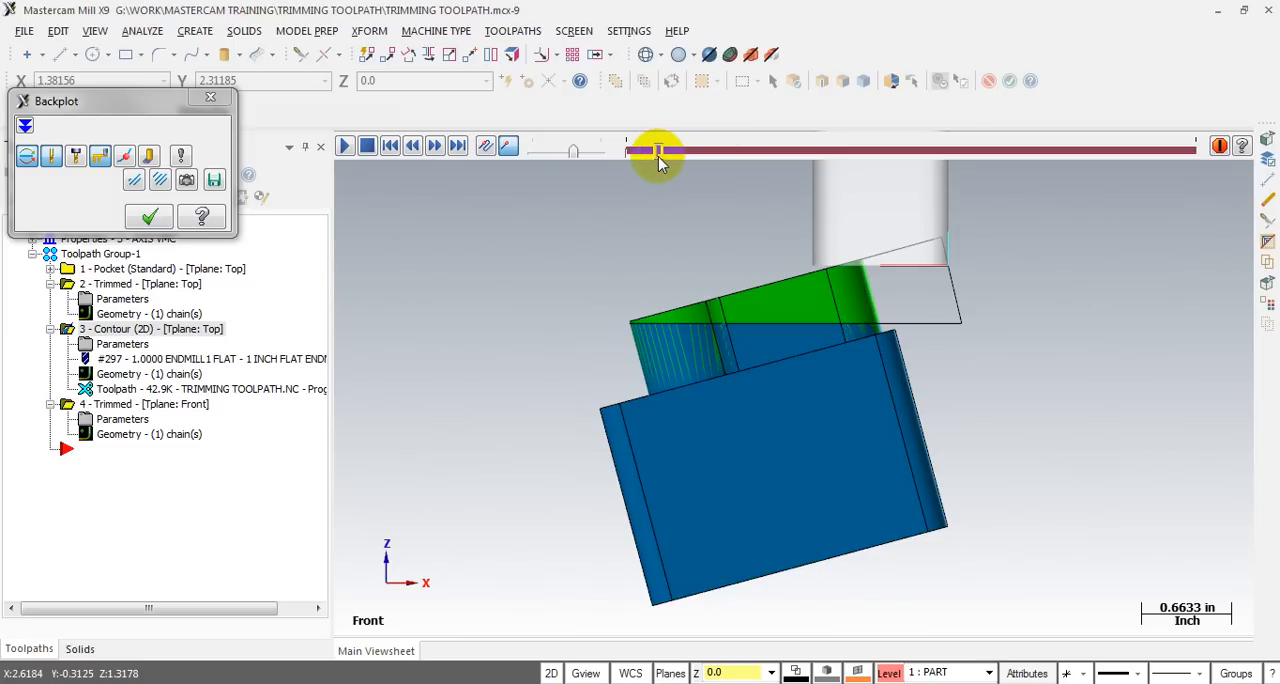
pyautogui.moveTo(658, 158); pyautogui.dragTo(896, 148)
pyautogui.moveTo(619, 385); pyautogui.dragTo(657, 389, button='middle')
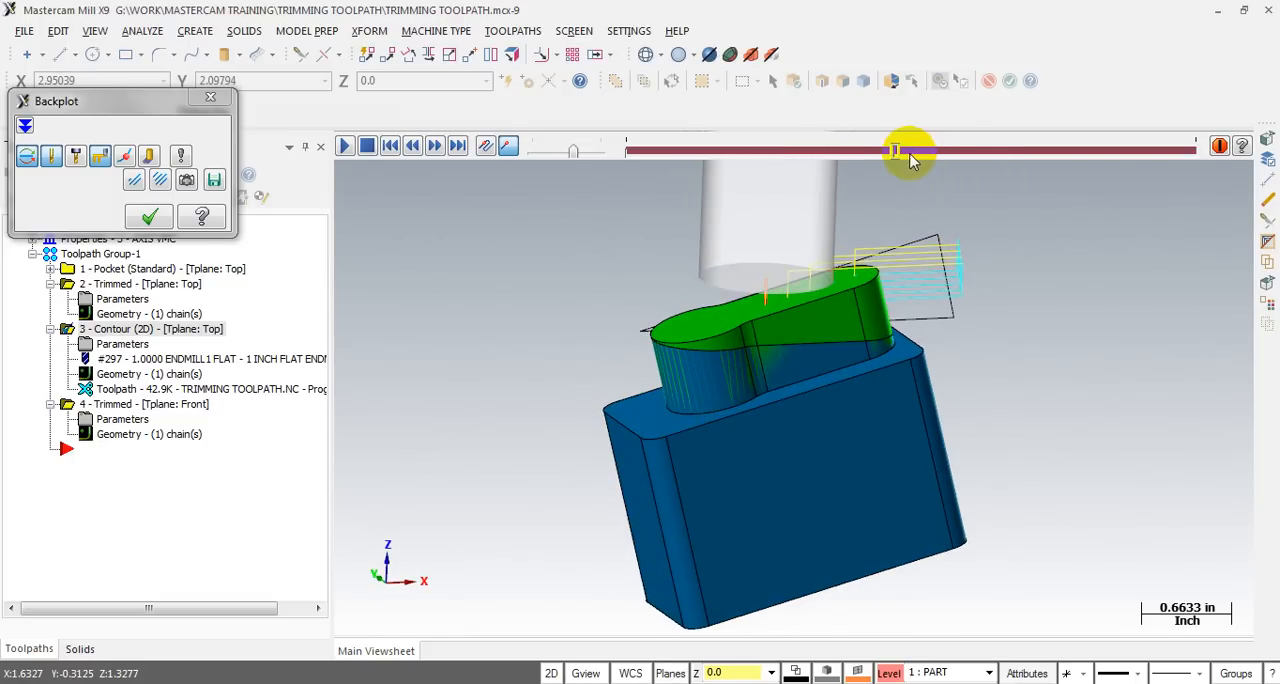
pyautogui.moveTo(896, 152); pyautogui.dragTo(1196, 151)
pyautogui.moveTo(903, 313); pyautogui.dragTo(848, 300, button='middle')
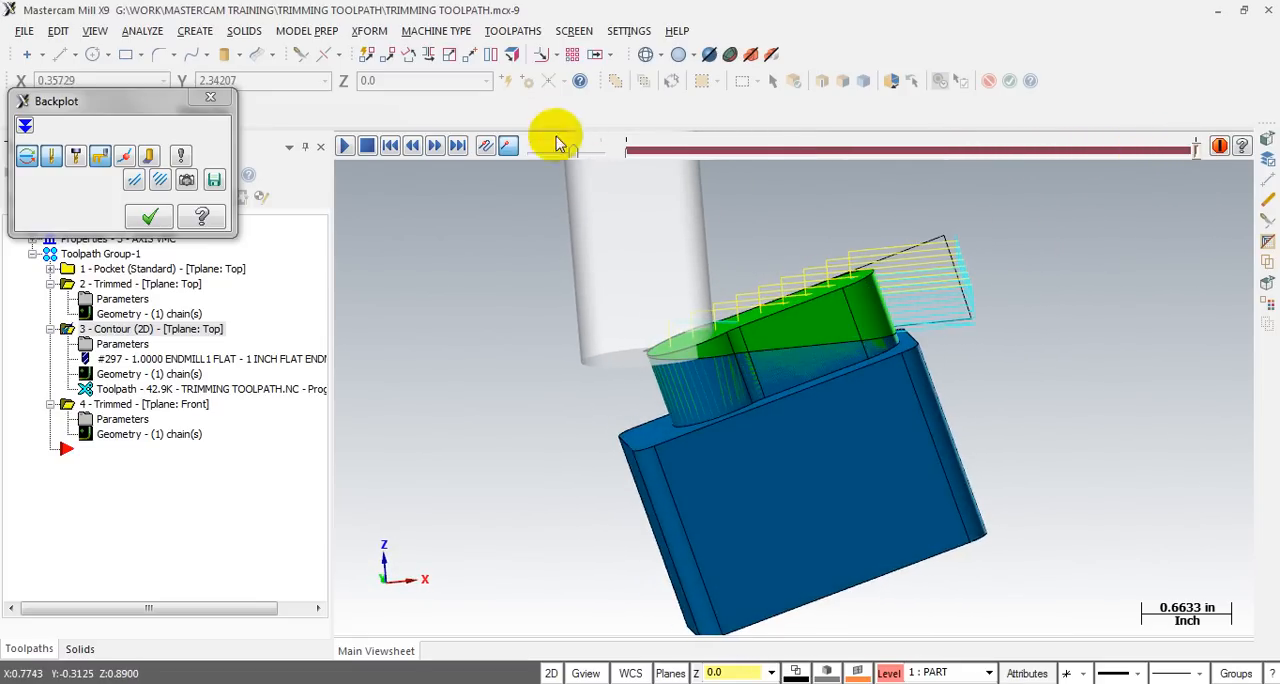
# - Close the backplot and review the front-plane trim operation's parameters without changing them
pyautogui.click(210, 100)
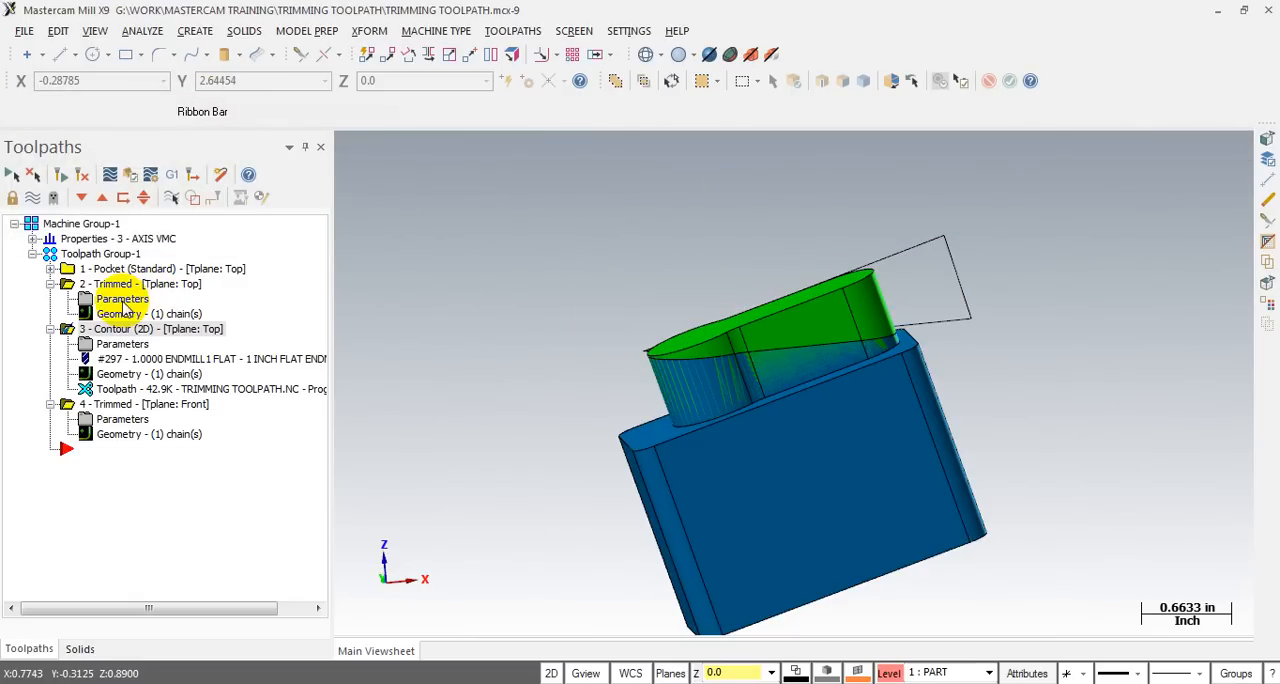
pyautogui.click(127, 428)
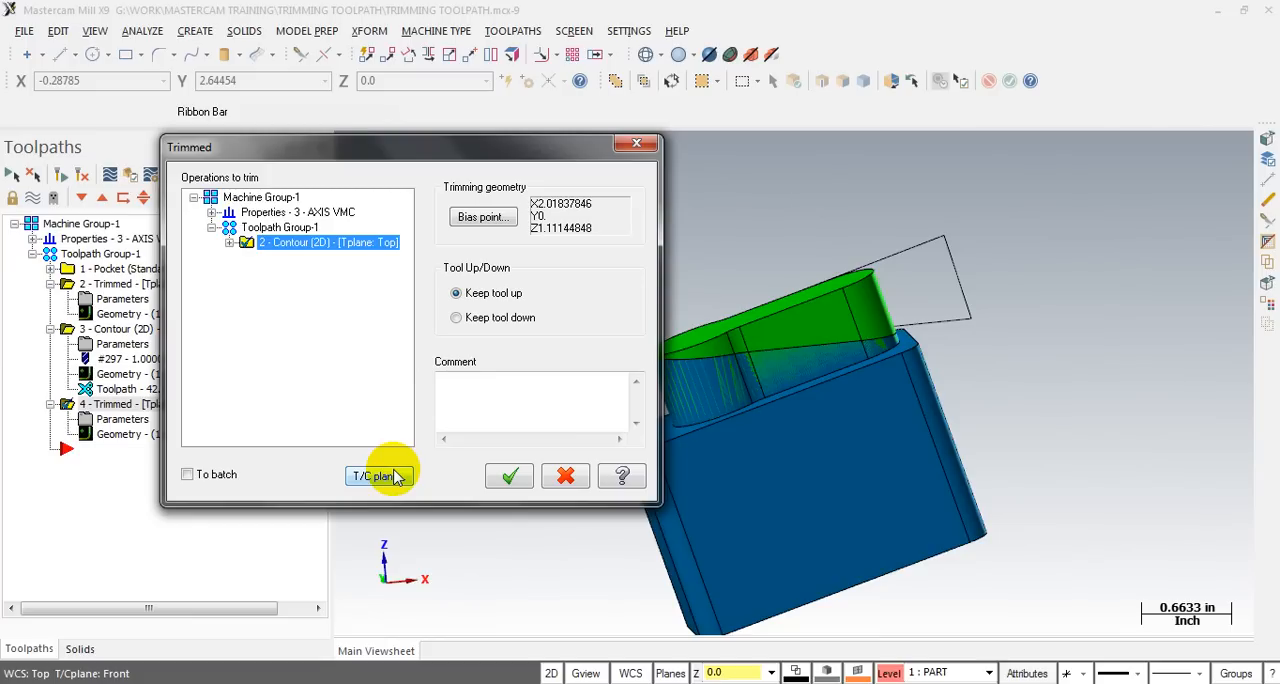
pyautogui.click(636, 143)
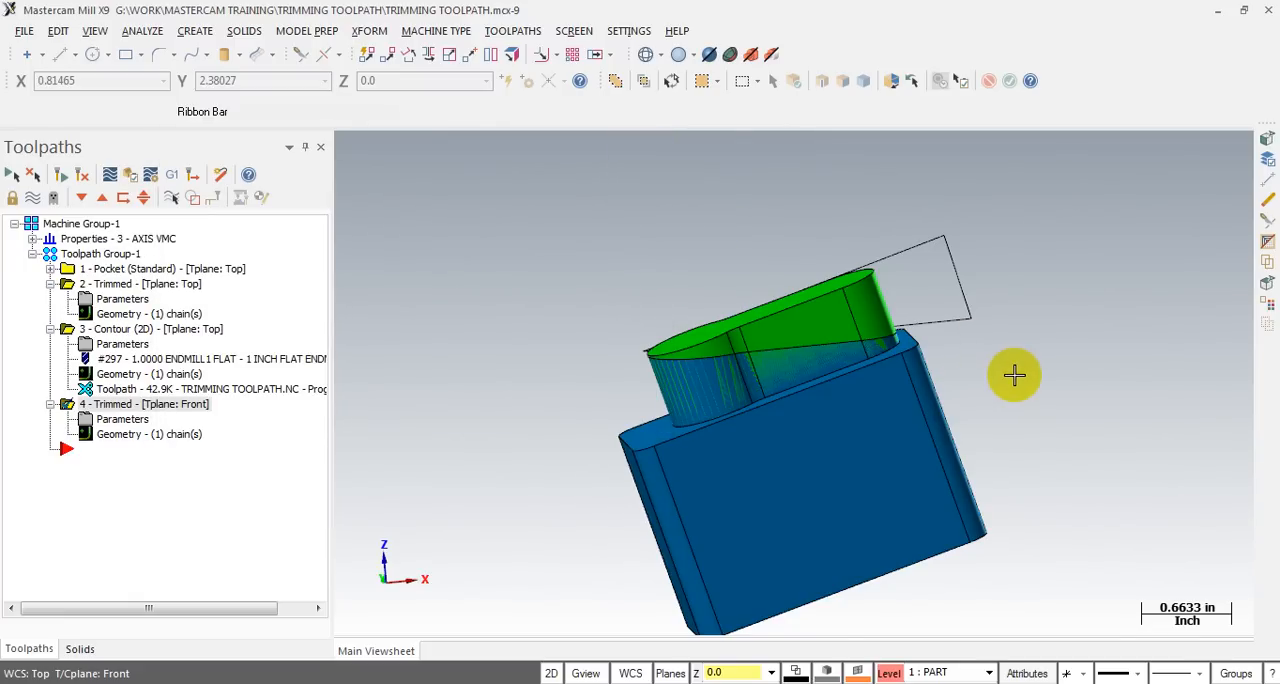
# - Make the VISE level visible together with PART and STOCK to show both vise setups
pyautogui.scroll(-3, 1014, 375)
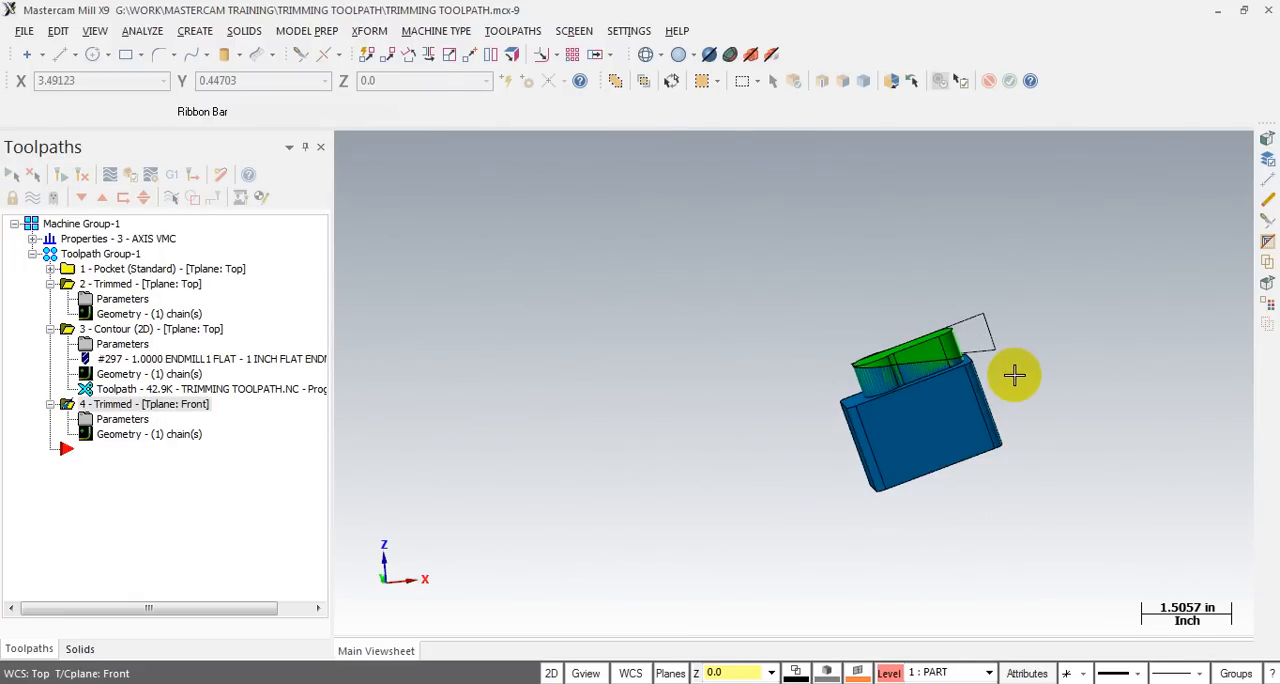
pyautogui.hotkey('alt', 'z')
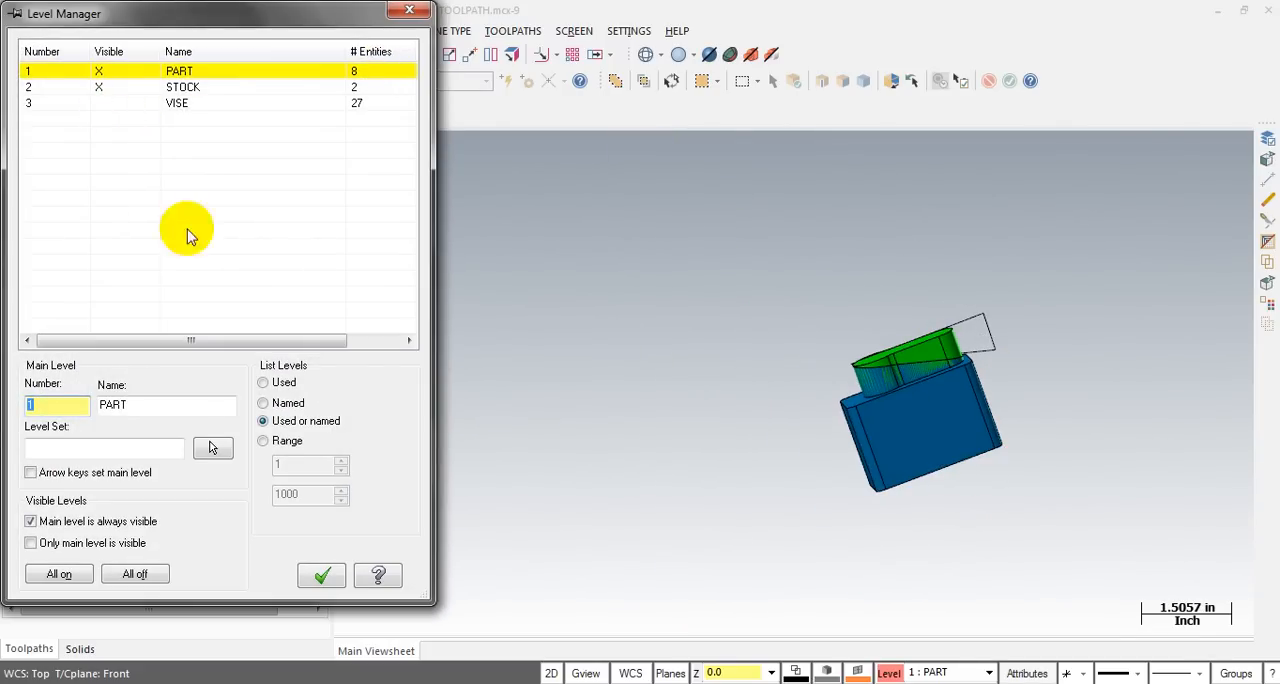
pyautogui.click(104, 105)
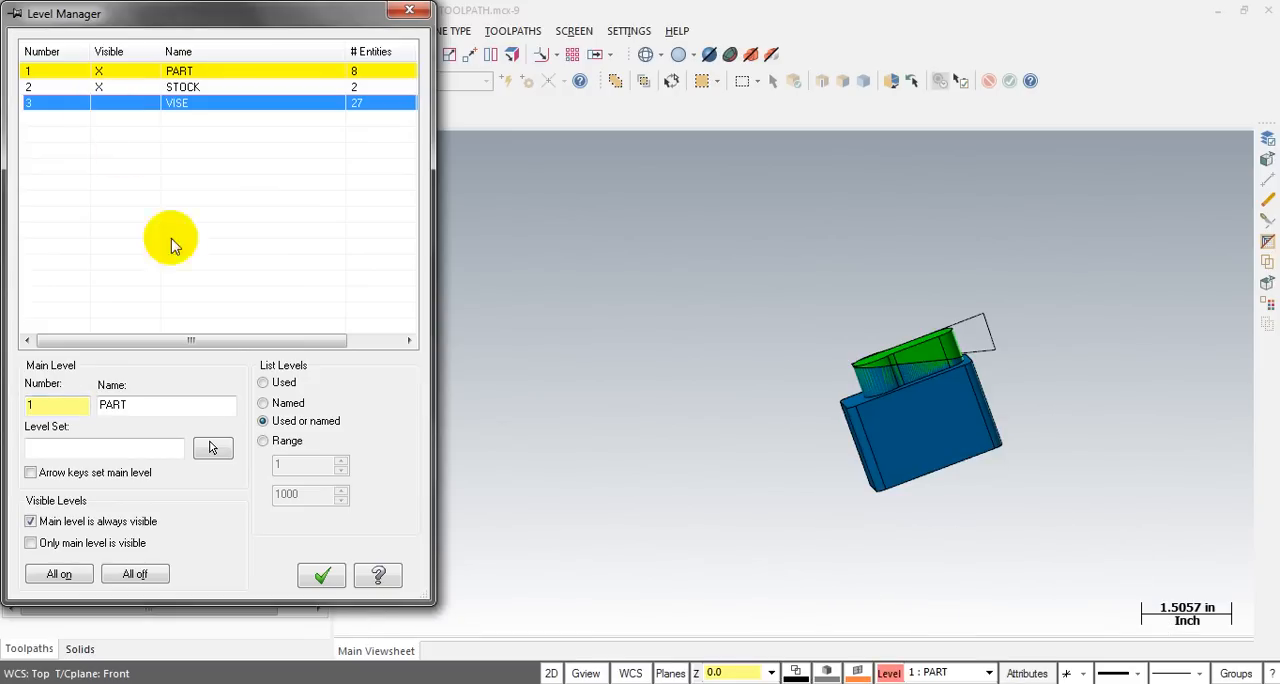
pyautogui.click(107, 105)
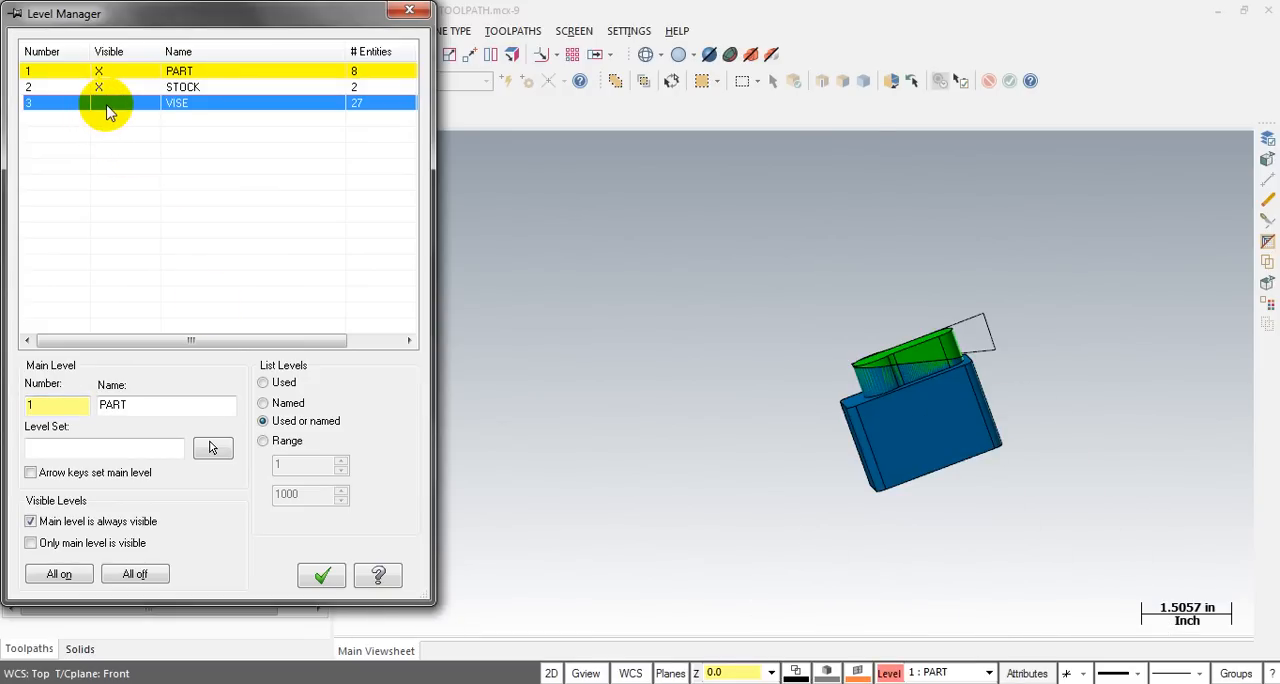
pyautogui.click(107, 105)
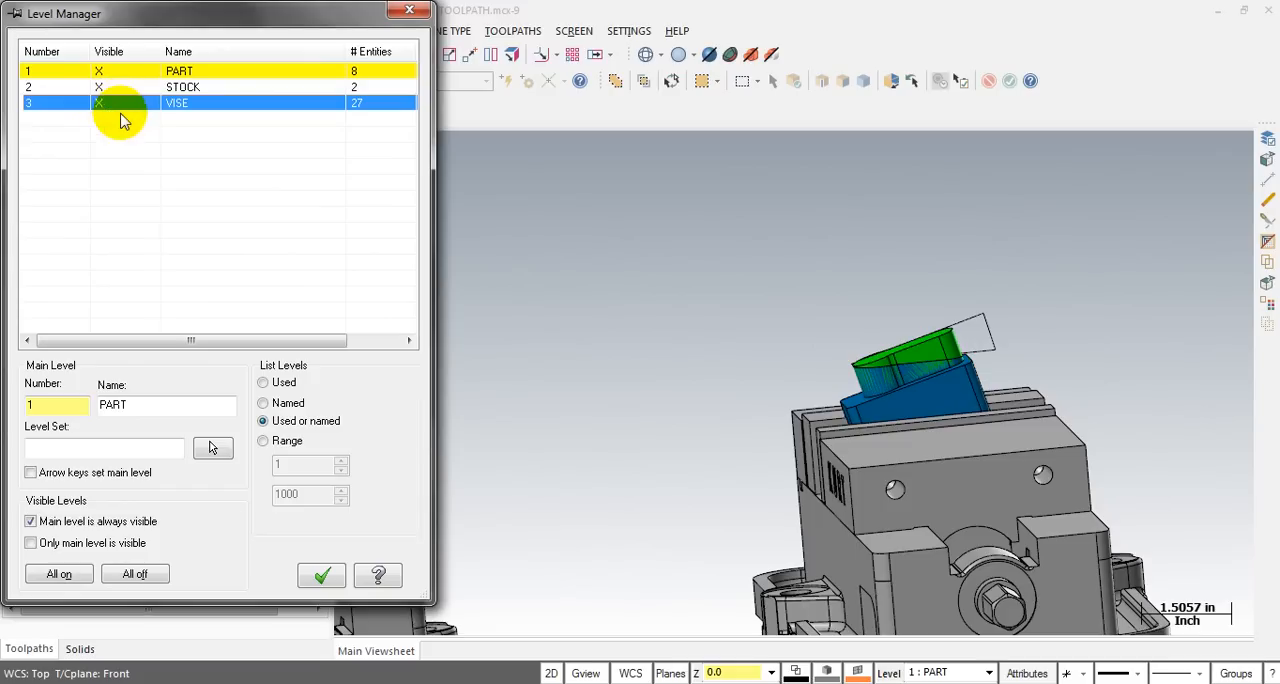
pyautogui.click(321, 575)
pyautogui.scroll(-1, 718, 338)
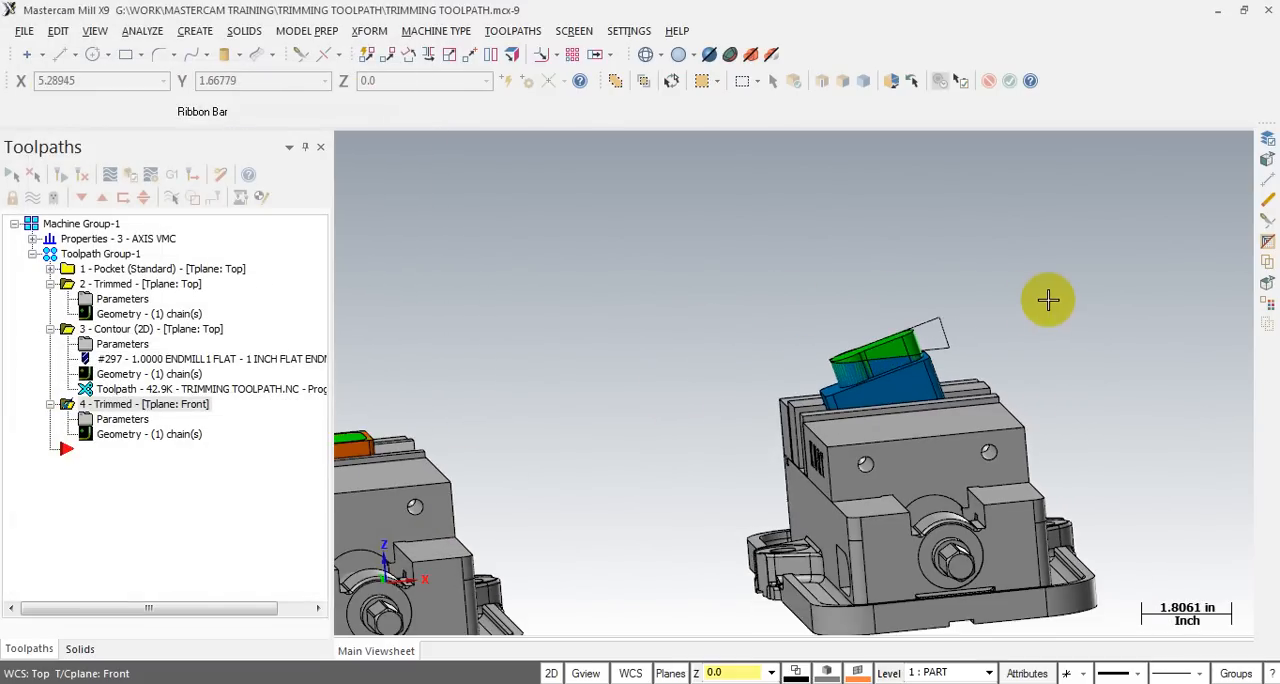
pyautogui.scroll(-1, 1048, 299)
pyautogui.moveTo(665, 308); pyautogui.dragTo(707, 334, button='middle')
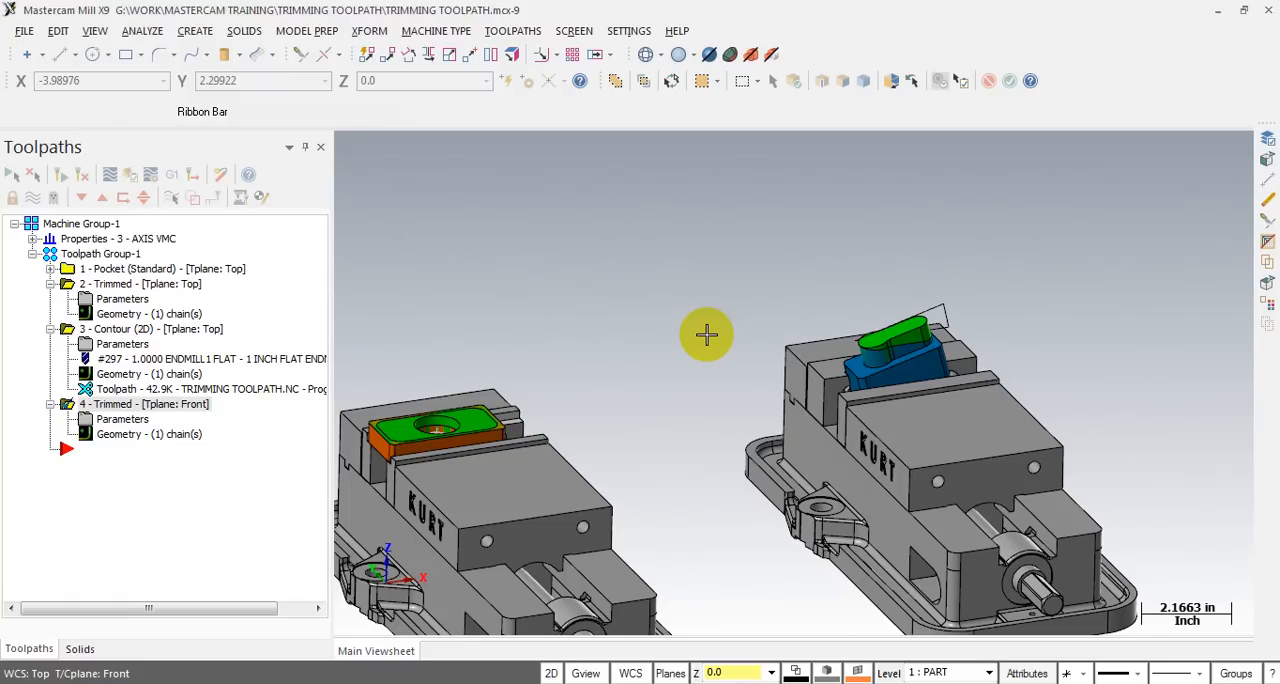
pyautogui.click(508, 30)
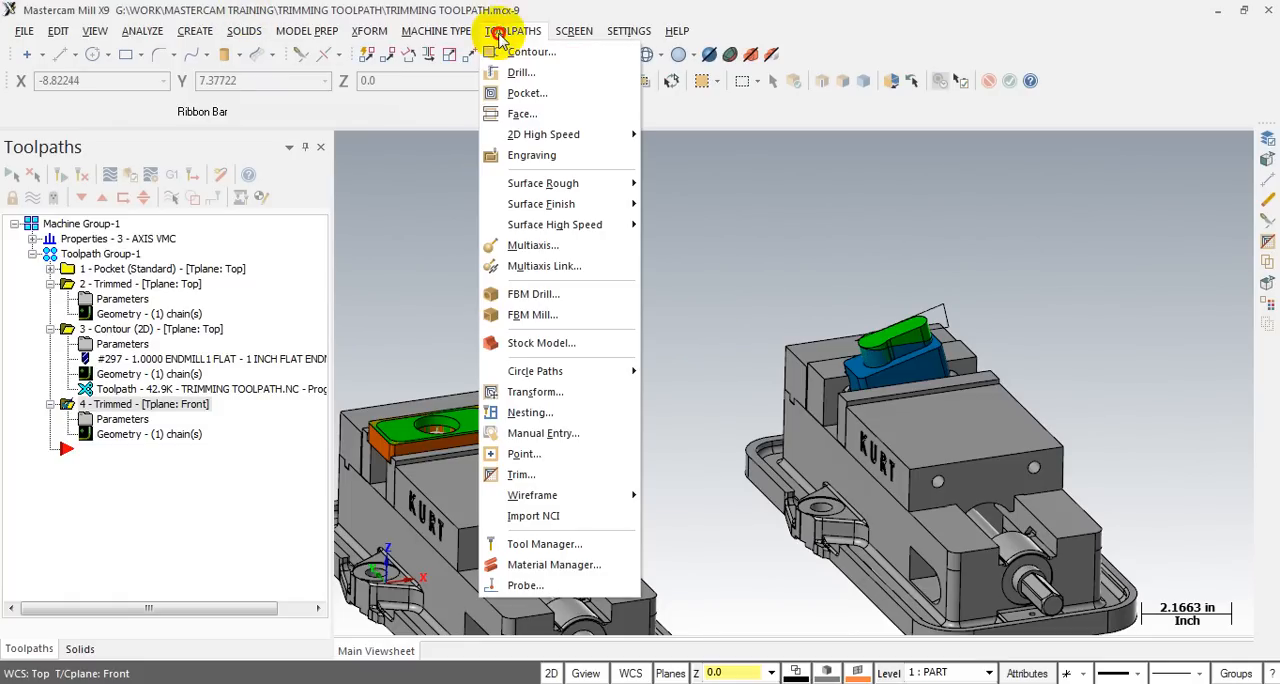
pyautogui.moveTo(562, 228)
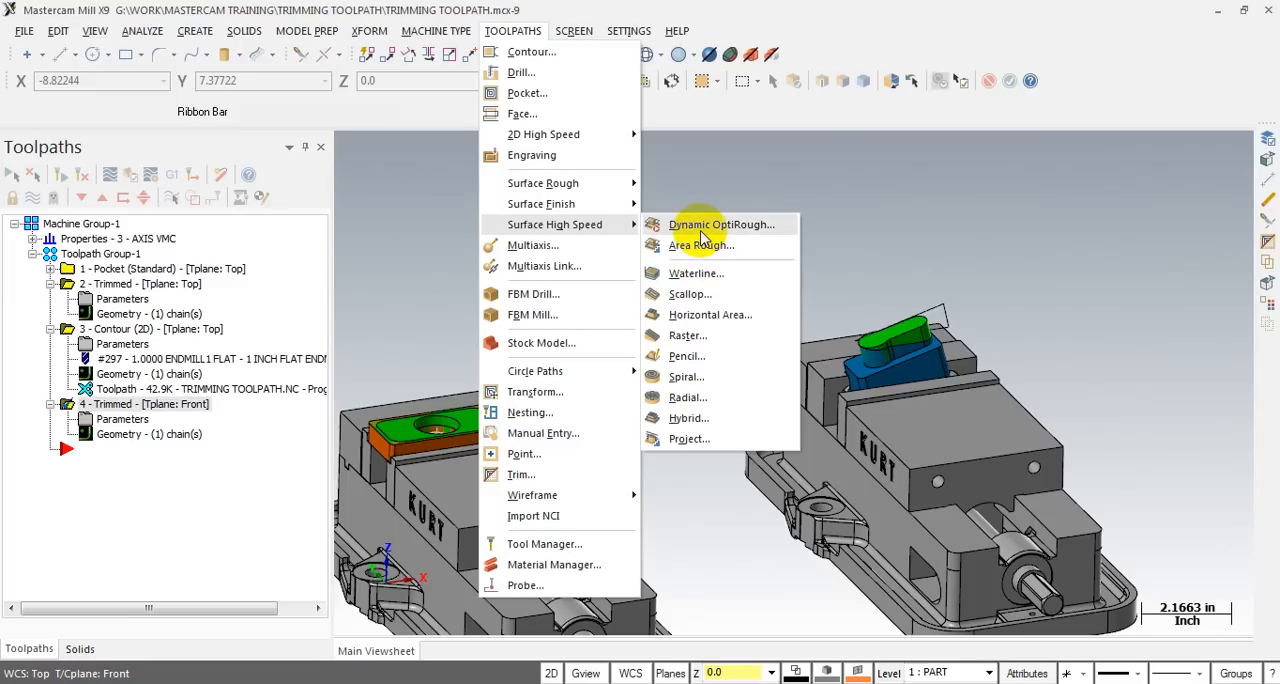
pyautogui.click(853, 197)
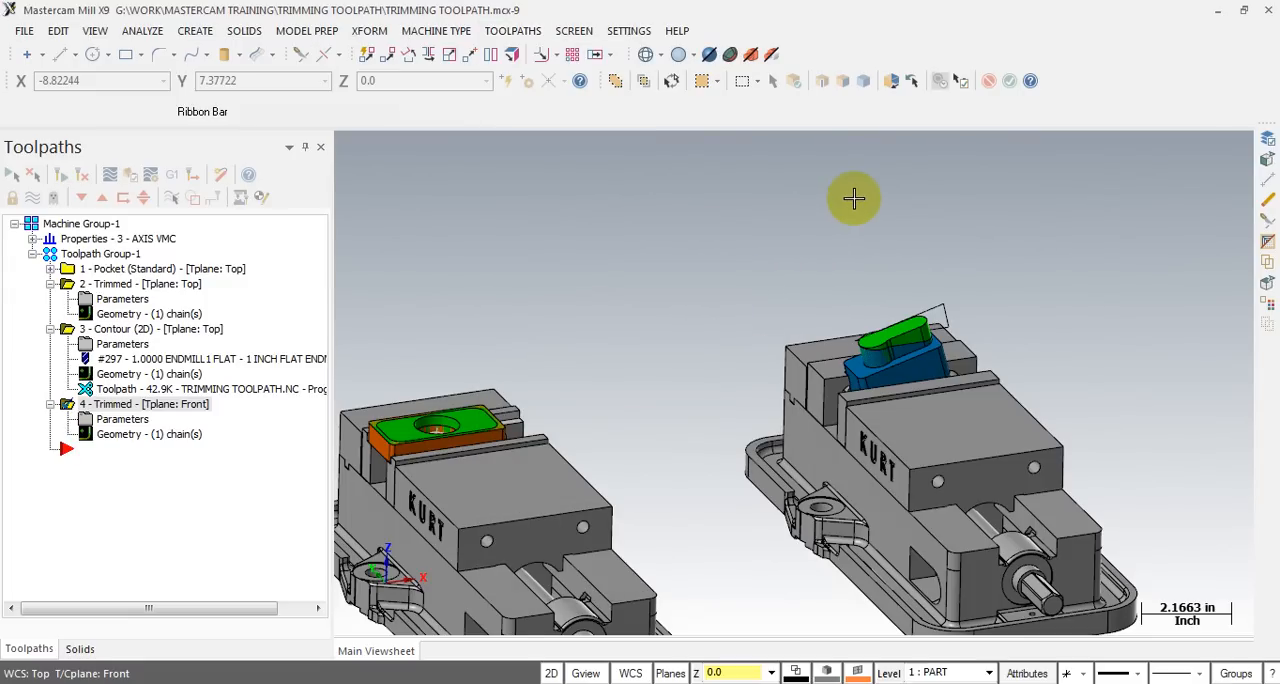
# - Collapse the top-plane trimmed operation and examine the pocket part and the tilted boss part in their vises
pyautogui.moveTo(853, 197)
pyautogui.mouseDown(button='middle')
pyautogui.moveTo(963, 254)
pyautogui.moveTo(689, 449)
pyautogui.moveTo(669, 303)
pyautogui.moveTo(643, 323)
pyautogui.moveTo(784, 311)
pyautogui.mouseUp(button='middle')
pyautogui.scroll(-2, 795, 293)
pyautogui.scroll(4, 455, 346)
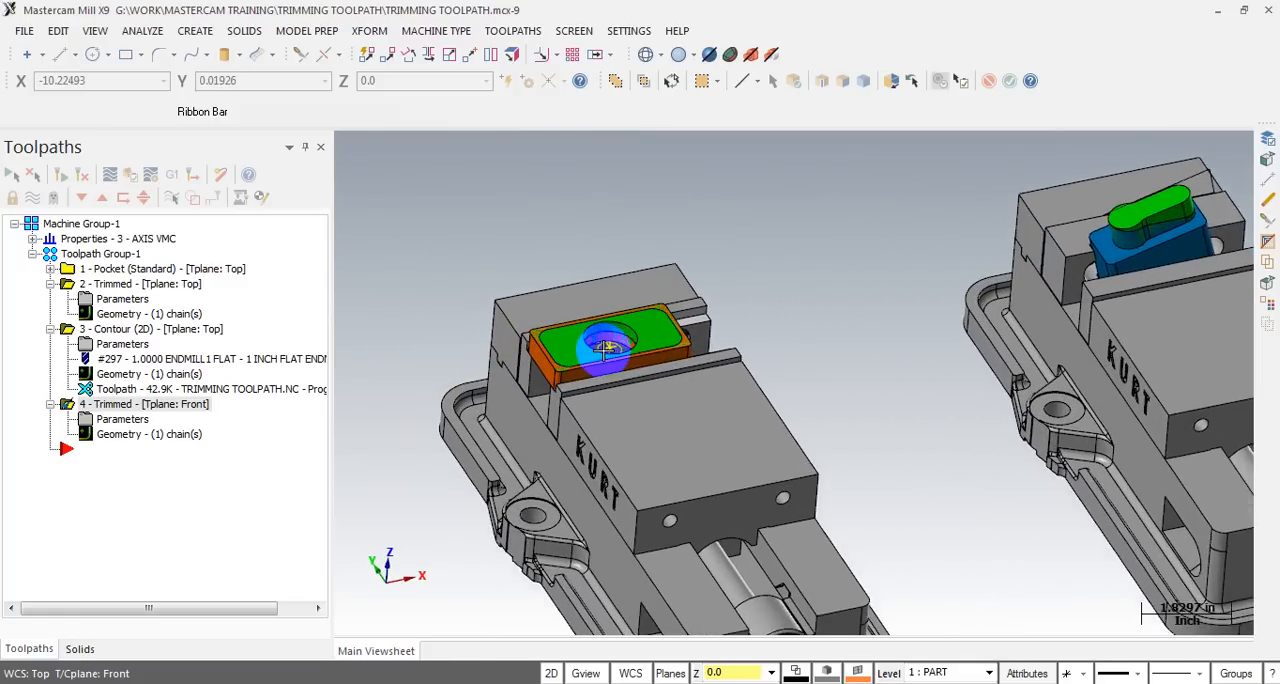
pyautogui.moveTo(608, 346); pyautogui.dragTo(570, 345, button='middle')
pyautogui.click(50, 284)
pyautogui.scroll(-3, 531, 271)
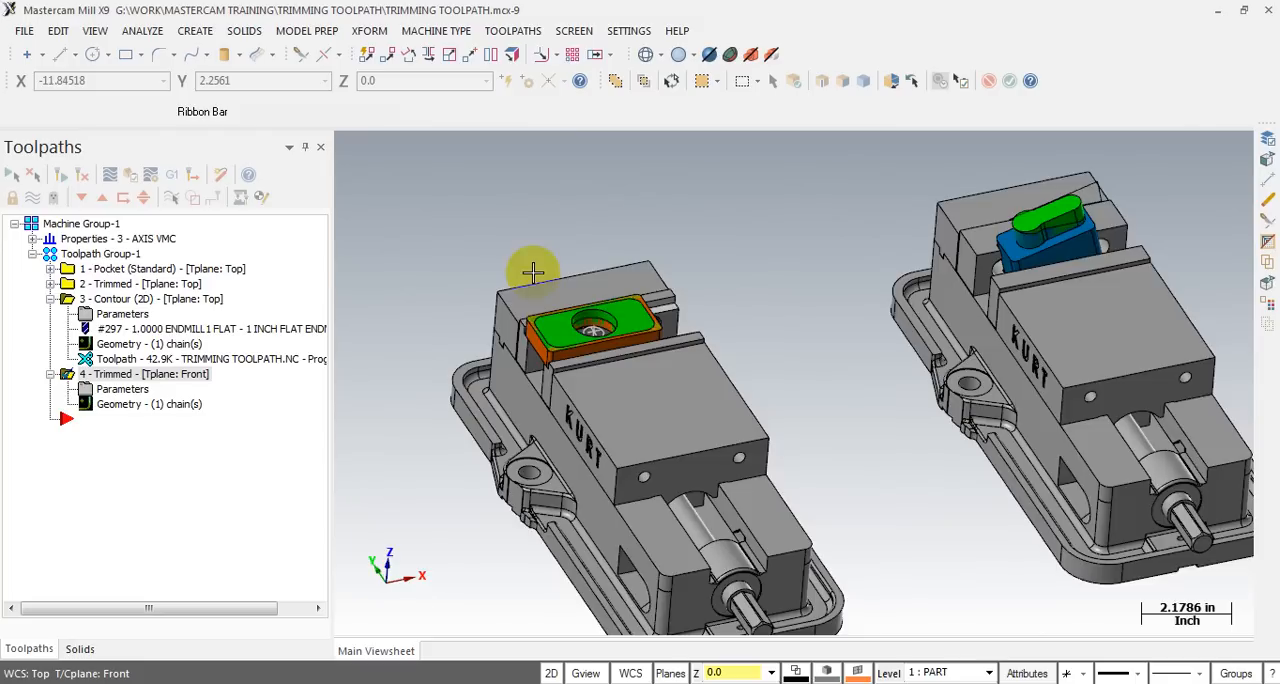
pyautogui.moveTo(627, 301)
pyautogui.mouseDown(button='middle')
pyautogui.moveTo(602, 288)
pyautogui.moveTo(614, 299)
pyautogui.mouseUp(button='middle')
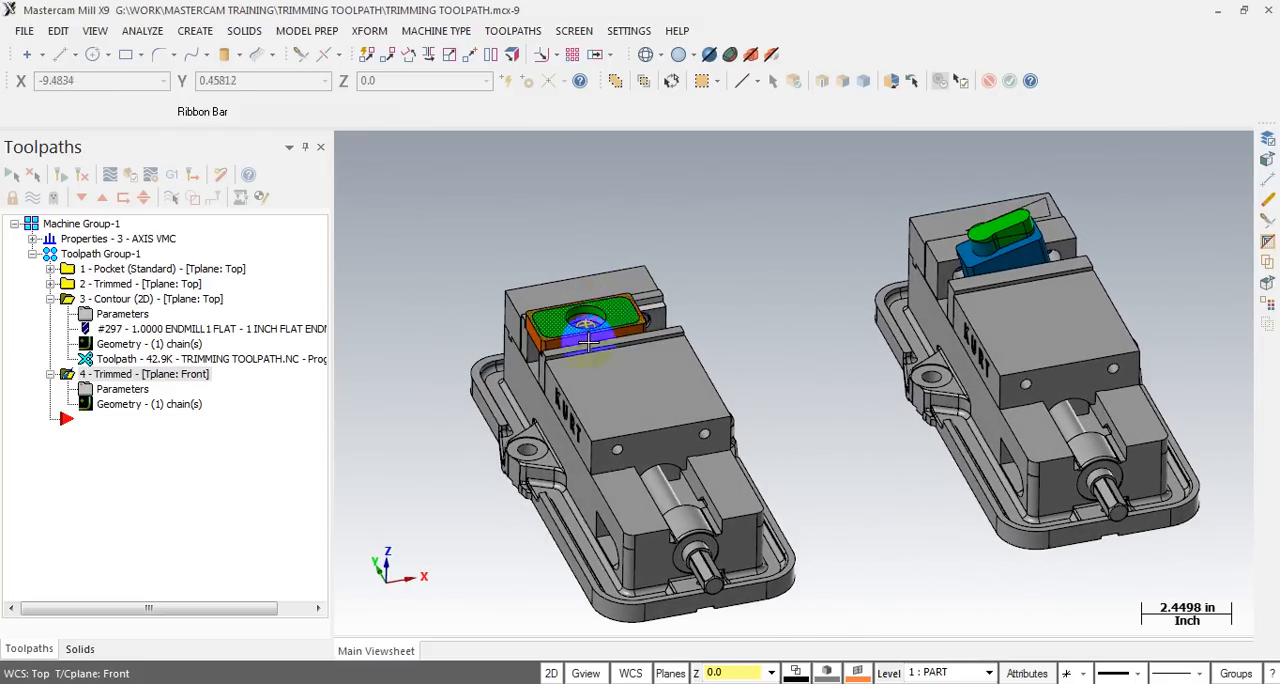
pyautogui.scroll(-2, 560, 350)
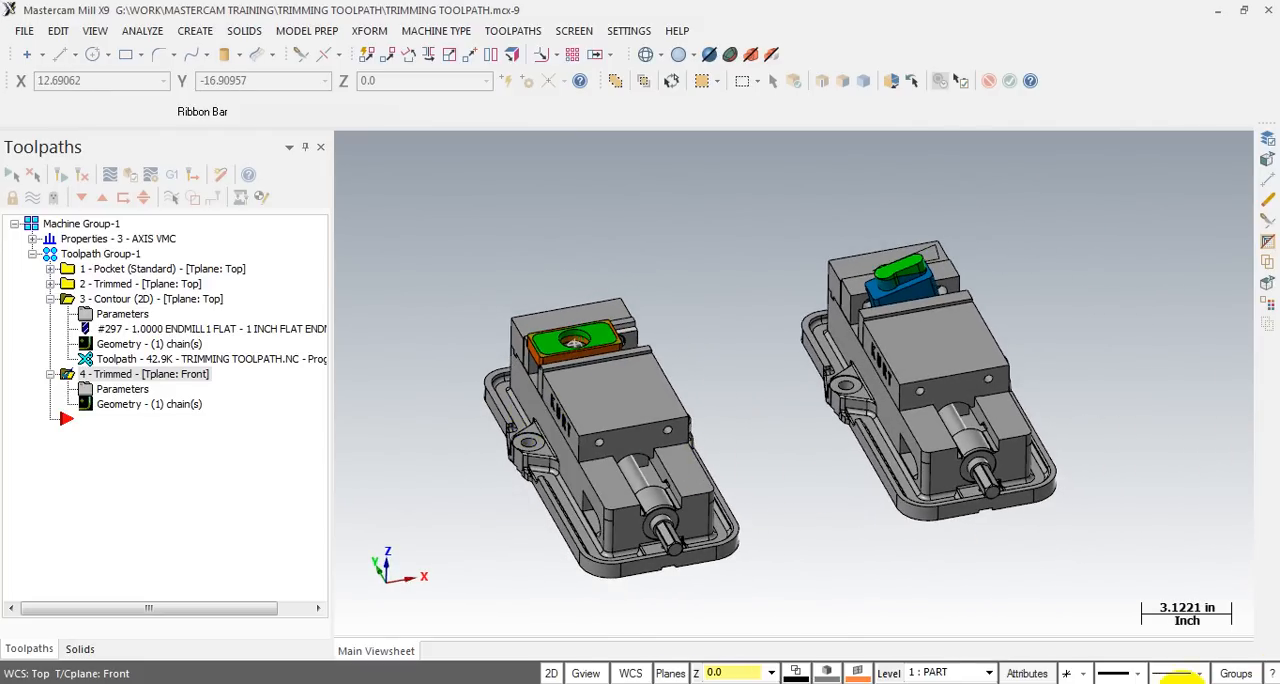